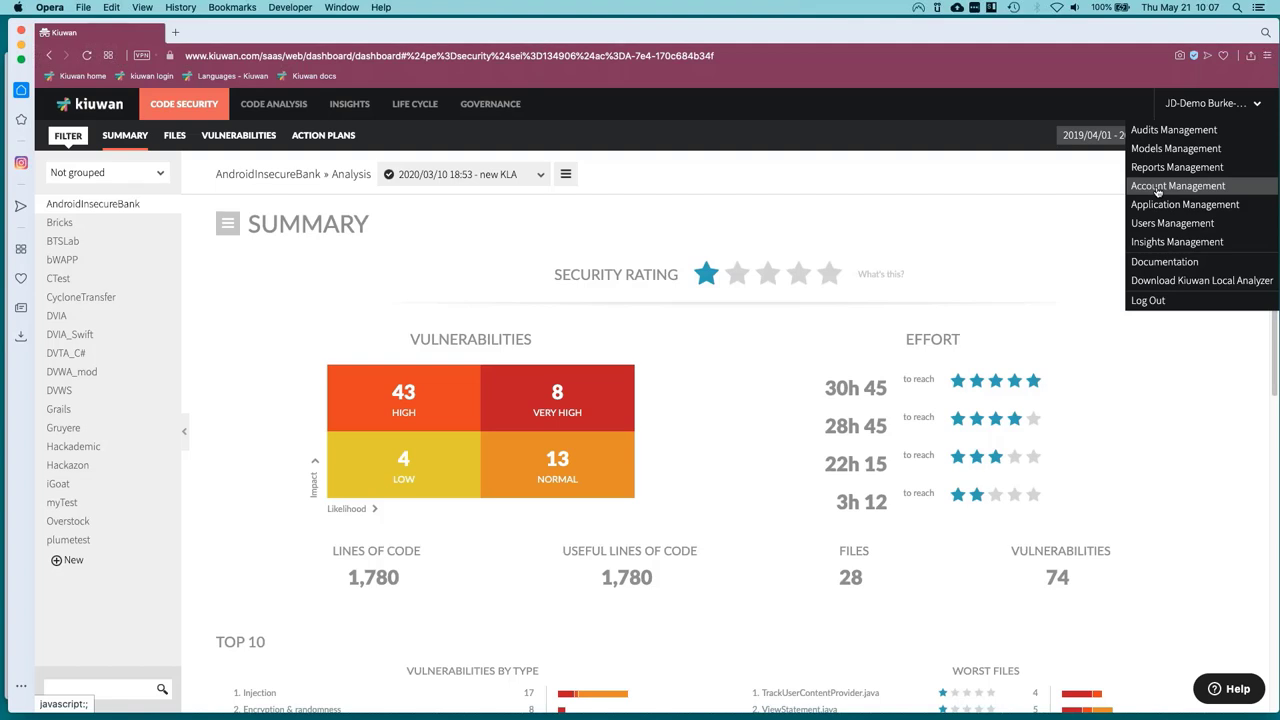
Review the Account Management profile's e-mail, first and last name, then go to Change Password.
{"action": "left_click", "coordinate": [1157, 189]}
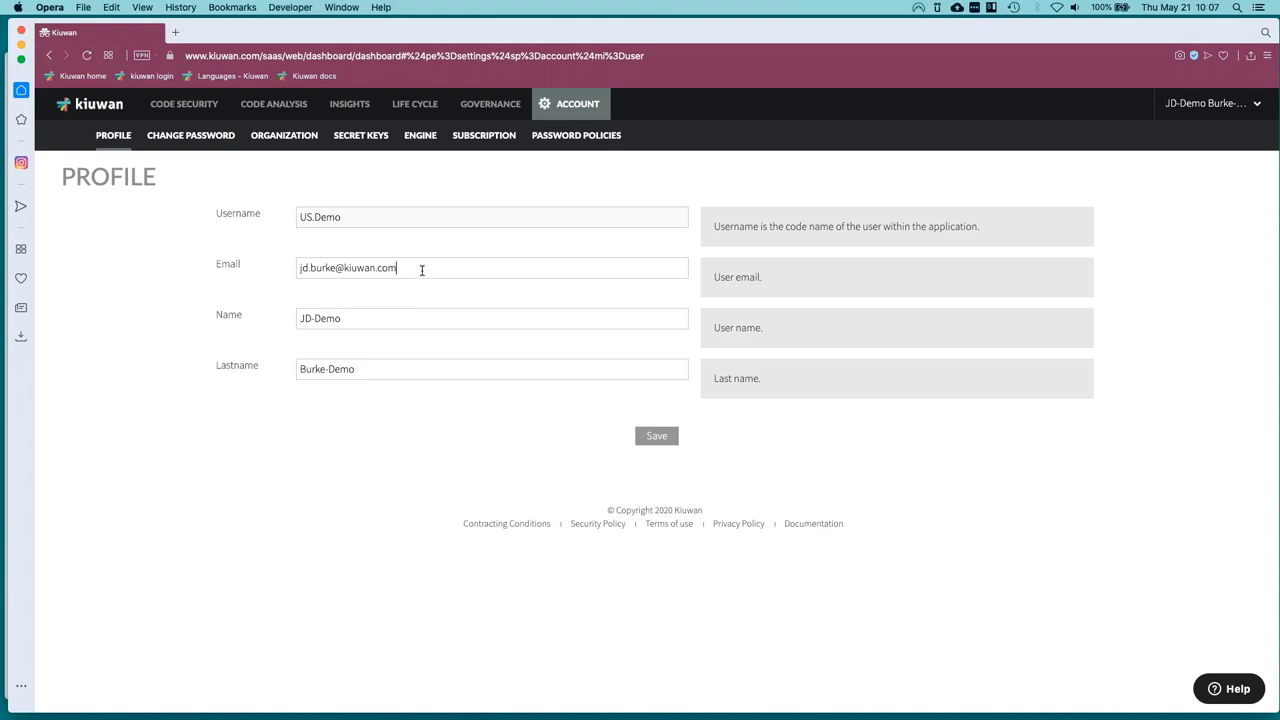
{"action": "left_click_drag", "start_coordinate": [421, 270], "coordinate": [351, 271]}
{"action": "left_click_drag", "start_coordinate": [375, 321], "coordinate": [297, 321]}
{"action": "left_click_drag", "start_coordinate": [362, 372], "coordinate": [287, 371]}
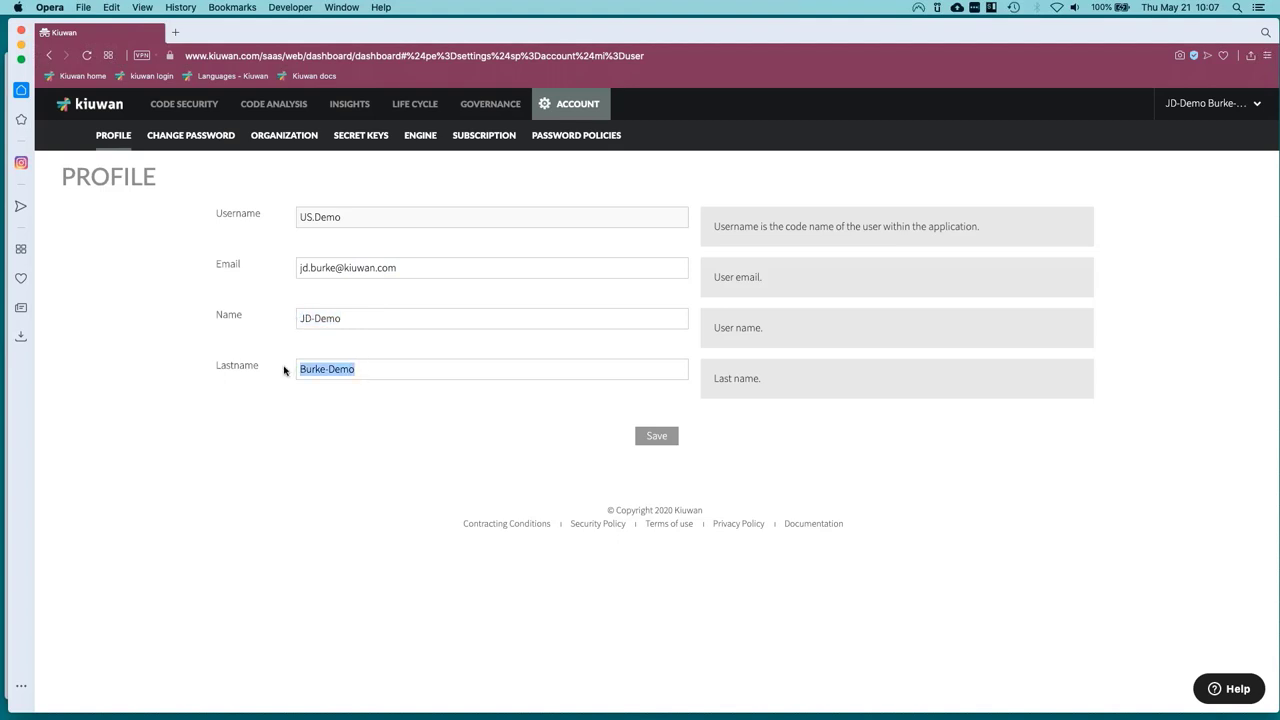
{"action": "left_click", "coordinate": [185, 137]}
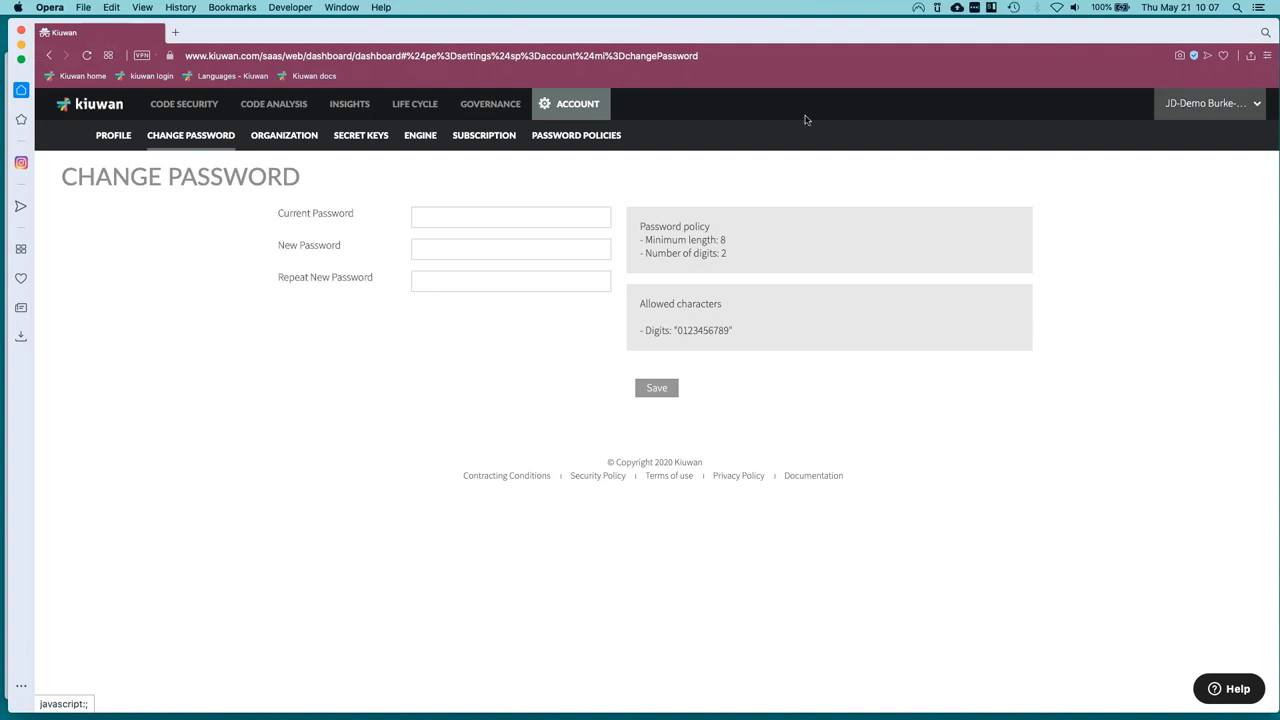
Leave the Current Password field unfilled and switch to the Organization settings page.
{"action": "left_click", "coordinate": [416, 217]}
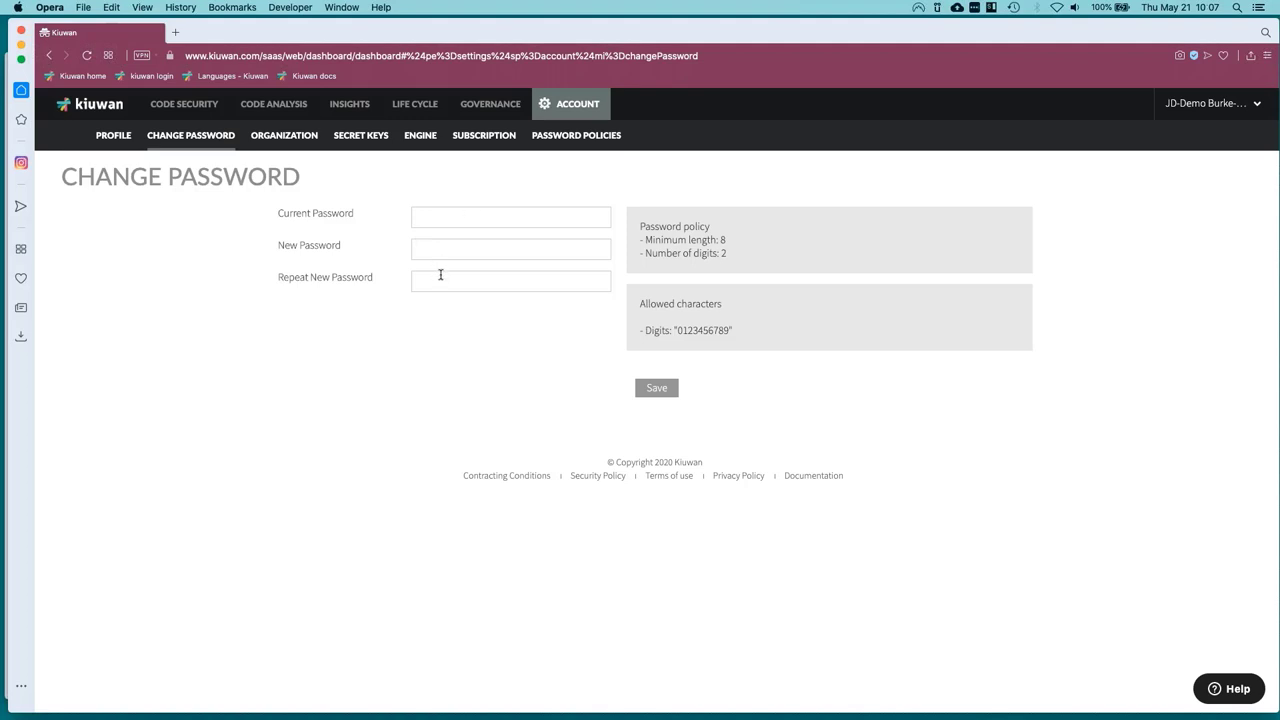
{"action": "left_click", "coordinate": [284, 137]}
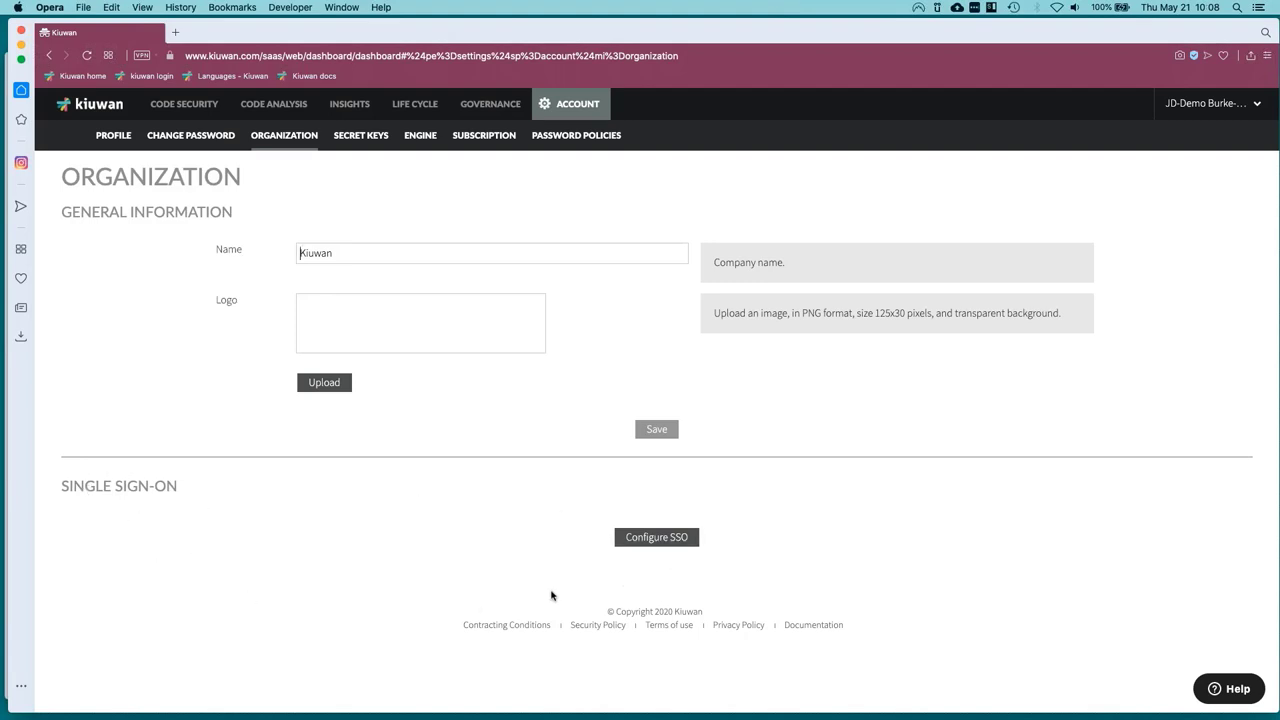
Review the LDAP secret keys page, then go to the Engine settings.
{"action": "left_click", "coordinate": [361, 136]}
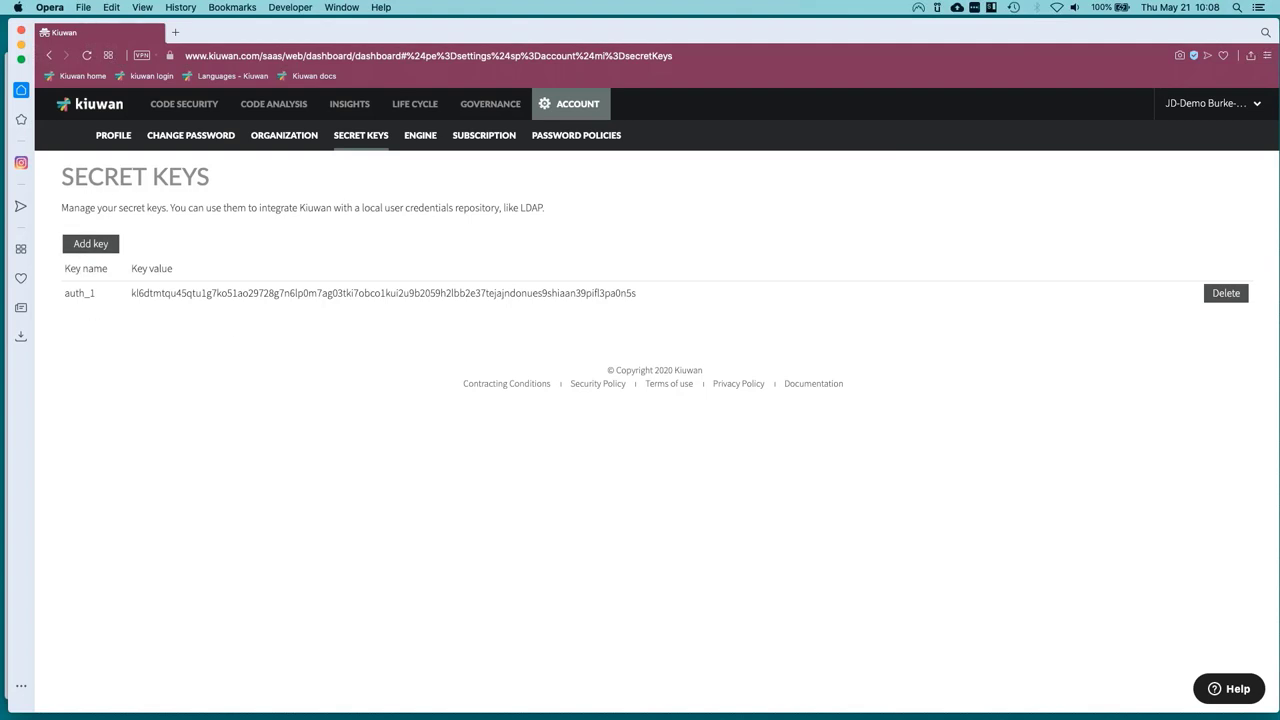
{"action": "double_click", "coordinate": [532, 208]}
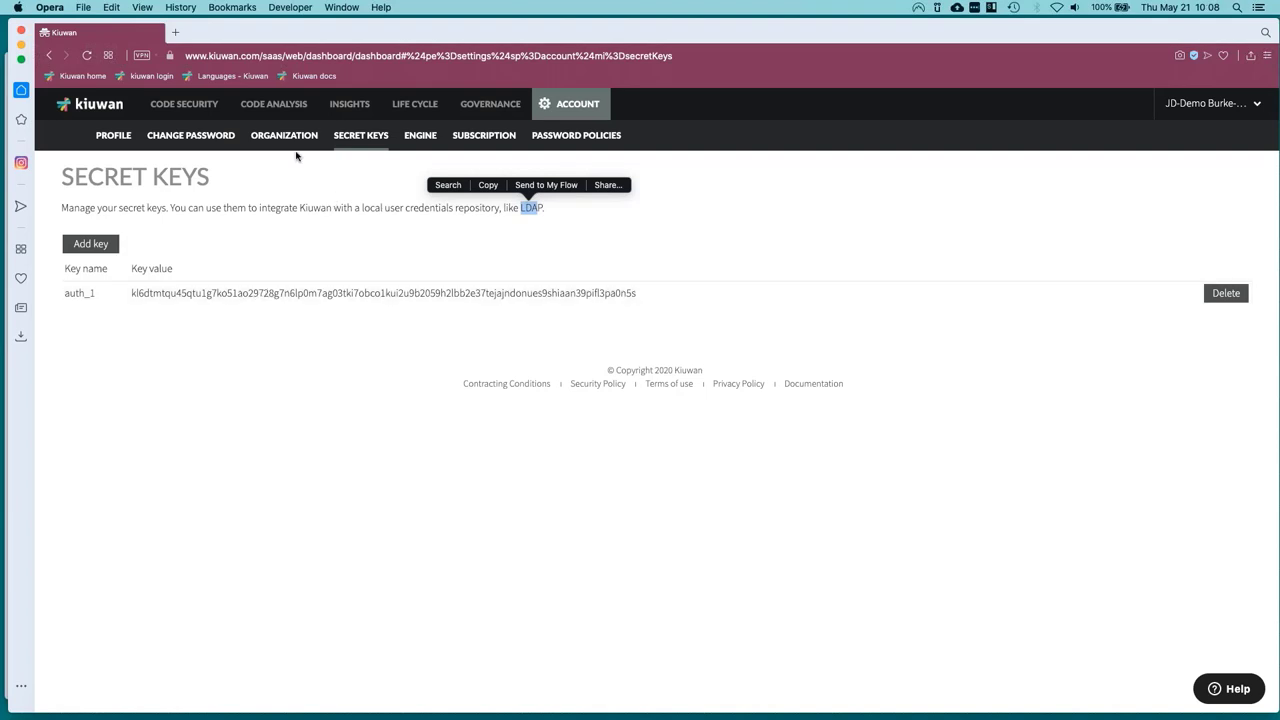
{"action": "left_click", "coordinate": [410, 147]}
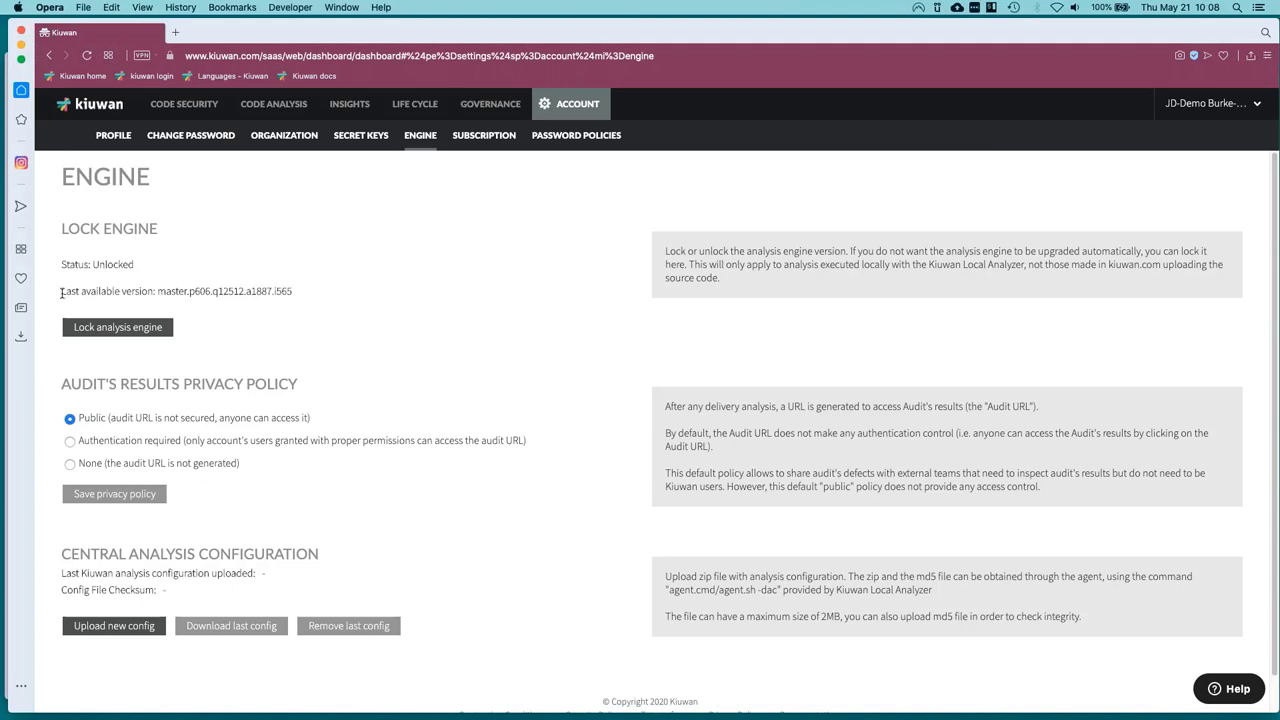
Check the engine's last available version string, then view the Subscription consumption details.
{"action": "left_click_drag", "start_coordinate": [64, 291], "coordinate": [297, 292]}
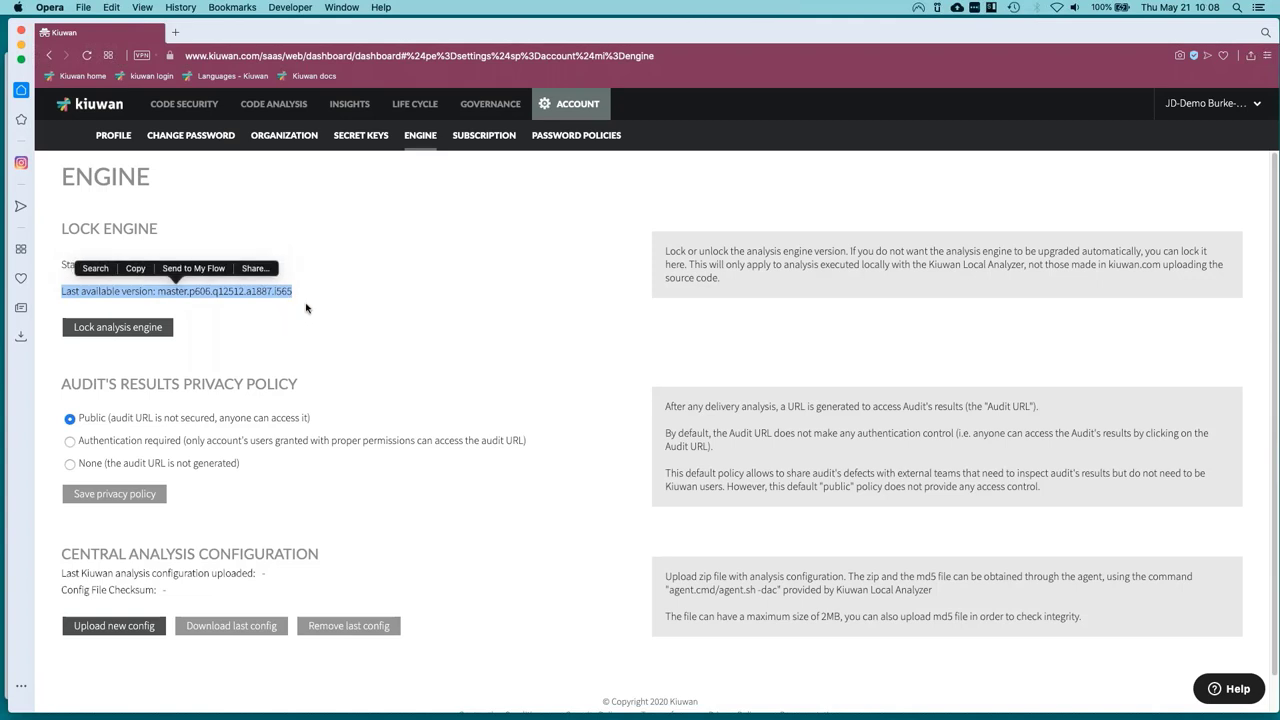
{"action": "left_click", "coordinate": [339, 296]}
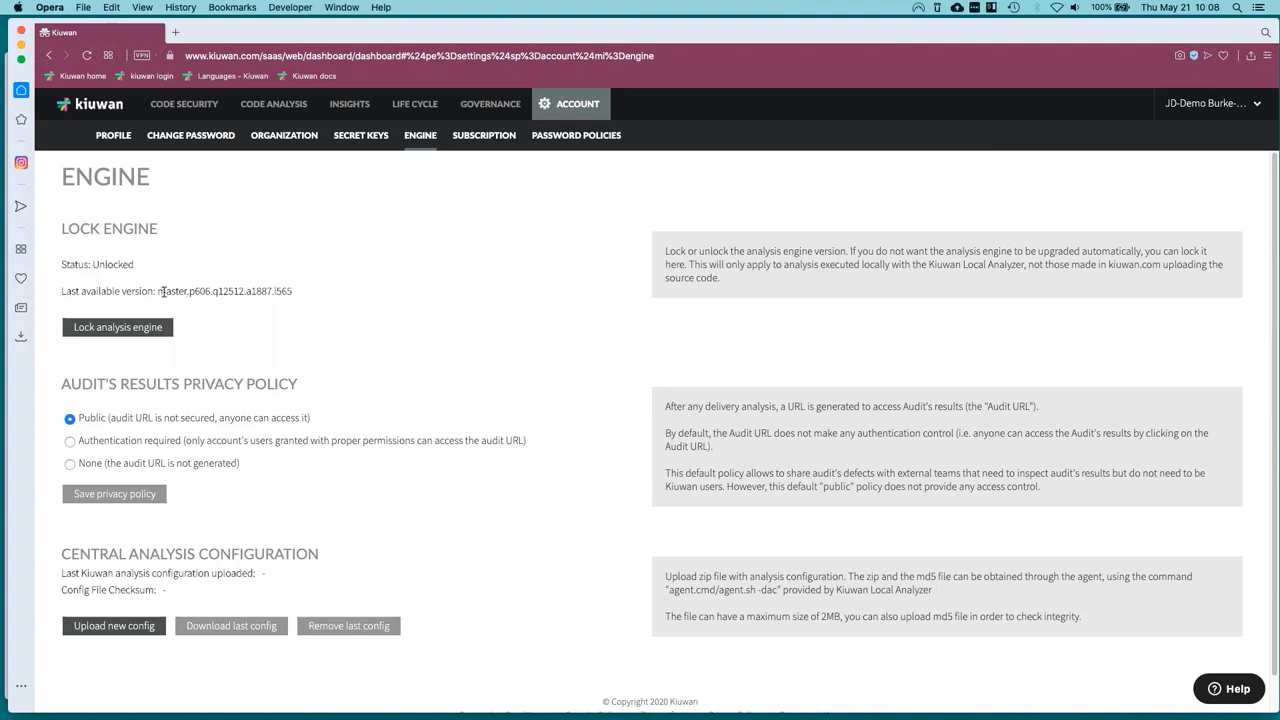
{"action": "left_click_drag", "start_coordinate": [163, 291], "coordinate": [293, 293]}
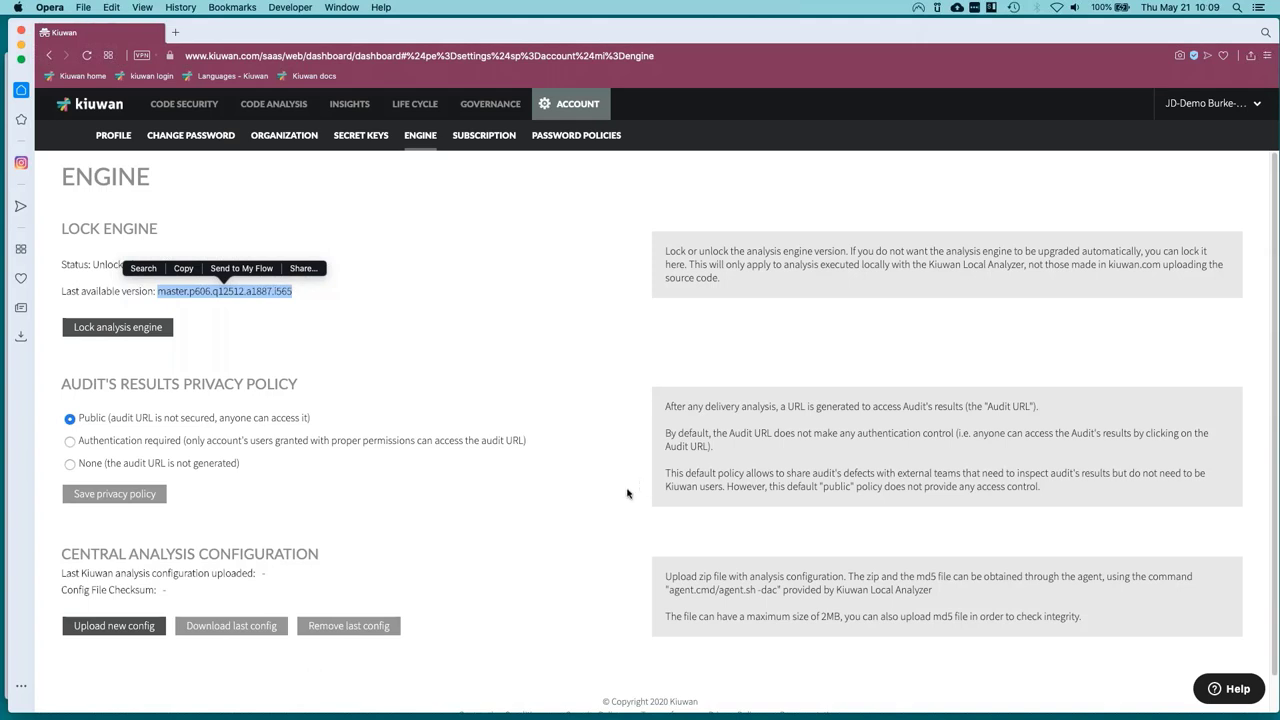
{"action": "left_click", "coordinate": [478, 145]}
{"action": "left_click", "coordinate": [484, 135]}
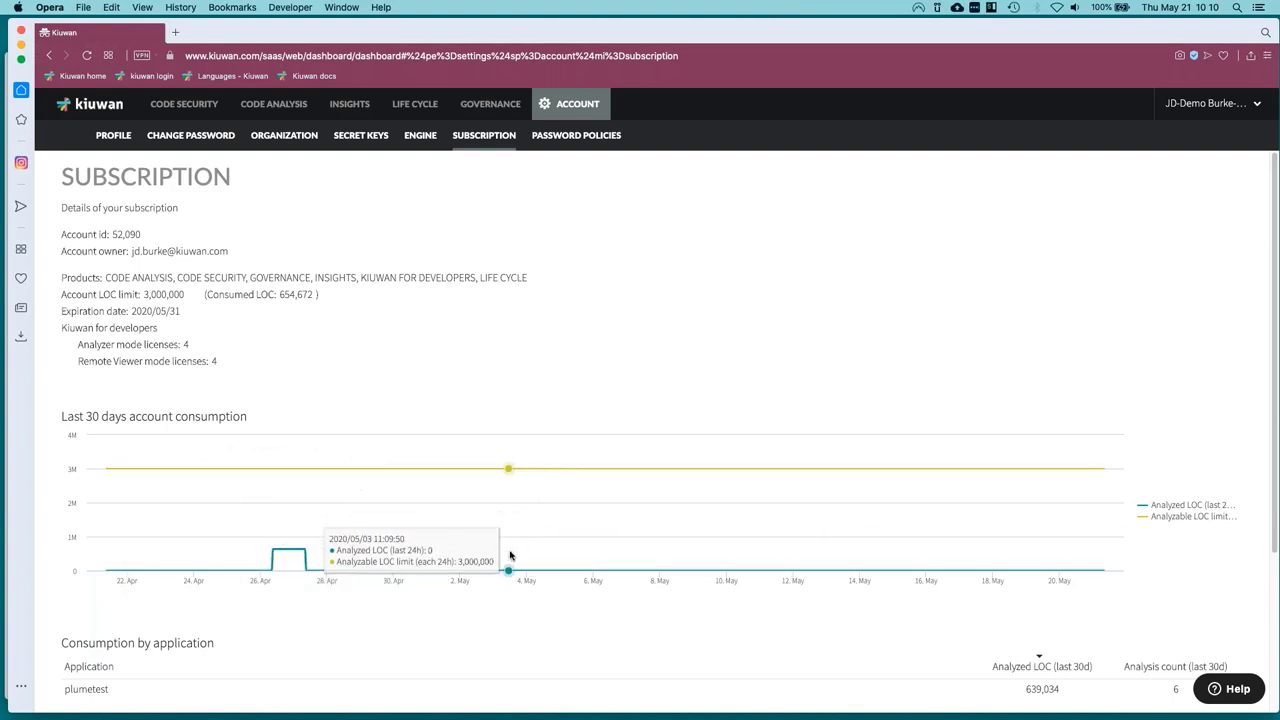
Go to the Password Policies page with the default 8-character, 2-number policy.
{"action": "left_click", "coordinate": [563, 141]}
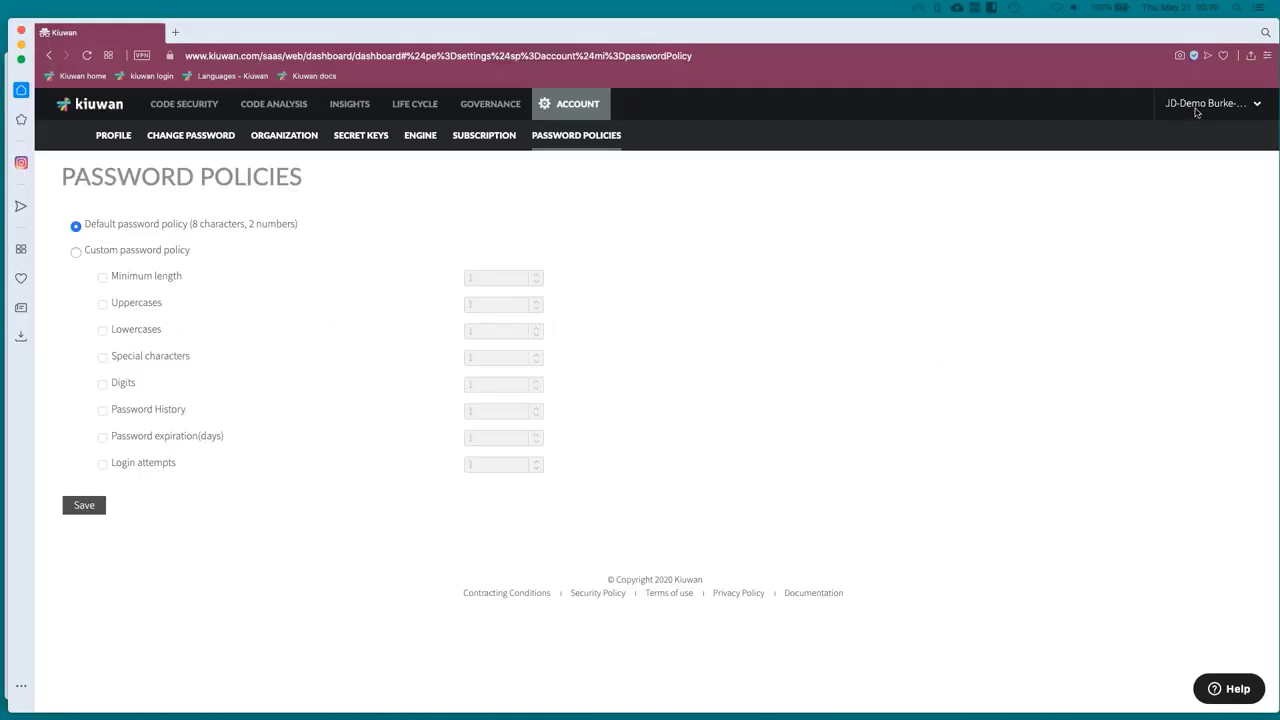
Open Application Management from the user menu and scroll through the applications list.
{"action": "left_click", "coordinate": [1200, 104]}
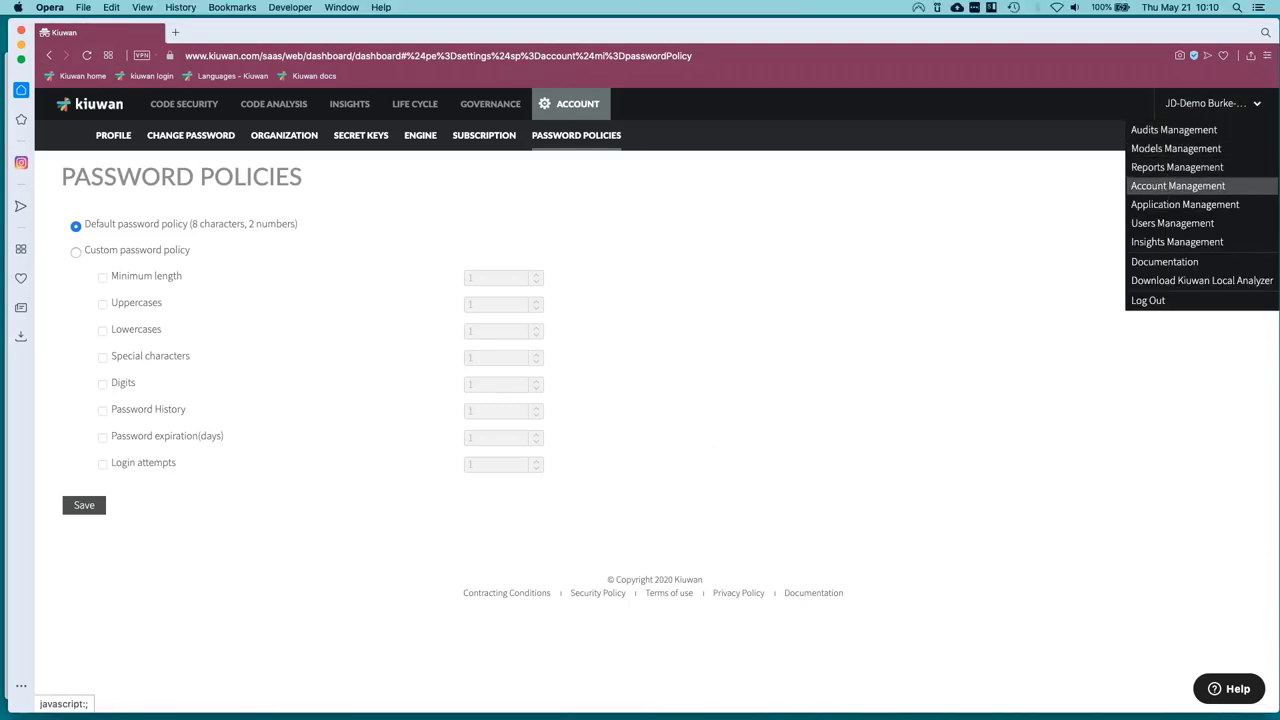
{"action": "left_click", "coordinate": [1160, 206]}
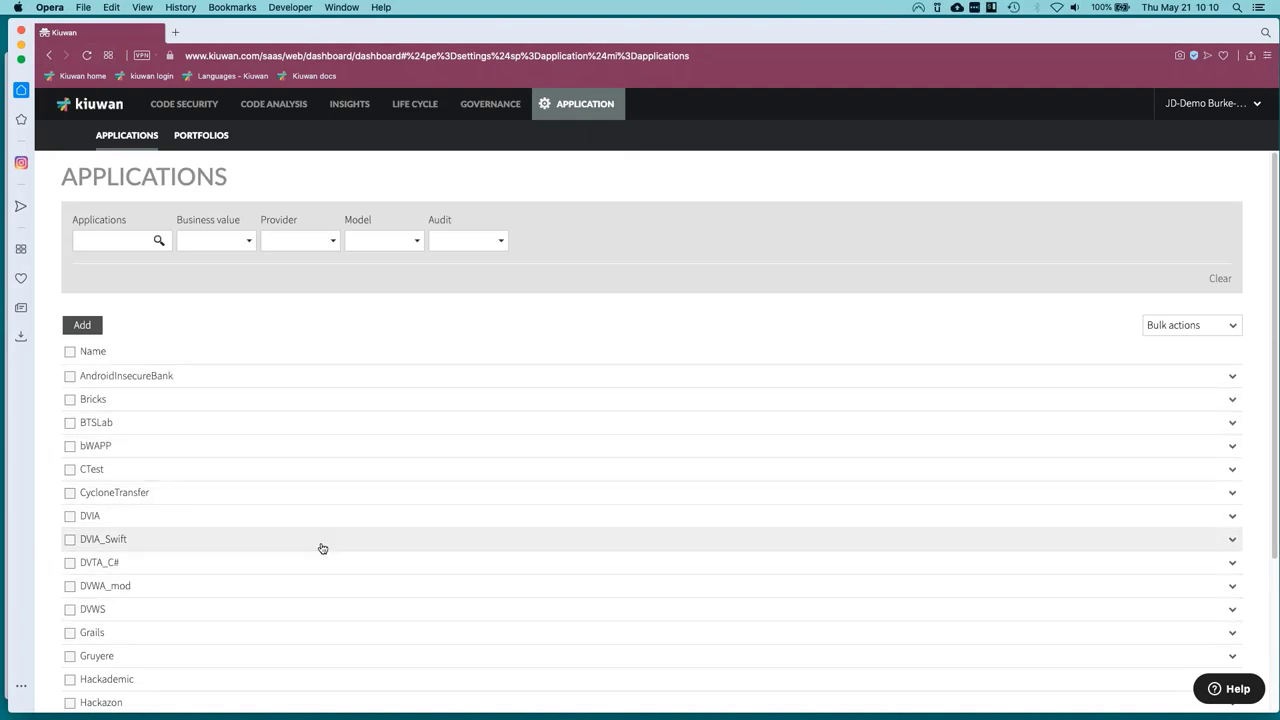
{"action": "scroll", "coordinate": [320, 548], "scroll_direction": "down", "scroll_amount": 1}
{"action": "scroll", "coordinate": [322, 545], "scroll_direction": "down", "scroll_amount": 1}
{"action": "scroll", "coordinate": [322, 545], "scroll_direction": "up", "scroll_amount": 1}
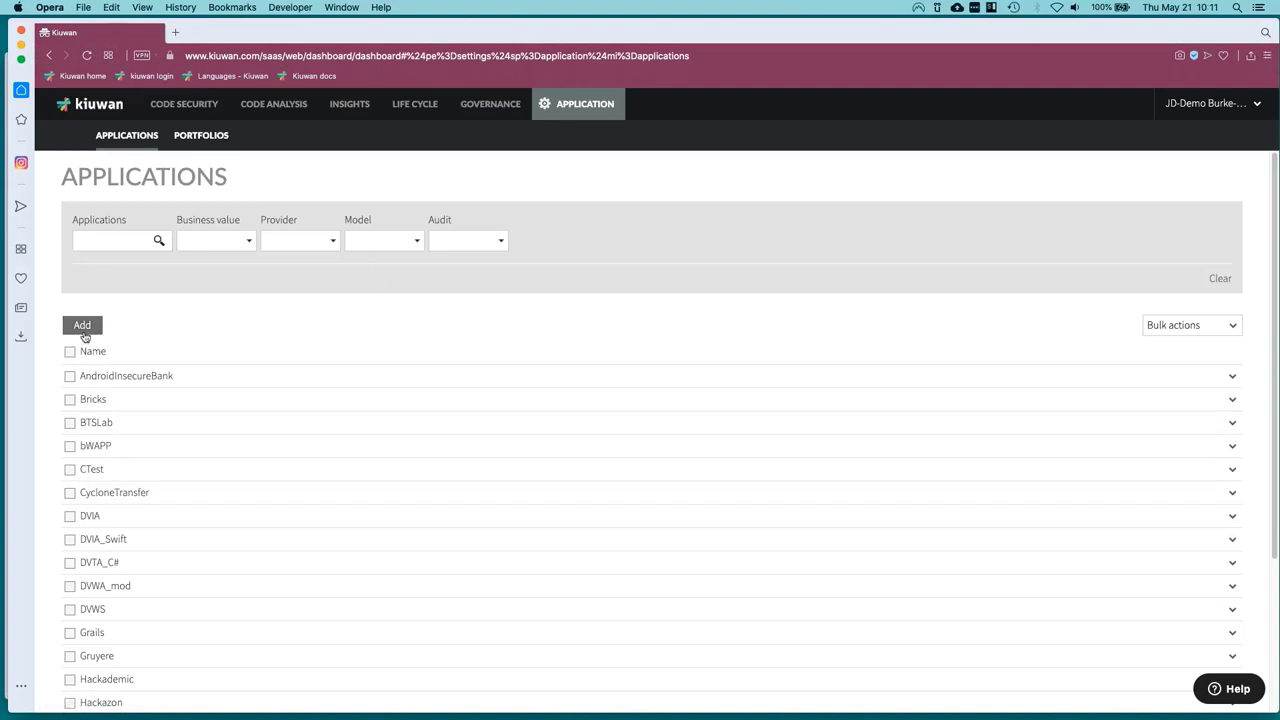
{"action": "left_click", "coordinate": [1167, 103]}
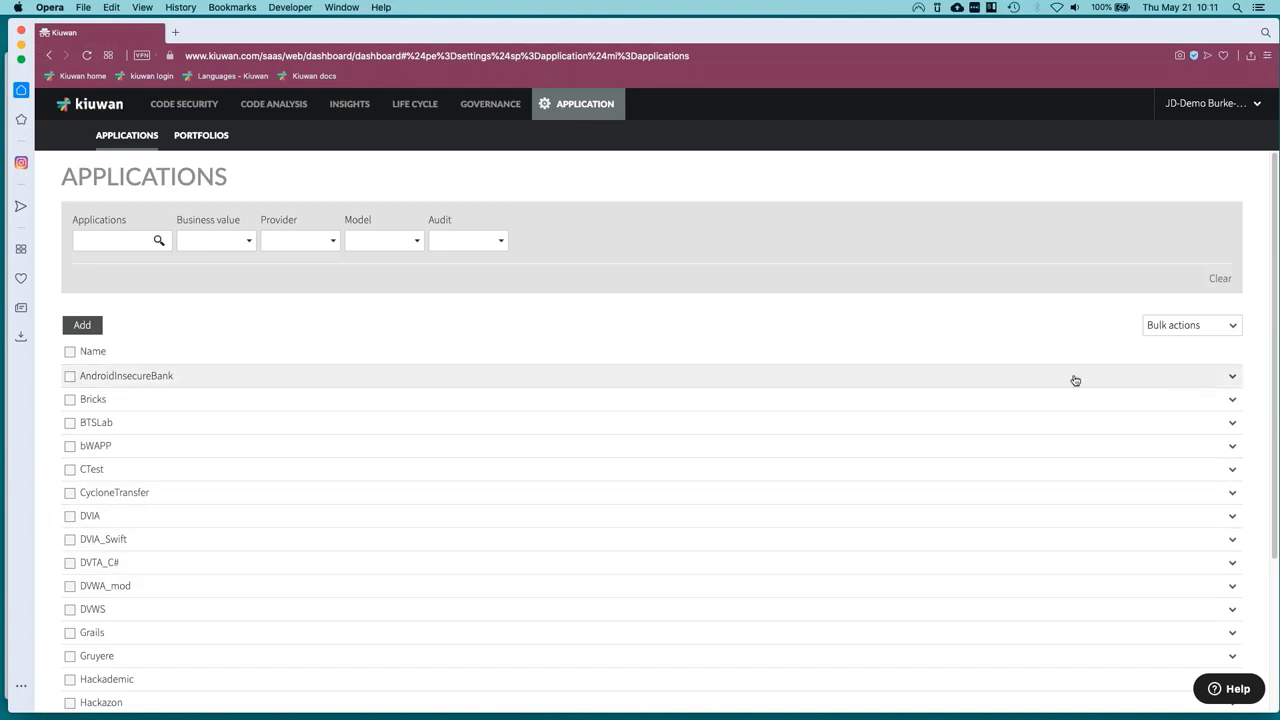
Try the Classify bulk action with no application selected and dismiss the warning.
{"action": "left_click", "coordinate": [1233, 326]}
{"action": "left_click", "coordinate": [1233, 470]}
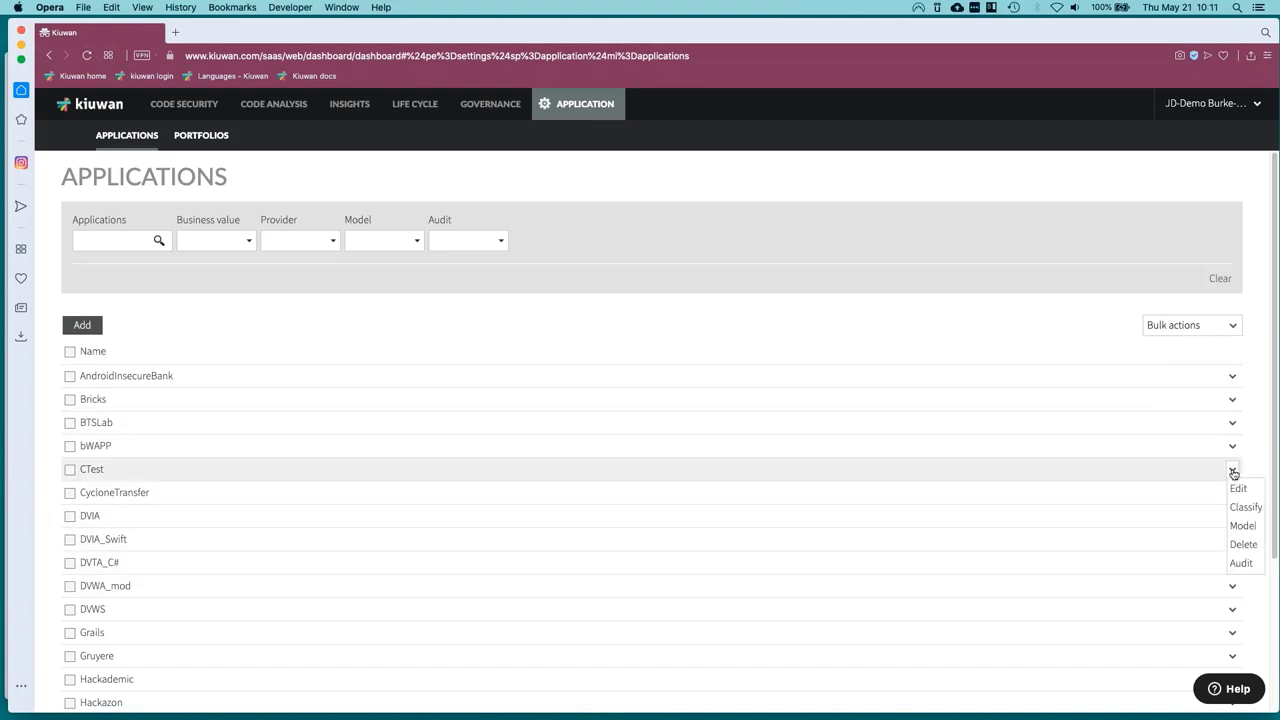
{"action": "left_click", "coordinate": [1236, 330]}
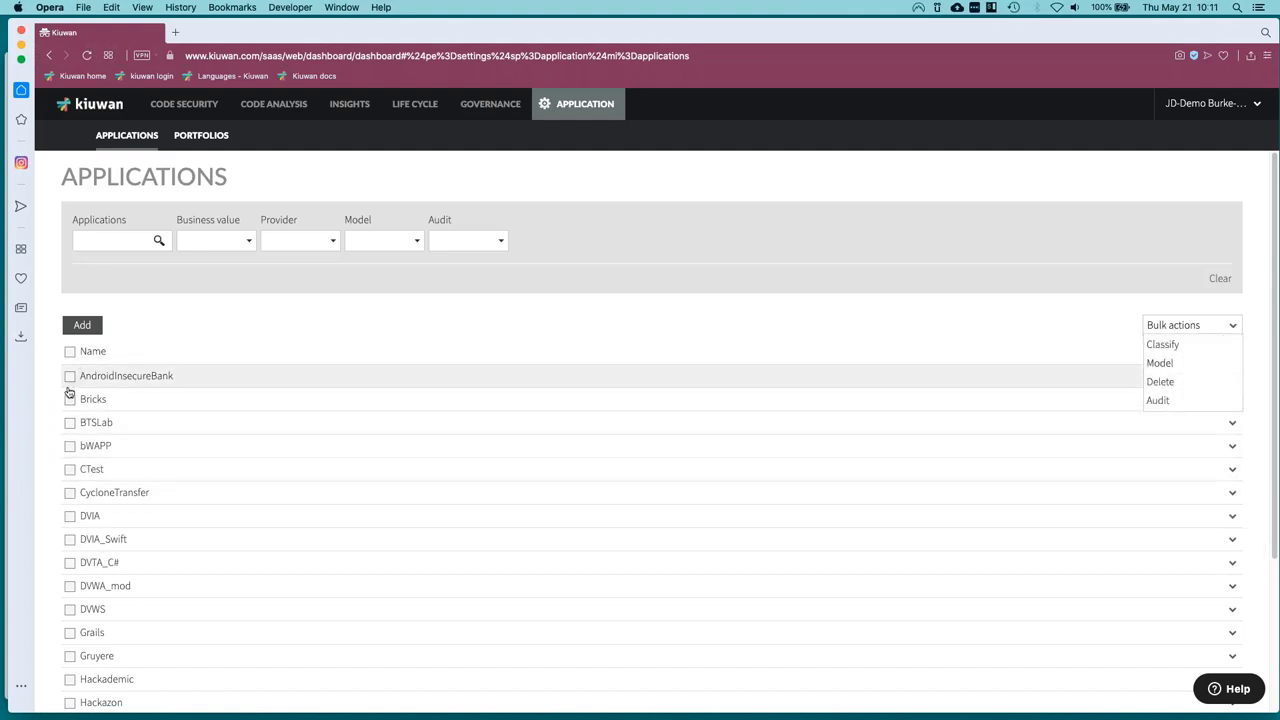
{"action": "left_click", "coordinate": [1163, 345]}
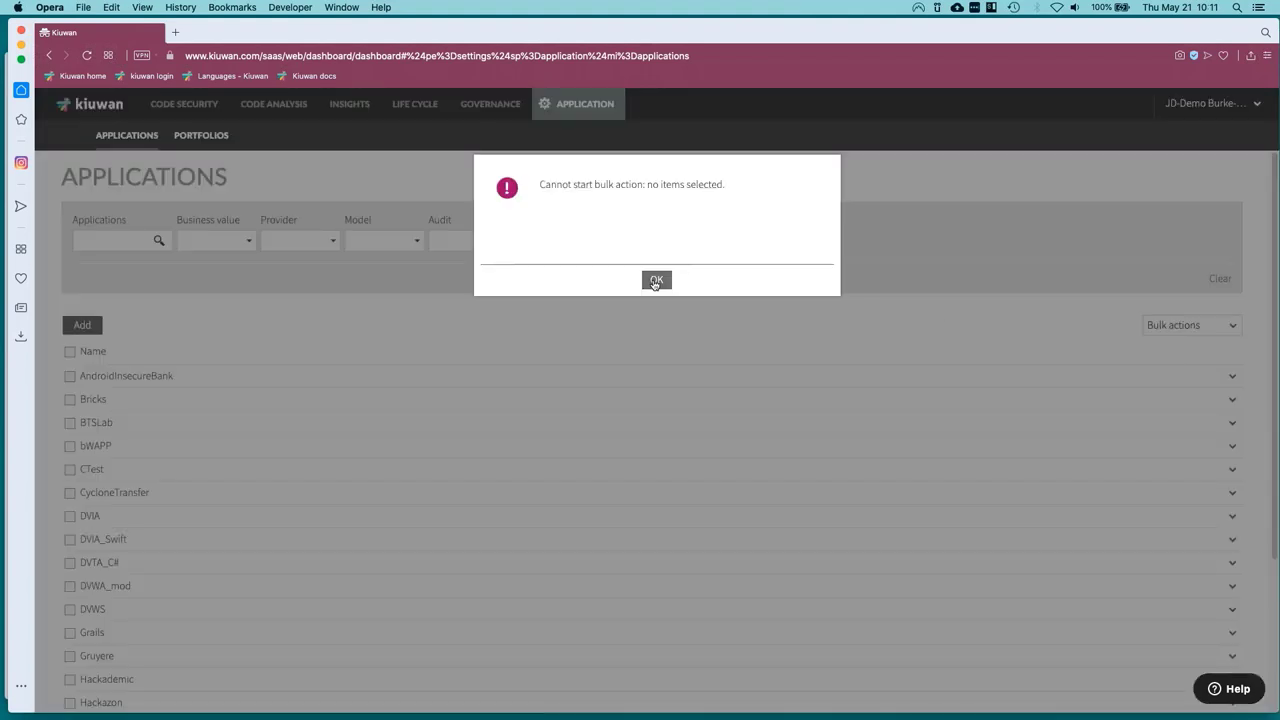
{"action": "left_click", "coordinate": [654, 277]}
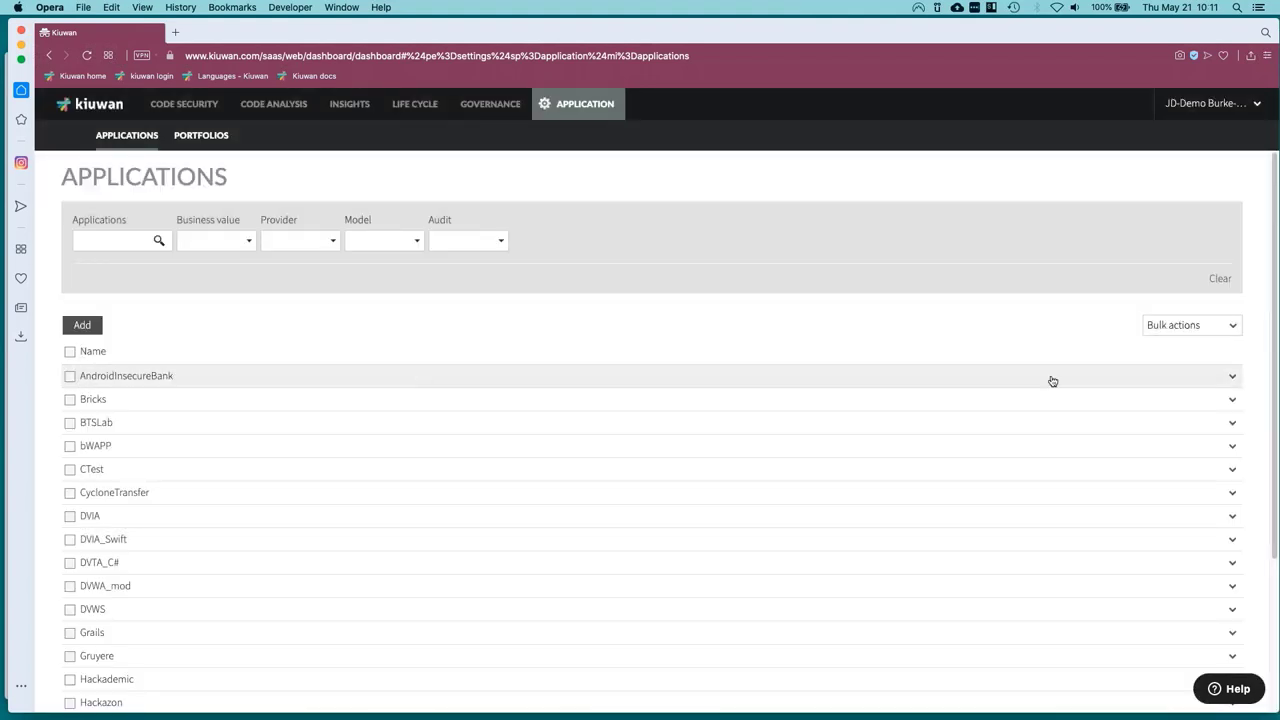
Select AndroidInsecureBank and apply the Classify bulk action to it.
{"action": "left_click", "coordinate": [70, 376]}
{"action": "left_click", "coordinate": [1200, 327]}
{"action": "left_click", "coordinate": [1186, 346]}
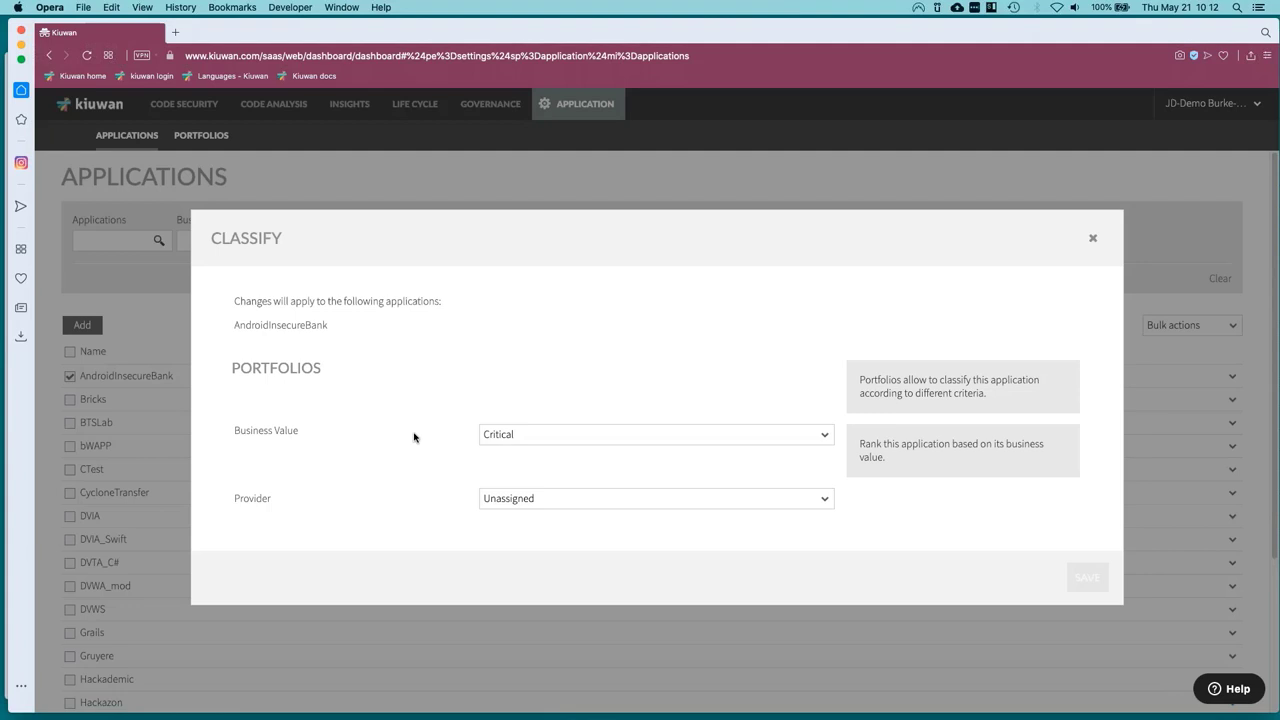
Check Business Value (Critical) and Provider options, close Classify unsaved, and show AndroidInsecureBank's actions.
{"action": "left_click", "coordinate": [512, 436]}
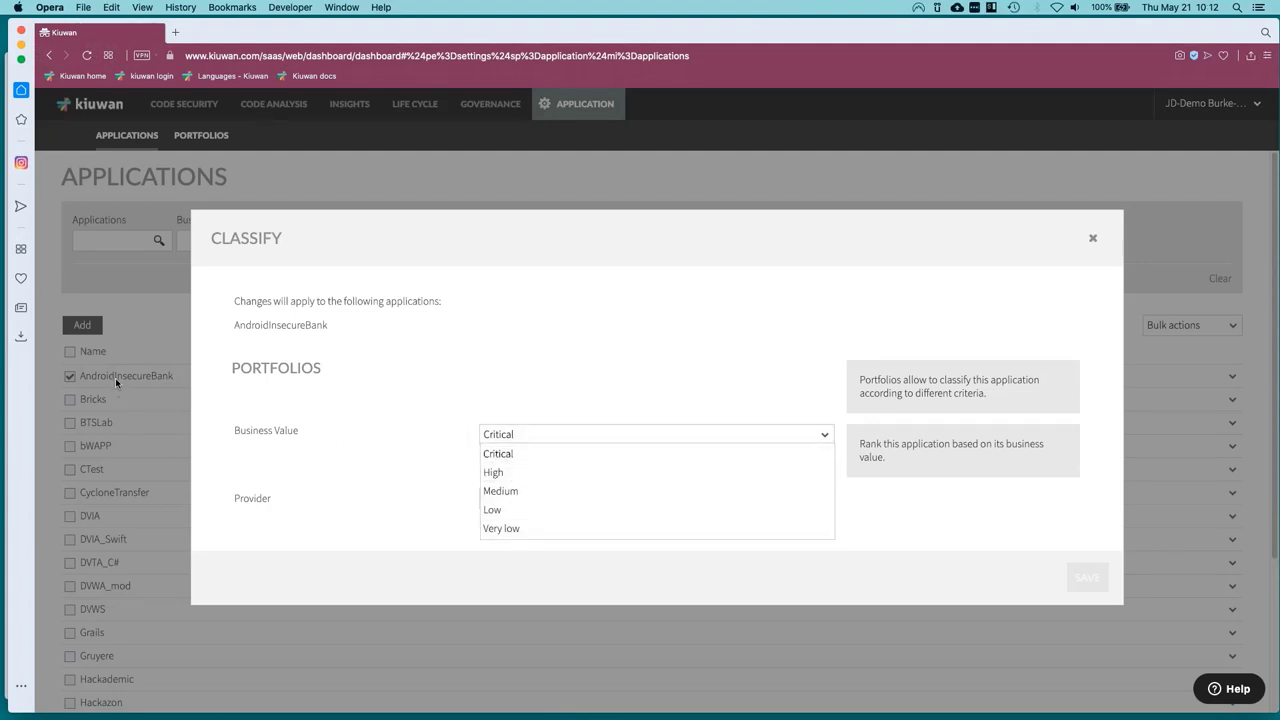
{"action": "left_click", "coordinate": [371, 508]}
{"action": "left_click", "coordinate": [534, 500]}
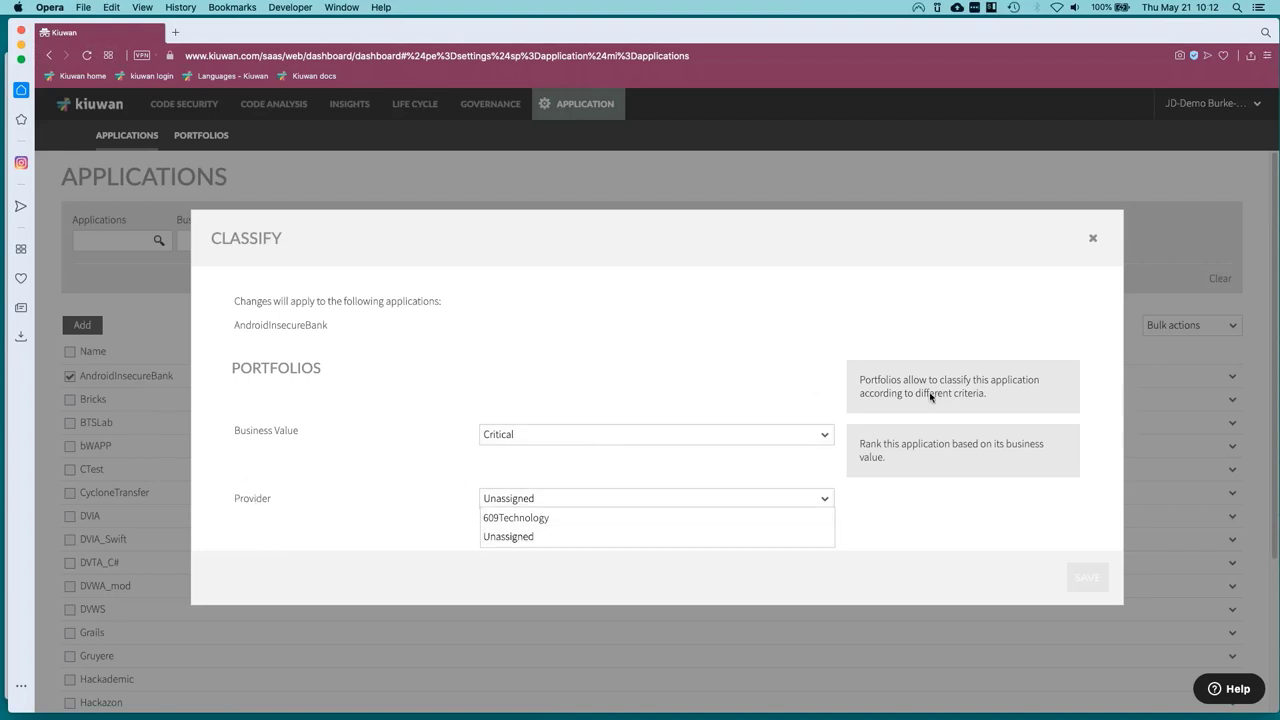
{"action": "left_click", "coordinate": [1093, 244]}
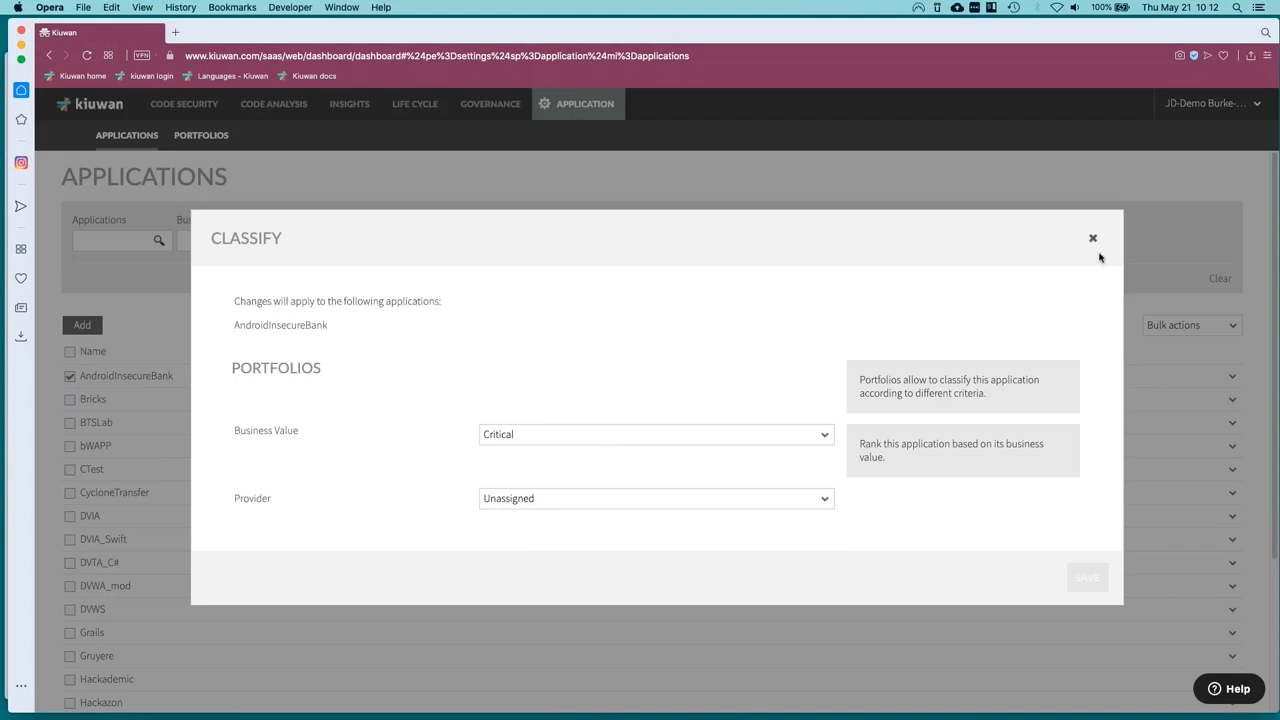
{"action": "left_click", "coordinate": [1096, 252]}
{"action": "left_click", "coordinate": [1234, 381]}
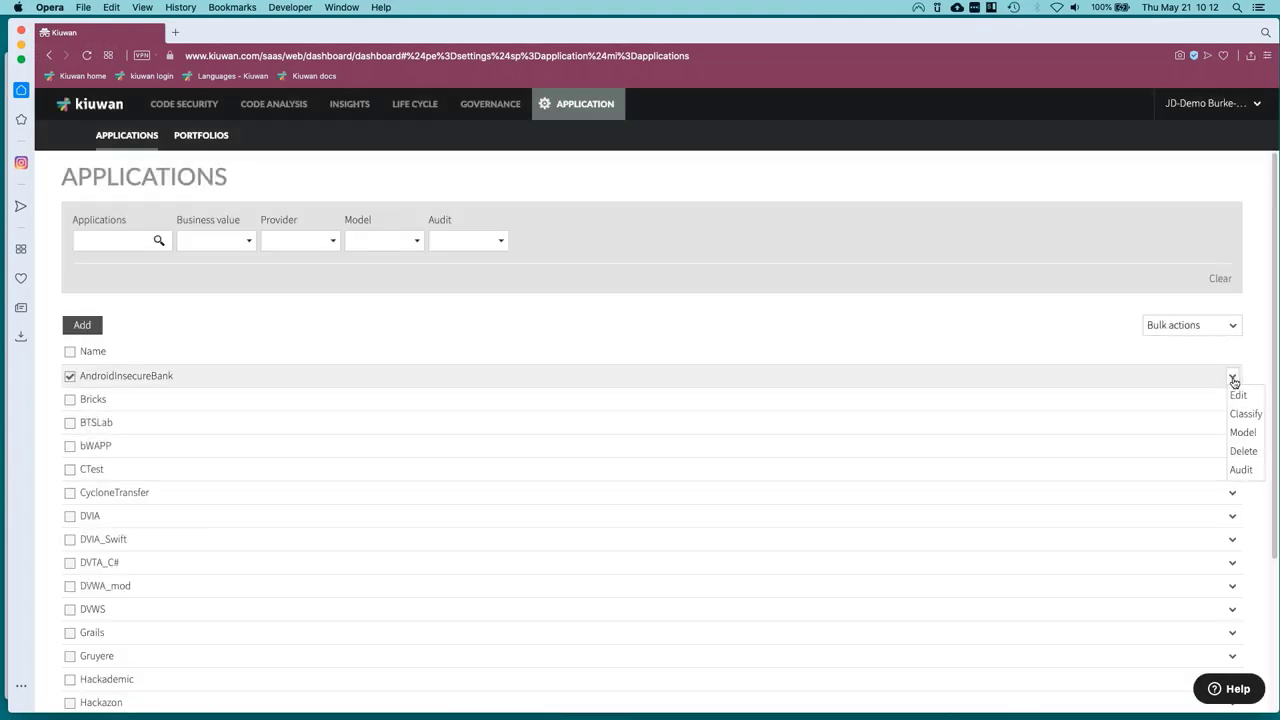
Open AndroidInsecureBank's Model settings, confirm CQM with all targets at 90, and close it.
{"action": "left_click", "coordinate": [1246, 449]}
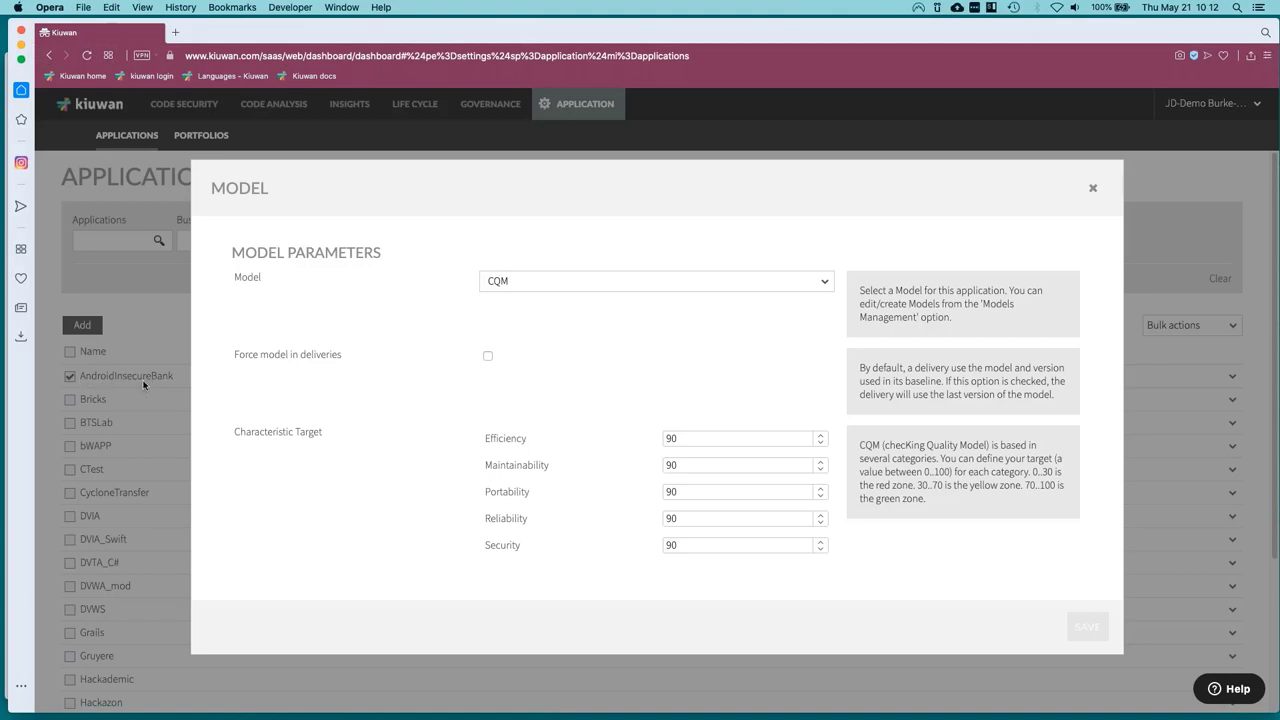
{"action": "left_click", "coordinate": [534, 290]}
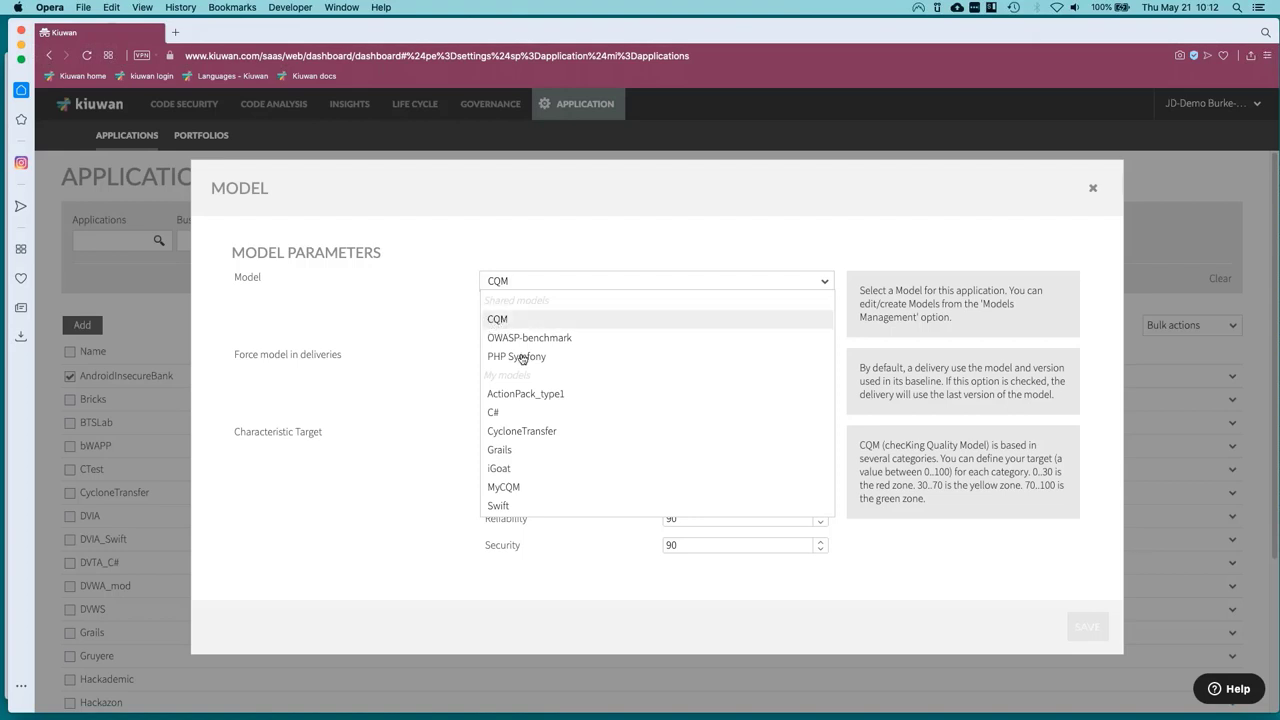
{"action": "left_click", "coordinate": [442, 328]}
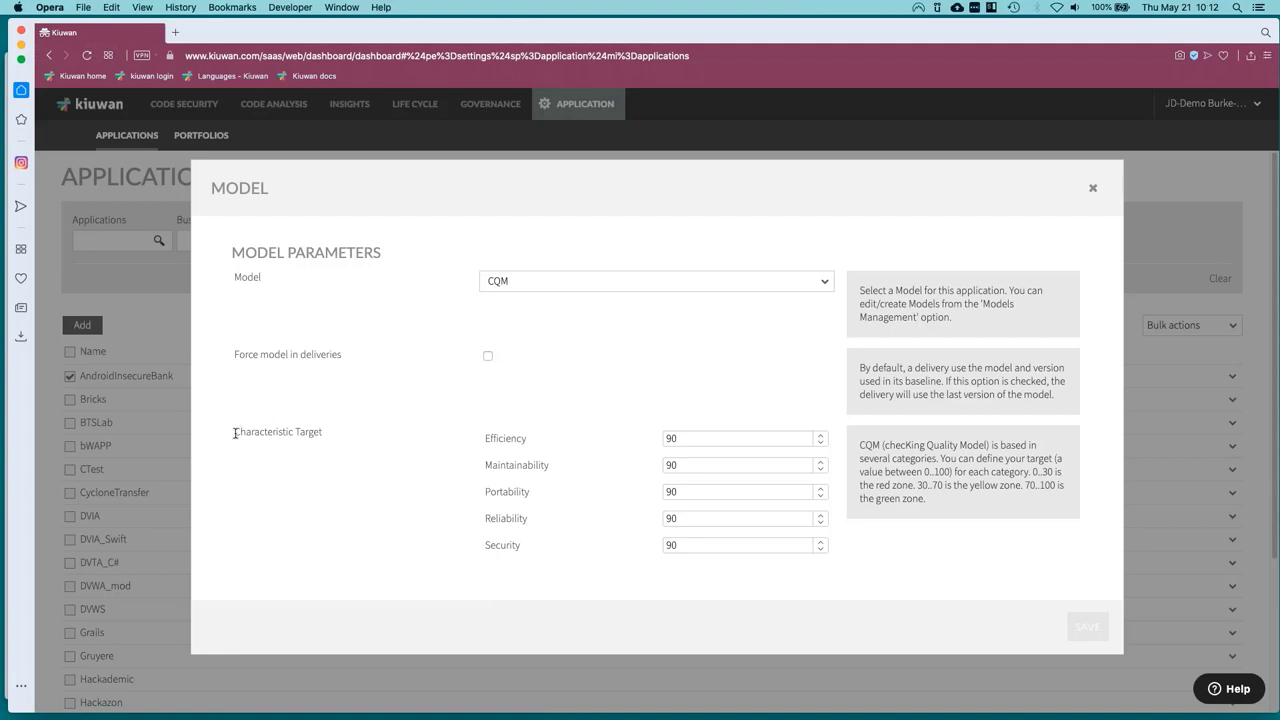
{"action": "left_click_drag", "start_coordinate": [236, 432], "coordinate": [325, 432]}
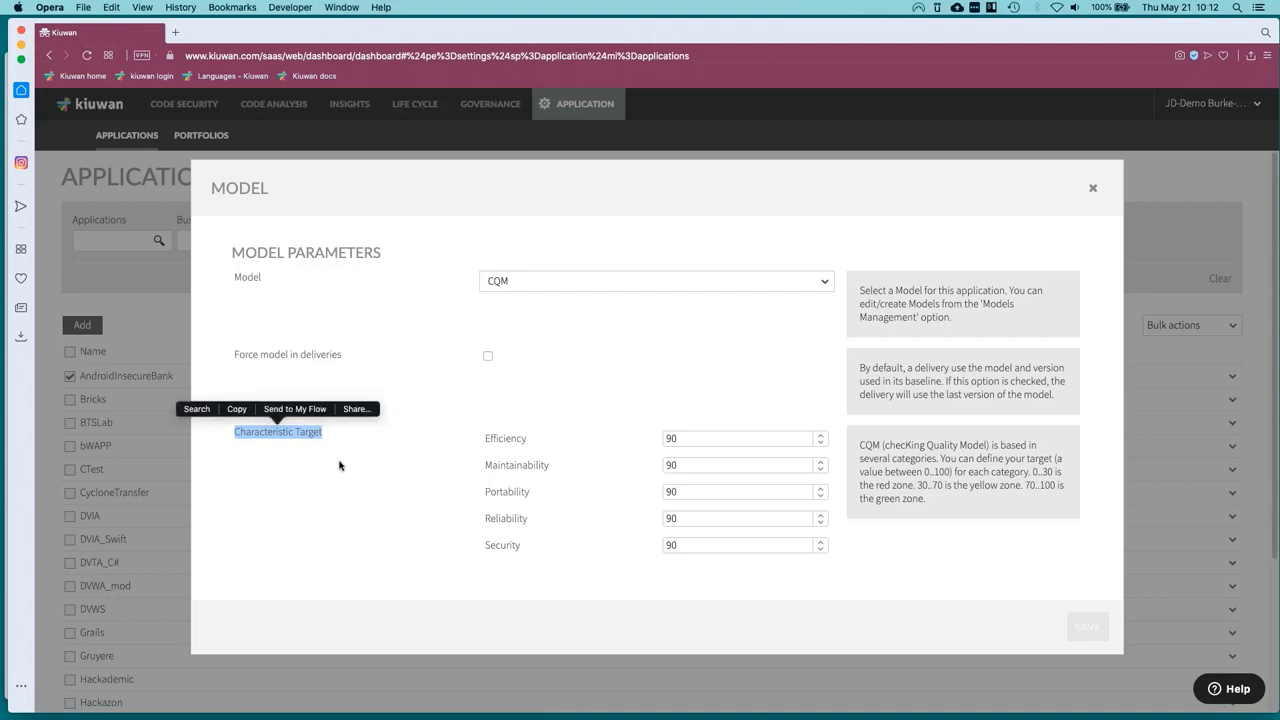
{"action": "left_click", "coordinate": [504, 548]}
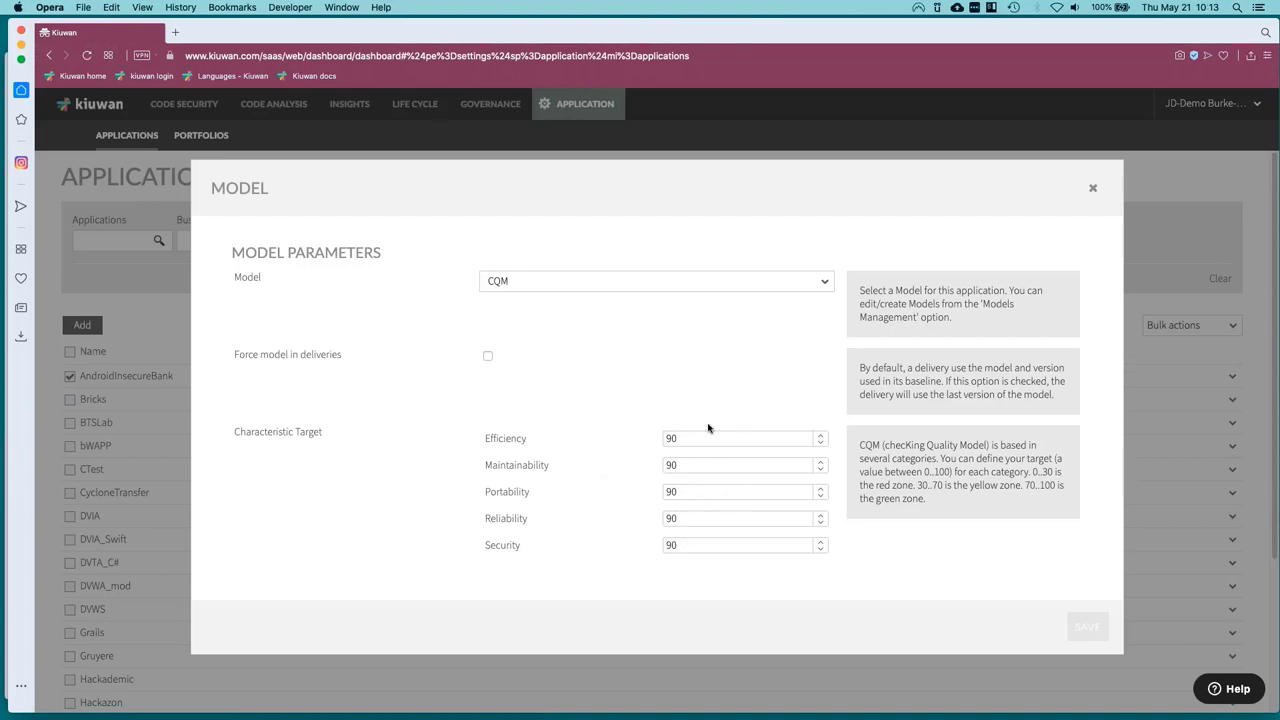
{"action": "left_click", "coordinate": [1092, 190]}
{"action": "left_click", "coordinate": [1229, 376]}
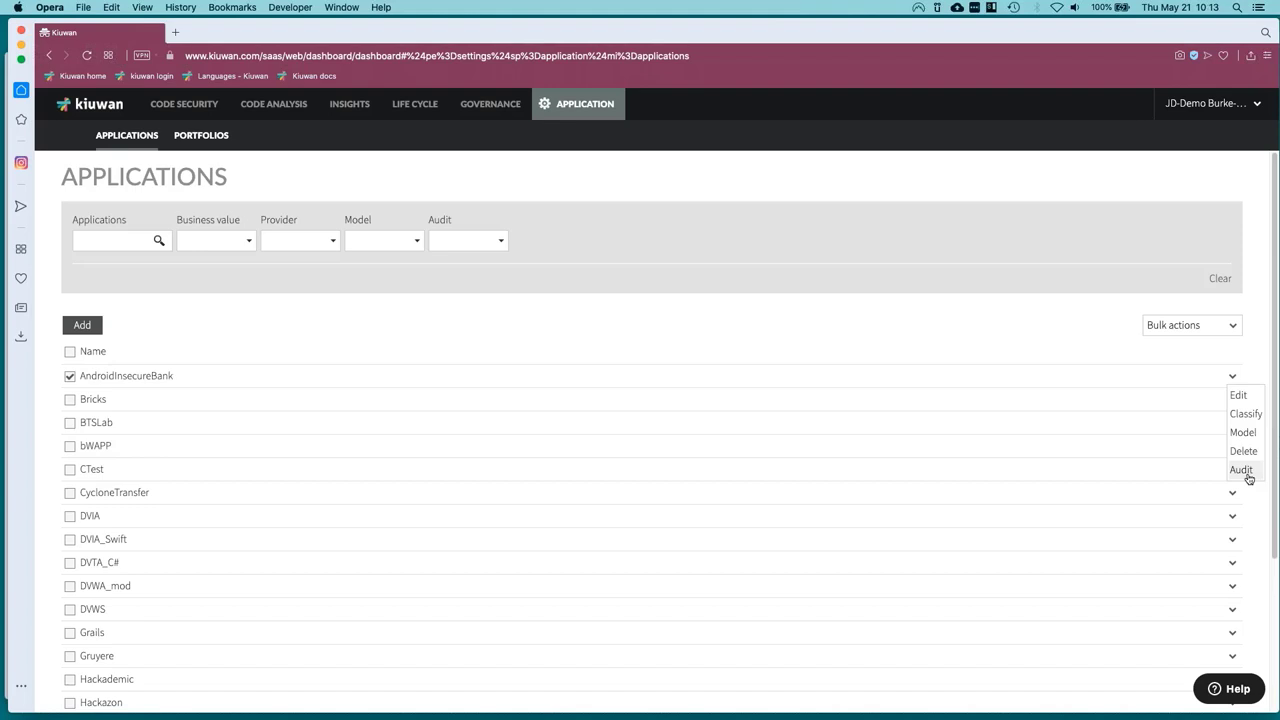
{"action": "left_click", "coordinate": [1241, 470]}
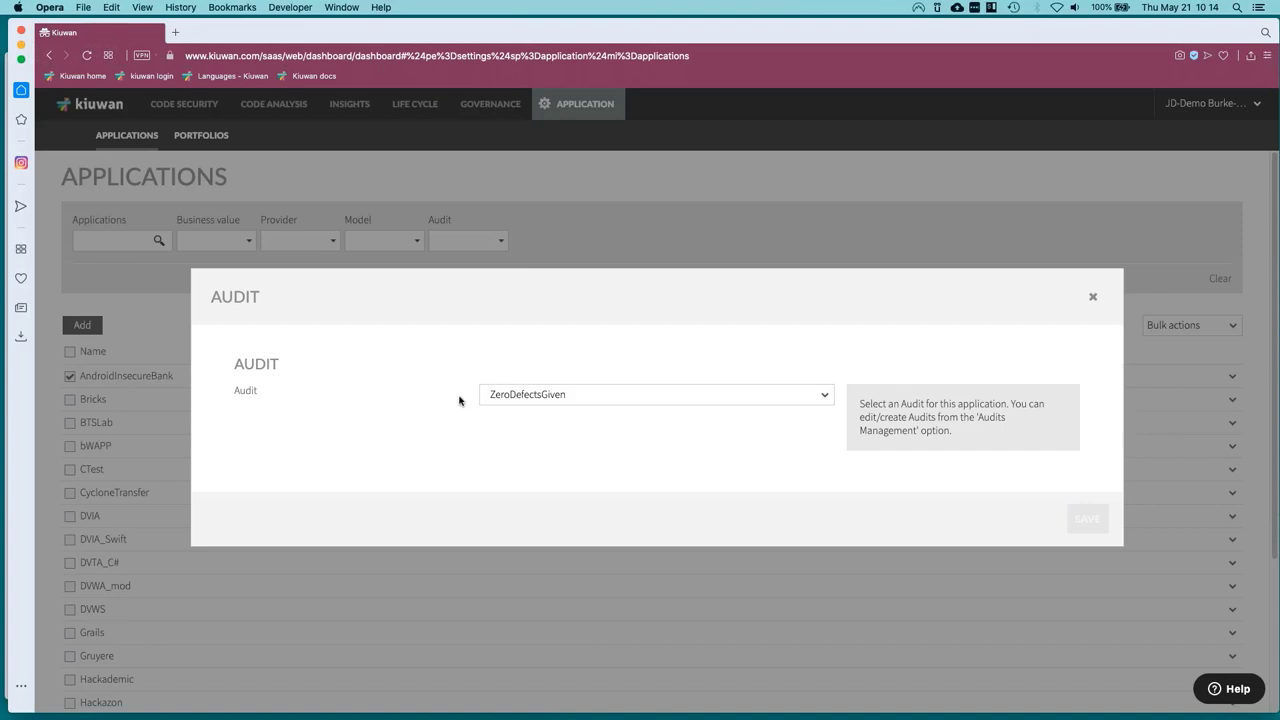
{"action": "left_click", "coordinate": [517, 402]}
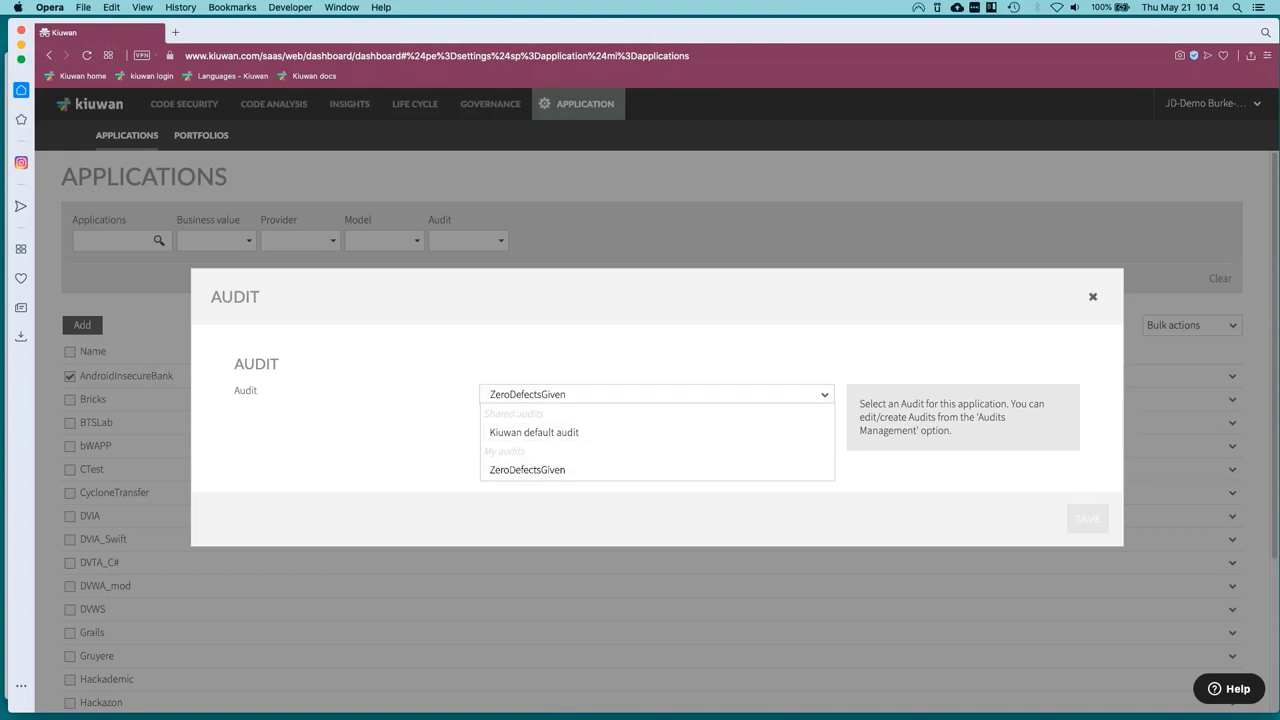
{"action": "left_click", "coordinate": [1093, 297]}
{"action": "left_click", "coordinate": [1093, 297]}
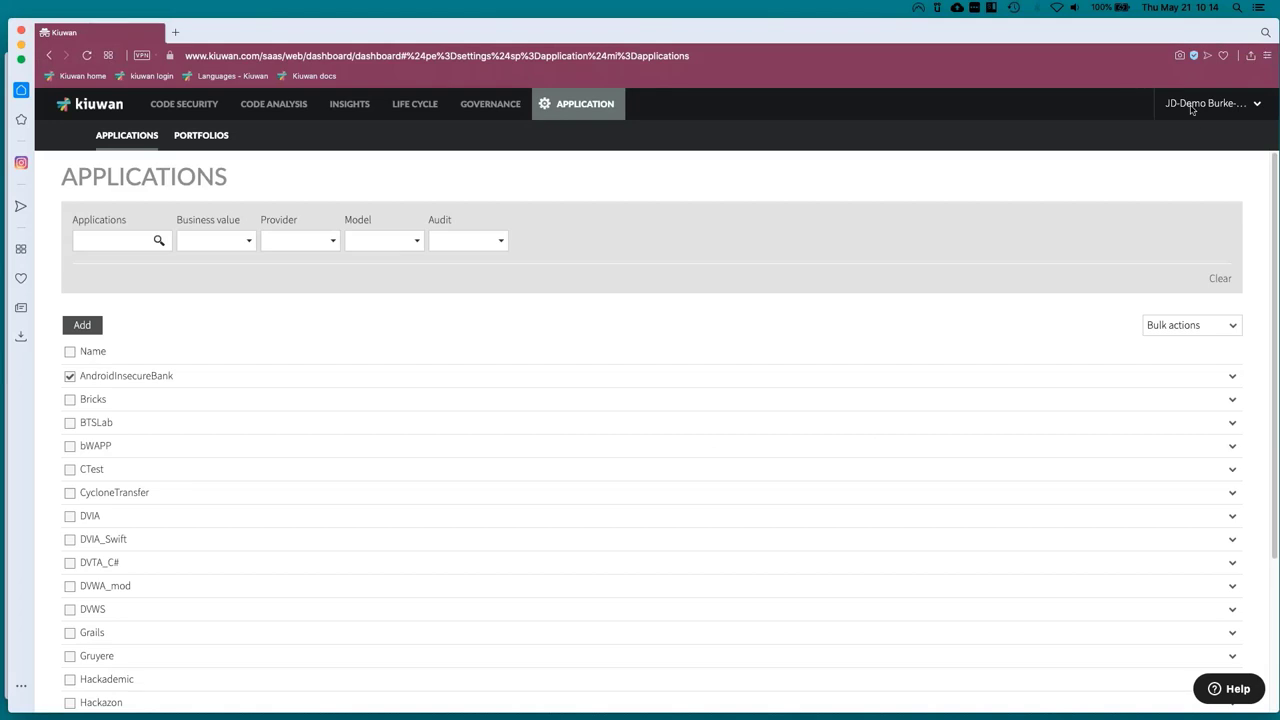
Open Insights Management from the admin menu and load the Mute Vulnerabilities CVE list.
{"action": "left_click", "coordinate": [1210, 103]}
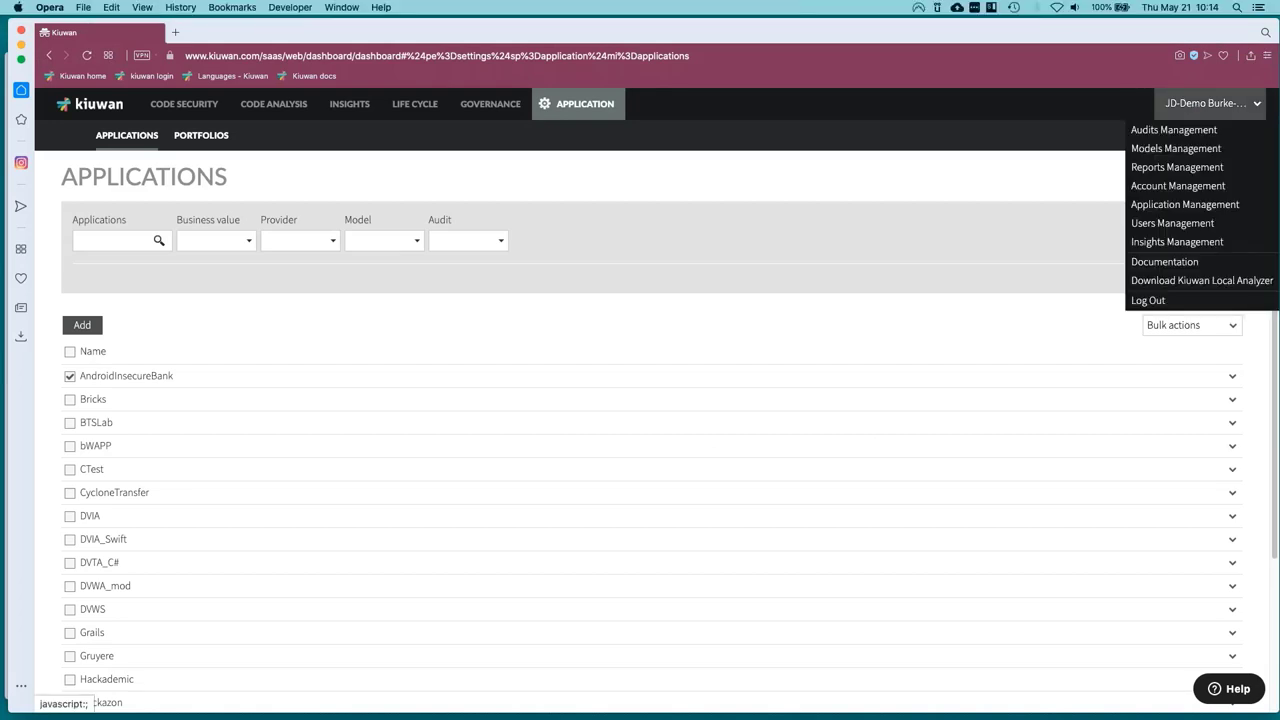
{"action": "left_click", "coordinate": [1134, 280]}
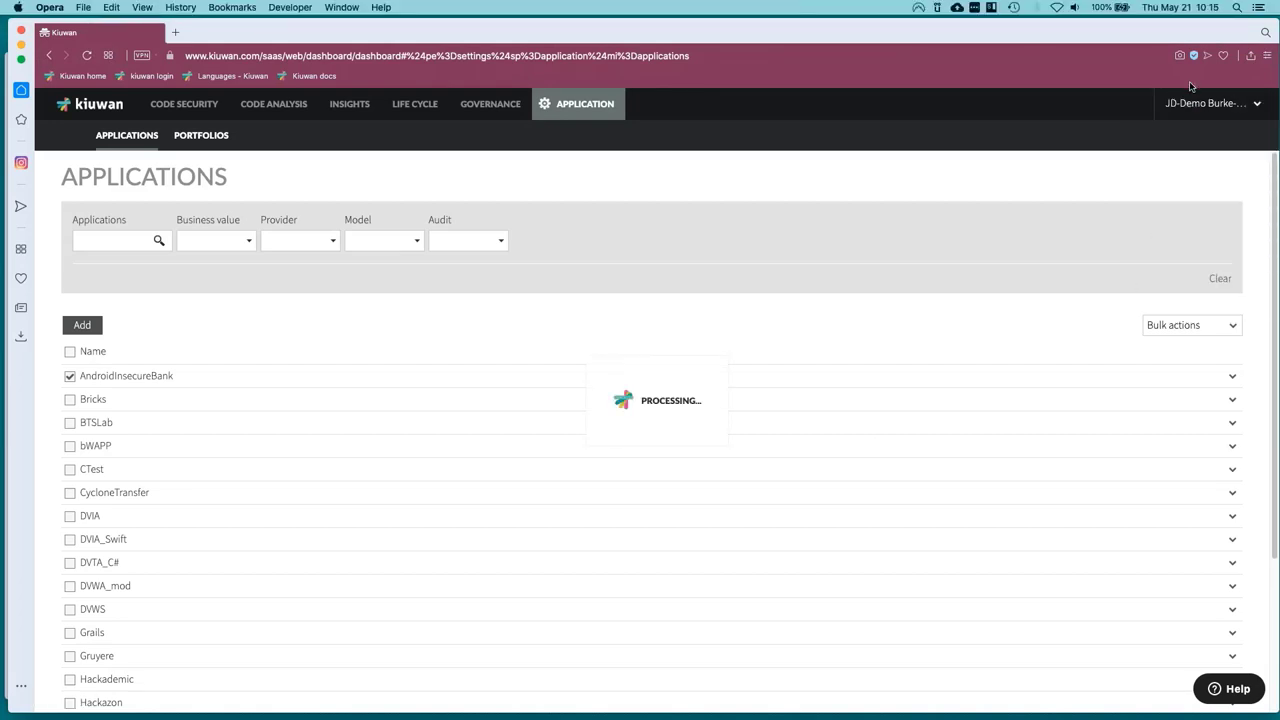
{"action": "left_click", "coordinate": [331, 108]}
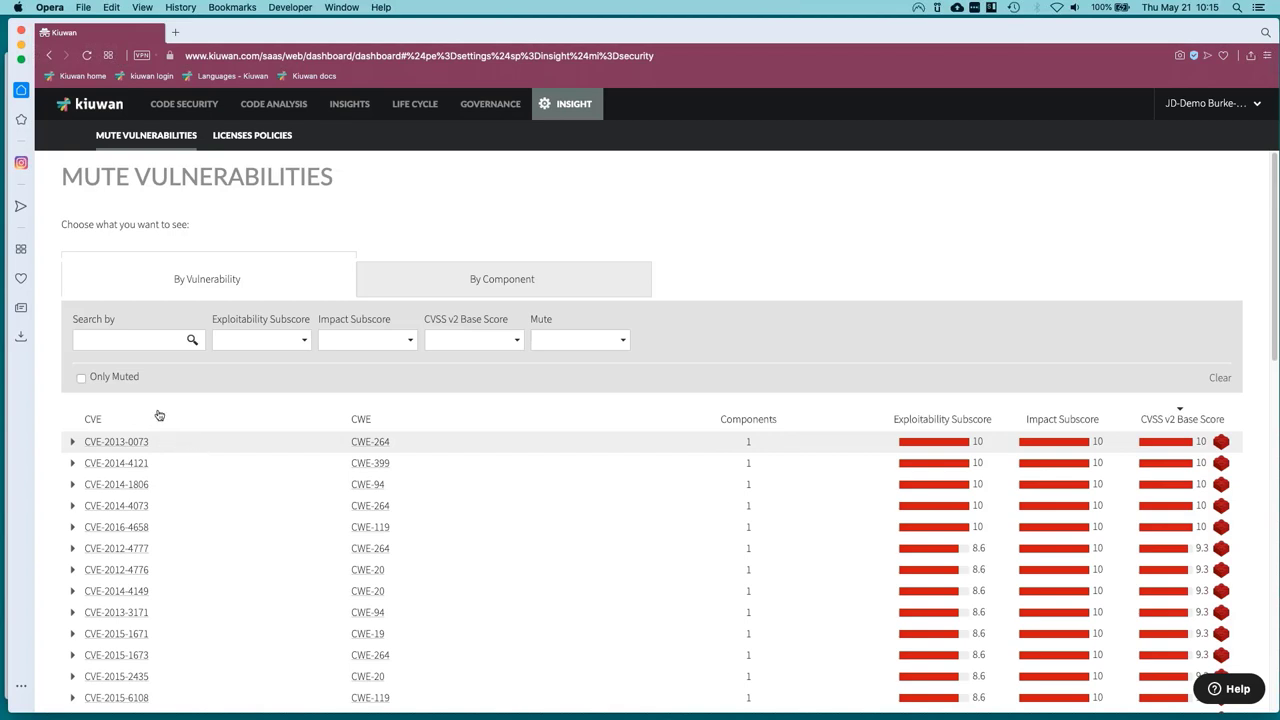
{"action": "left_click", "coordinate": [1210, 103]}
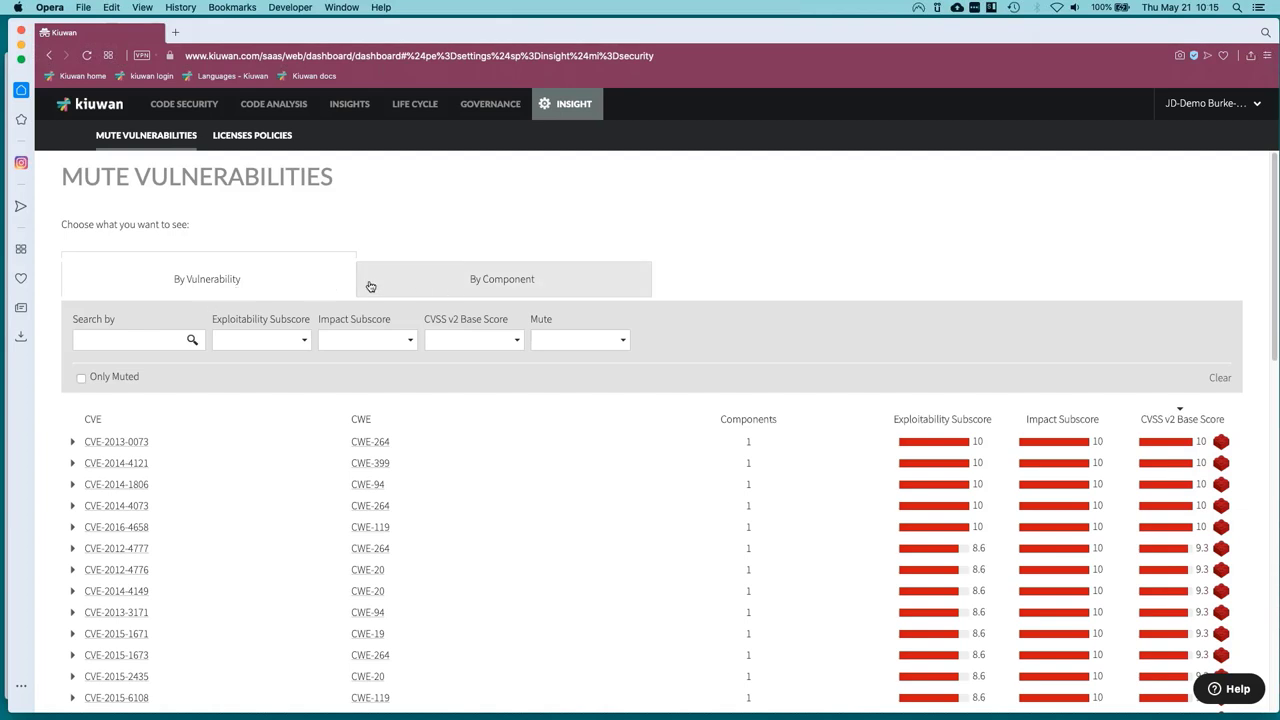
{"action": "scroll", "coordinate": [211, 525], "scroll_direction": "down", "scroll_amount": 1}
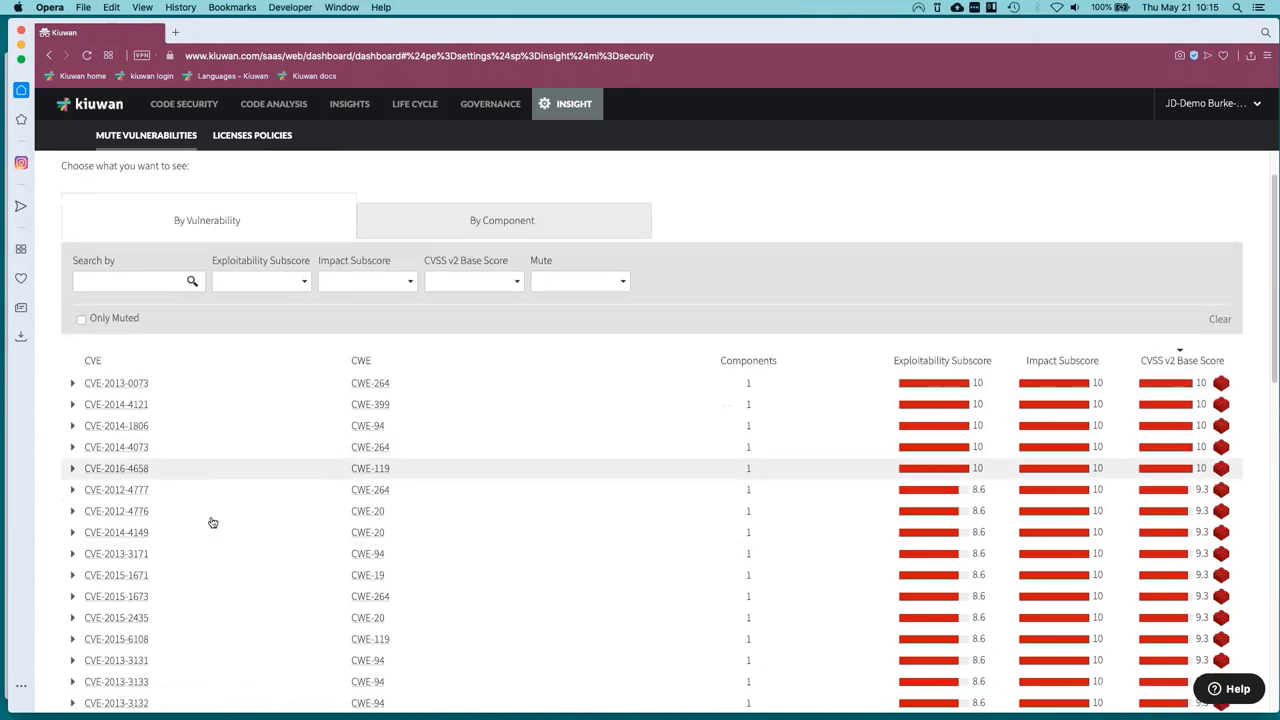
Mute CVE-2013-0073 for all applications, then regroup the vulnerability list by component.
{"action": "left_click", "coordinate": [73, 384]}
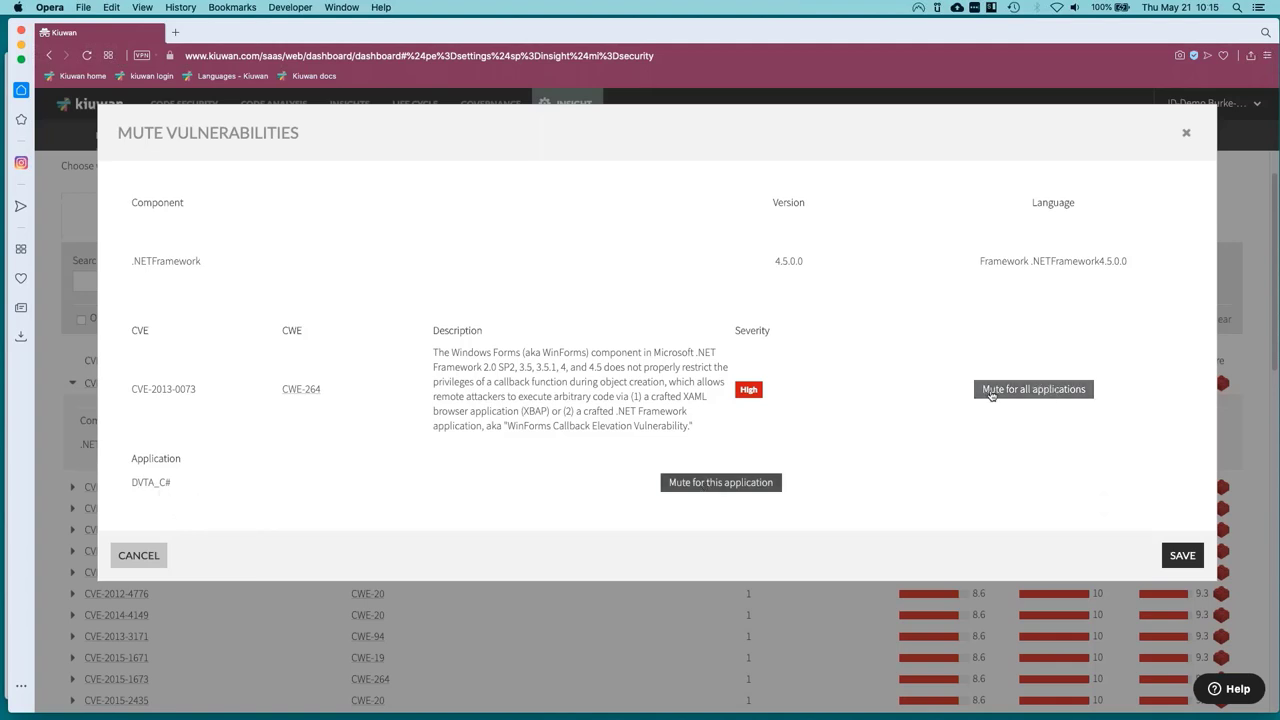
{"action": "left_click", "coordinate": [991, 396]}
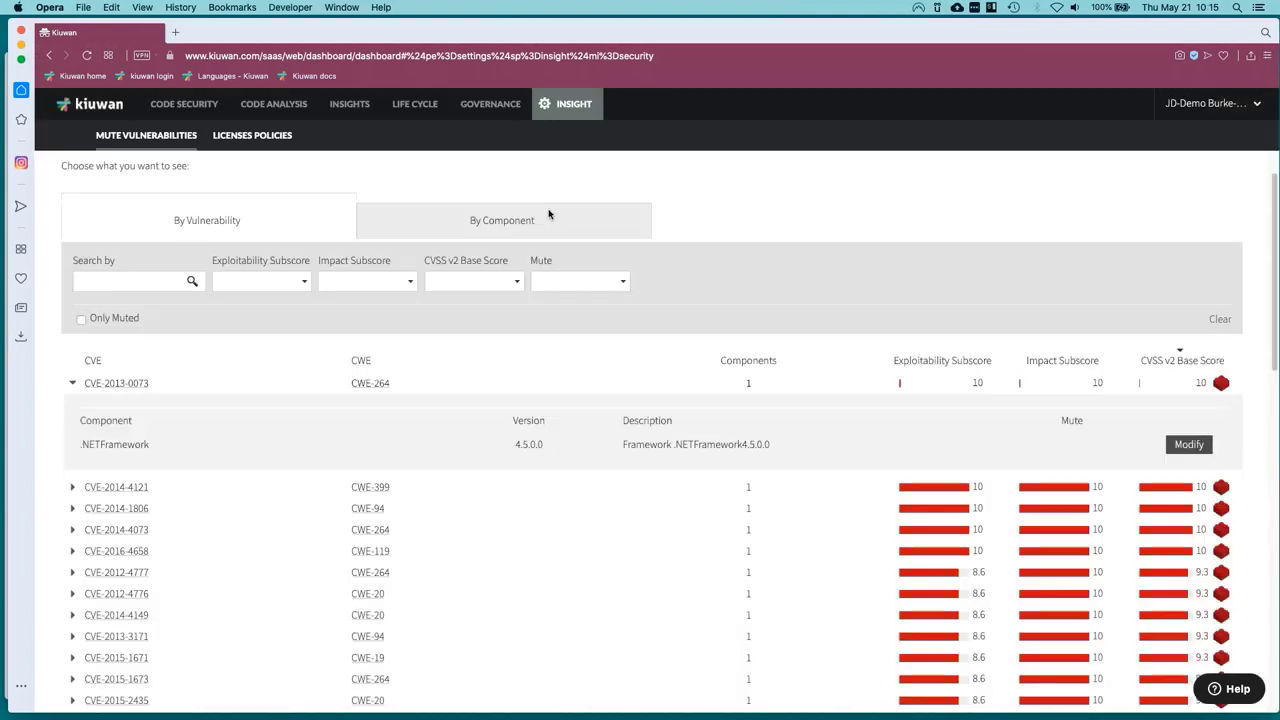
{"action": "left_click", "coordinate": [428, 221]}
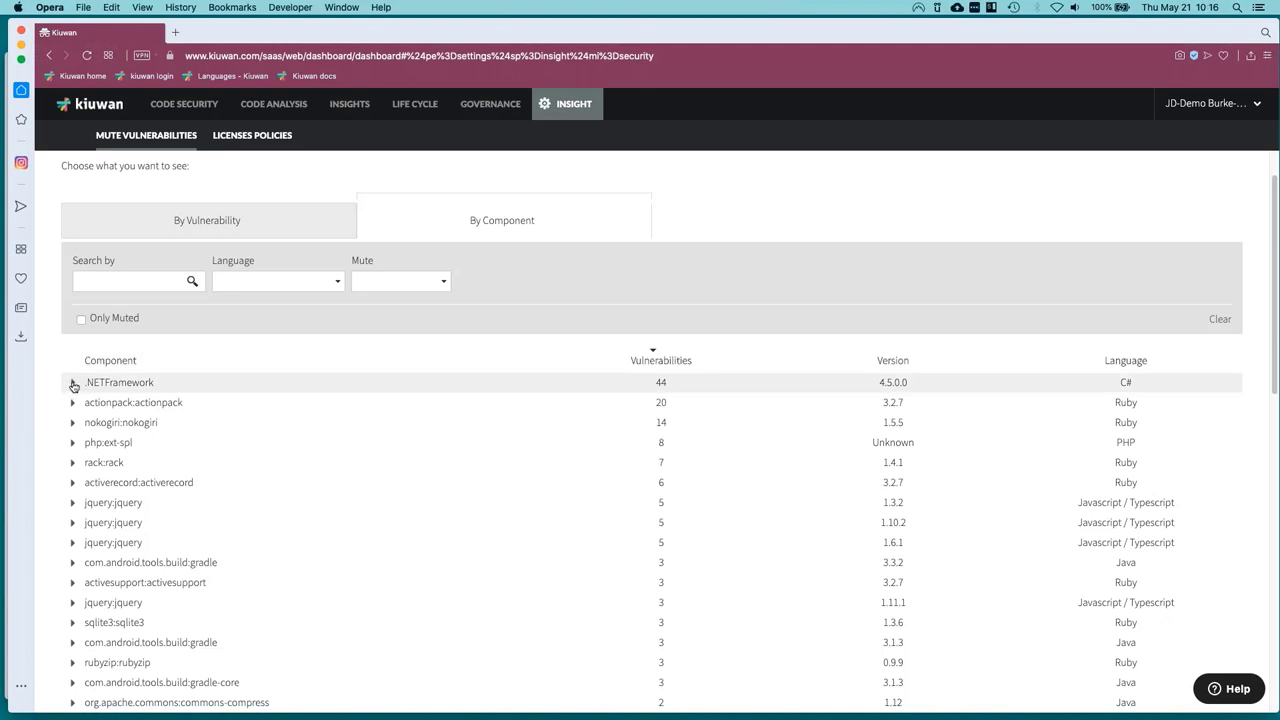
From .NETFramework, view AndroidInsecureBank's vulnerabilities and component insights, then go back to Mute Vulnerabilities.
{"action": "left_click", "coordinate": [73, 385]}
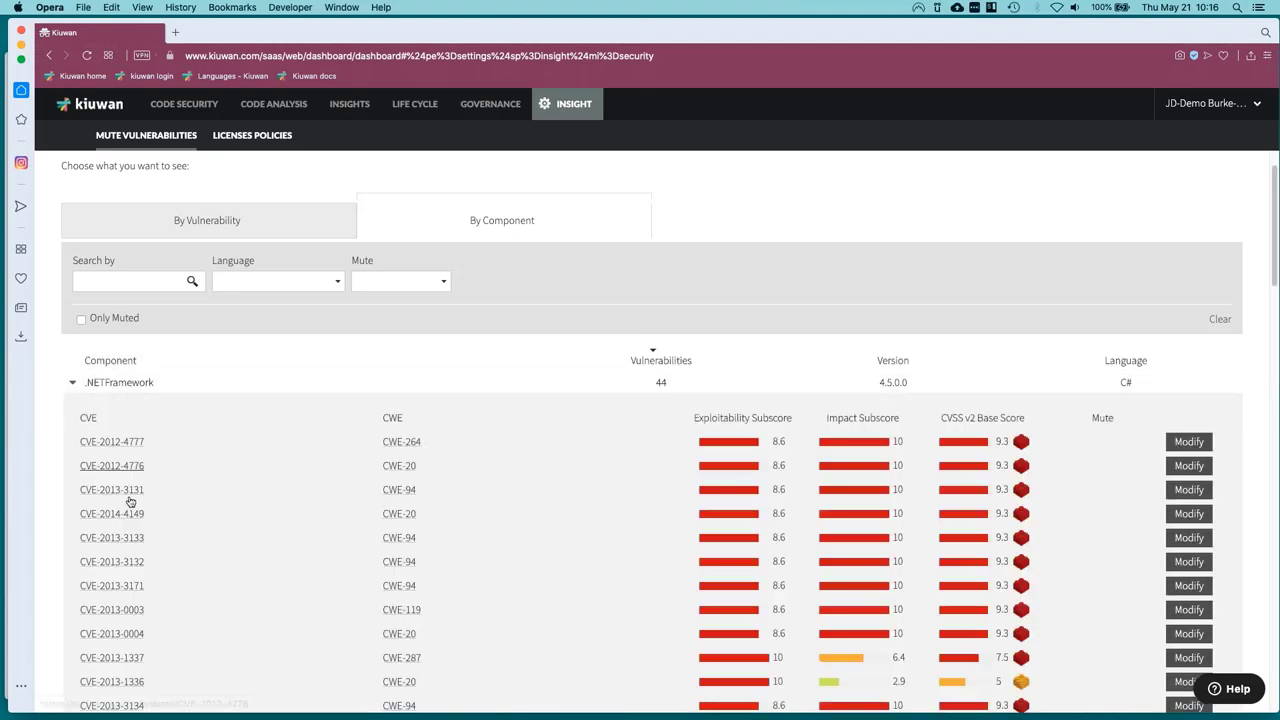
{"action": "left_click", "coordinate": [130, 499]}
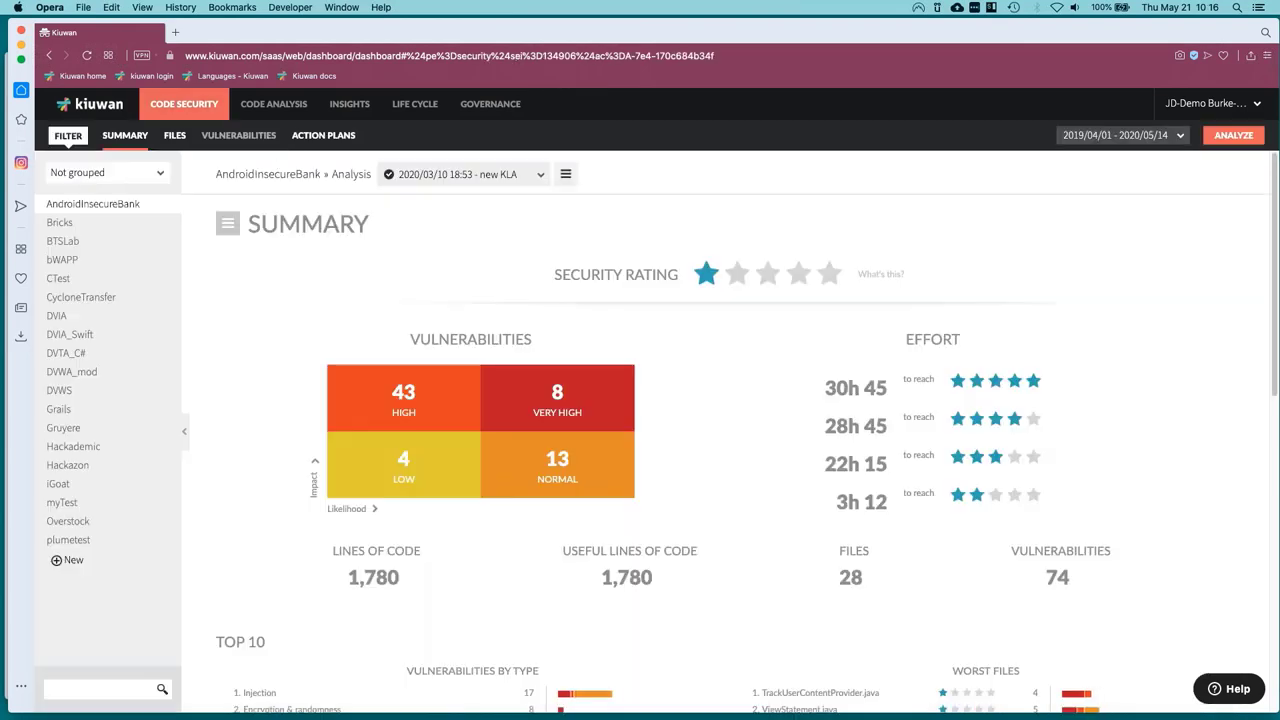
{"action": "left_click", "coordinate": [238, 135]}
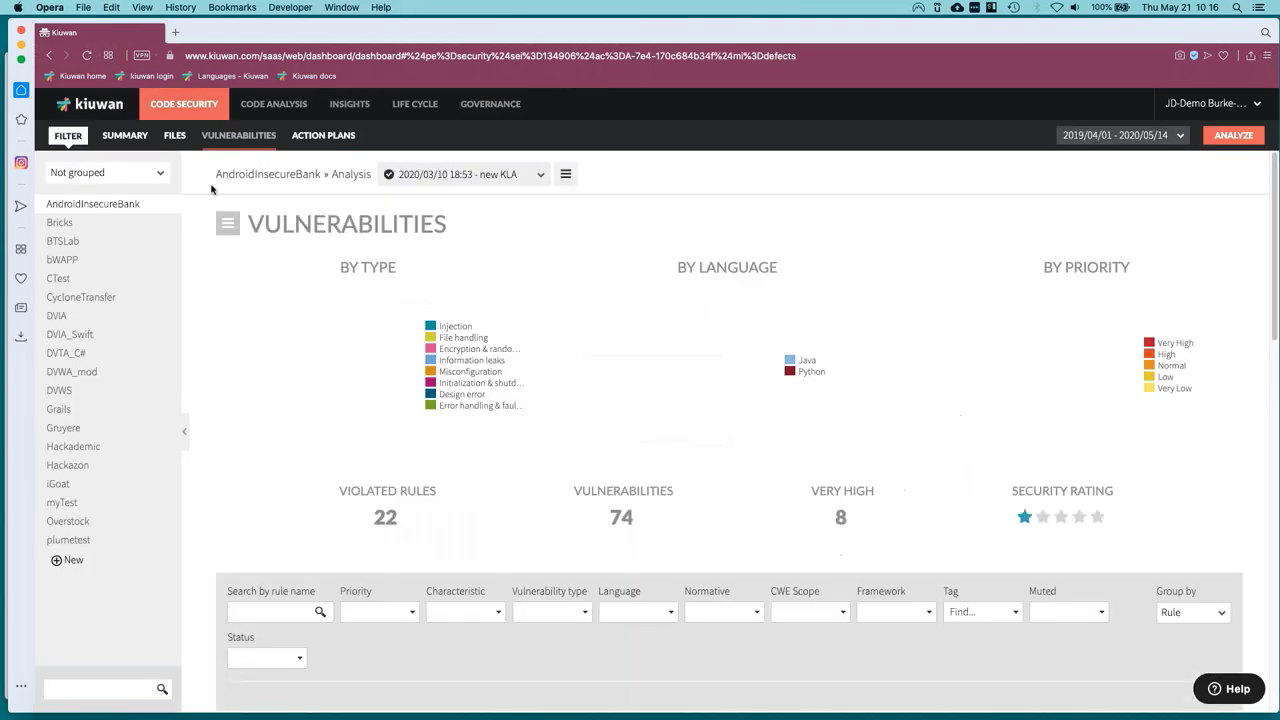
{"action": "left_click", "coordinate": [349, 103]}
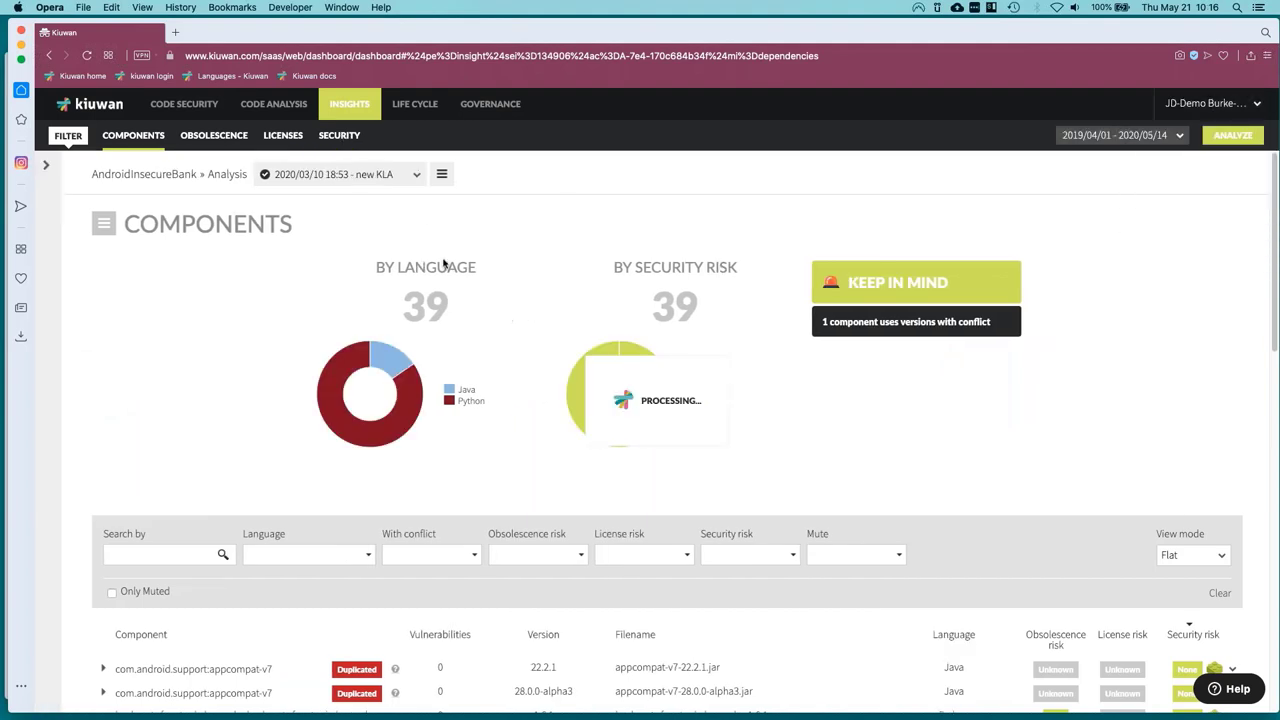
{"action": "left_click", "coordinate": [360, 116]}
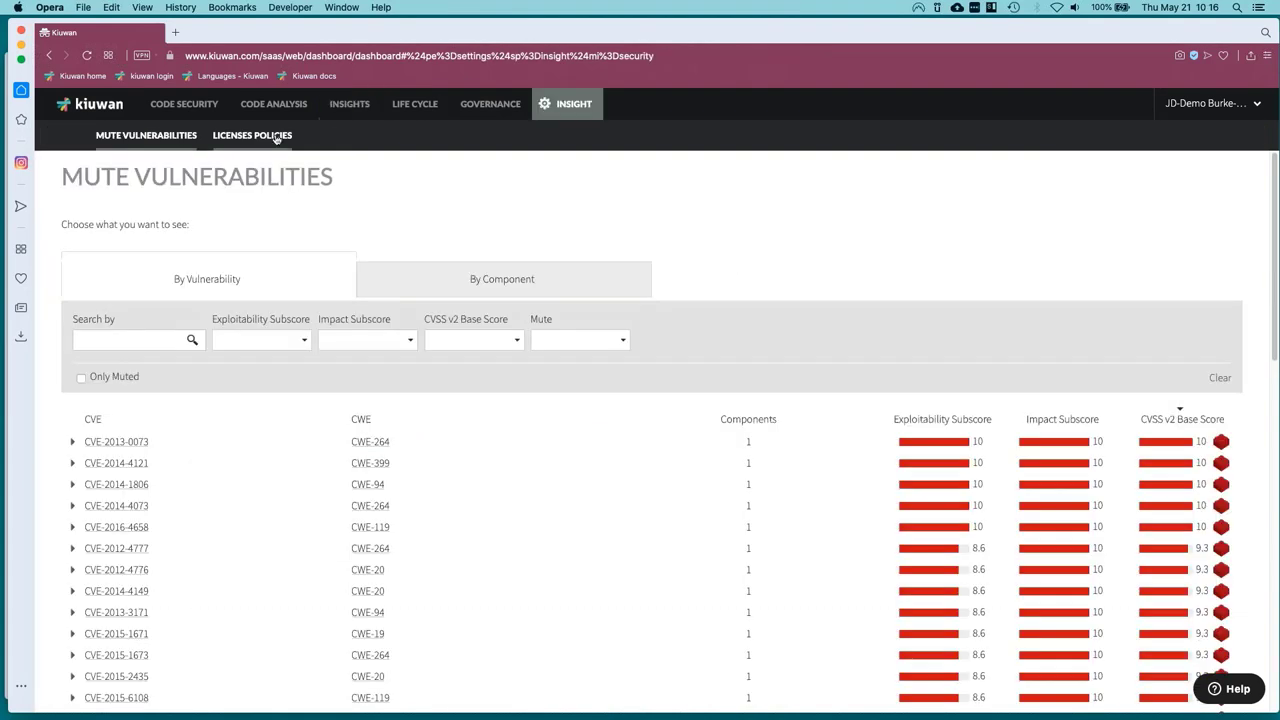
On Licenses Policies, inspect ASM's global and AndroidInsecureBank risk options, then cancel unchanged.
{"action": "left_click", "coordinate": [252, 135]}
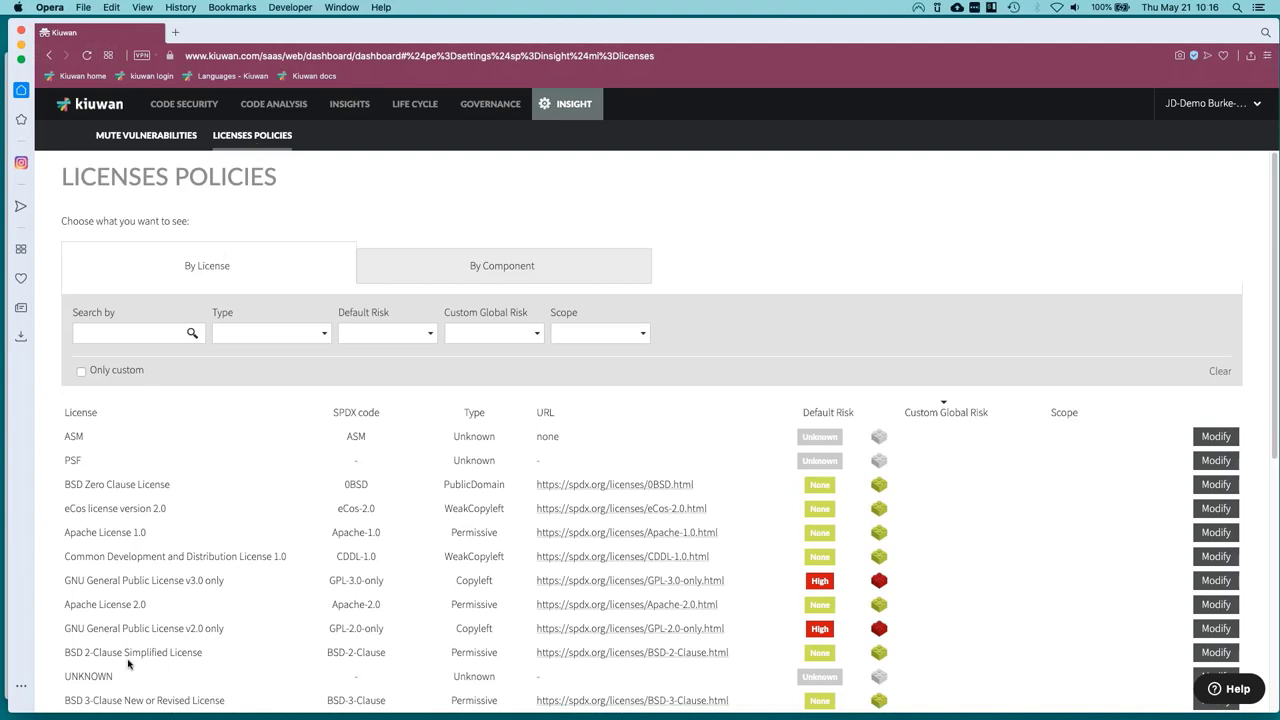
{"action": "scroll", "coordinate": [128, 663], "scroll_direction": "down", "scroll_amount": 1}
{"action": "scroll", "coordinate": [163, 572], "scroll_direction": "down", "scroll_amount": 10}
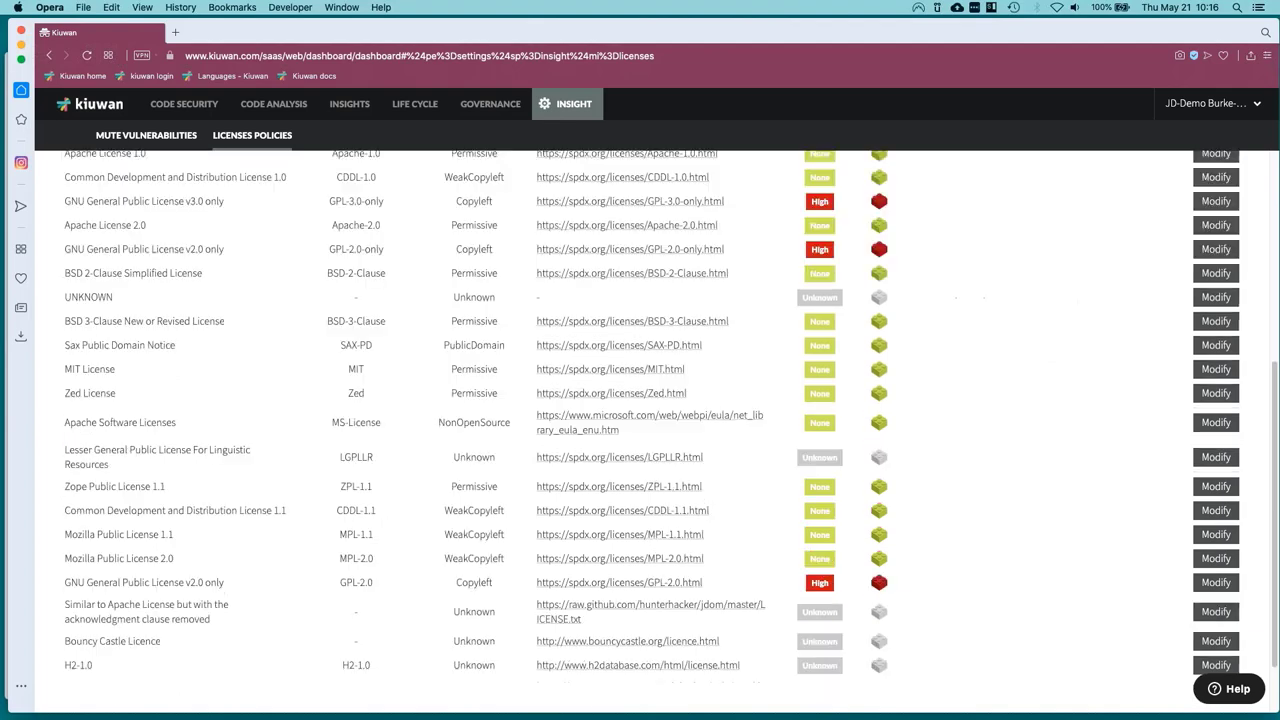
{"action": "scroll", "coordinate": [163, 572], "scroll_direction": "up", "scroll_amount": 15}
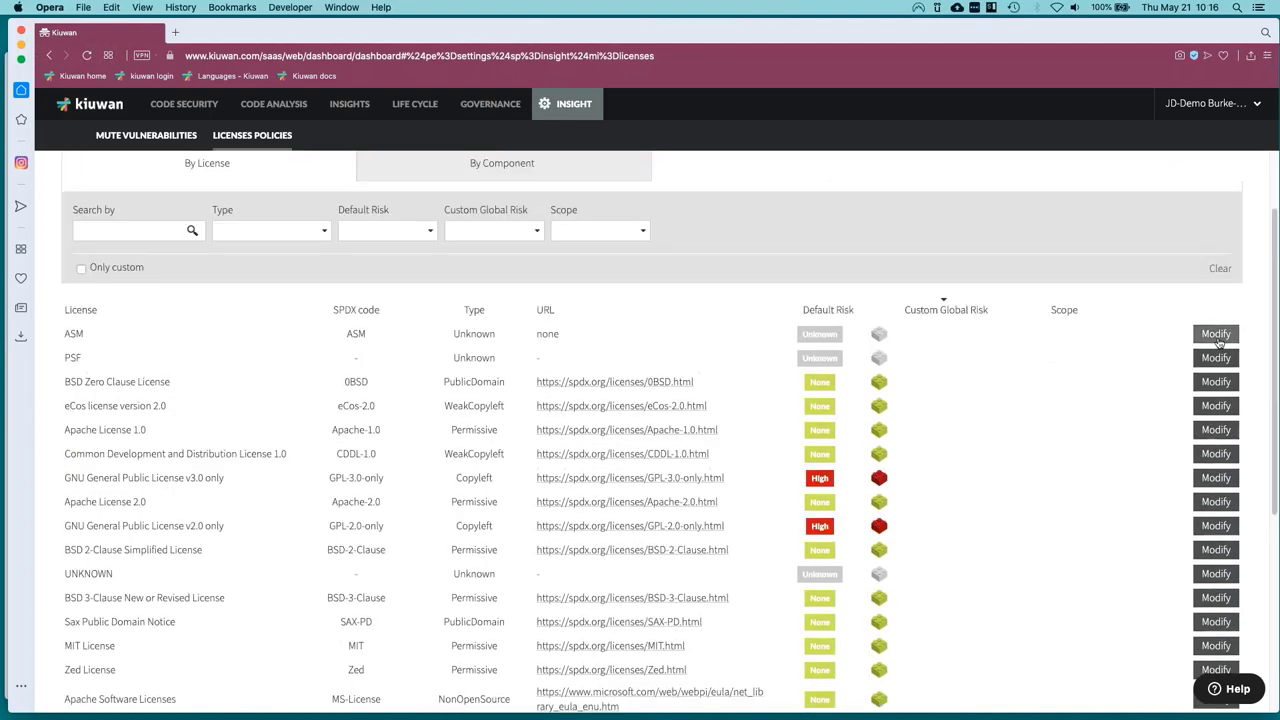
{"action": "left_click", "coordinate": [1216, 334]}
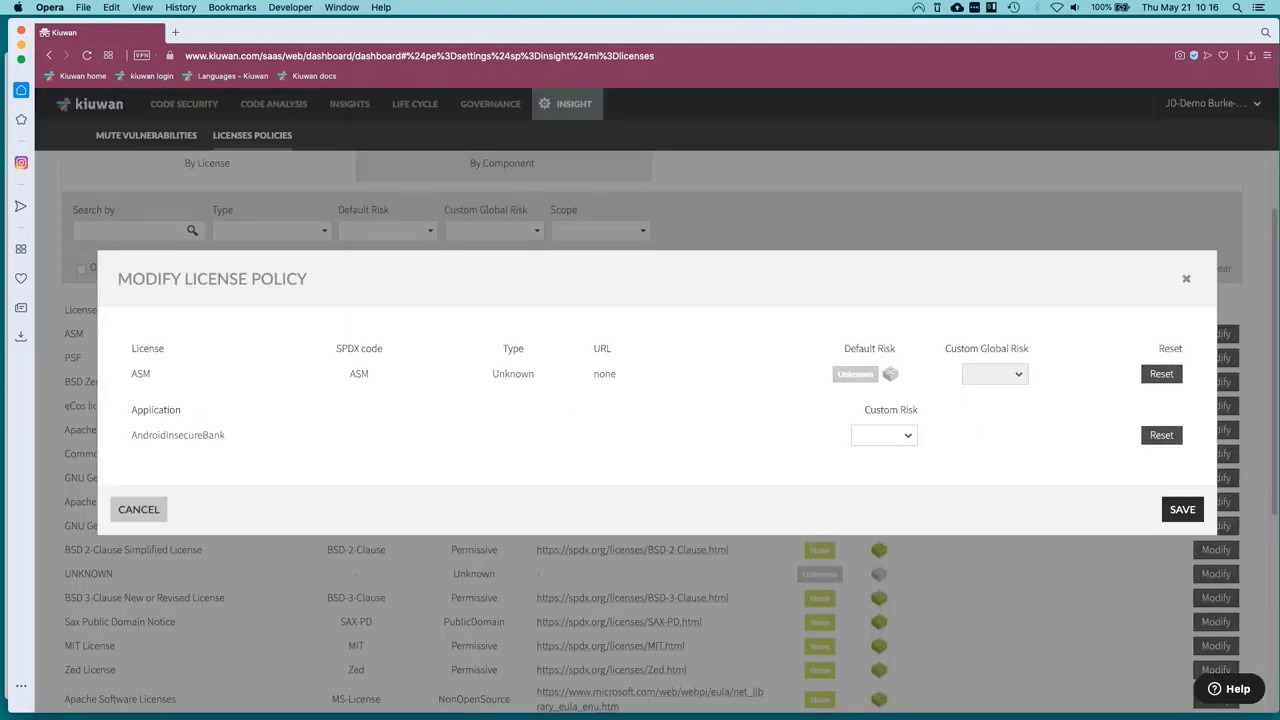
{"action": "left_click", "coordinate": [1010, 380]}
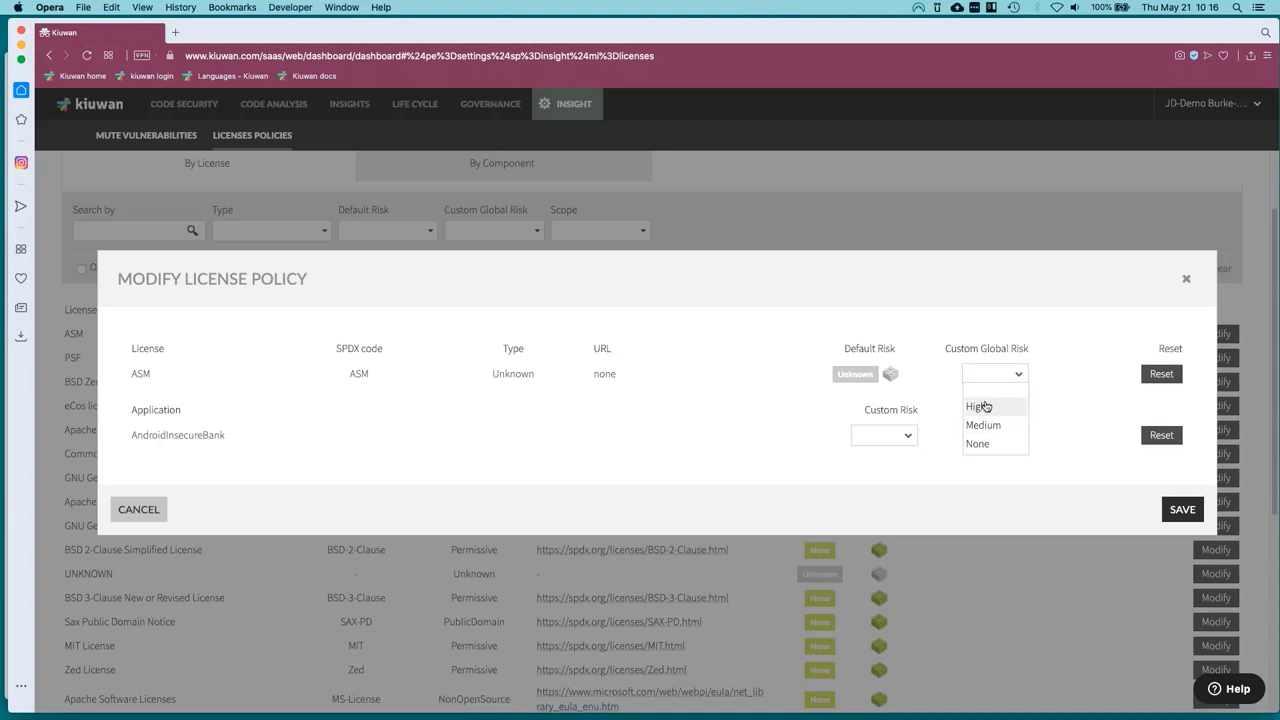
{"action": "left_click", "coordinate": [1077, 440]}
{"action": "left_click", "coordinate": [908, 437]}
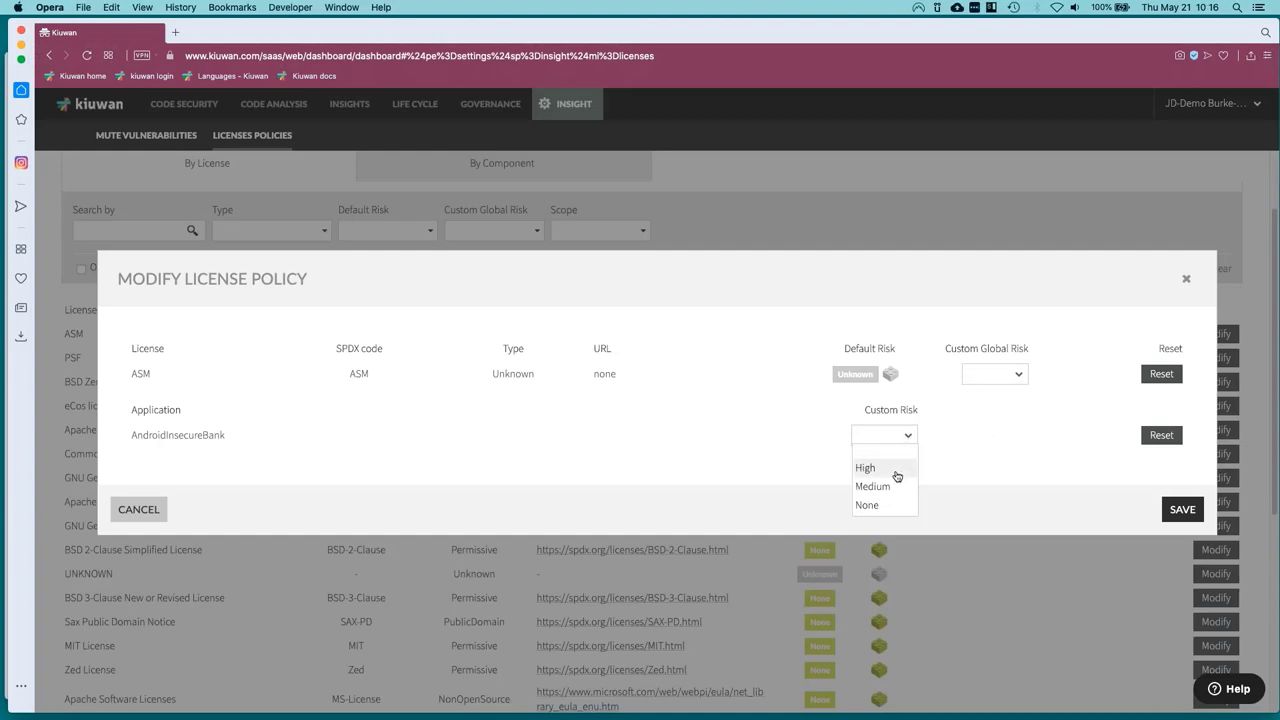
{"action": "left_click", "coordinate": [1020, 430]}
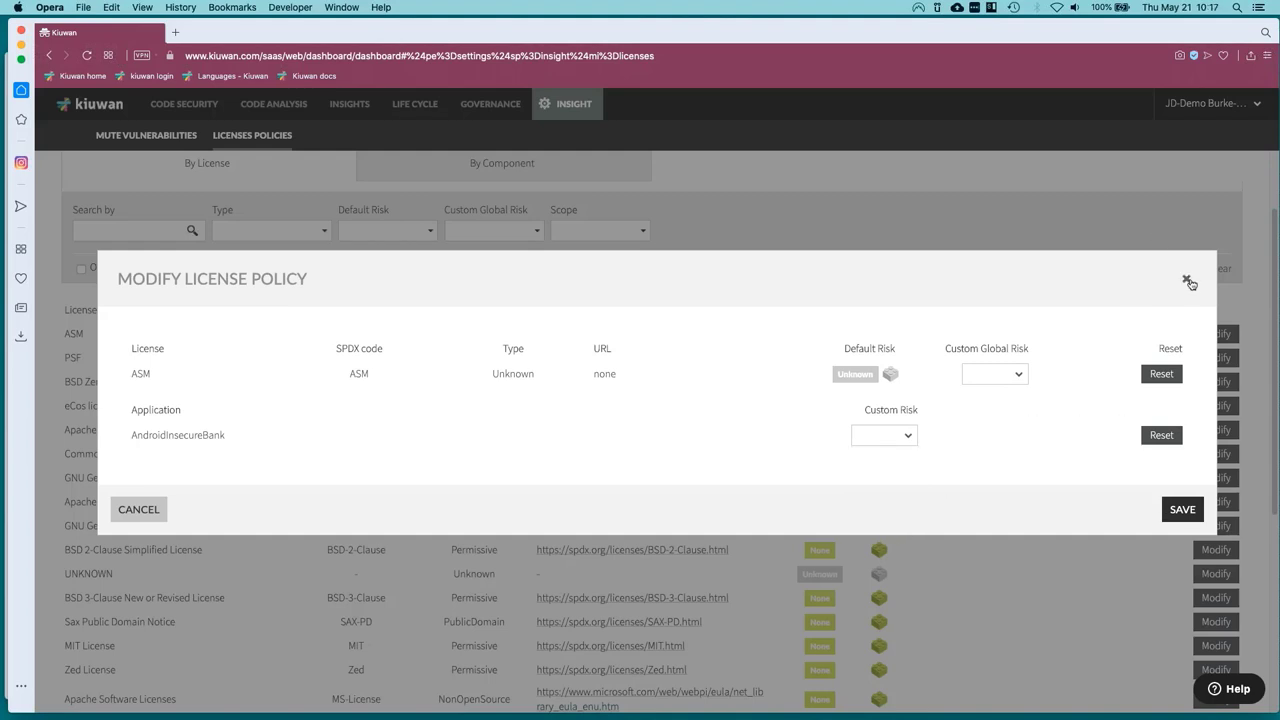
{"action": "left_click", "coordinate": [1187, 281]}
List policies by component and inspect gradle's risk options, closing without changes.
{"action": "left_click", "coordinate": [559, 165]}
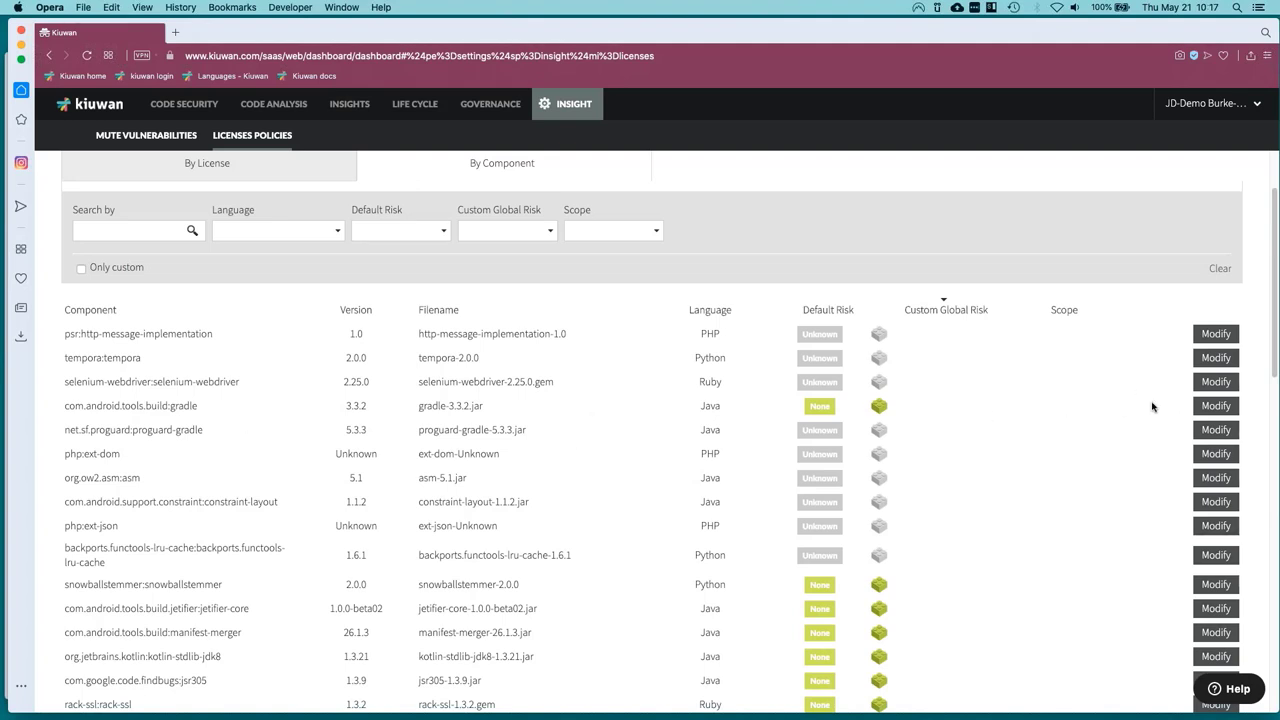
{"action": "left_click", "coordinate": [1216, 406]}
{"action": "left_click", "coordinate": [982, 364]}
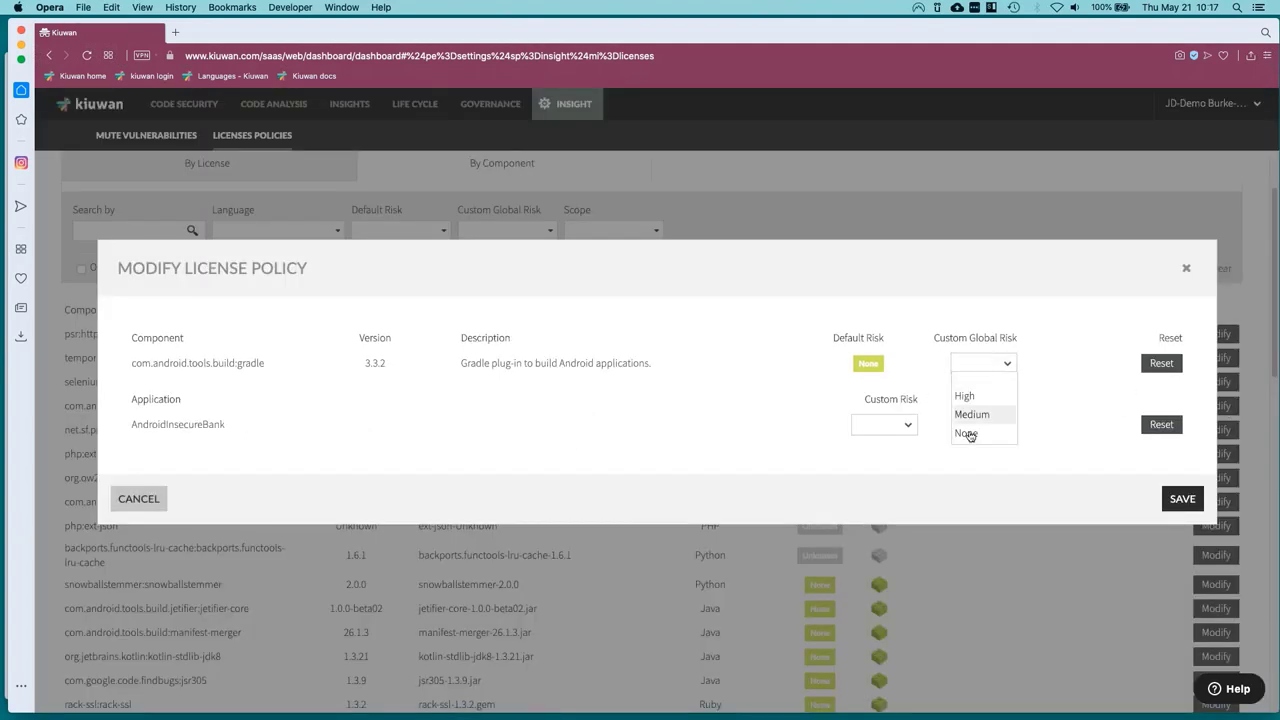
{"action": "left_click", "coordinate": [868, 428]}
{"action": "left_click", "coordinate": [868, 428]}
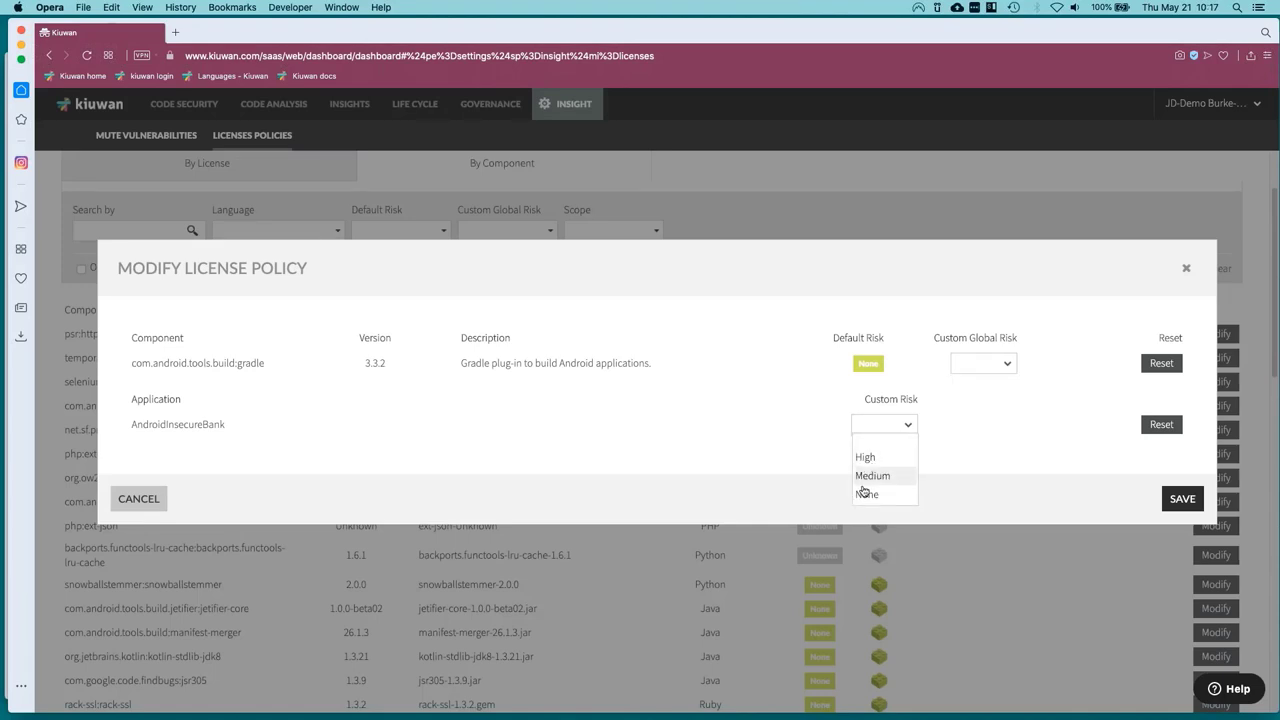
{"action": "left_click", "coordinate": [1156, 279]}
{"action": "left_click", "coordinate": [1186, 268]}
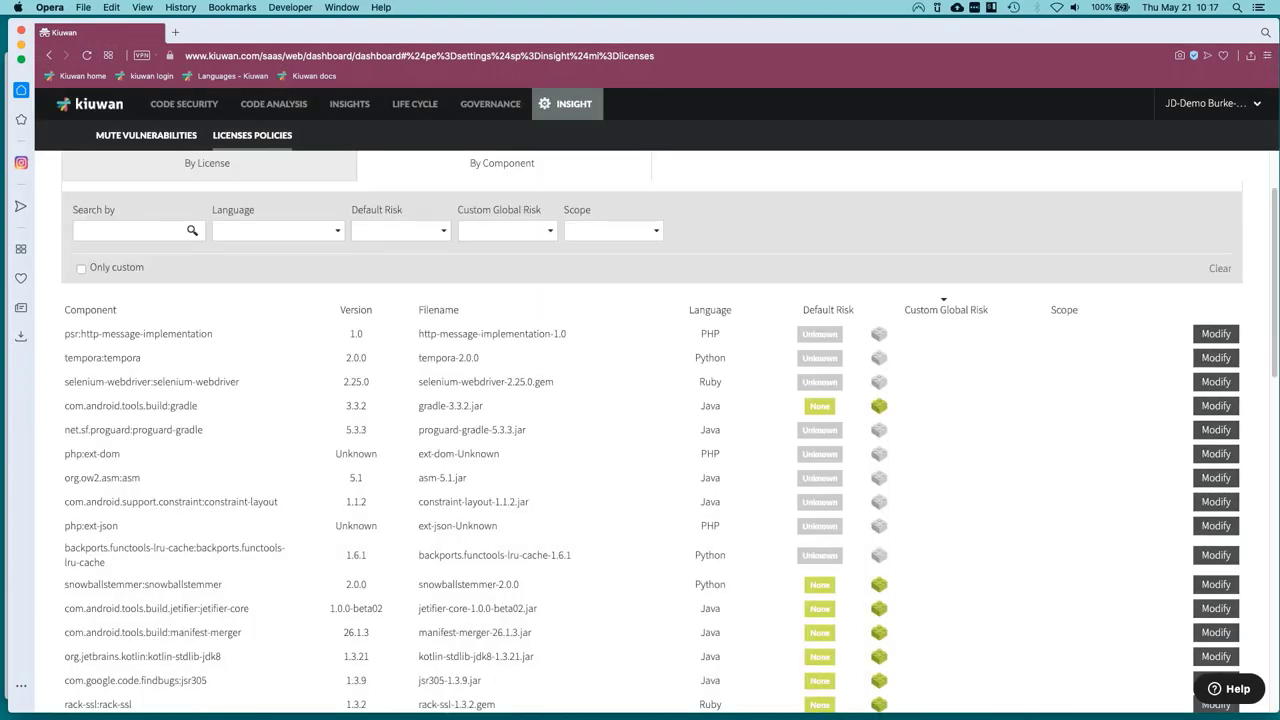
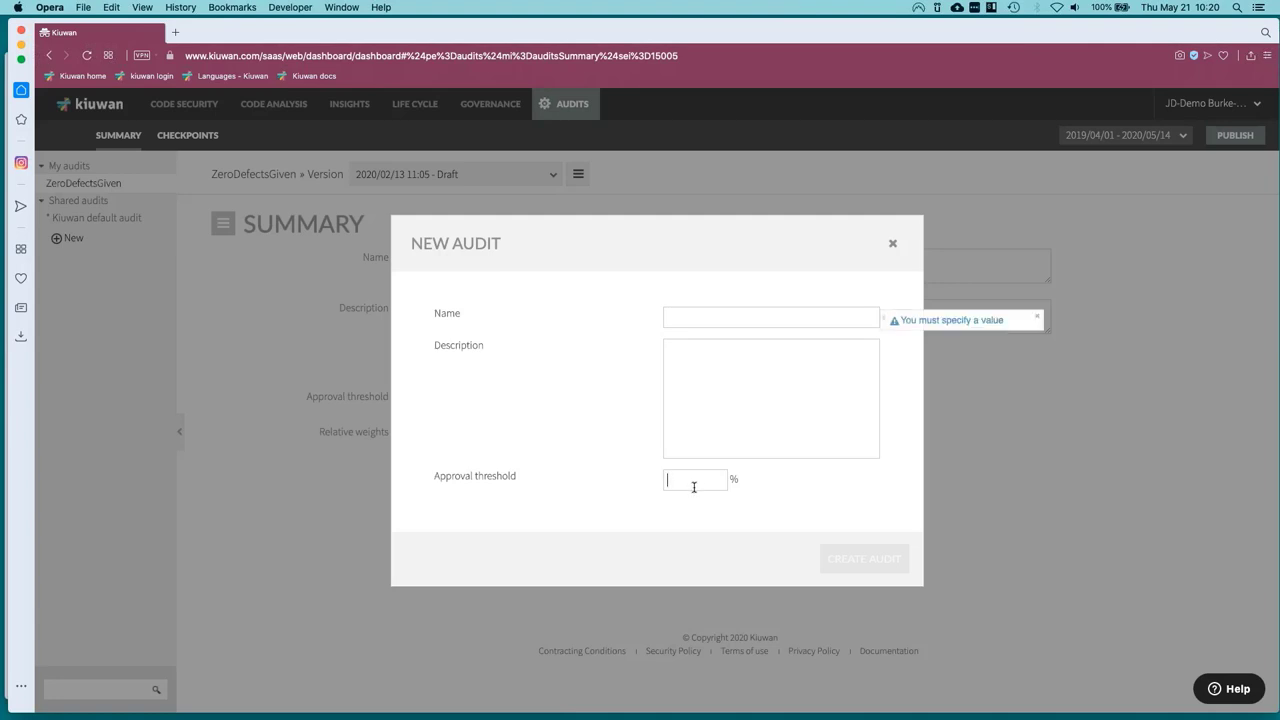
Discard the blank New Audit form and list ZeroDefectsGiven's four weighted checkpoints.
{"action": "left_click", "coordinate": [893, 246]}
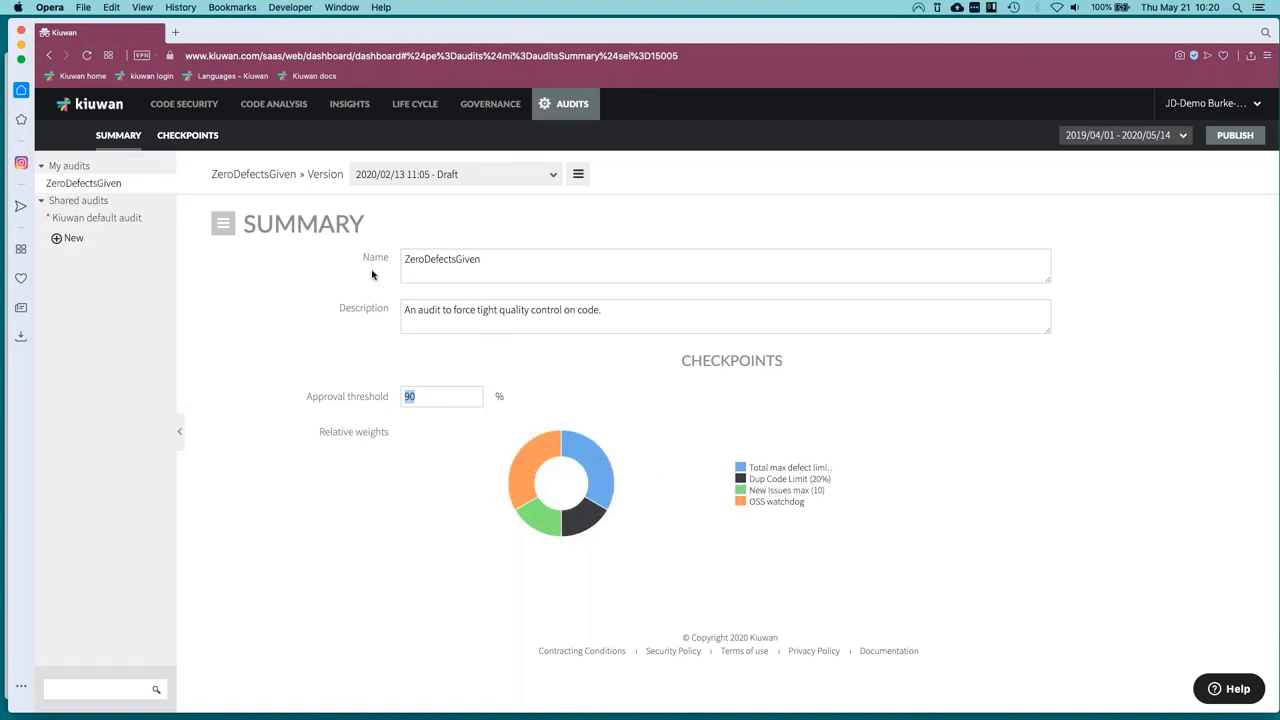
{"action": "left_click", "coordinate": [188, 145]}
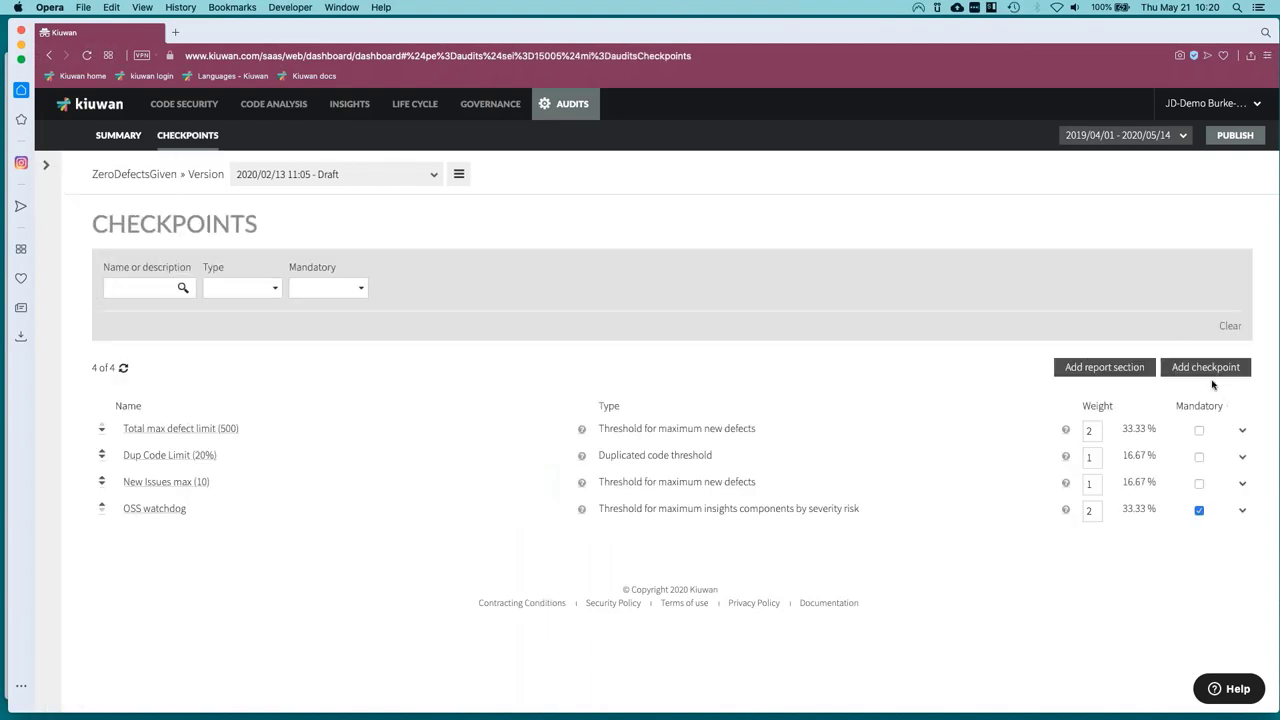
{"action": "left_click", "coordinate": [1206, 368]}
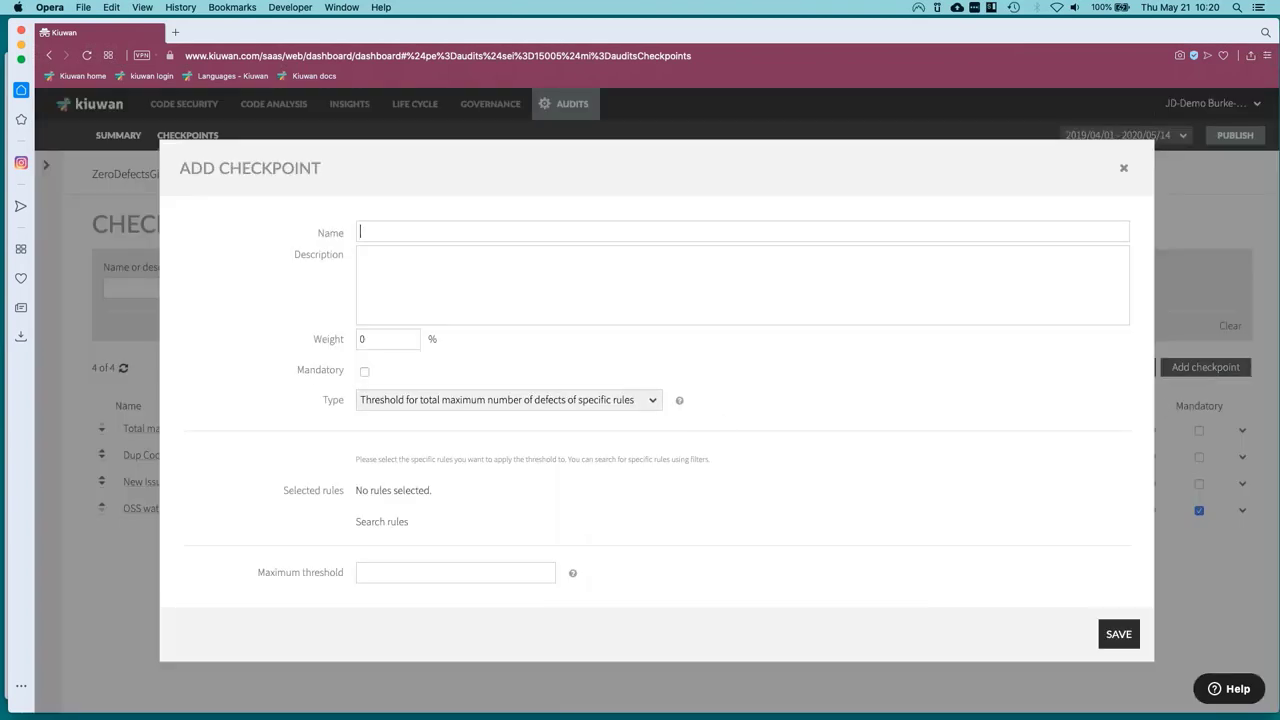
{"action": "left_click", "coordinate": [440, 400]}
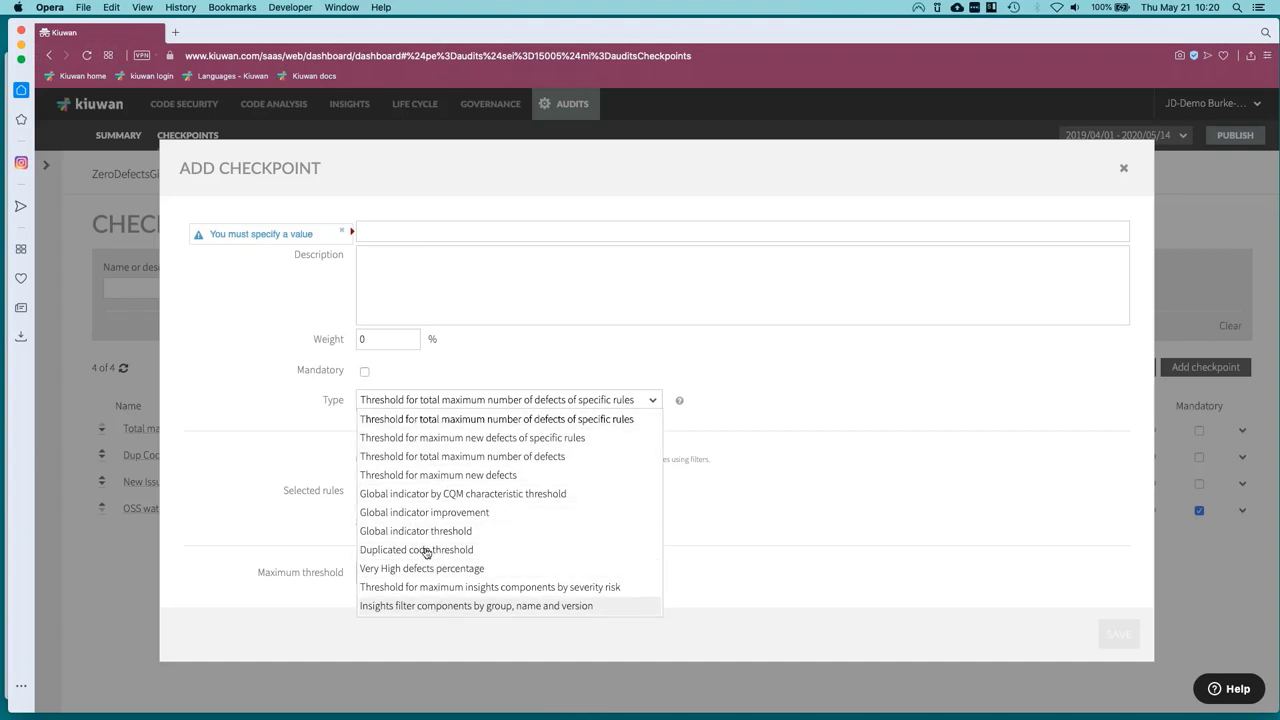
{"action": "left_click", "coordinate": [389, 476]}
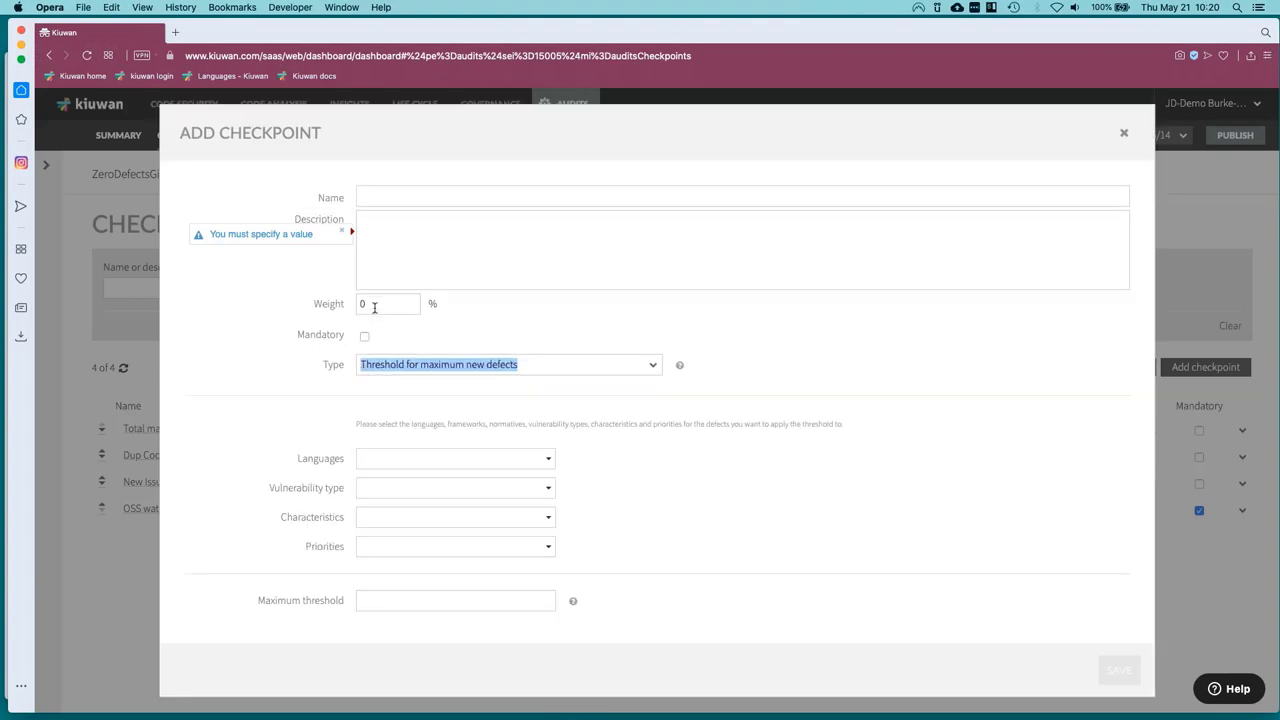
{"action": "left_click", "coordinate": [375, 305]}
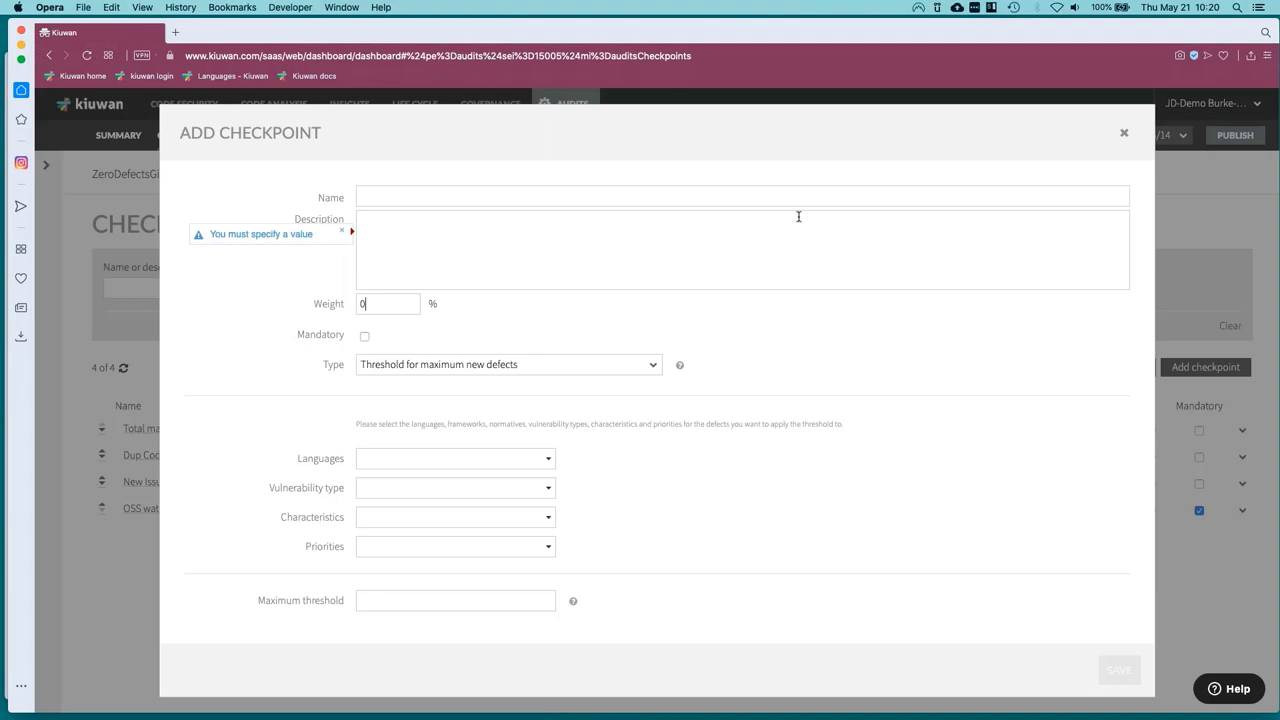
{"action": "left_click", "coordinate": [1125, 133]}
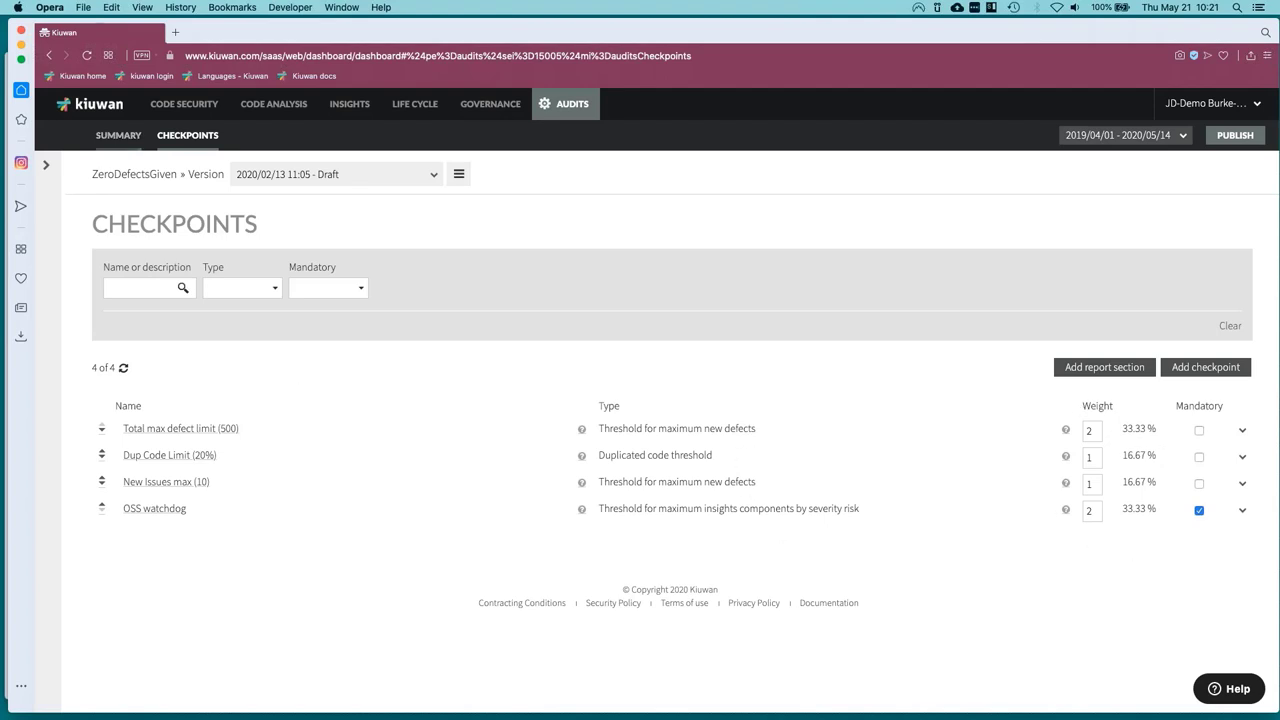
Return to the ZeroDefectsGiven summary, then go to the Life Cycle change requests.
{"action": "left_click", "coordinate": [118, 135]}
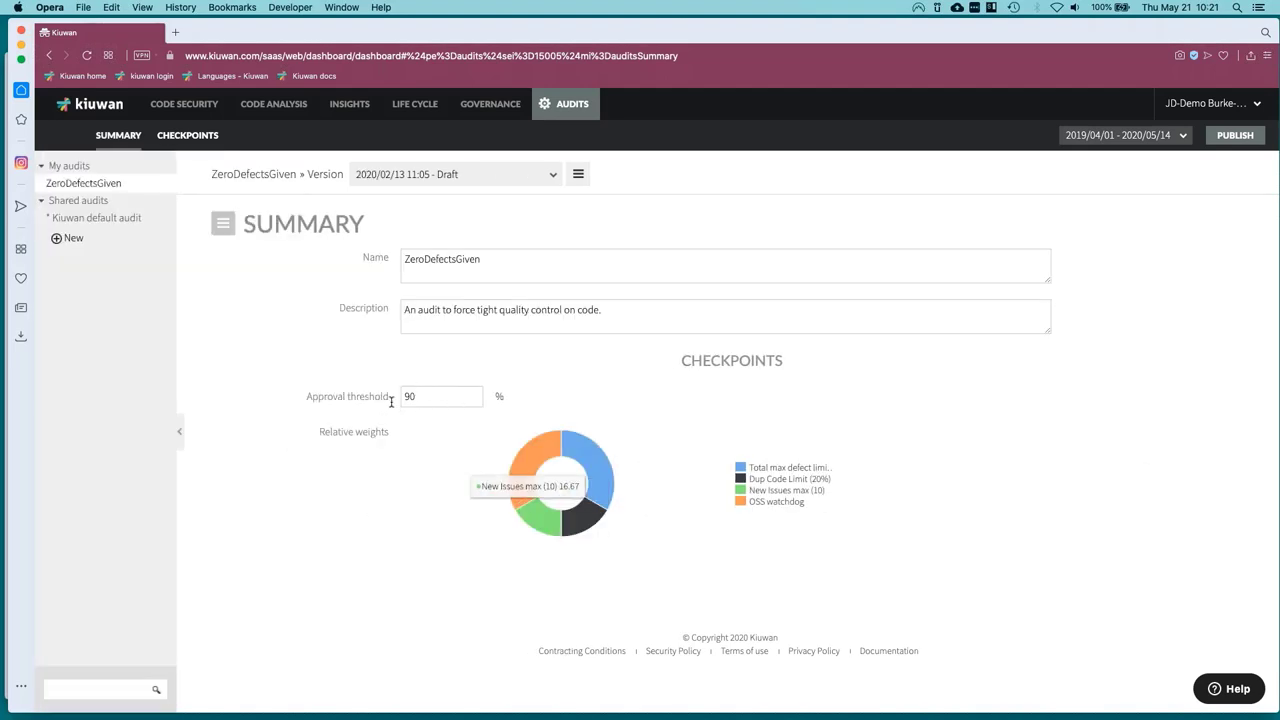
{"action": "left_click", "coordinate": [1210, 103]}
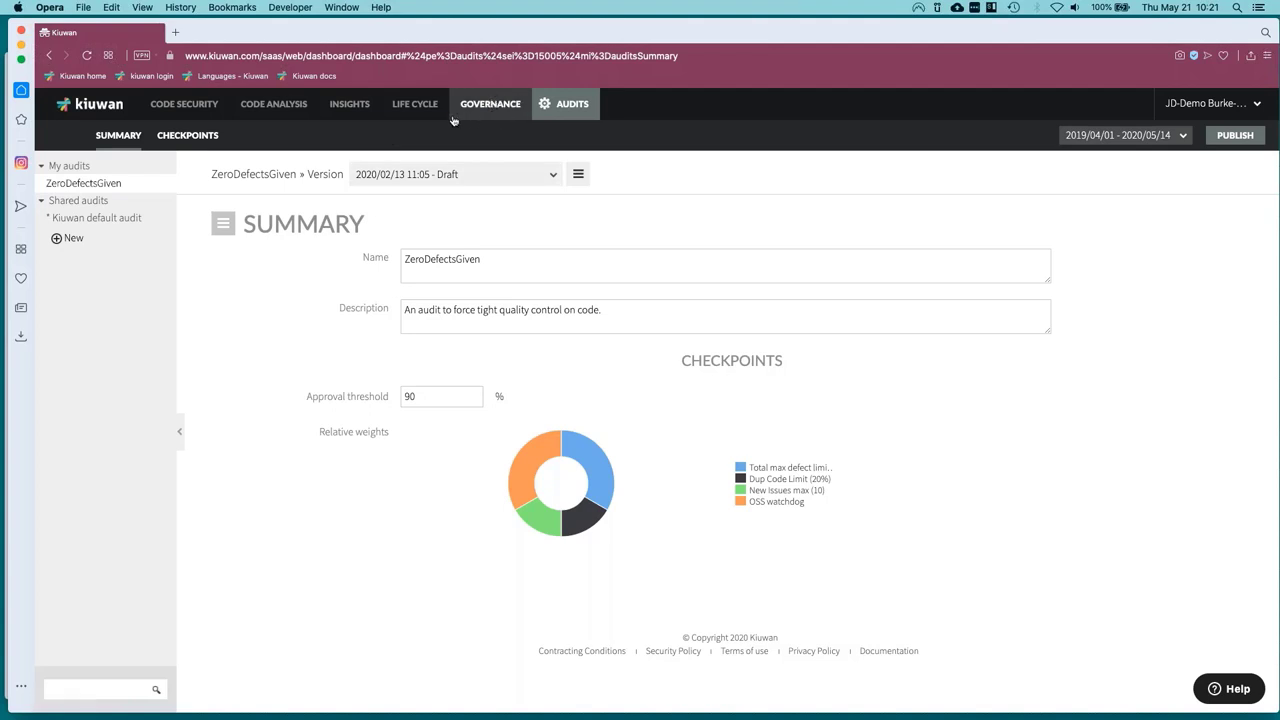
{"action": "left_click", "coordinate": [414, 104]}
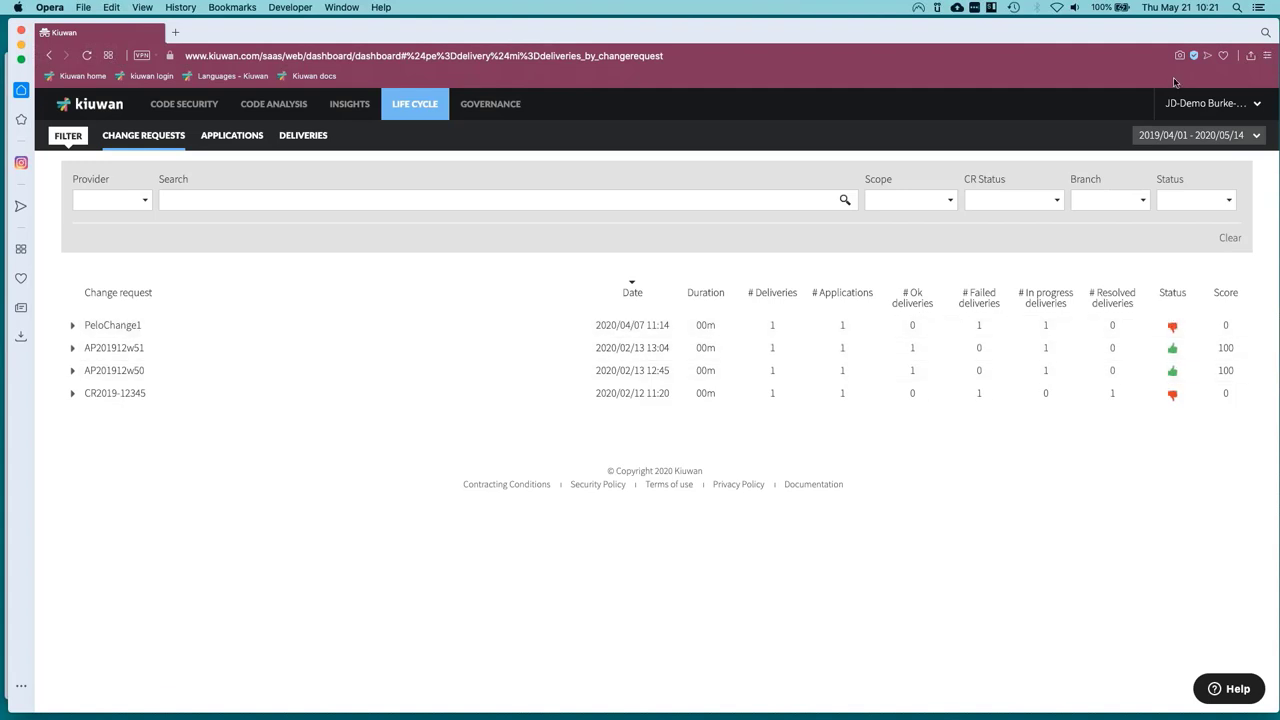
Go to Audits Management and export the ZeroDefectsGiven audit summary as PDF.
{"action": "left_click", "coordinate": [1200, 115]}
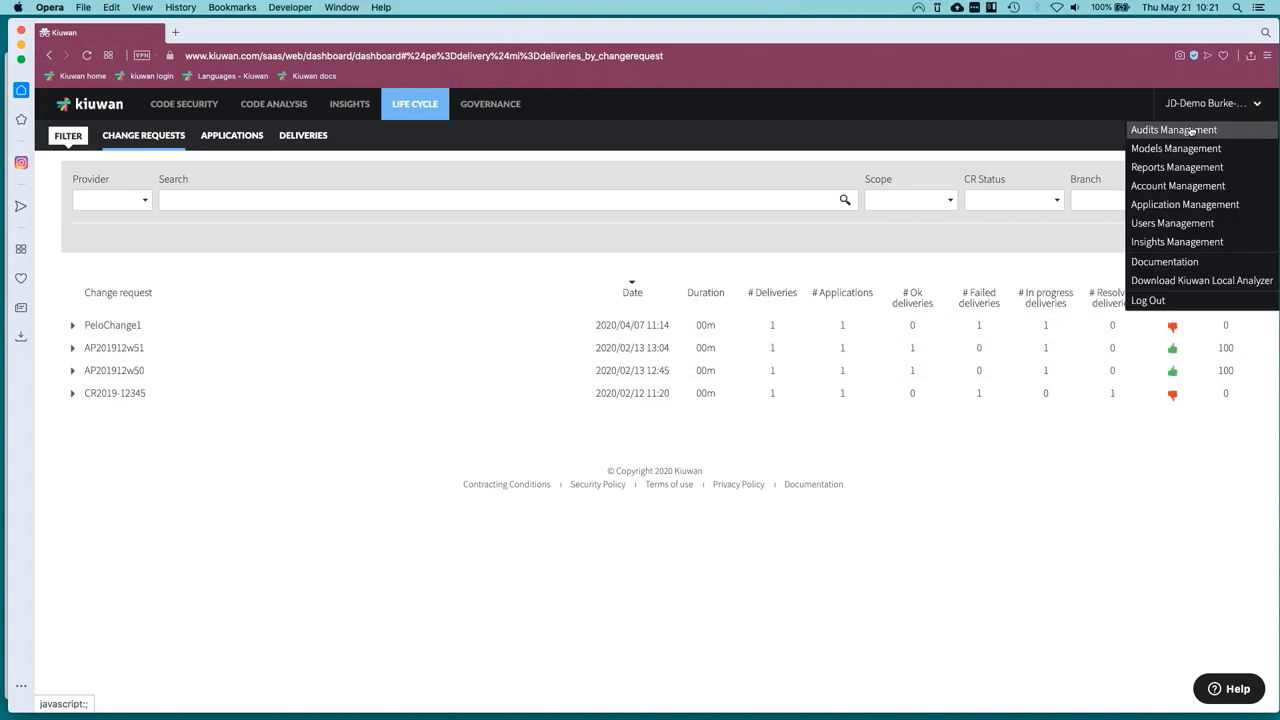
{"action": "left_click", "coordinate": [1174, 130]}
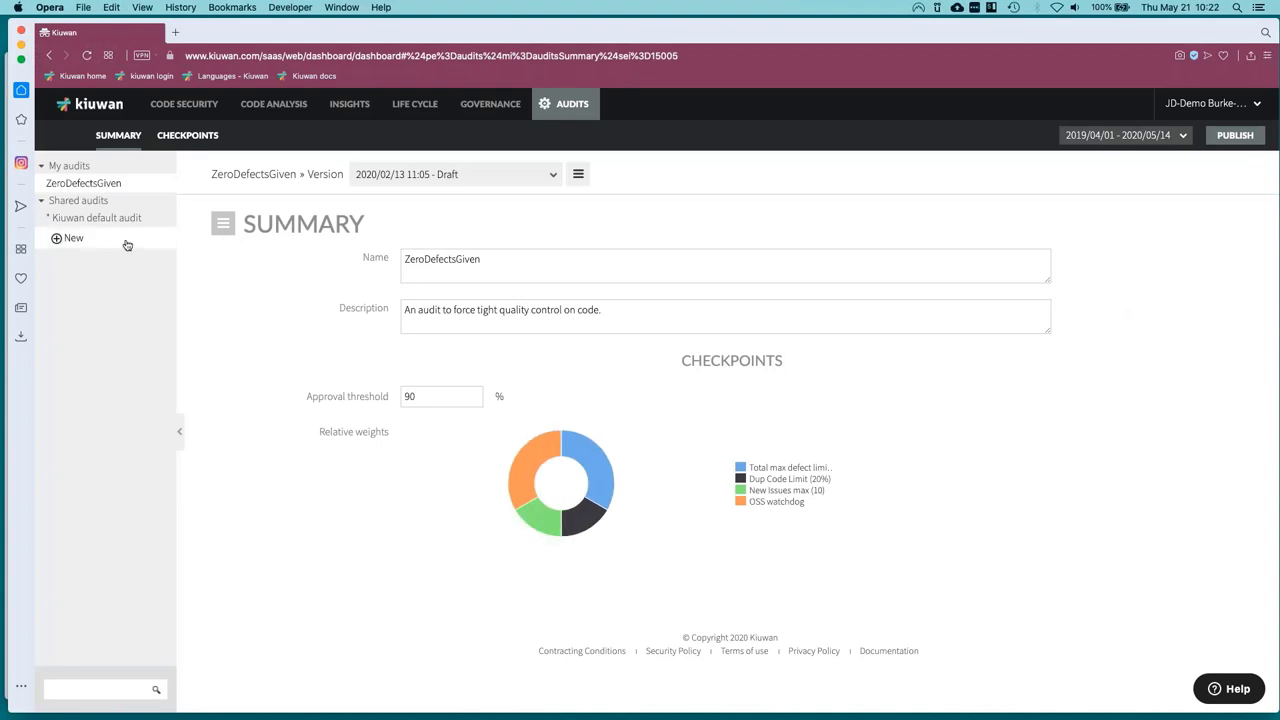
{"action": "left_click", "coordinate": [228, 234]}
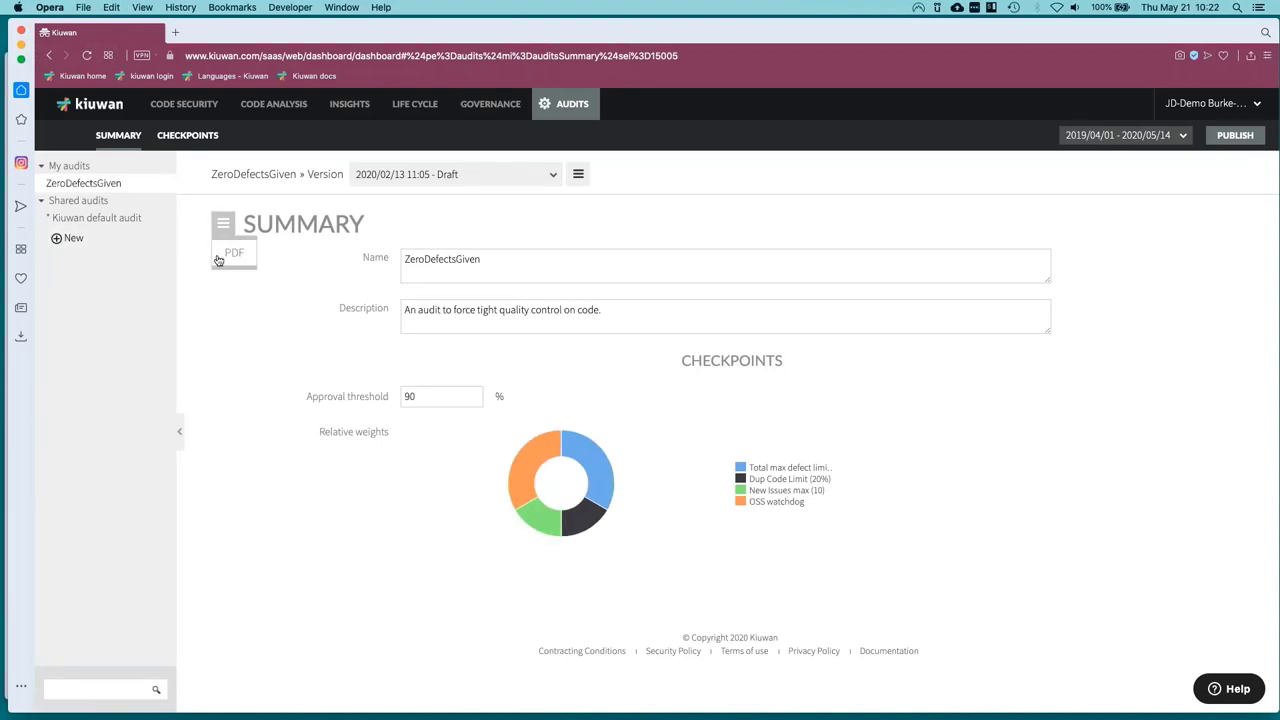
{"action": "left_click", "coordinate": [220, 257]}
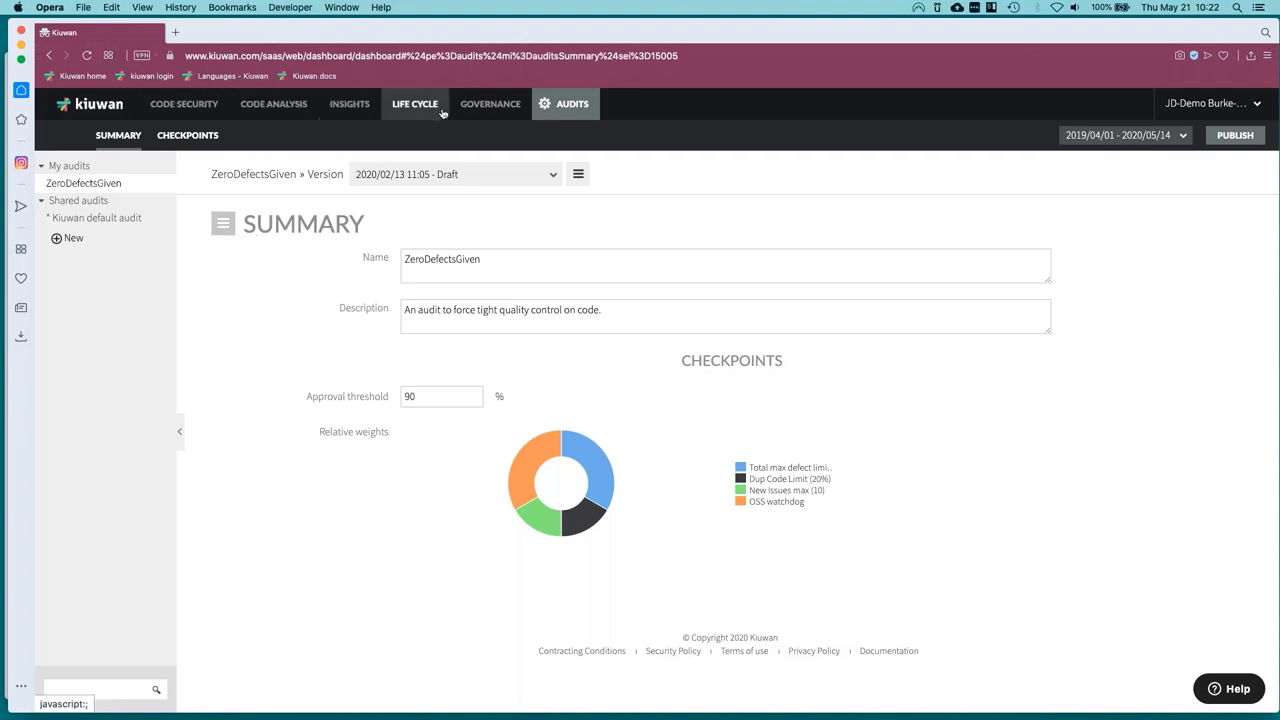
{"action": "left_click", "coordinate": [223, 234]}
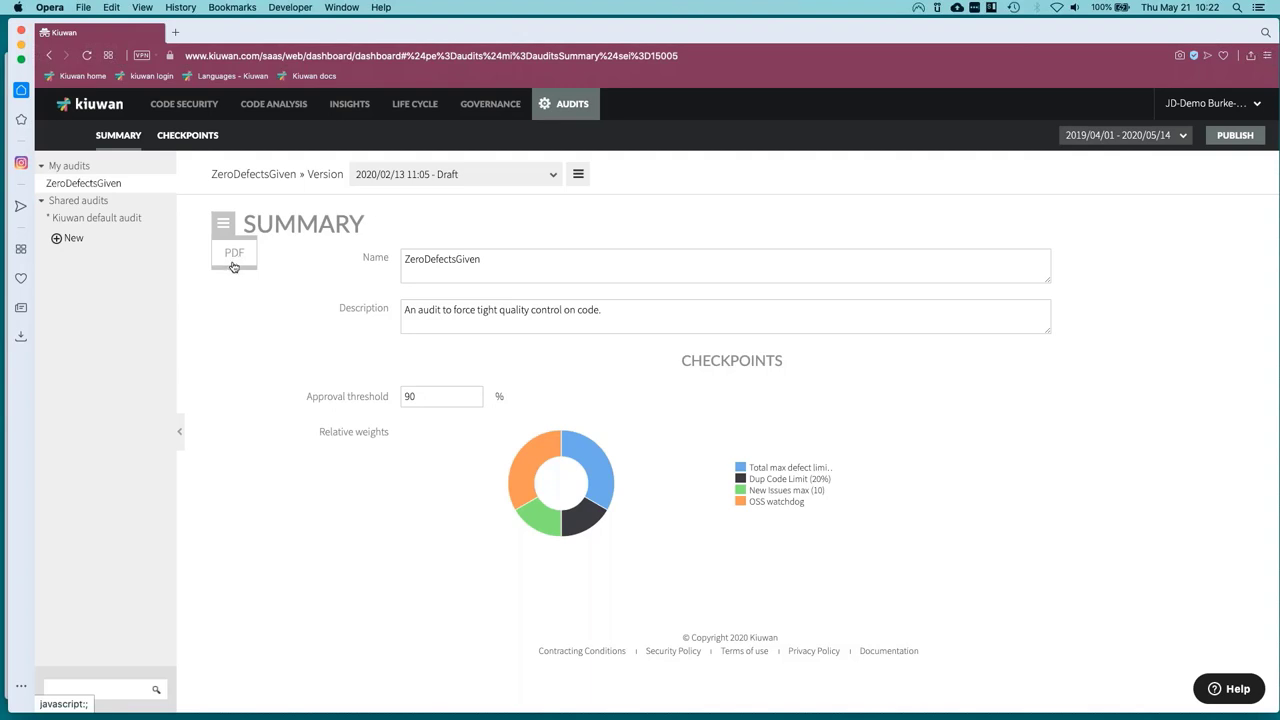
{"action": "left_click", "coordinate": [233, 263]}
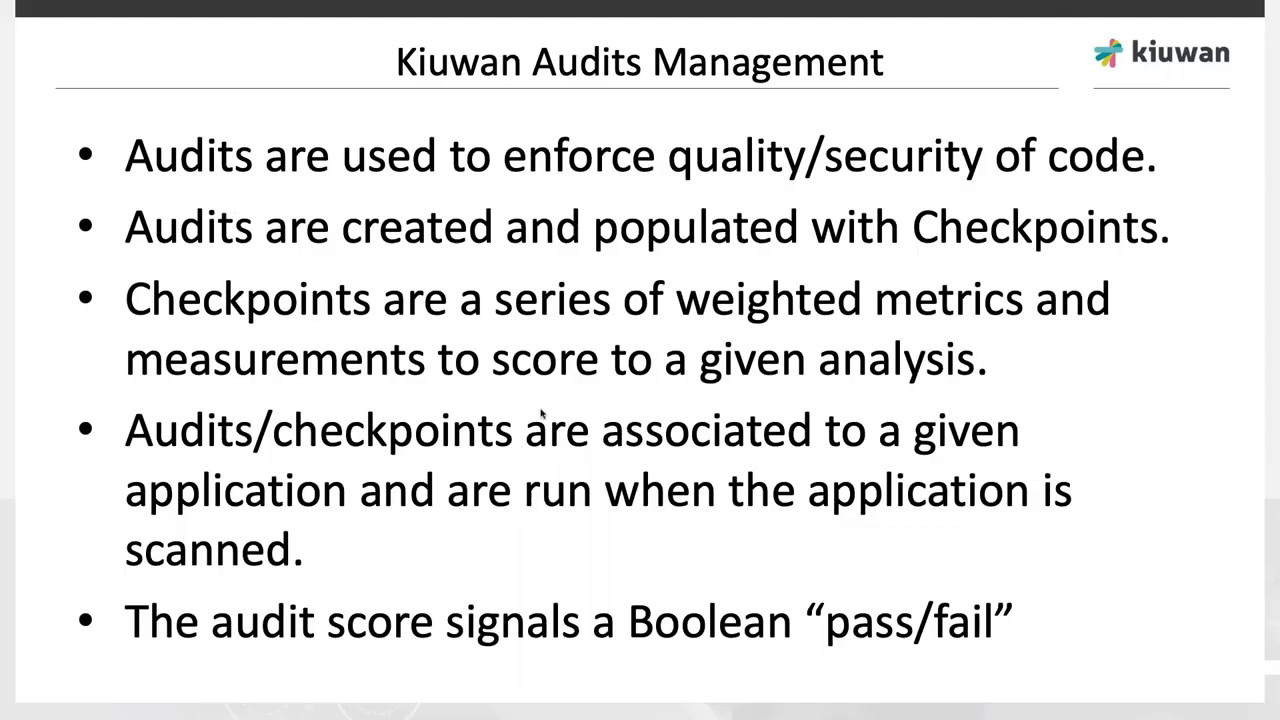
Advance the slides past Admin Menus to Kiuwan Models Management, then return to Kiuwan.
{"action": "key", "text": "Right"}
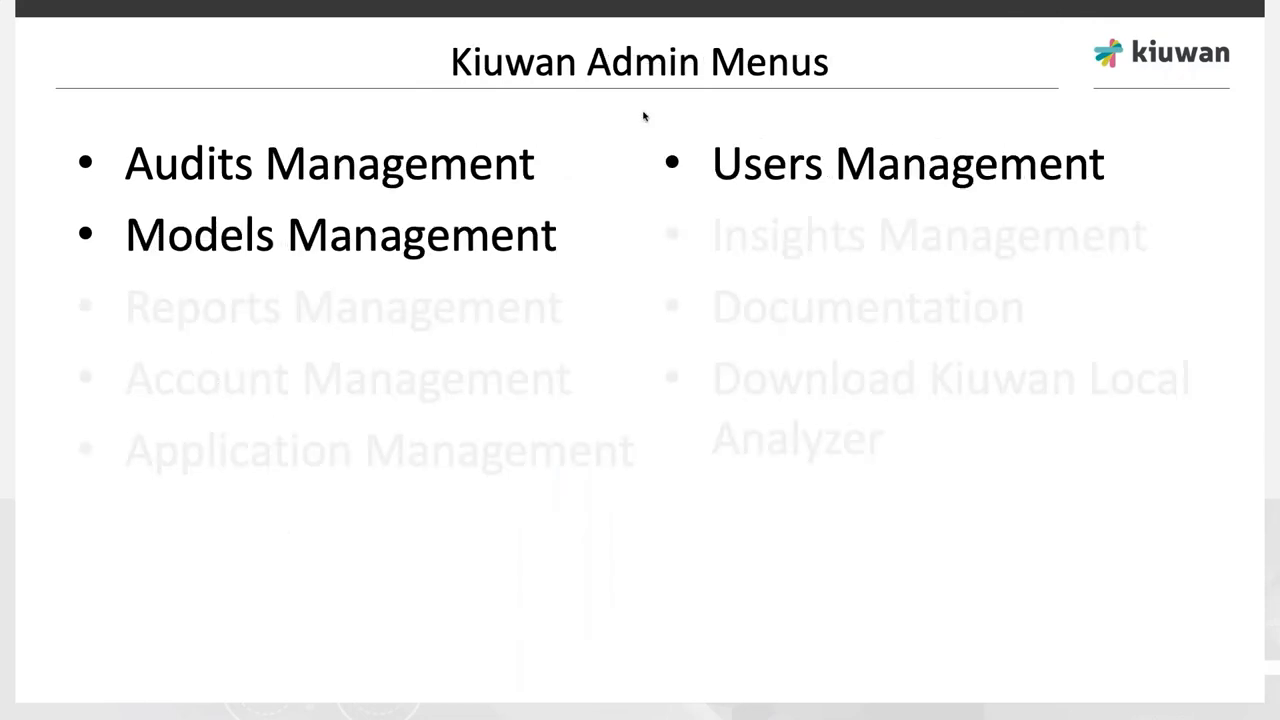
{"action": "key", "text": "Right"}
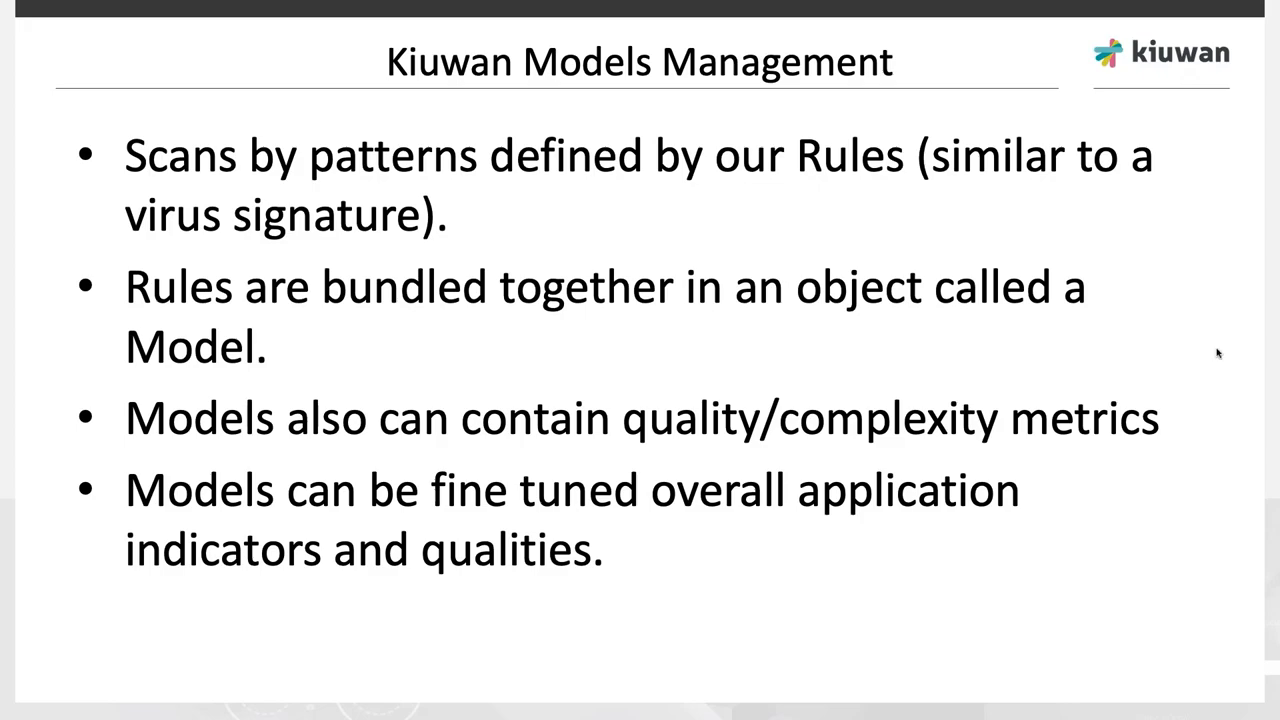
{"action": "key", "text": "super+Tab"}
{"action": "left_click", "coordinate": [1171, 104]}
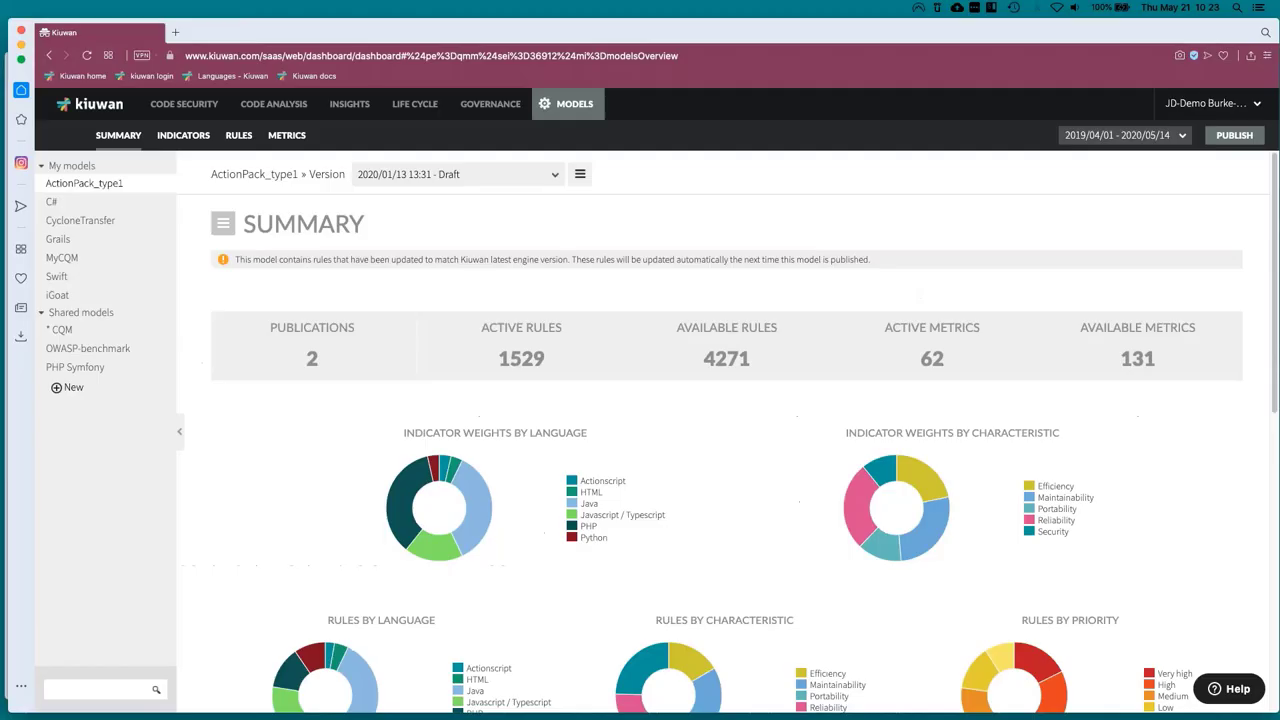
Open the New Model dialog from Models Management via the account menu.
{"action": "left_click", "coordinate": [1180, 112]}
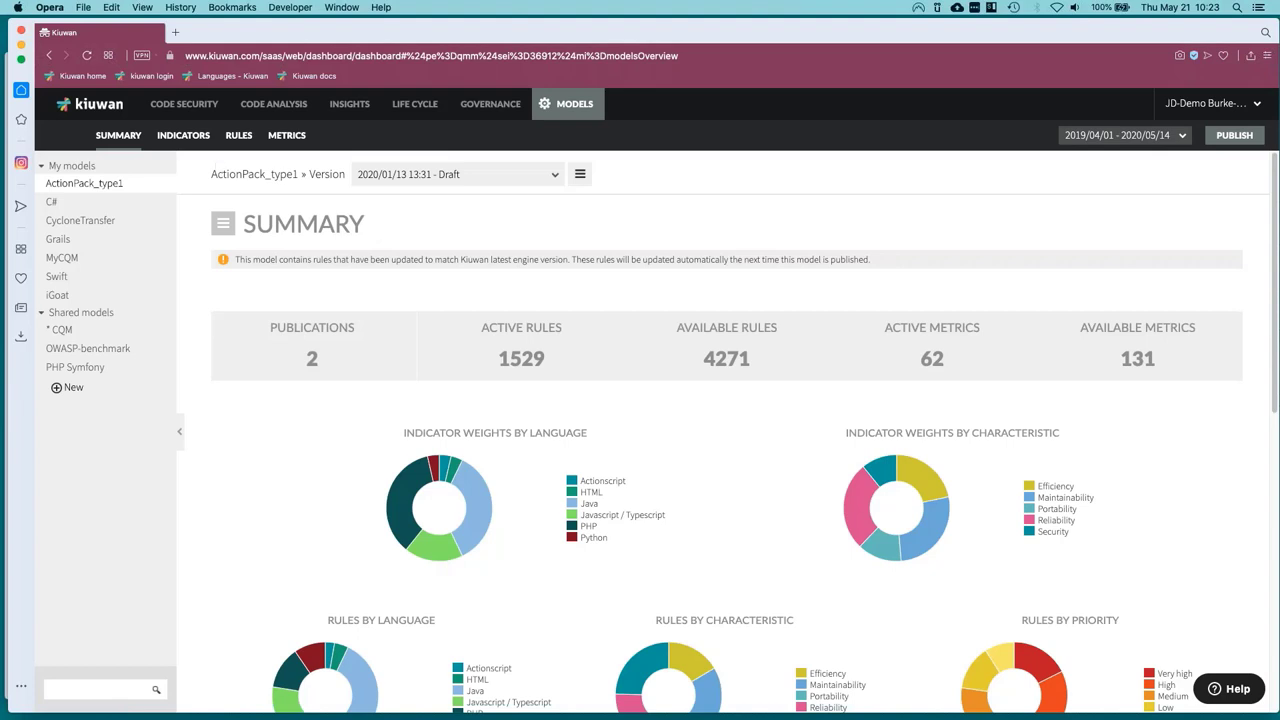
{"action": "left_click", "coordinate": [66, 390]}
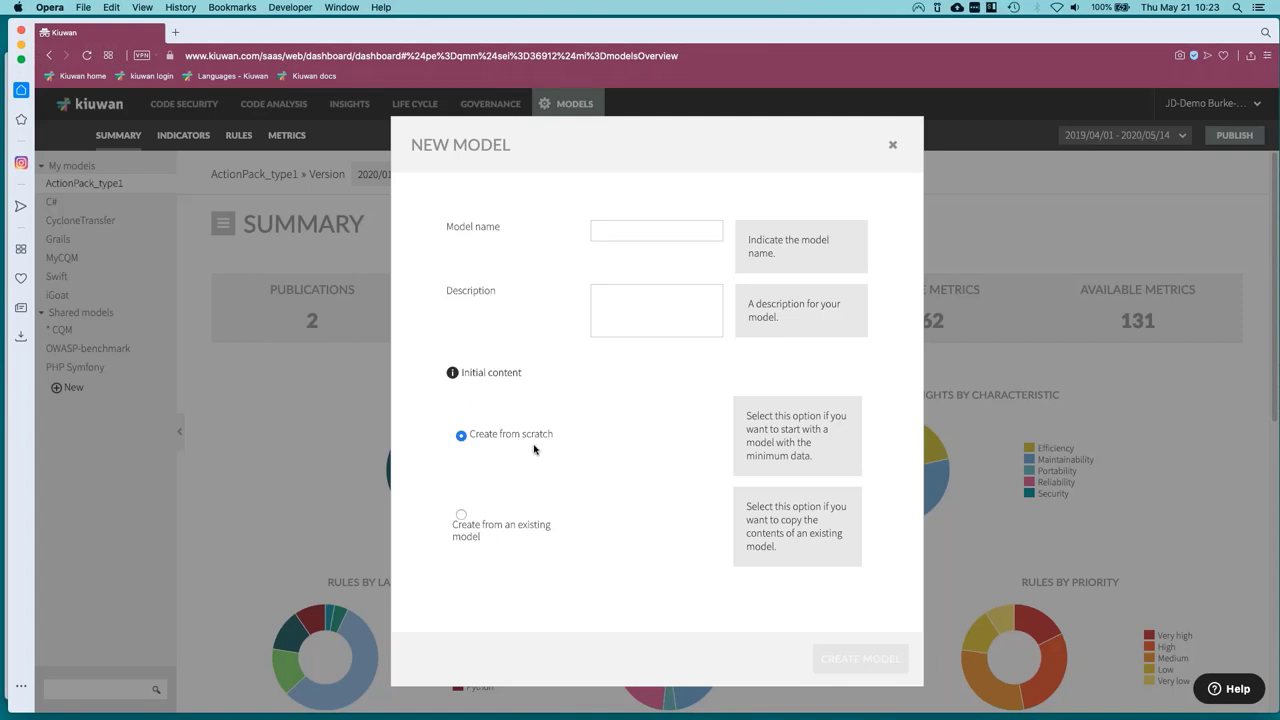
Try Create from an existing model, revert to Create from scratch, and close the form unsaved.
{"action": "left_click", "coordinate": [461, 516]}
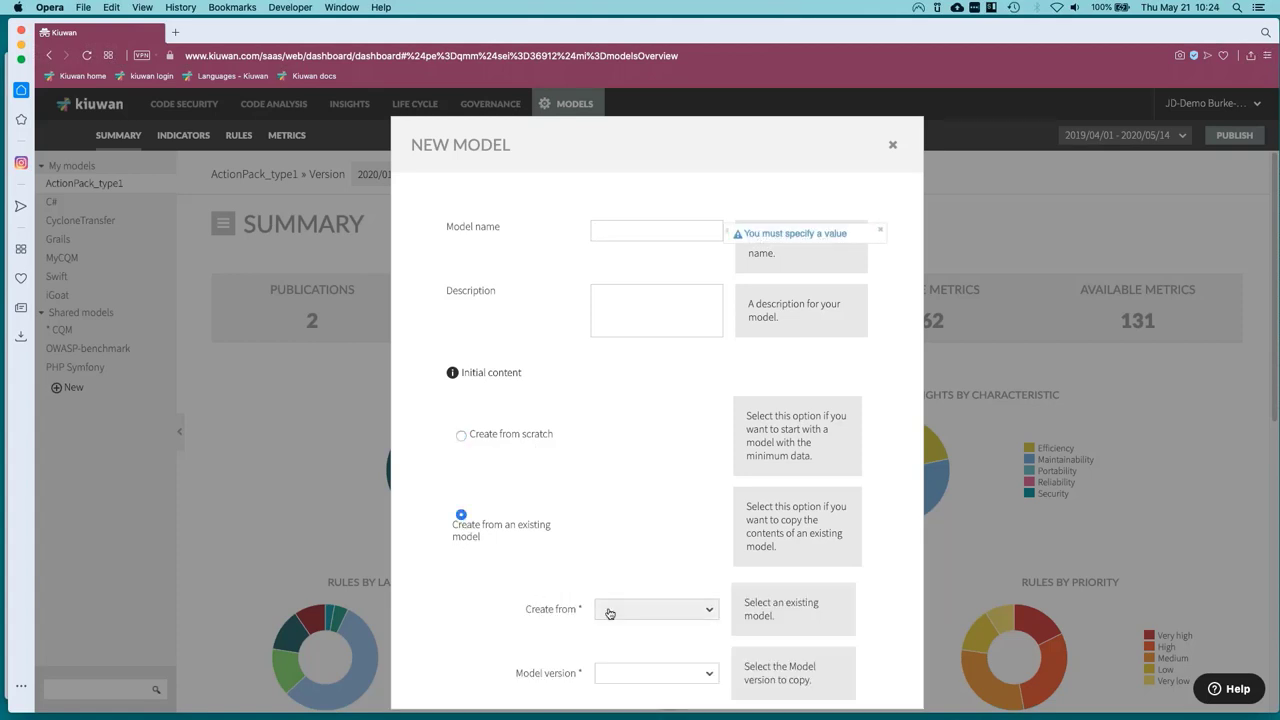
{"action": "left_click", "coordinate": [609, 613]}
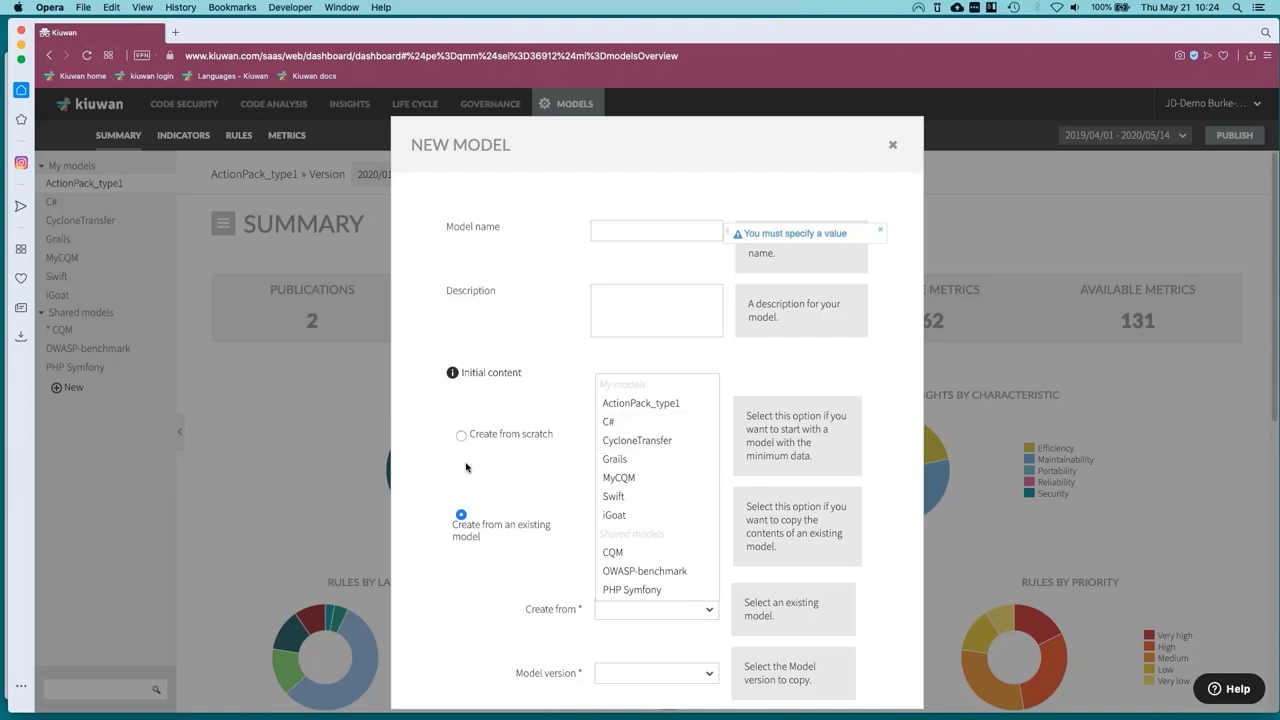
{"action": "left_click", "coordinate": [536, 578]}
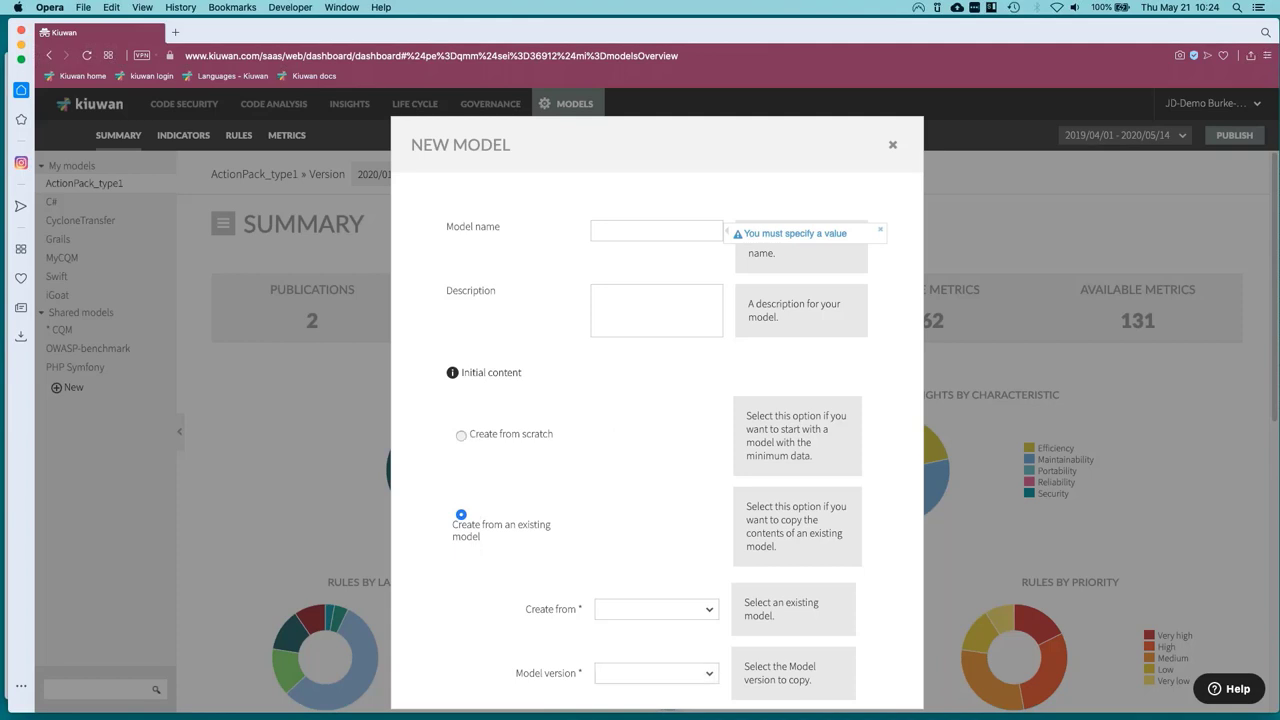
{"action": "left_click", "coordinate": [500, 437]}
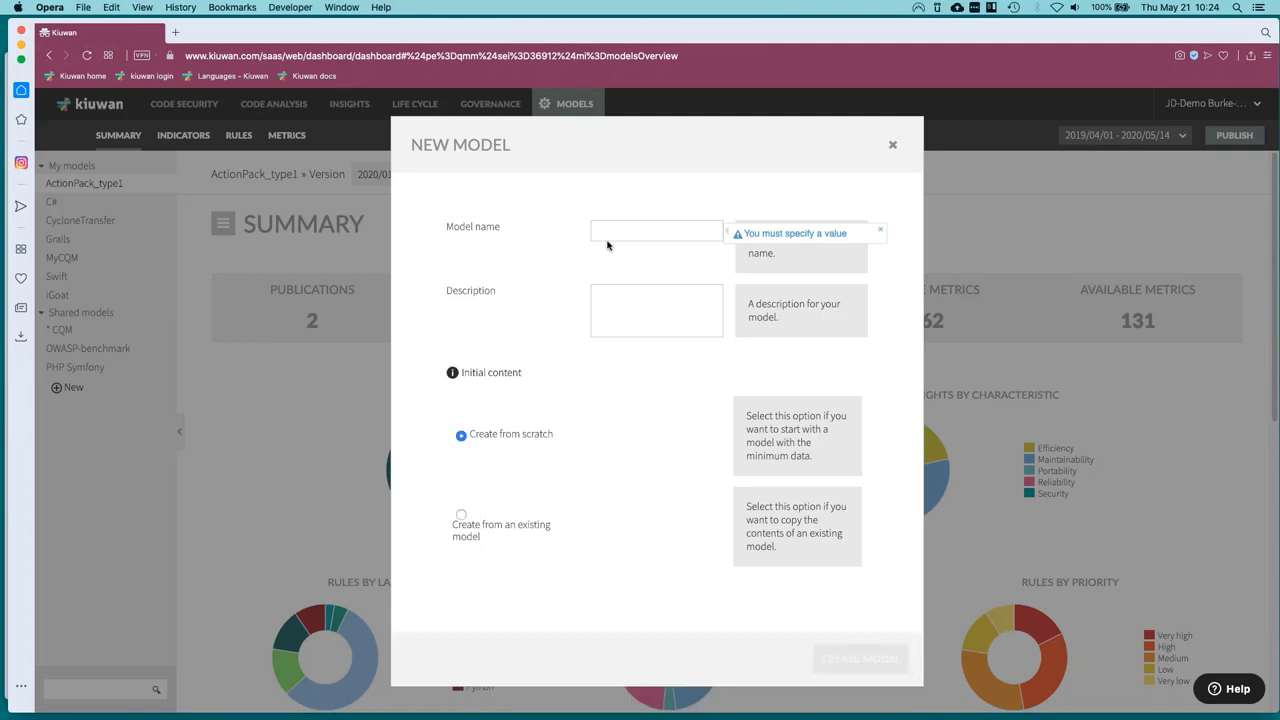
{"action": "left_click", "coordinate": [892, 148]}
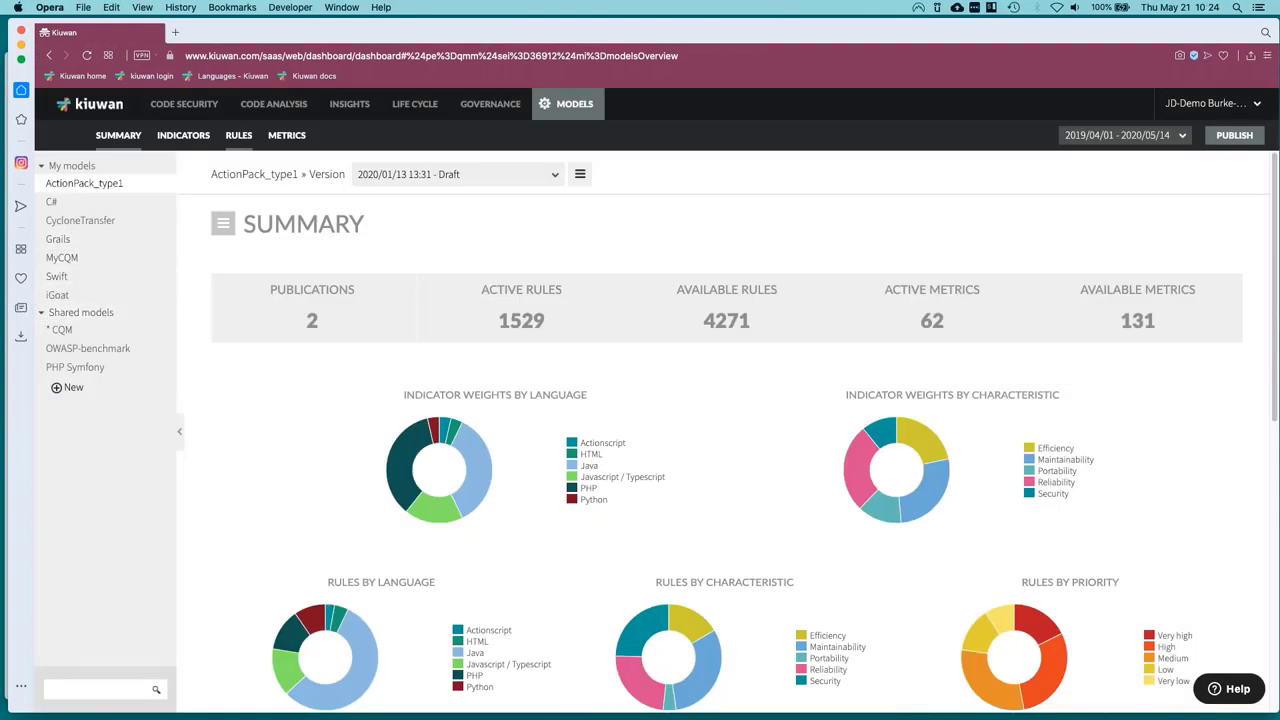
Show the Rules list, toggle the first Hibernate rule off and on, and highlight 4,271.
{"action": "scroll", "coordinate": [429, 343], "scroll_direction": "down", "scroll_amount": 5}
{"action": "scroll", "coordinate": [405, 440], "scroll_direction": "up", "scroll_amount": 5}
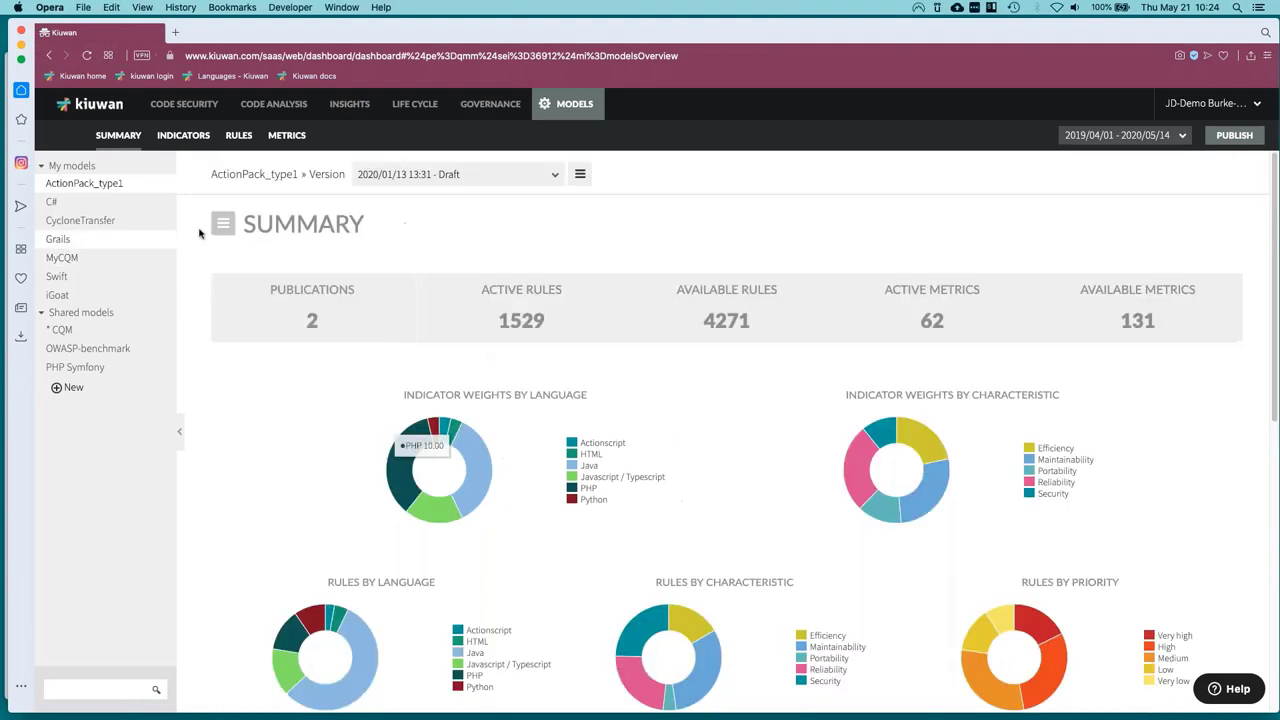
{"action": "left_click", "coordinate": [237, 136]}
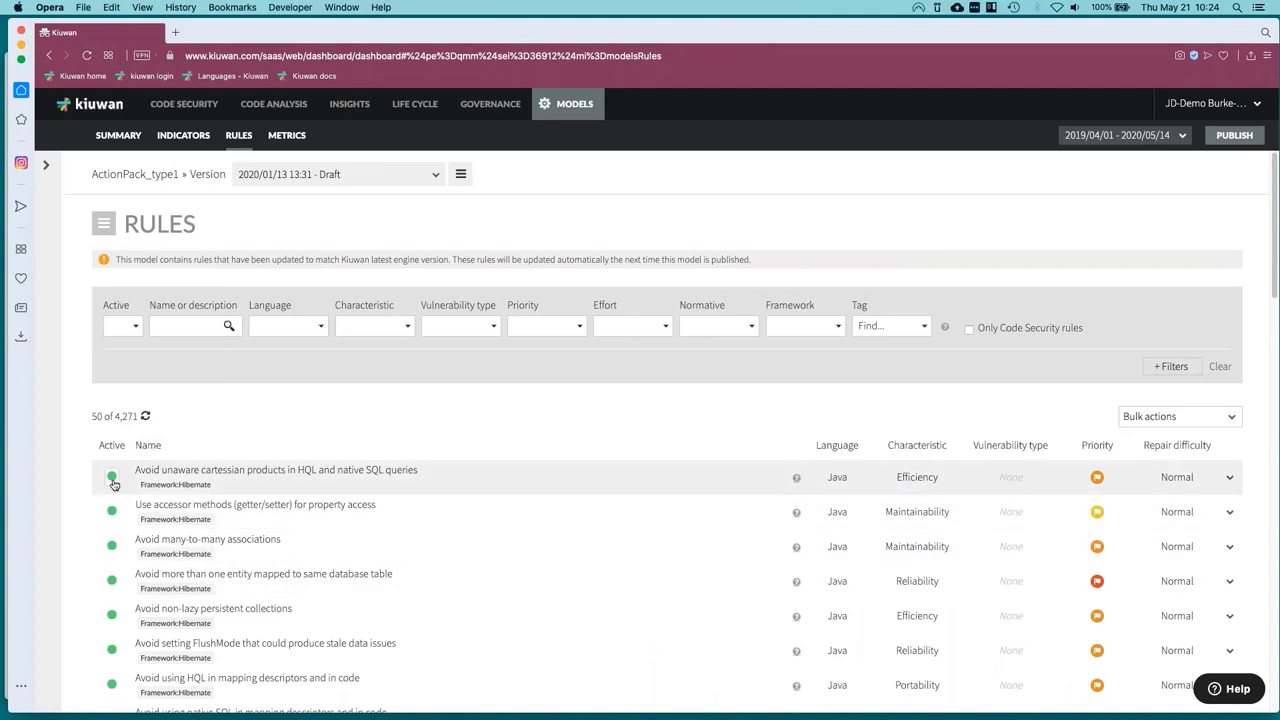
{"action": "left_click", "coordinate": [112, 478]}
{"action": "left_click", "coordinate": [112, 478]}
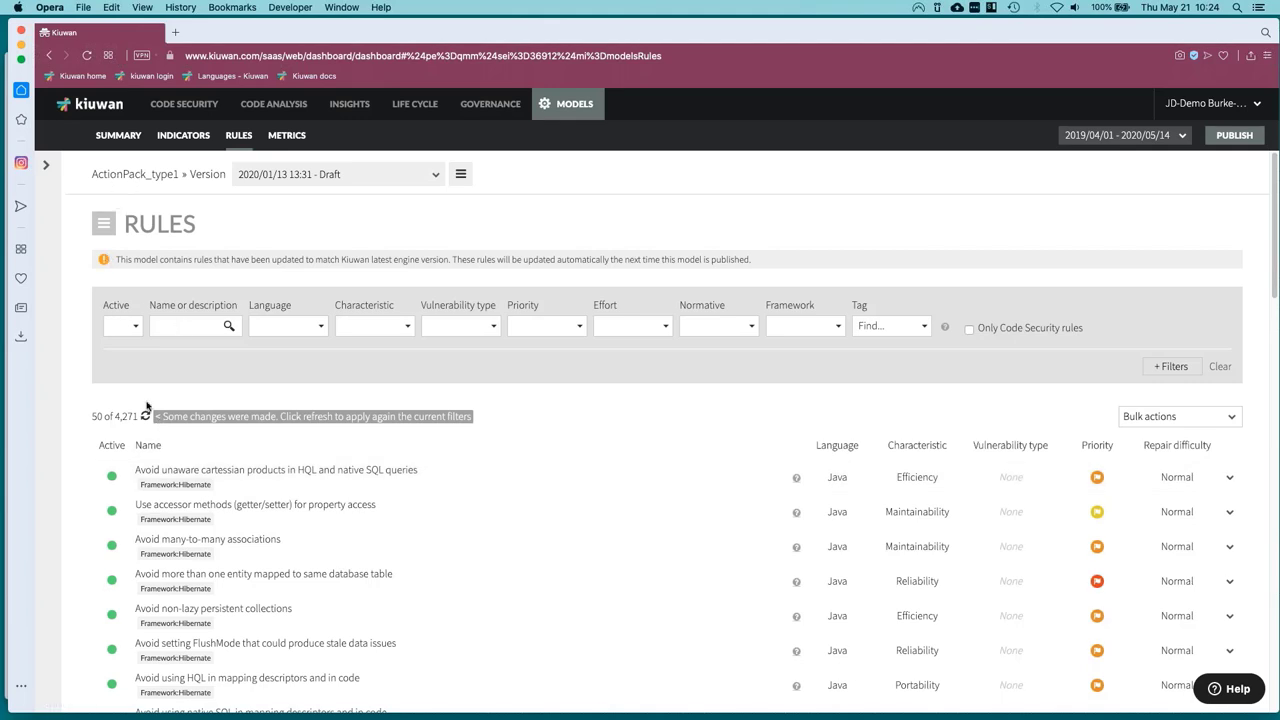
{"action": "left_click_drag", "start_coordinate": [117, 416], "coordinate": [137, 416]}
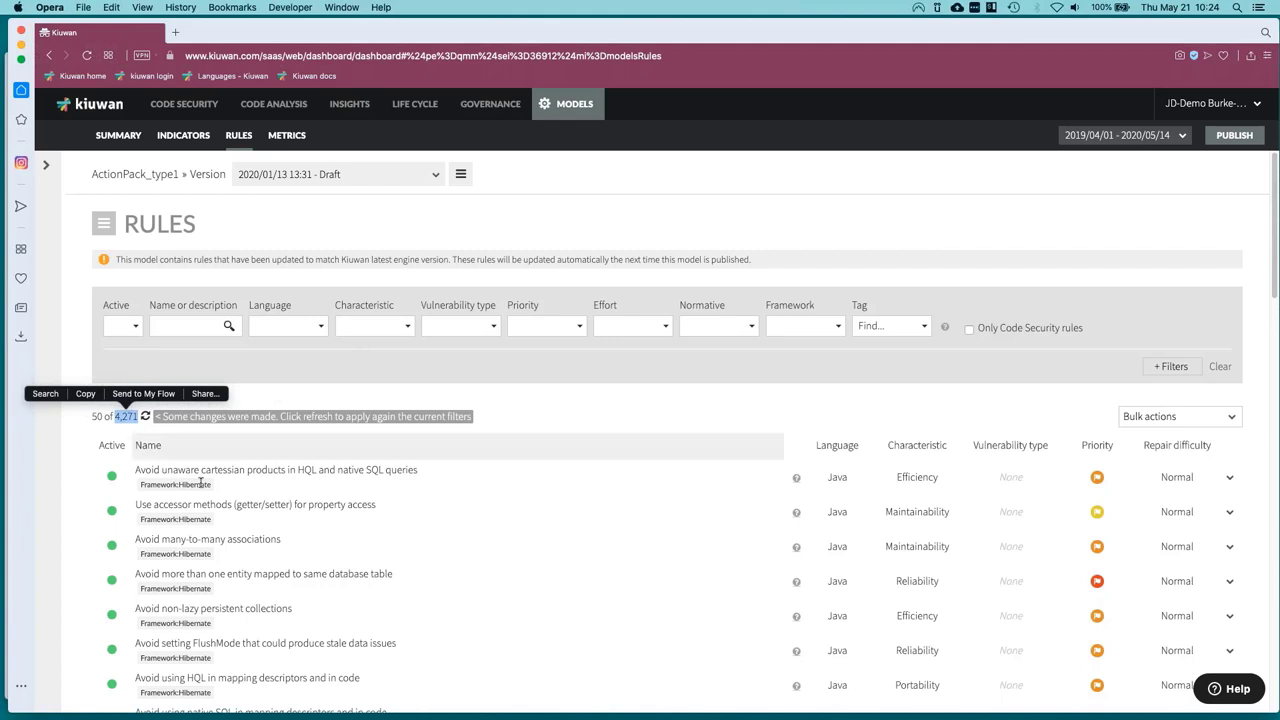
{"action": "left_click", "coordinate": [321, 327]}
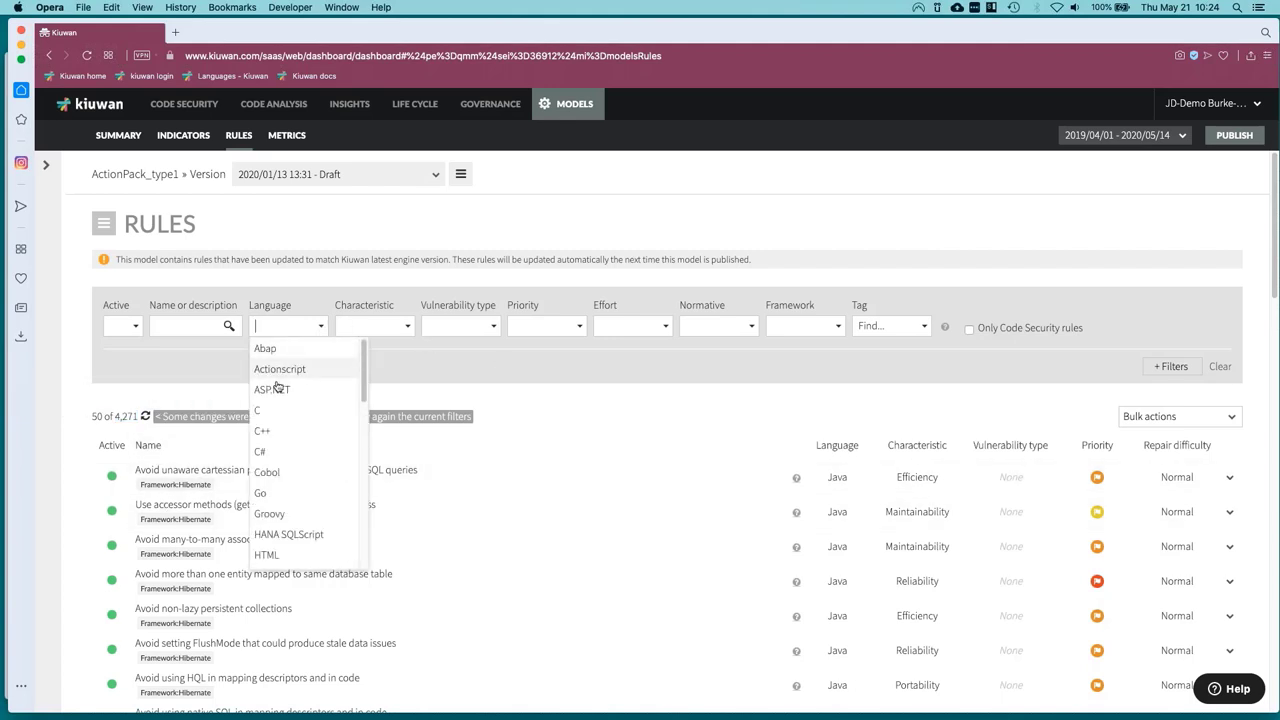
{"action": "left_click", "coordinate": [267, 433]}
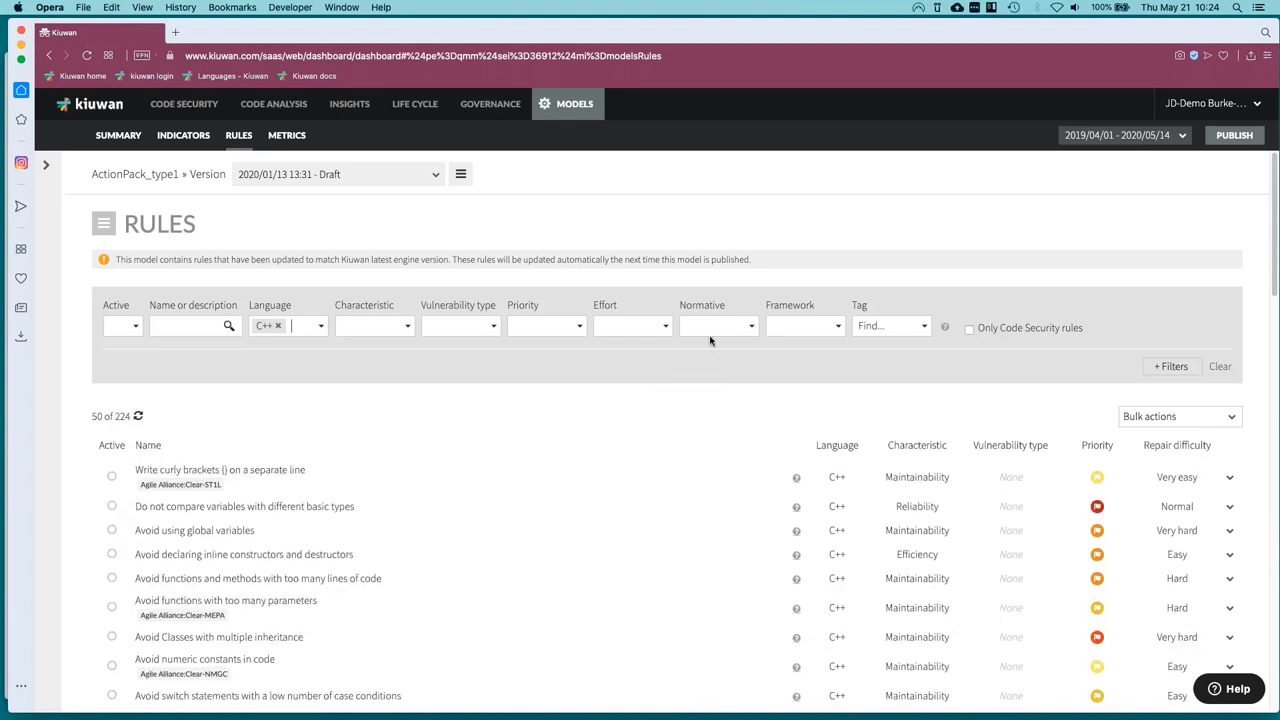
{"action": "left_click", "coordinate": [750, 327]}
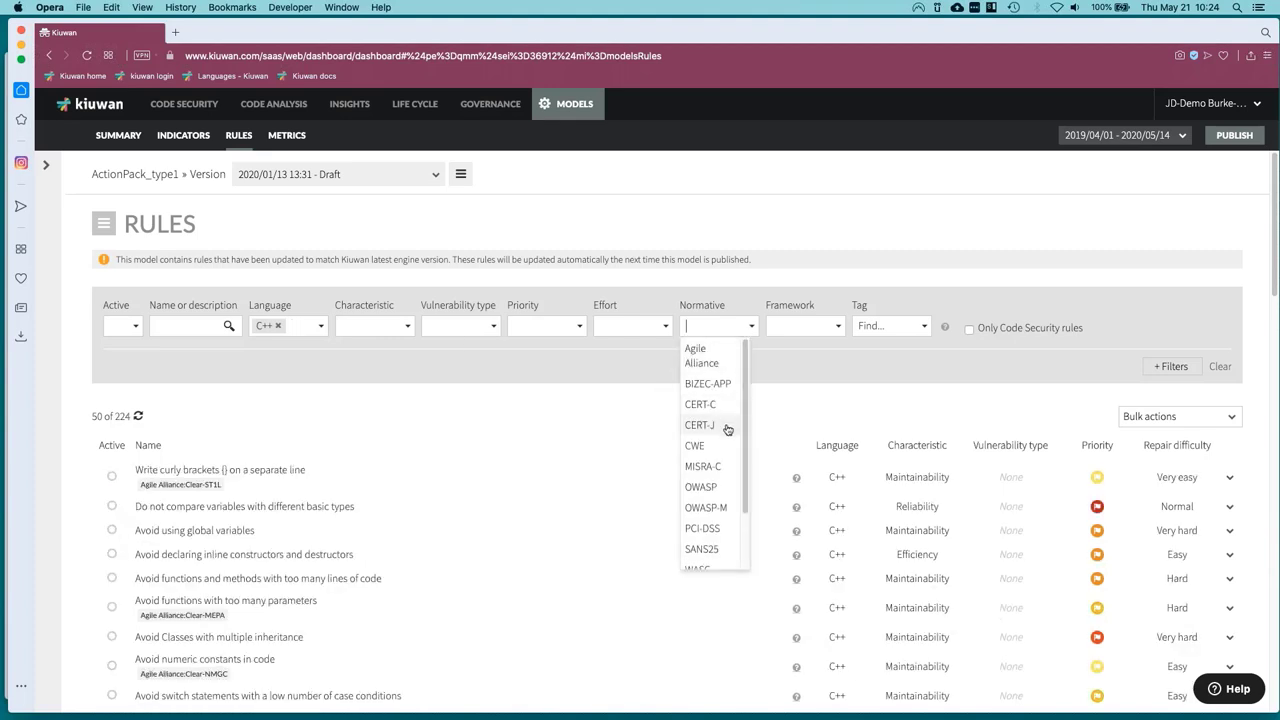
{"action": "left_click", "coordinate": [705, 487]}
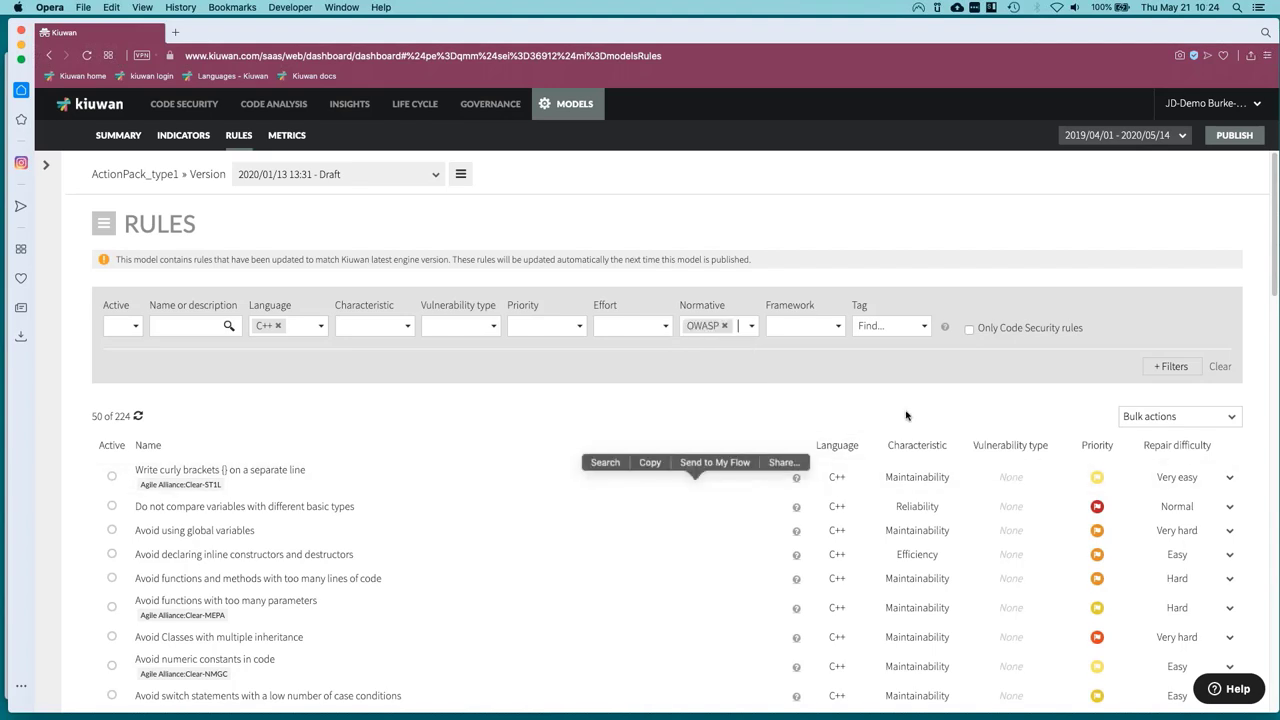
{"action": "left_click", "coordinate": [800, 326]}
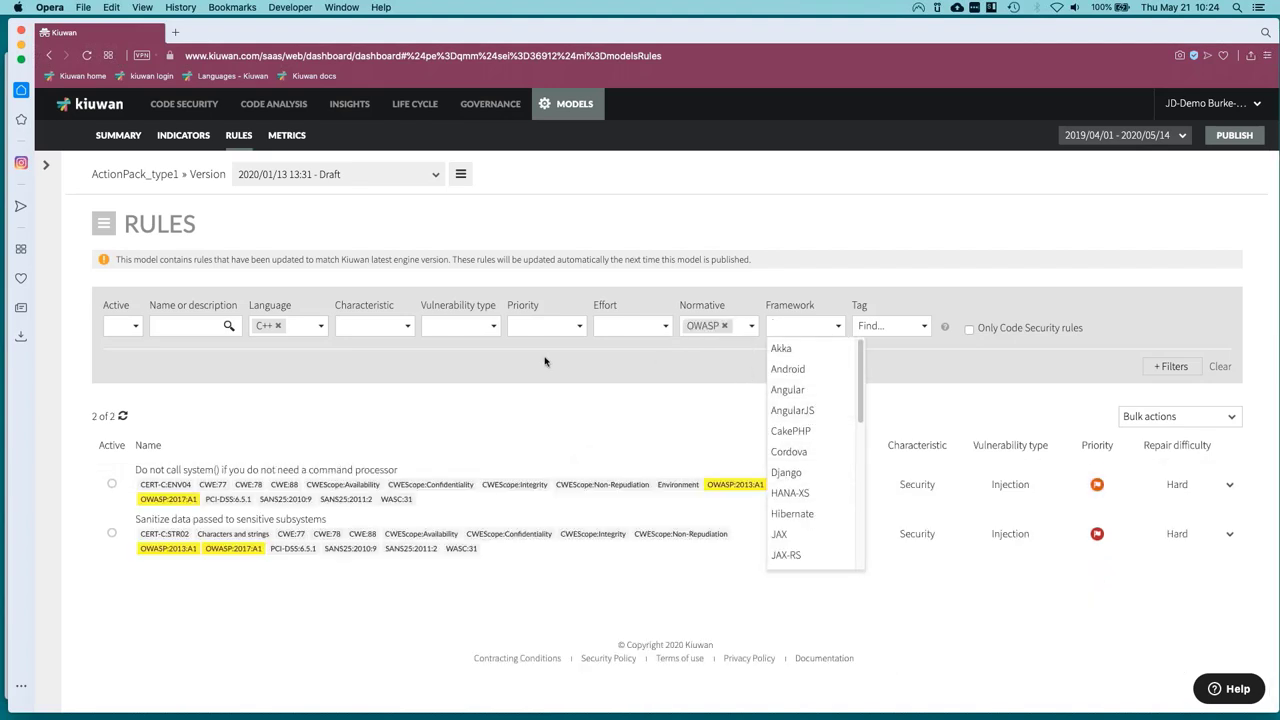
{"action": "left_click", "coordinate": [725, 330]}
{"action": "left_click", "coordinate": [725, 328]}
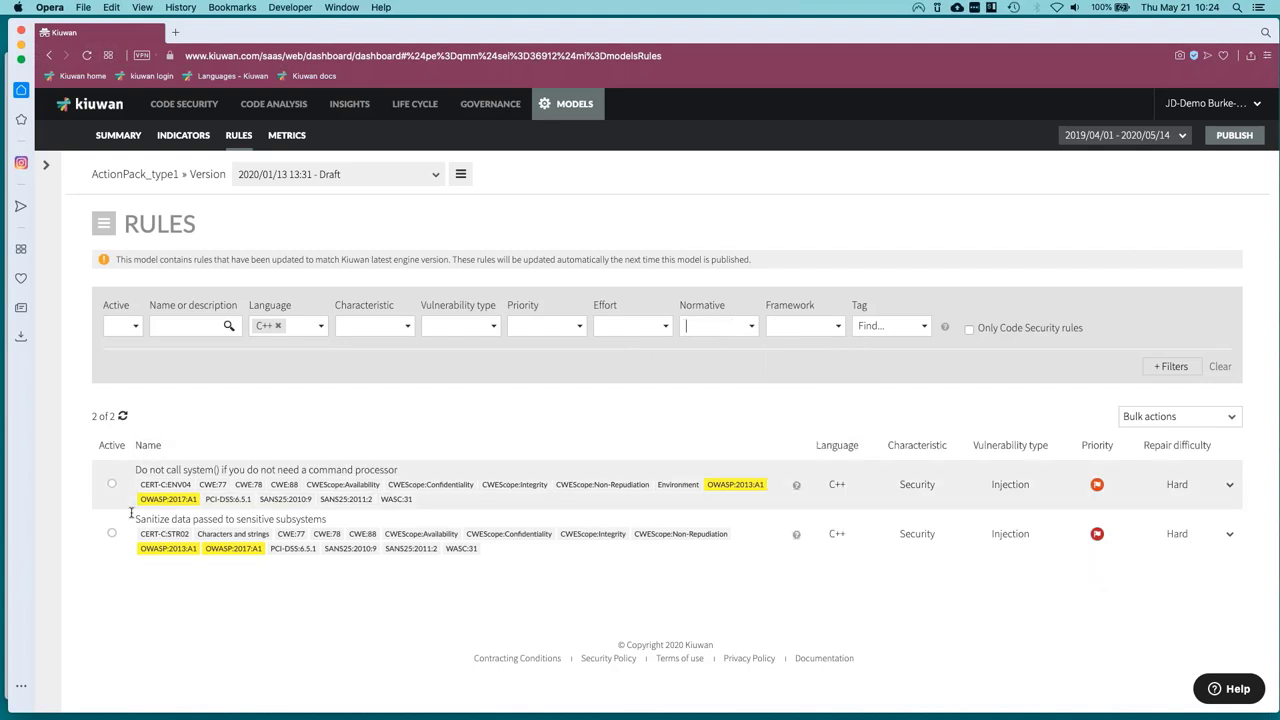
{"action": "left_click", "coordinate": [280, 327]}
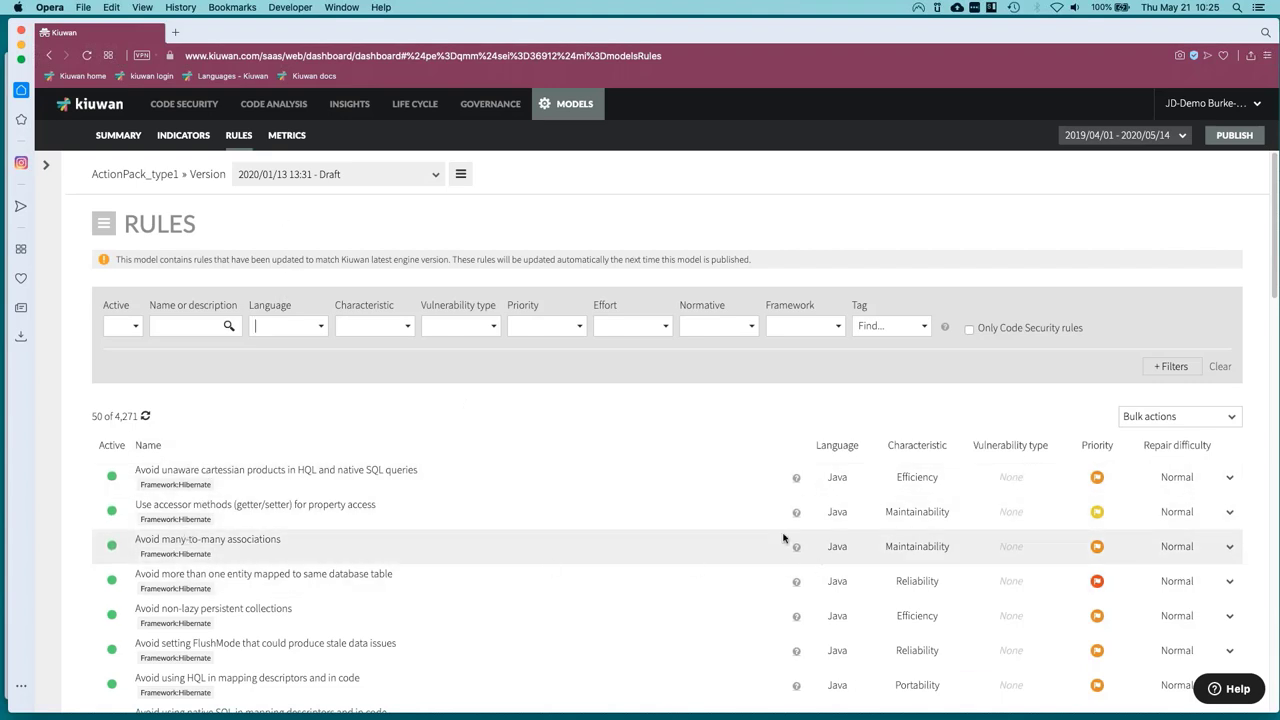
{"action": "left_click", "coordinate": [408, 324]}
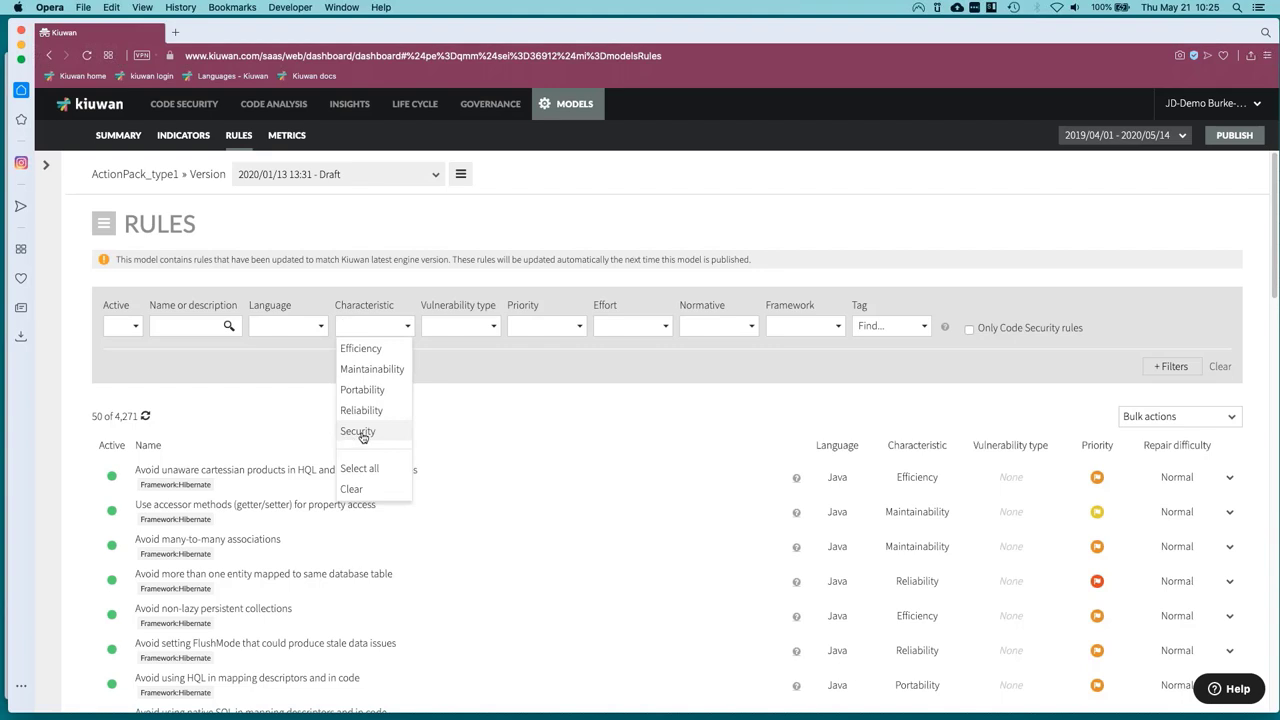
{"action": "left_click", "coordinate": [355, 350]}
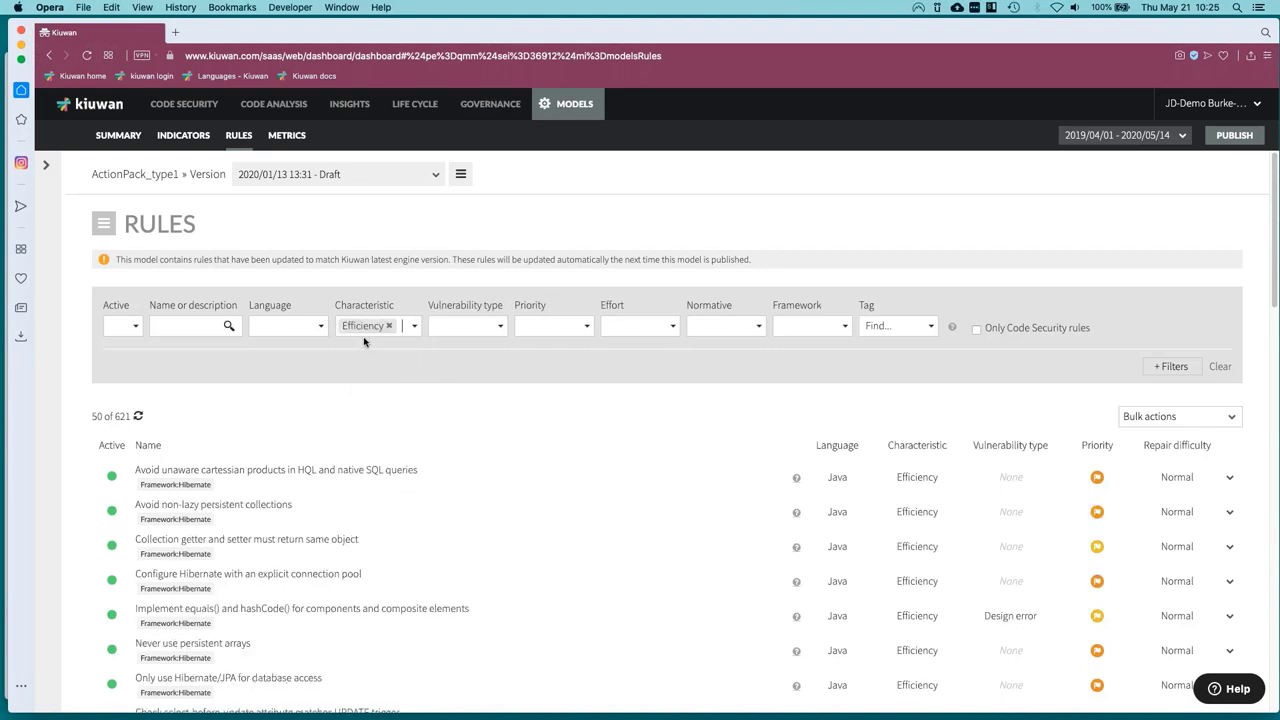
{"action": "scroll", "coordinate": [461, 622], "scroll_direction": "down", "scroll_amount": 3}
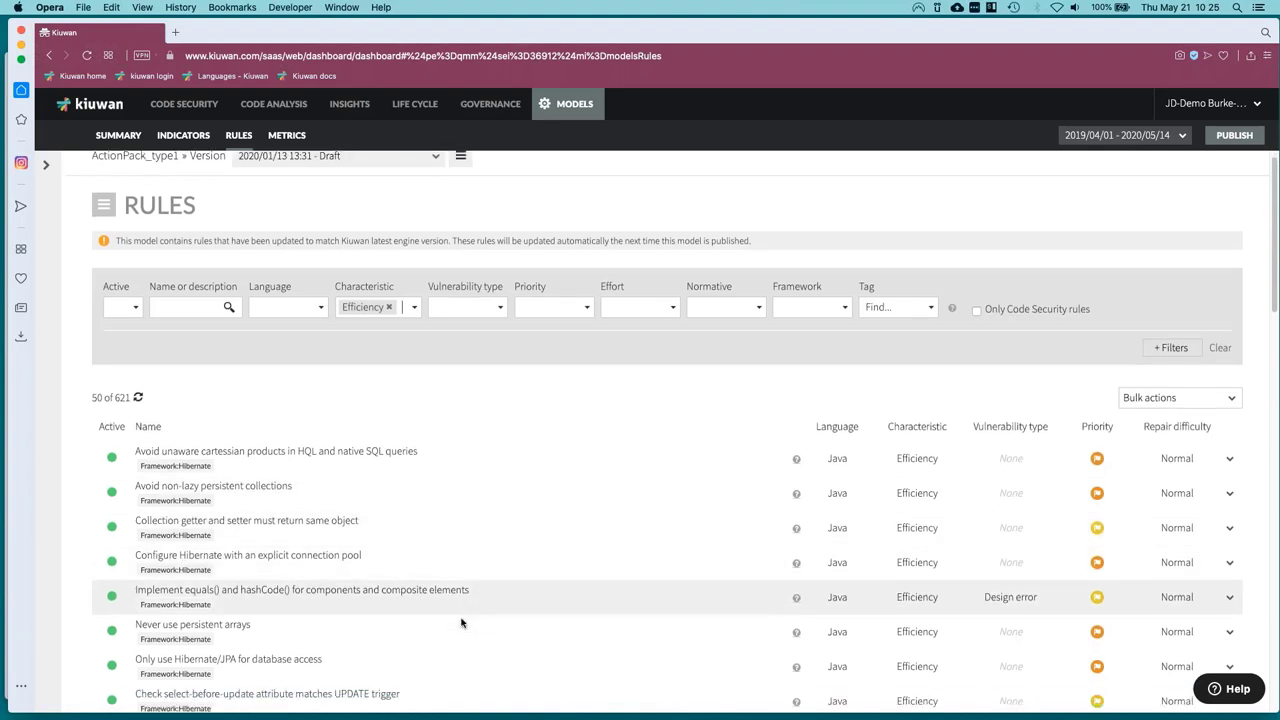
{"action": "key", "text": "BackSpace"}
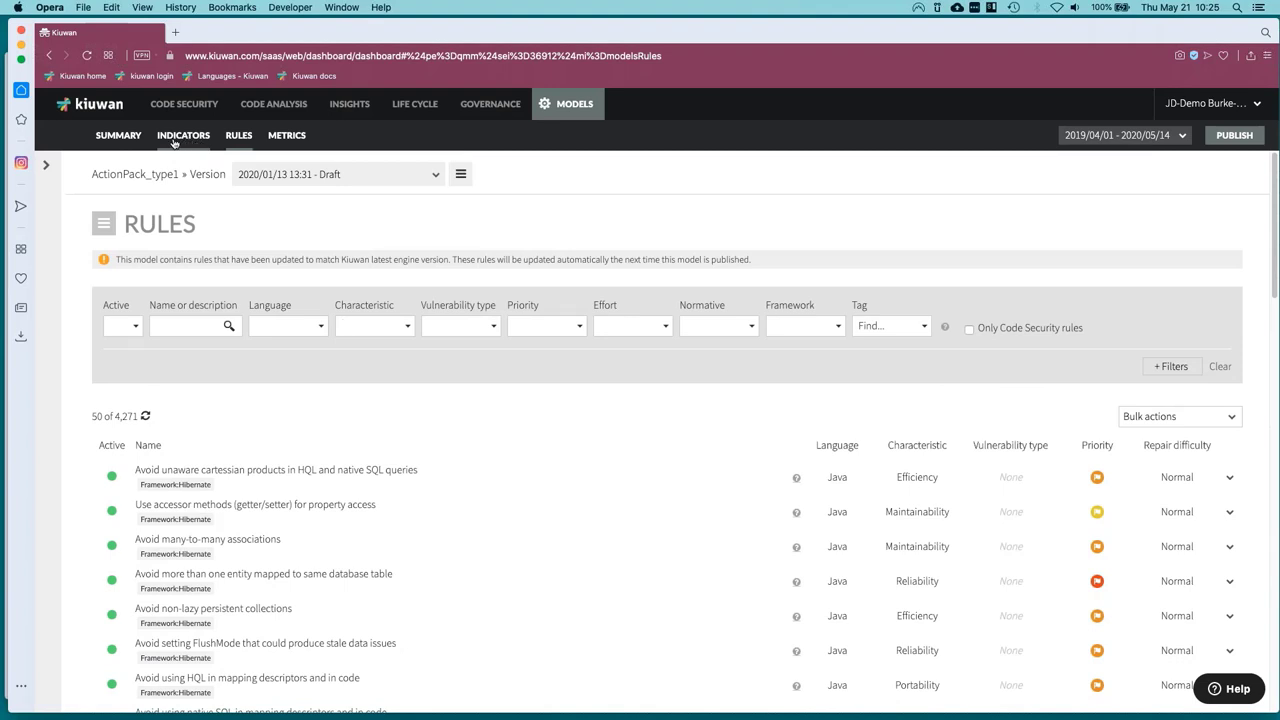
{"action": "left_click", "coordinate": [284, 137]}
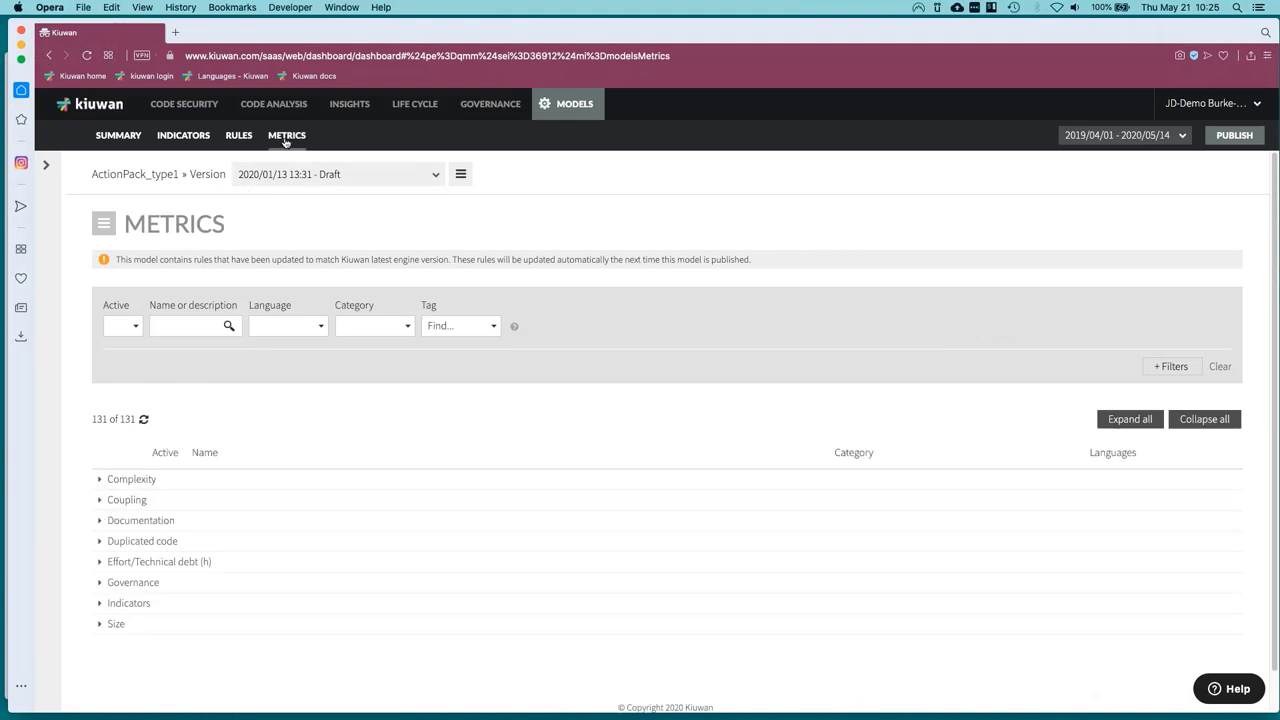
Expand the Duplicated code and Coupling metrics categories.
{"action": "left_click", "coordinate": [100, 544]}
{"action": "scroll", "coordinate": [305, 597], "scroll_direction": "down", "scroll_amount": 2}
{"action": "scroll", "coordinate": [305, 597], "scroll_direction": "down", "scroll_amount": 1}
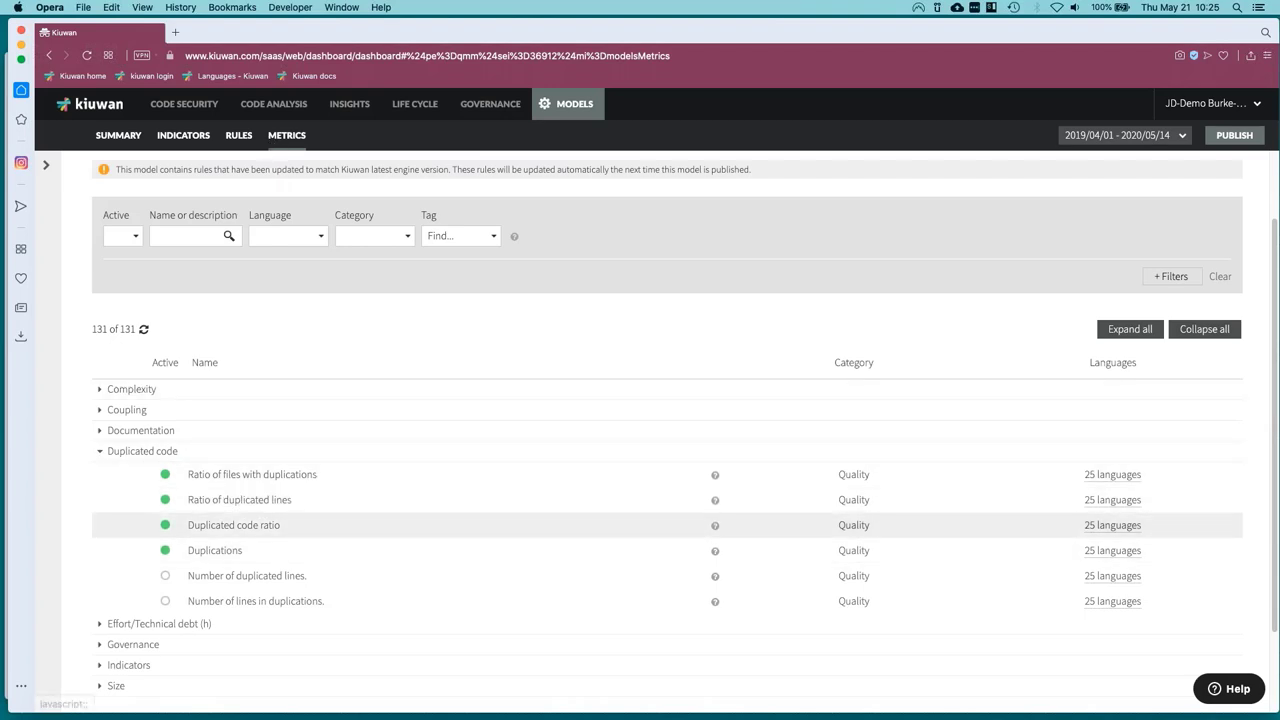
{"action": "left_click", "coordinate": [101, 411]}
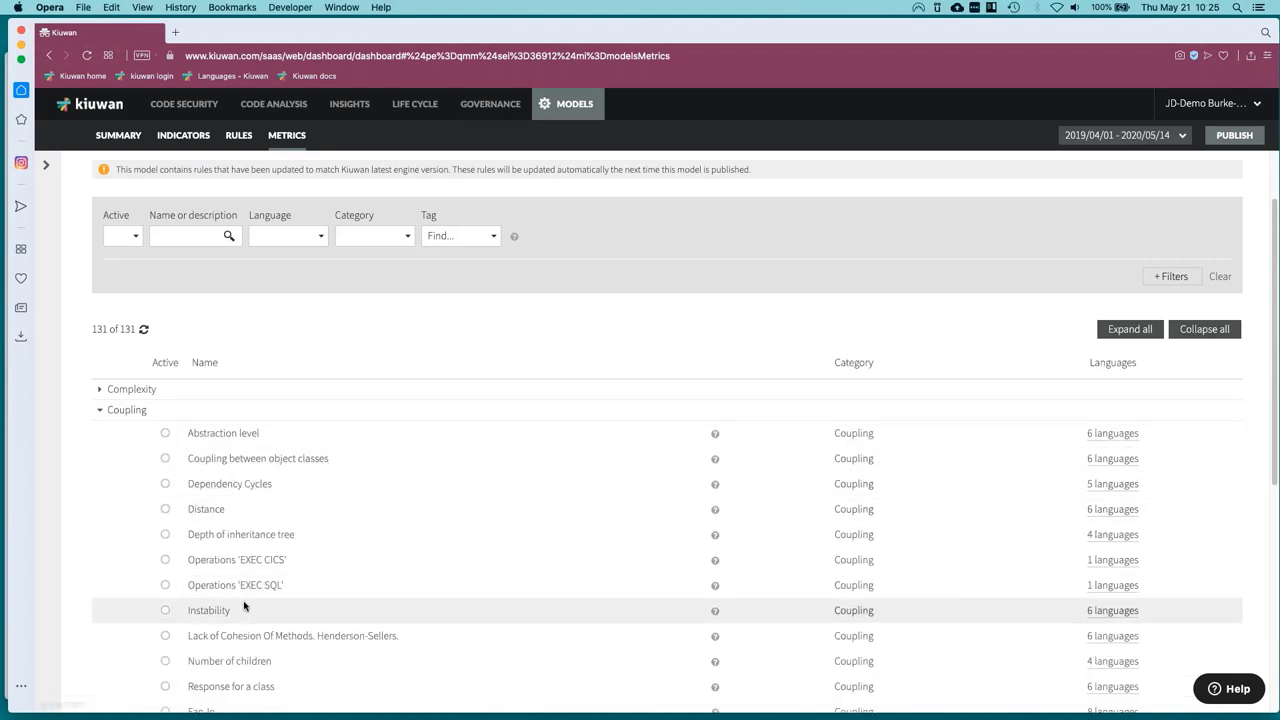
Show the Indicators page and scroll to the Characteristics and Technologies weight tables.
{"action": "left_click", "coordinate": [170, 140]}
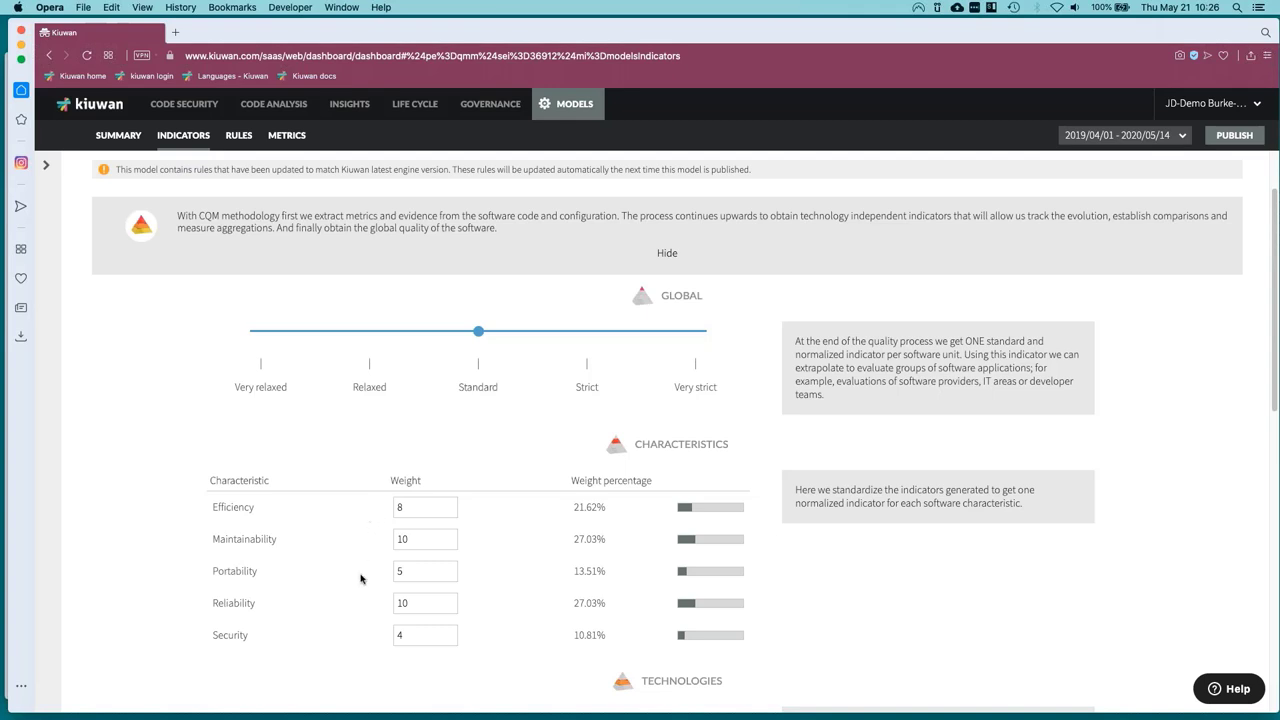
{"action": "scroll", "coordinate": [354, 632], "scroll_direction": "down", "scroll_amount": 5}
{"action": "scroll", "coordinate": [354, 632], "scroll_direction": "down", "scroll_amount": 2}
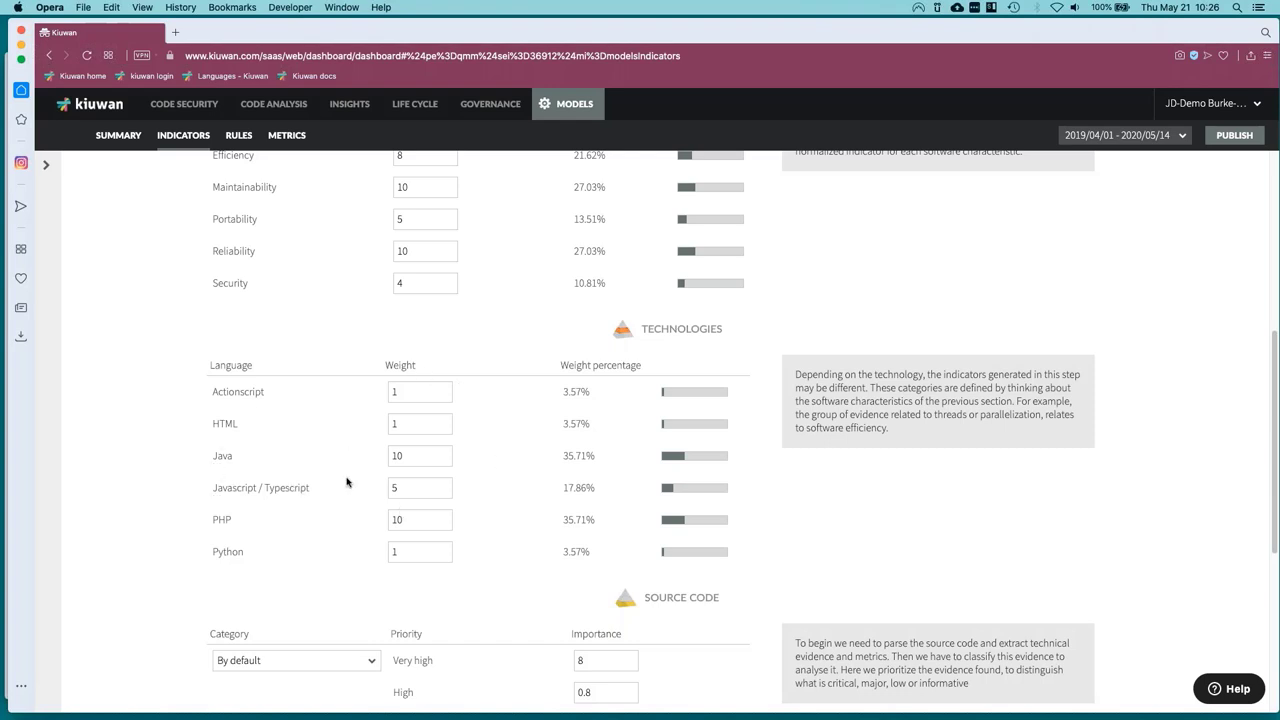
Scroll down to the Source Code priority tables and back up.
{"action": "scroll", "coordinate": [249, 599], "scroll_direction": "down", "scroll_amount": 5}
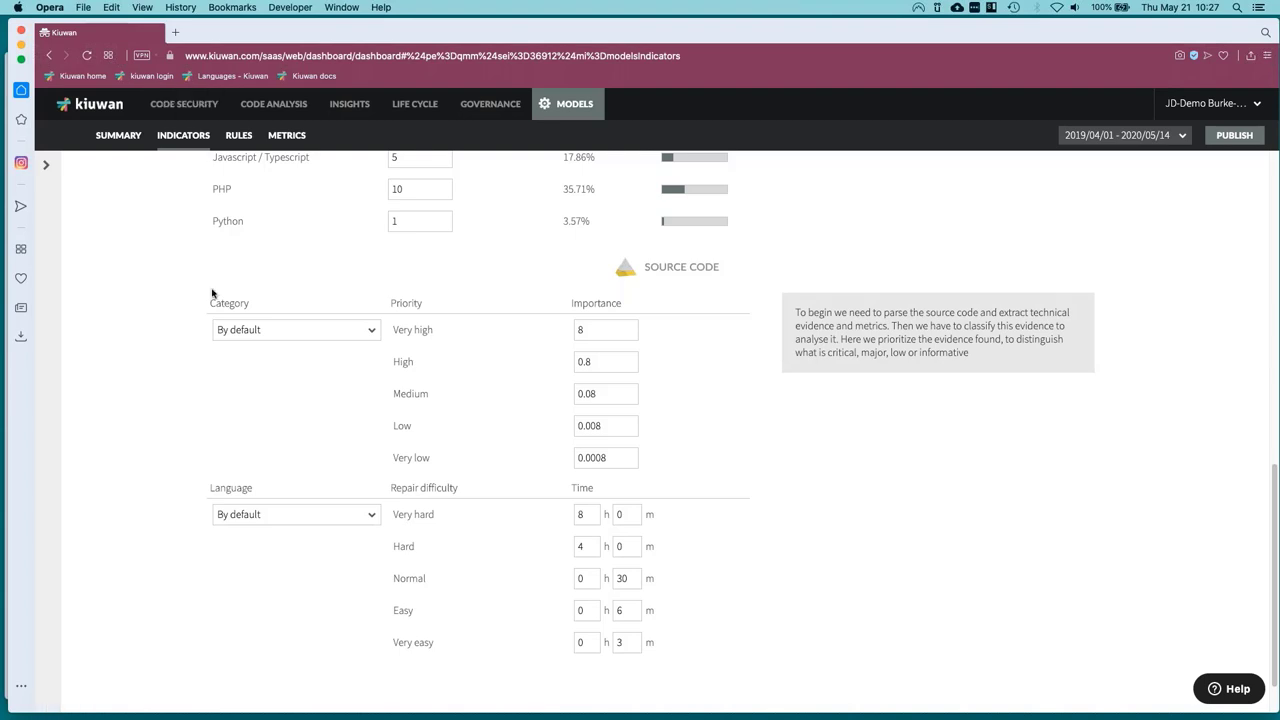
{"action": "scroll", "coordinate": [930, 487], "scroll_direction": "up", "scroll_amount": 3}
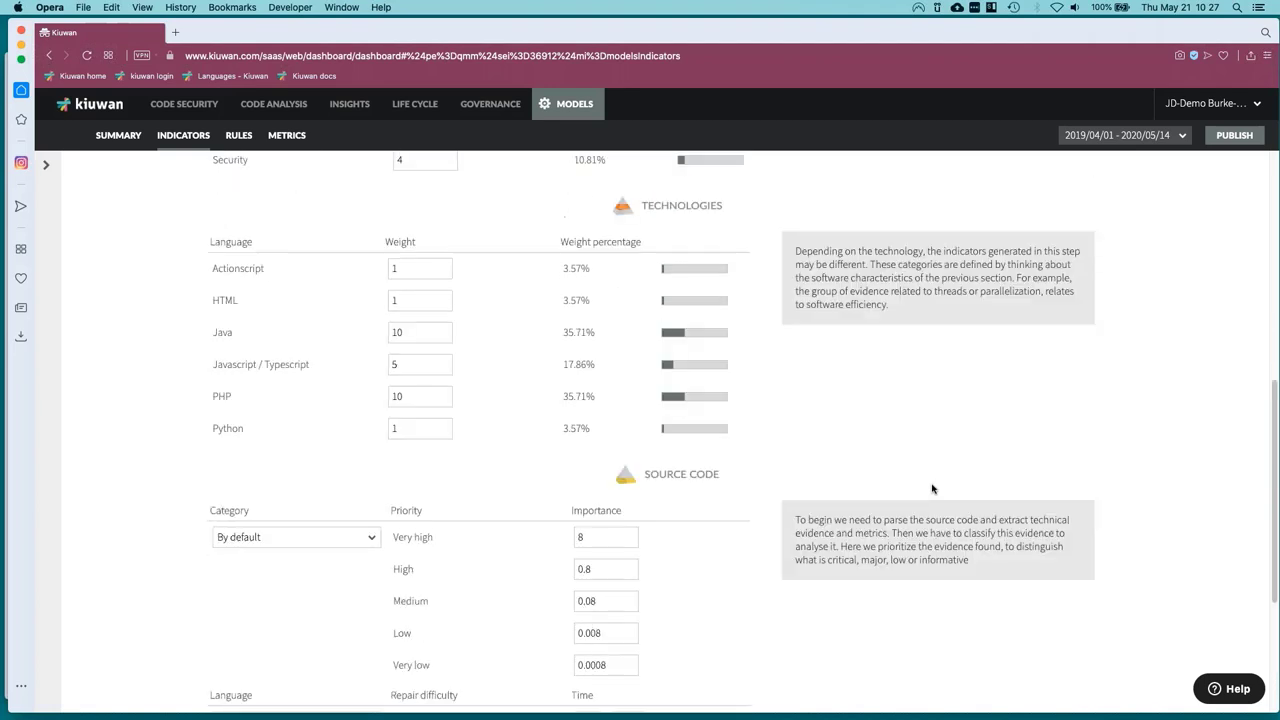
{"action": "scroll", "coordinate": [932, 488], "scroll_direction": "up", "scroll_amount": 8}
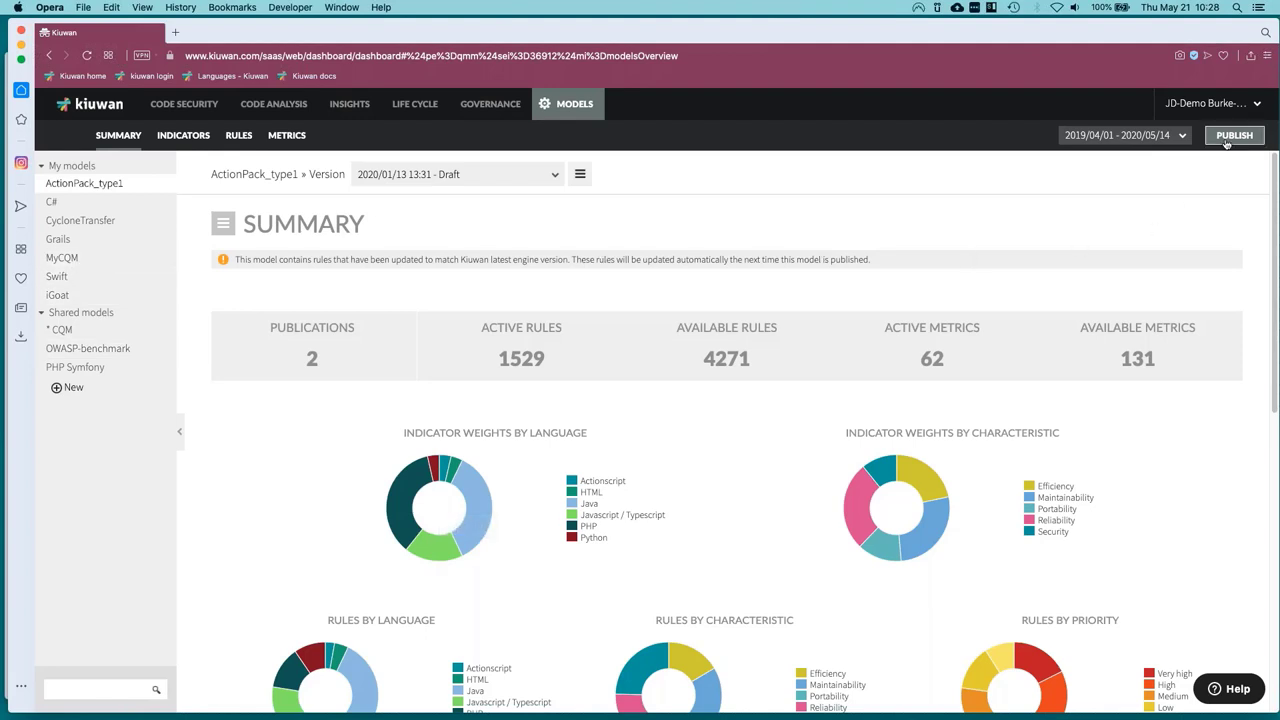
{"action": "left_click", "coordinate": [68, 260]}
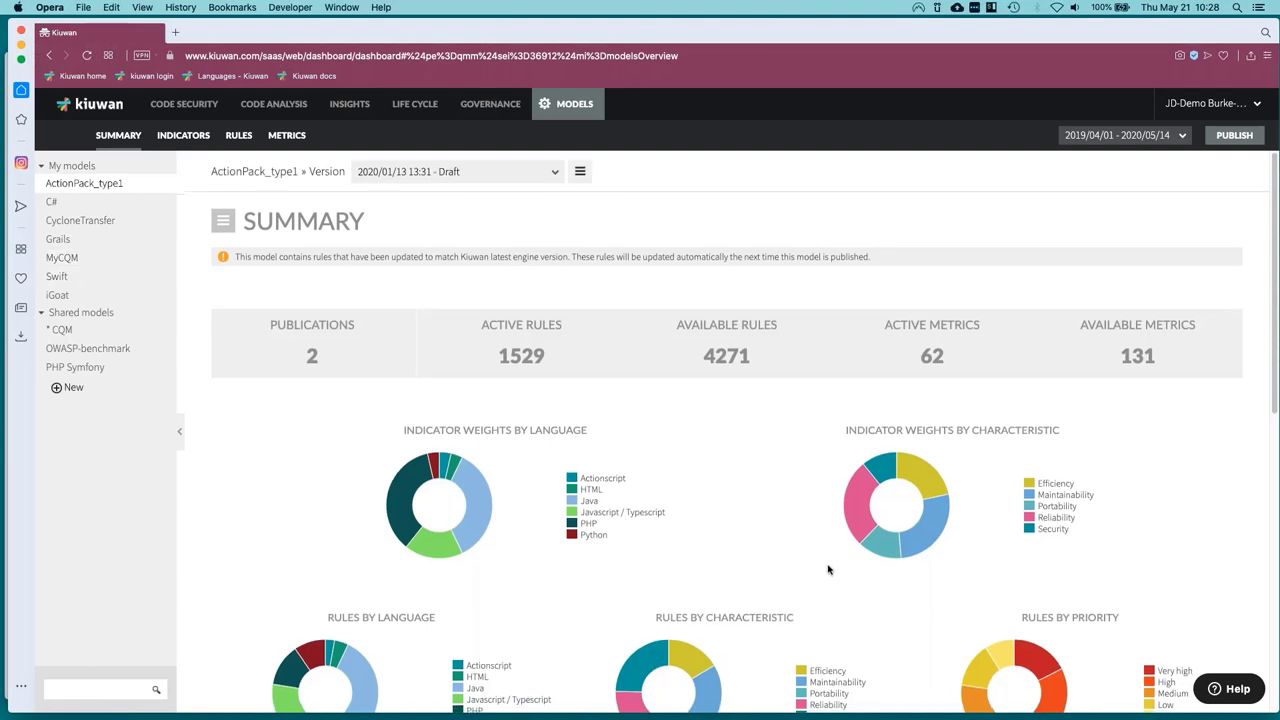
{"action": "scroll", "coordinate": [845, 530], "scroll_direction": "down", "scroll_amount": 1}
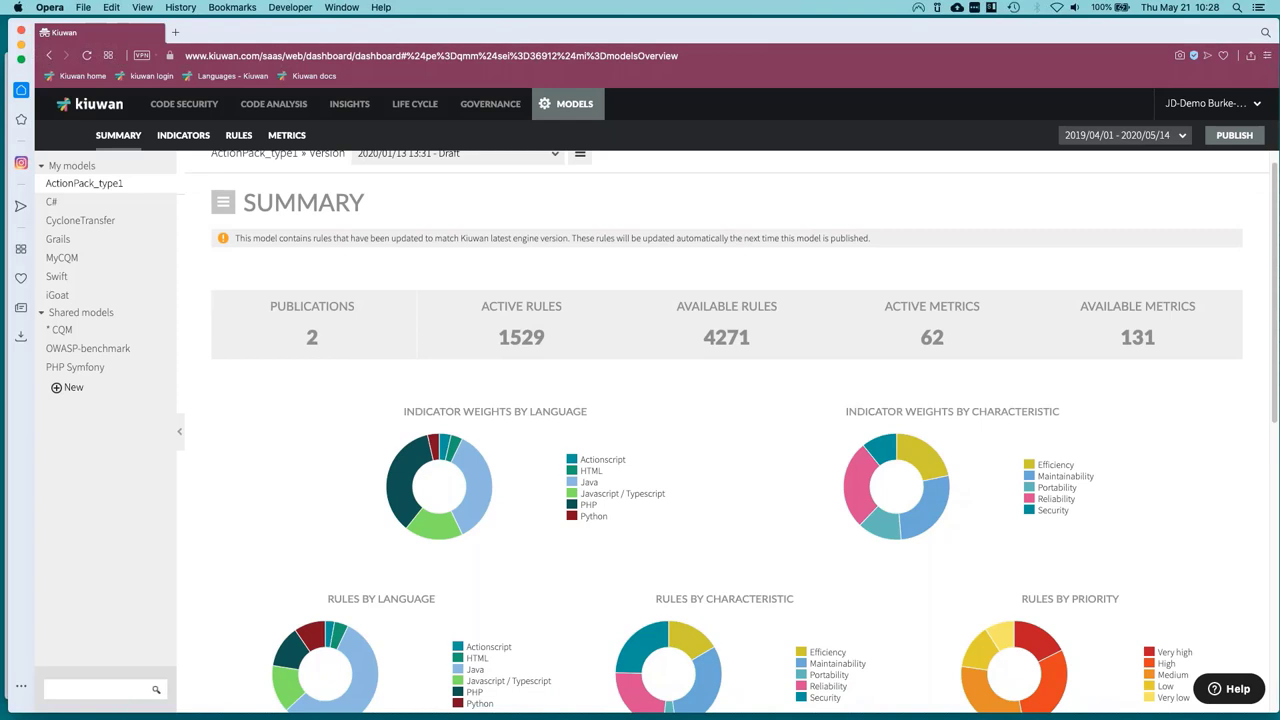
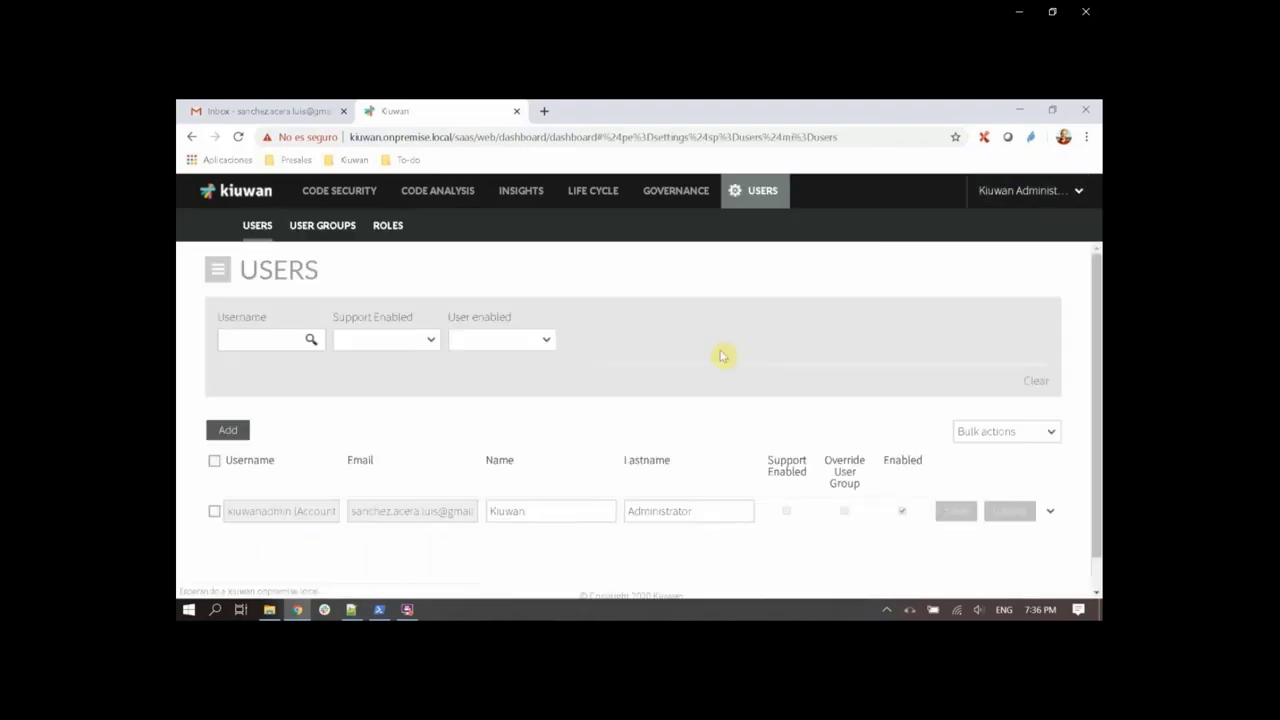
Go to Account Management's ORGANIZATION tab and open Configure SSO under Single Sign-On.
{"action": "left_click", "coordinate": [1017, 195]}
{"action": "left_click", "coordinate": [1006, 278]}
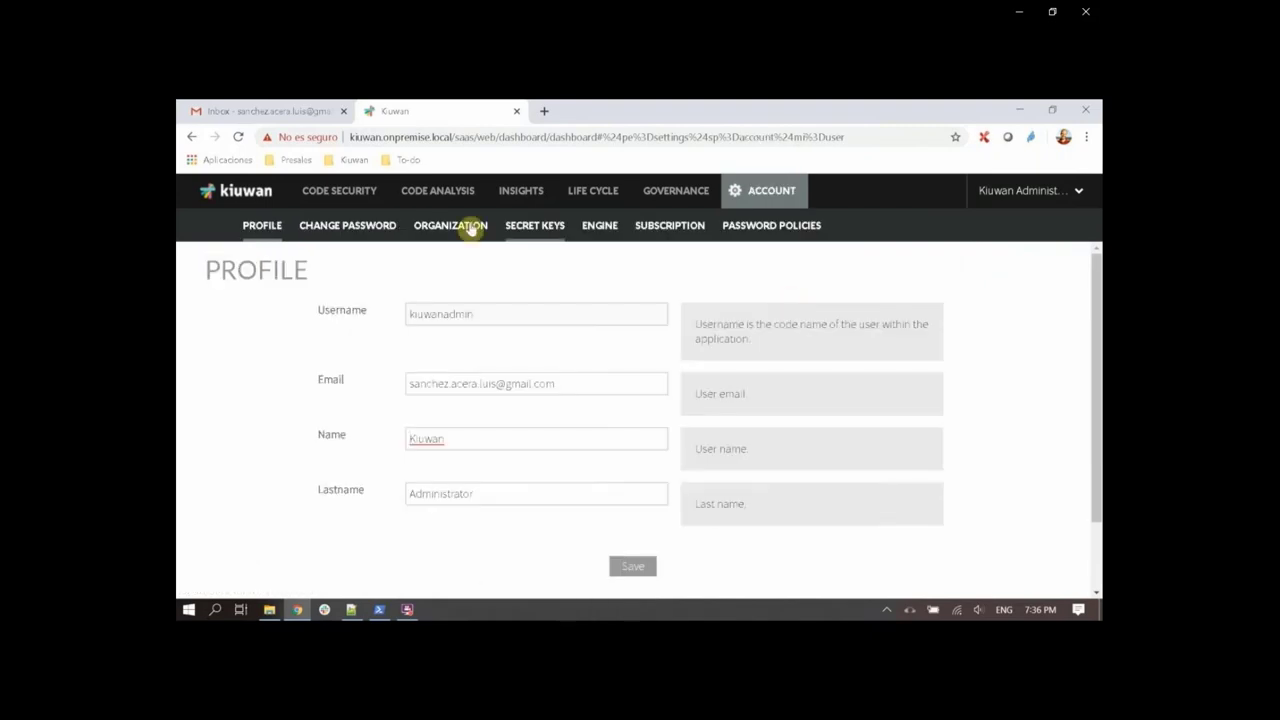
{"action": "left_click", "coordinate": [446, 225]}
{"action": "scroll", "coordinate": [240, 400], "scroll_direction": "down", "scroll_amount": 3}
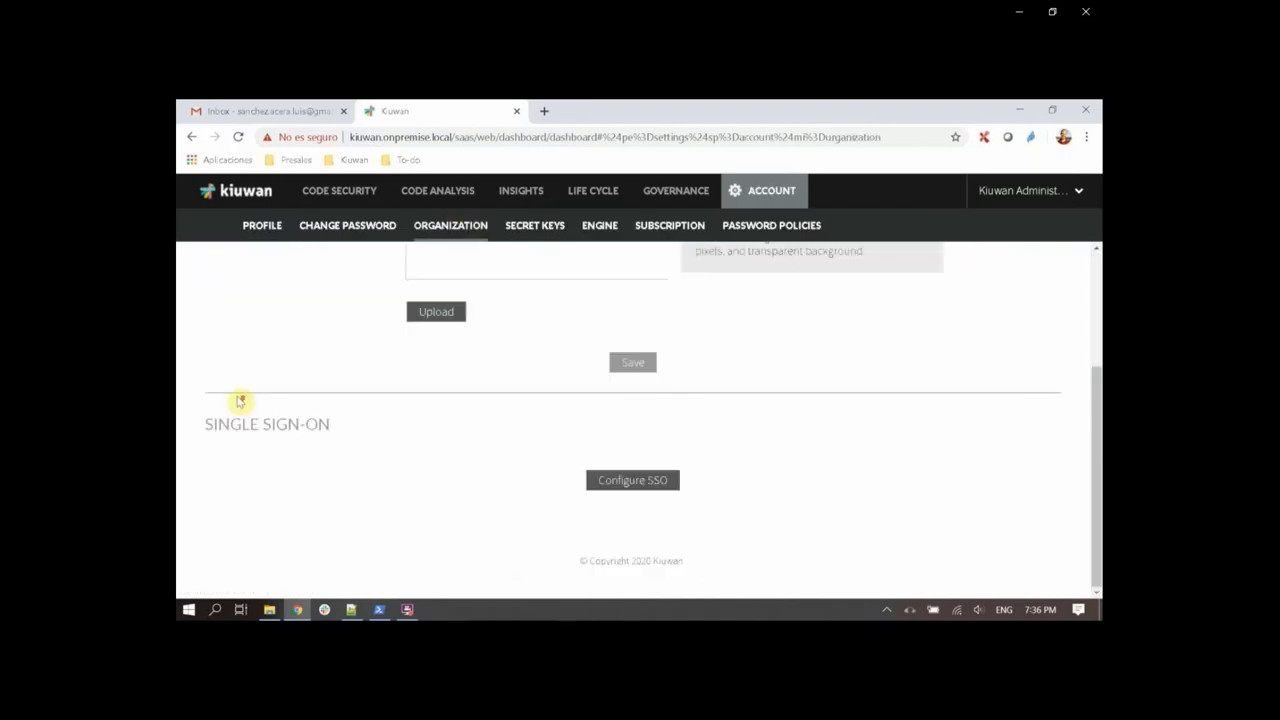
{"action": "left_click_drag", "start_coordinate": [208, 423], "coordinate": [255, 424]}
{"action": "left_click", "coordinate": [357, 431]}
{"action": "left_click", "coordinate": [625, 481]}
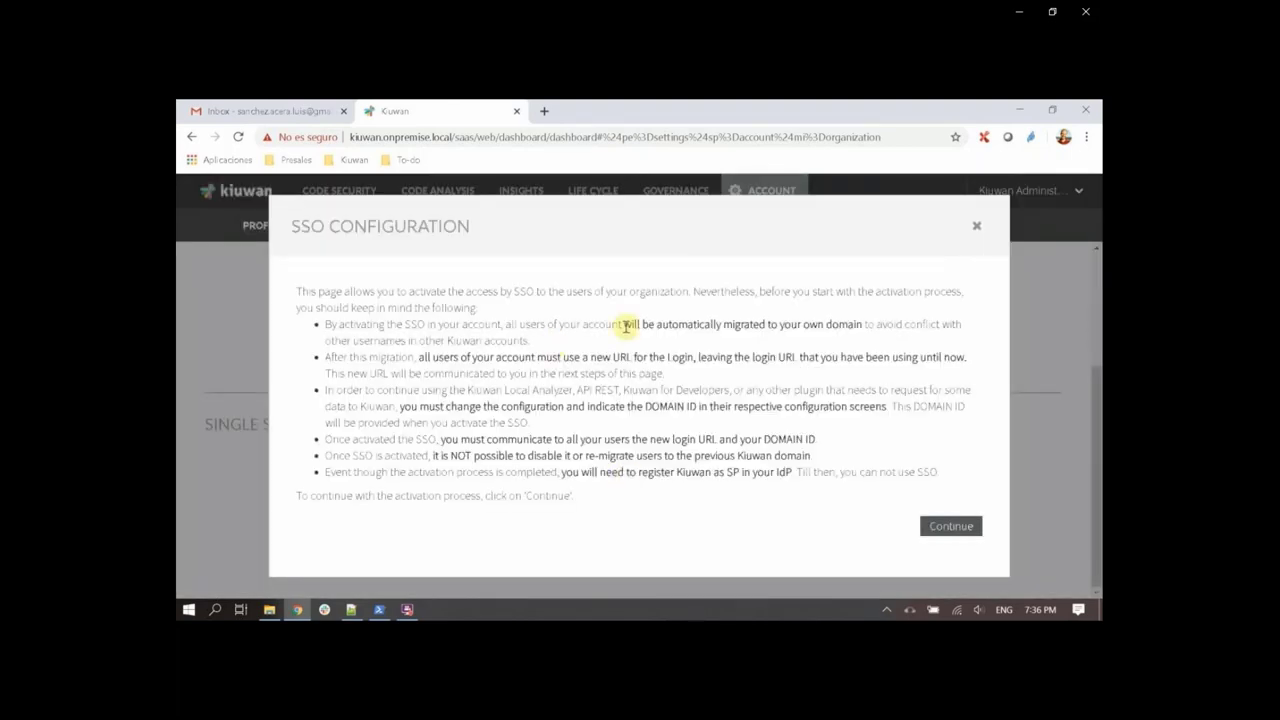
Review the SSO notes on domain migration, new login URL, DOMAIN ID, irreversibility and SP registration.
{"action": "left_click_drag", "start_coordinate": [625, 325], "coordinate": [858, 327]}
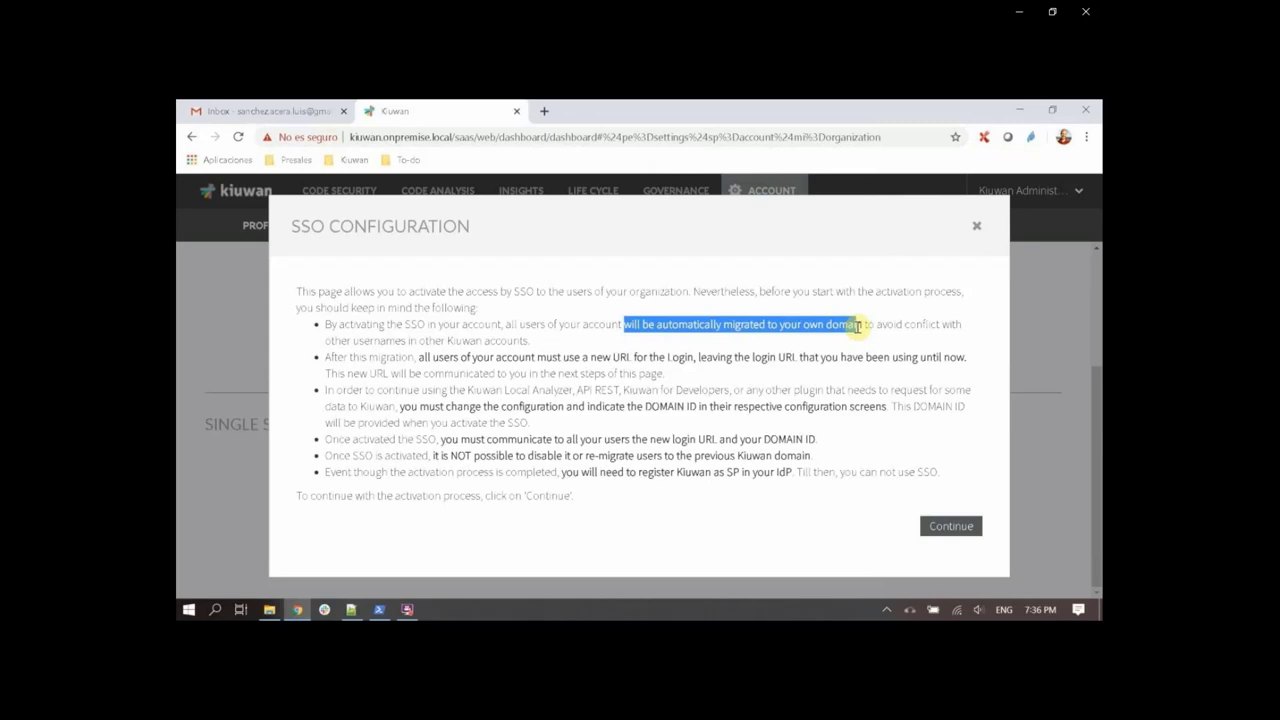
{"action": "left_click_drag", "start_coordinate": [418, 357], "coordinate": [826, 360]}
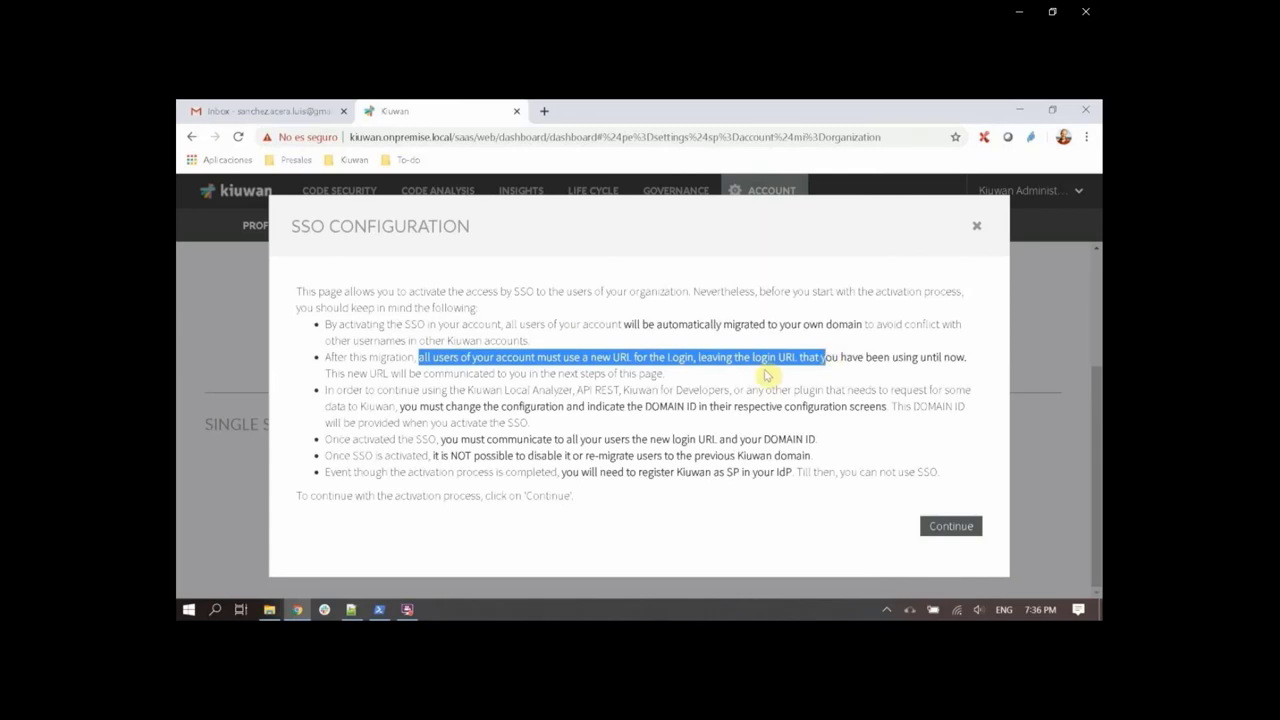
{"action": "left_click_drag", "start_coordinate": [400, 407], "coordinate": [886, 407]}
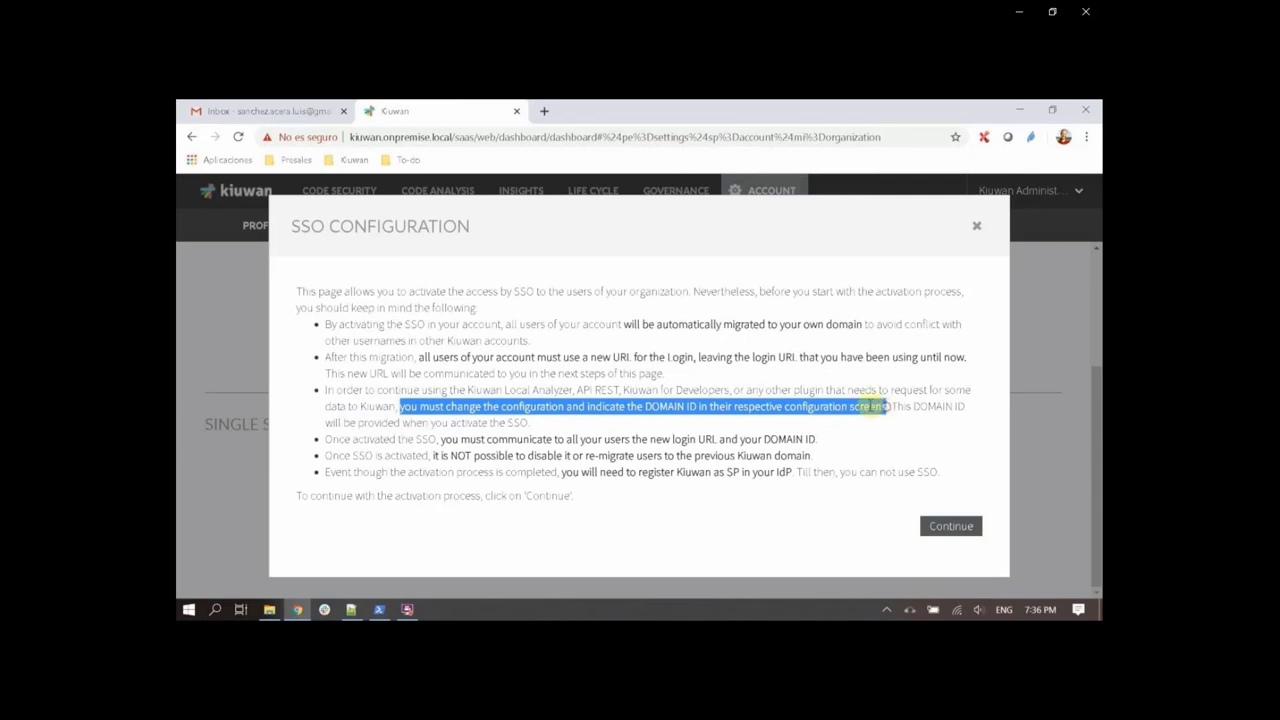
{"action": "left_click_drag", "start_coordinate": [440, 439], "coordinate": [816, 439]}
{"action": "left_click_drag", "start_coordinate": [431, 456], "coordinate": [816, 457]}
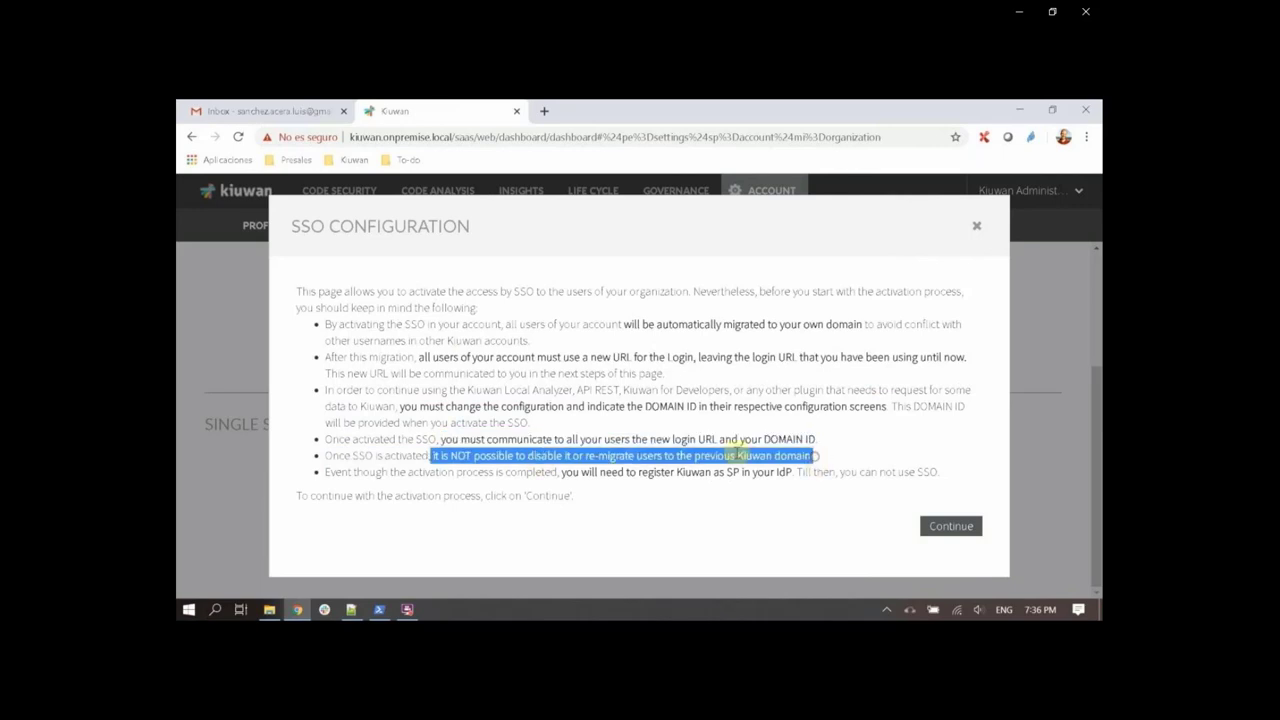
{"action": "left_click_drag", "start_coordinate": [560, 472], "coordinate": [790, 472]}
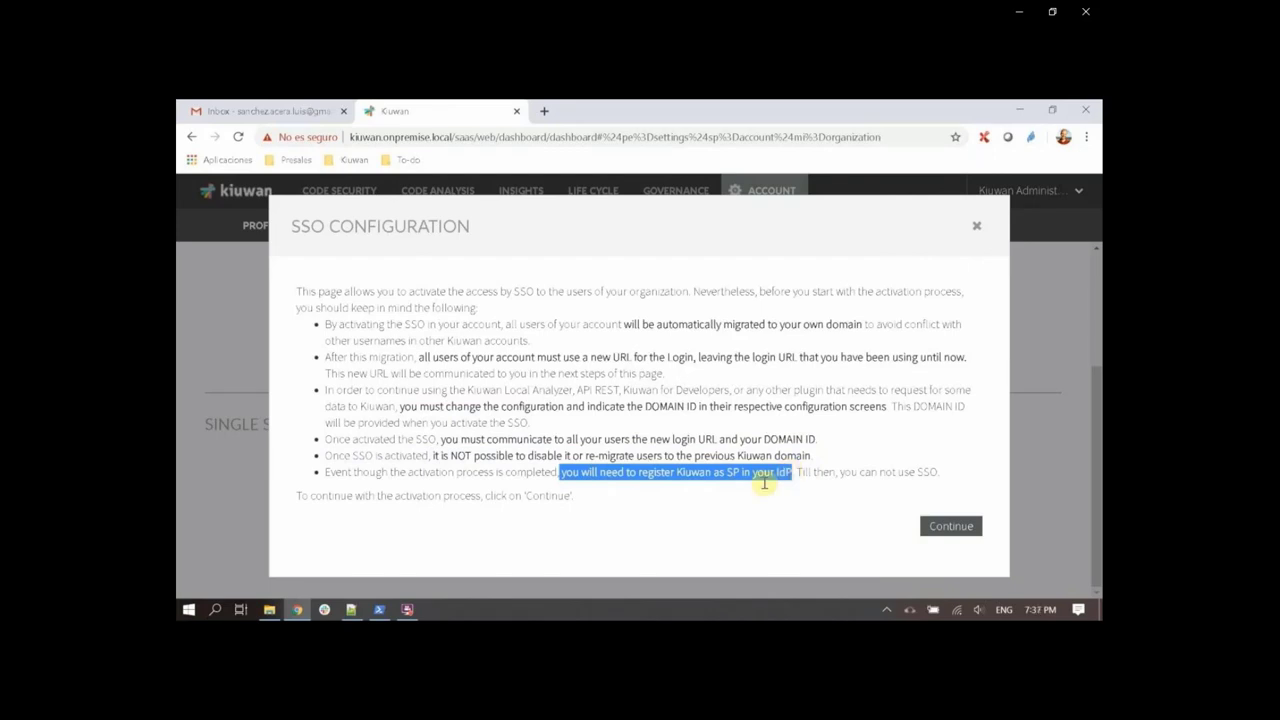
Upload FederationMetadata as the IdP metadata XML, with 'My IdP is Azure AD' unchecked, and continue.
{"action": "left_click", "coordinate": [958, 532]}
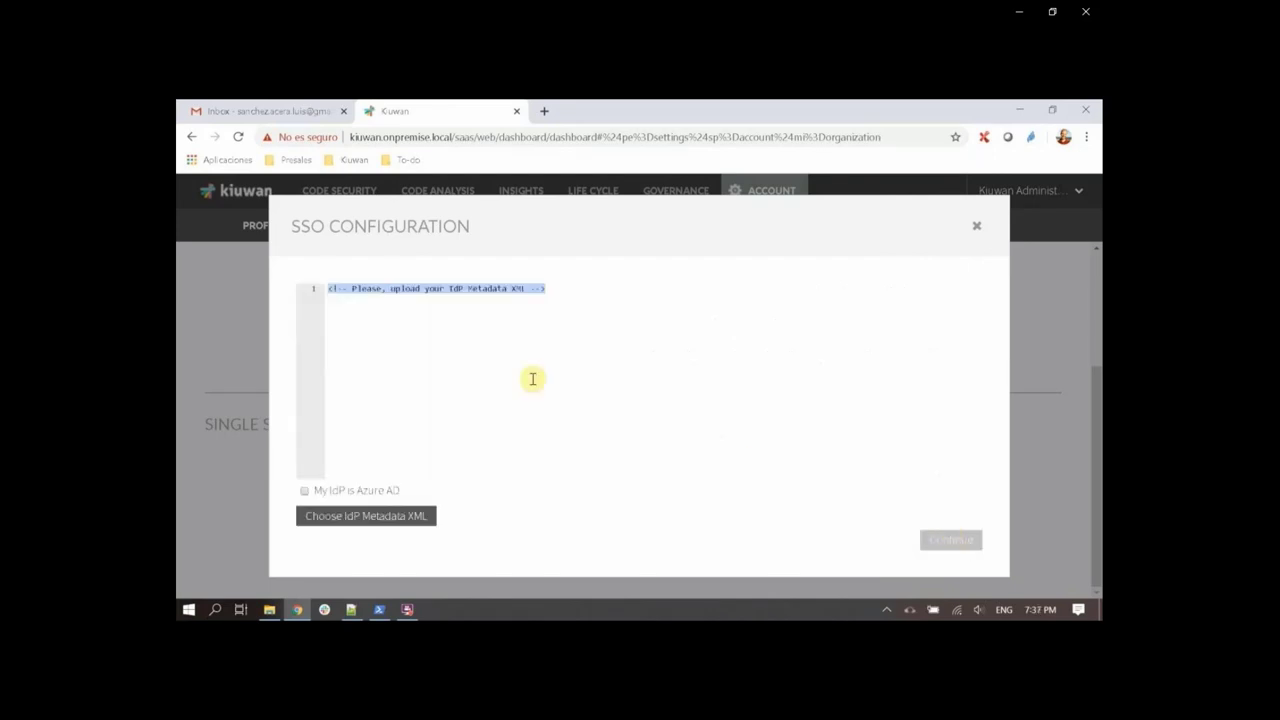
{"action": "left_click", "coordinate": [304, 491]}
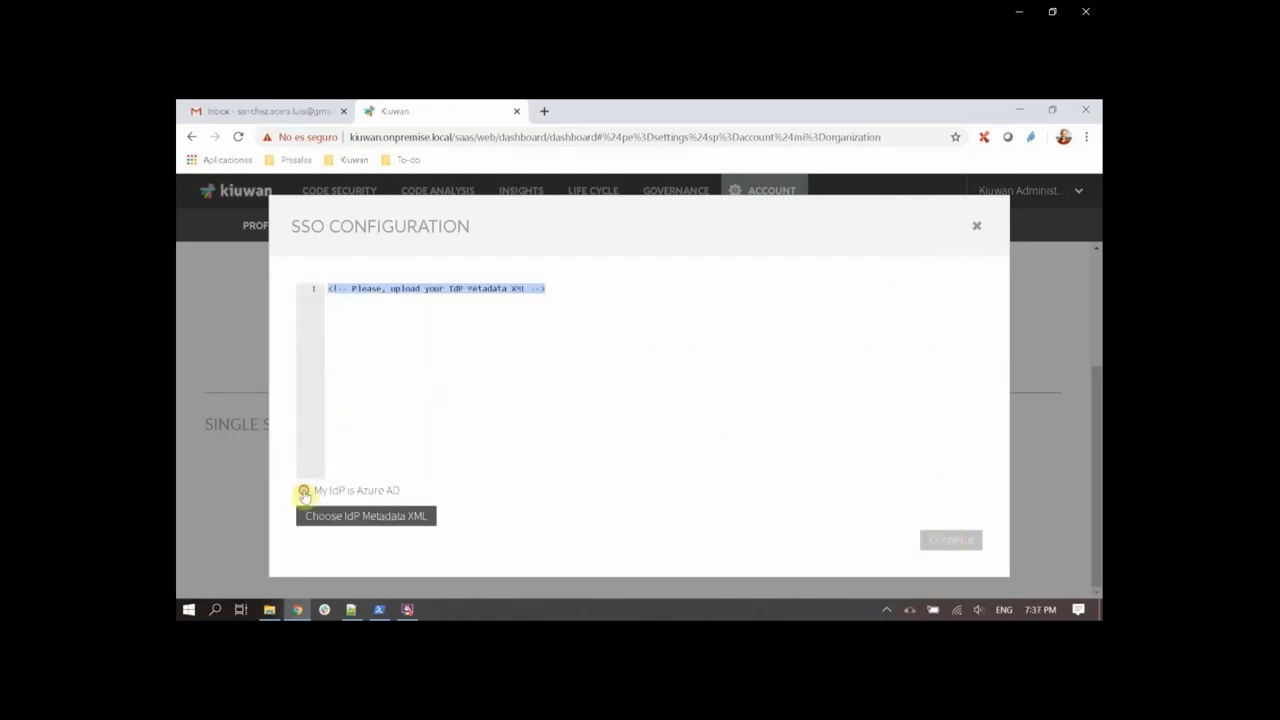
{"action": "left_click", "coordinate": [331, 517]}
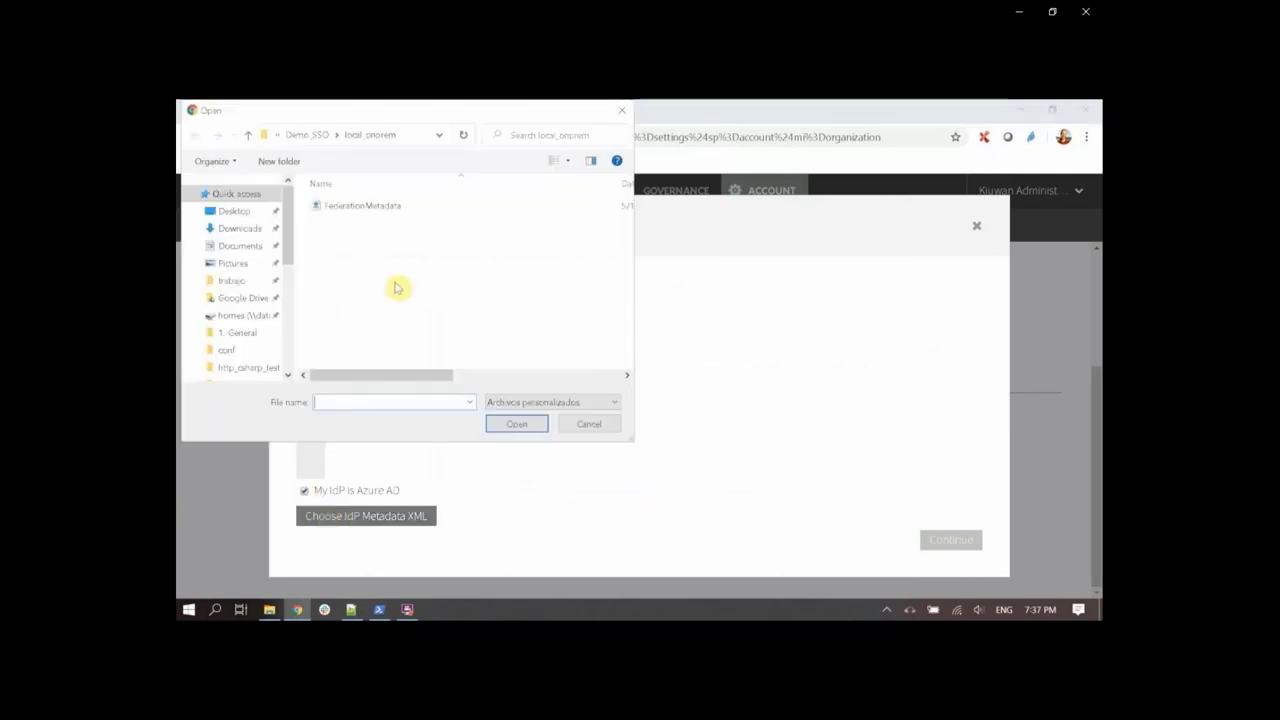
{"action": "left_click", "coordinate": [376, 207]}
{"action": "left_click", "coordinate": [535, 423]}
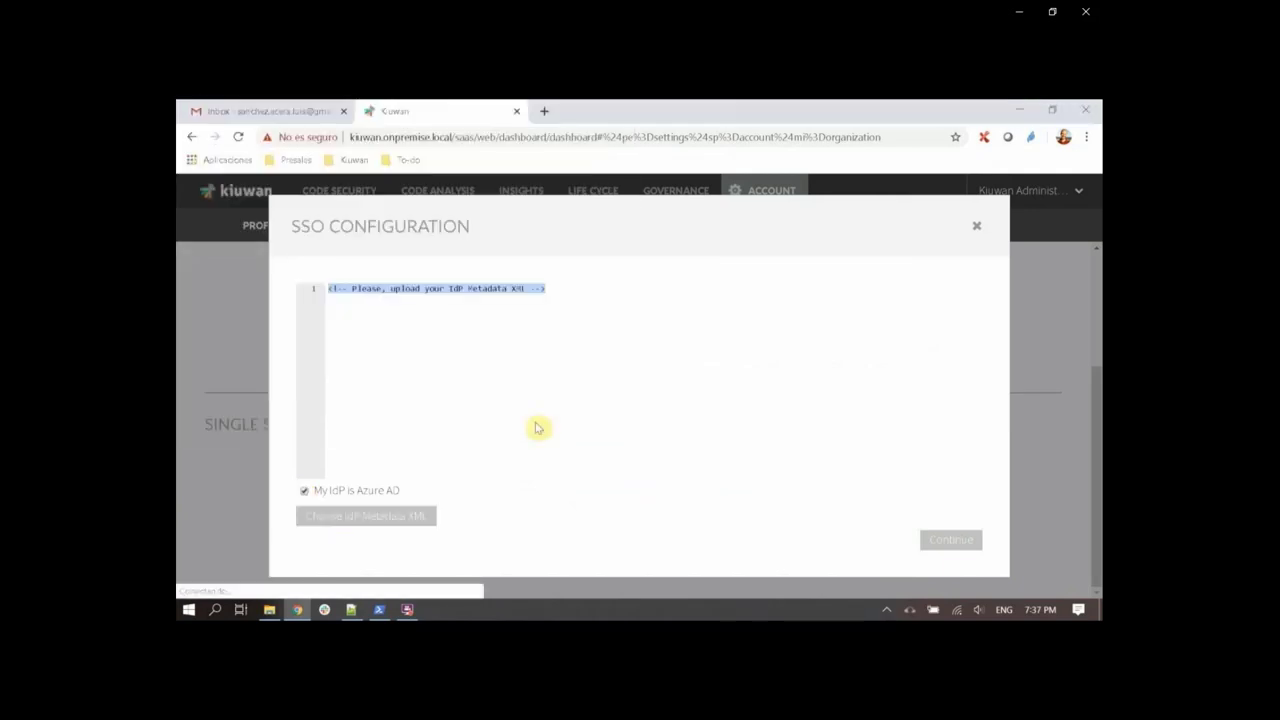
{"action": "left_click", "coordinate": [382, 489]}
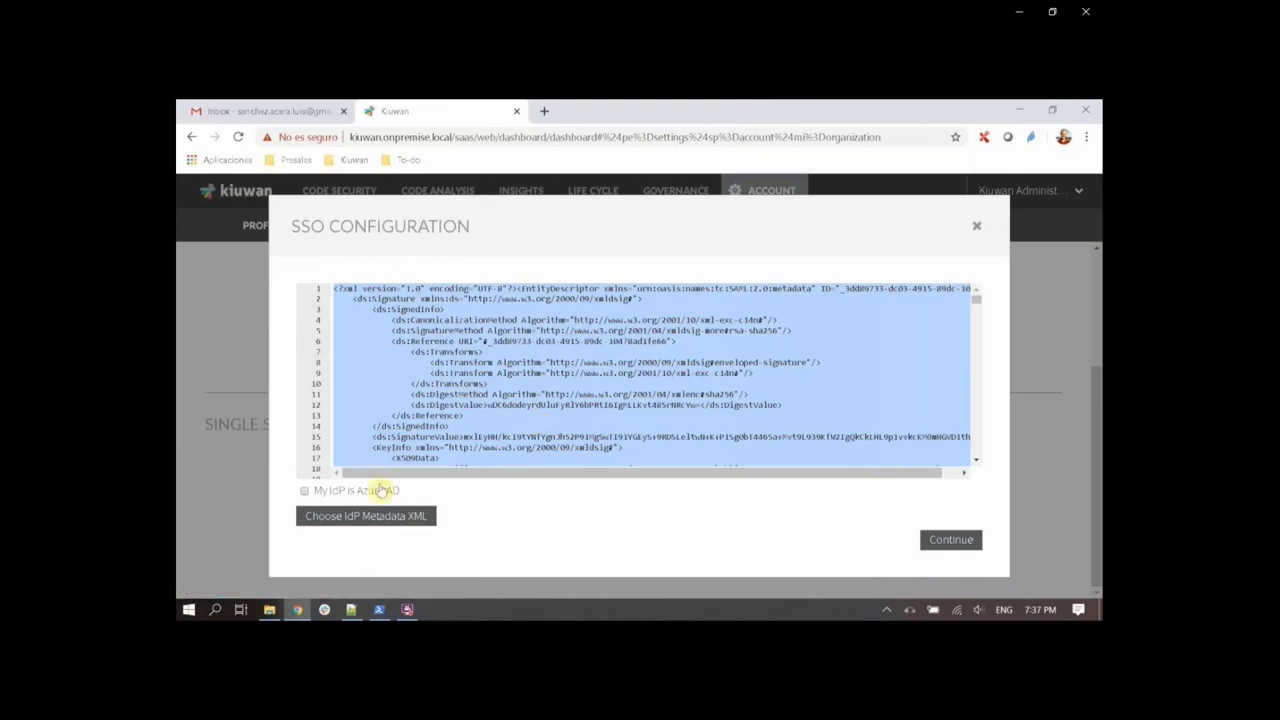
{"action": "left_click", "coordinate": [363, 492]}
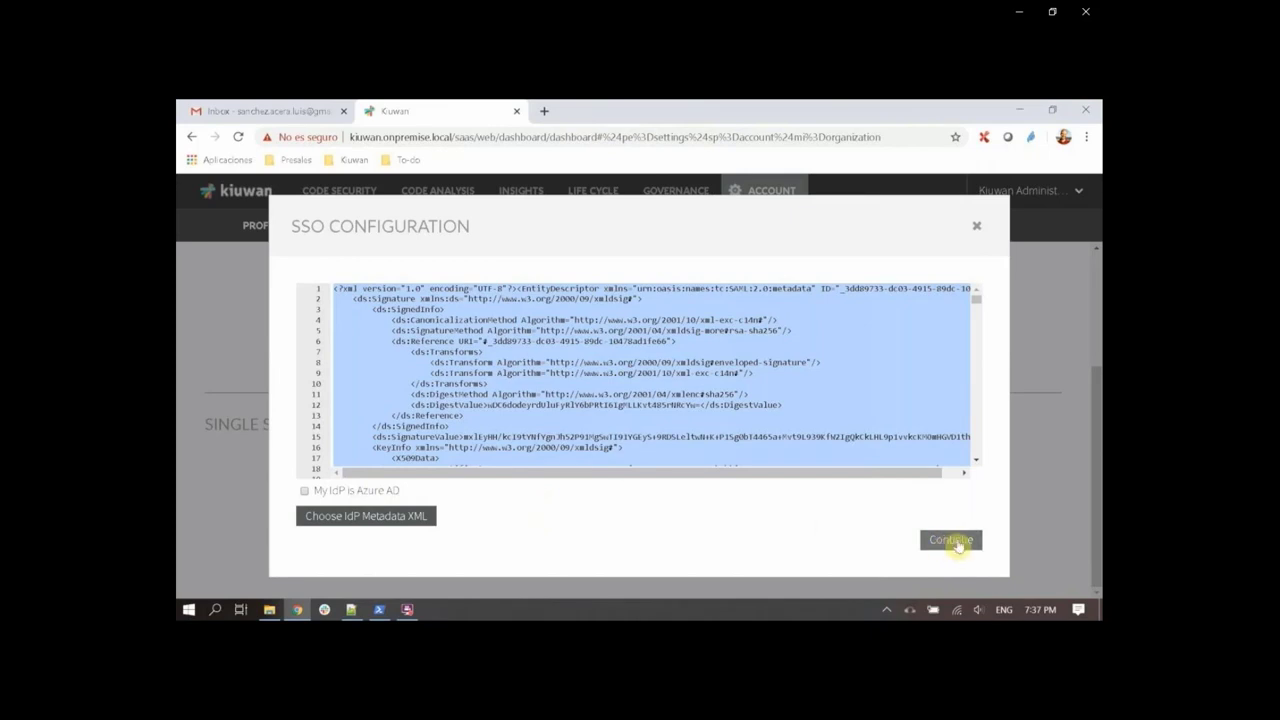
{"action": "left_click", "coordinate": [955, 541]}
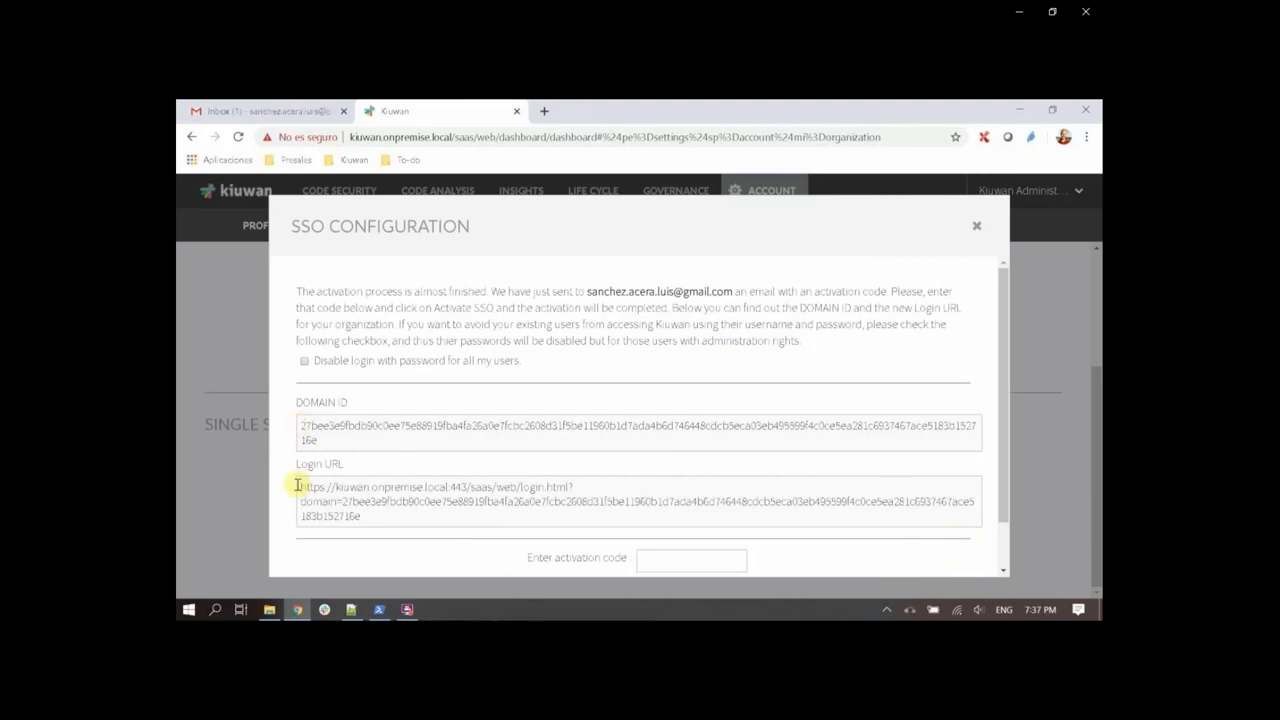
Copy the new SSO login URL and enter the activation code received by e-mail.
{"action": "left_click_drag", "start_coordinate": [302, 486], "coordinate": [388, 514]}
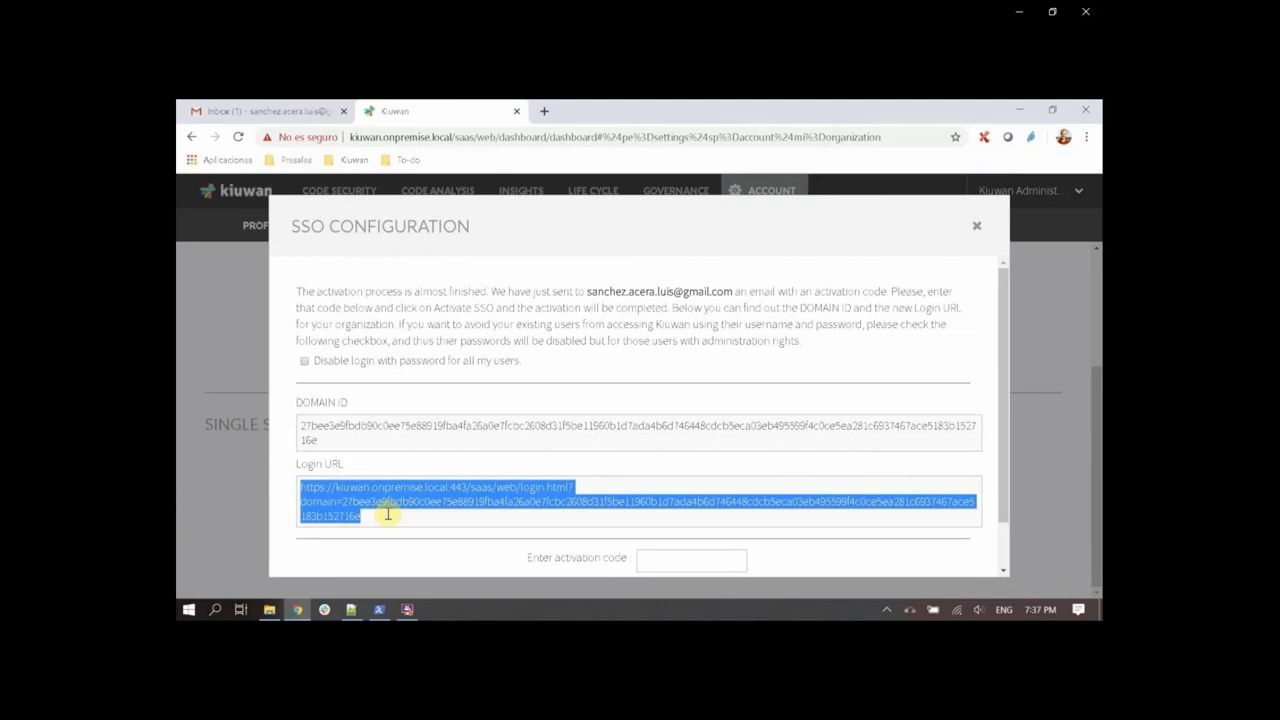
{"action": "key", "text": "space"}
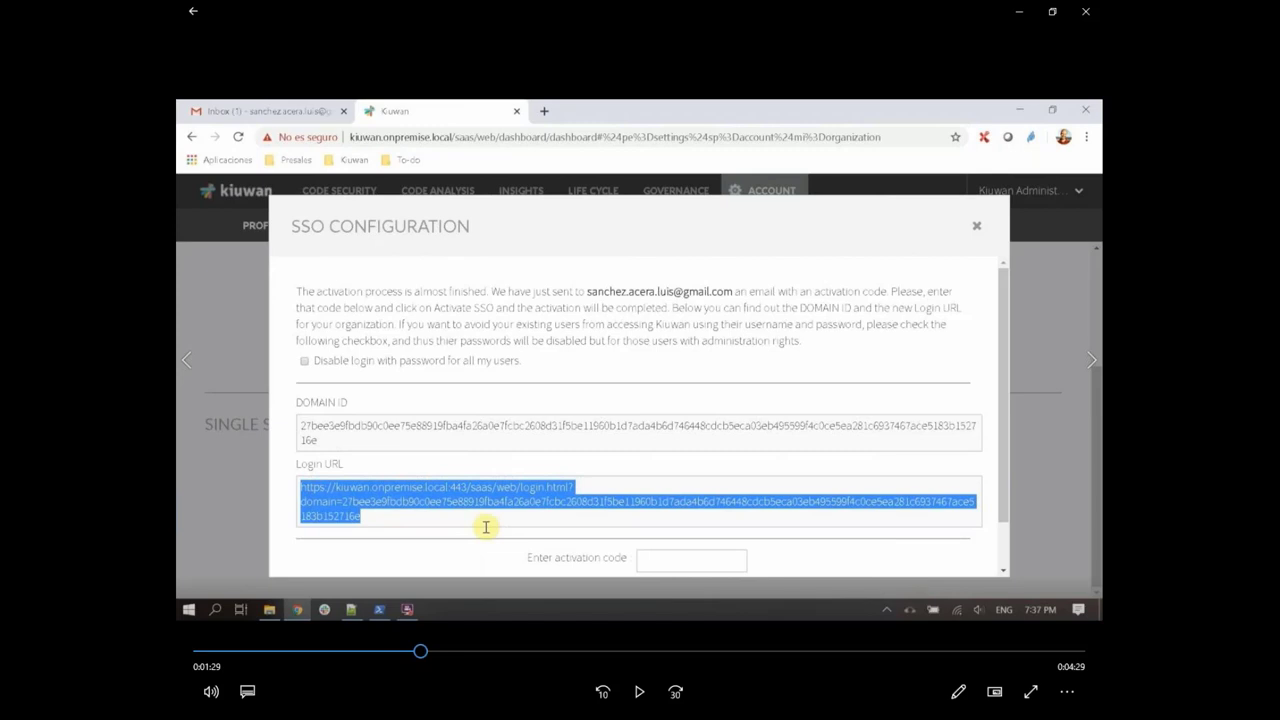
{"action": "key", "text": "space"}
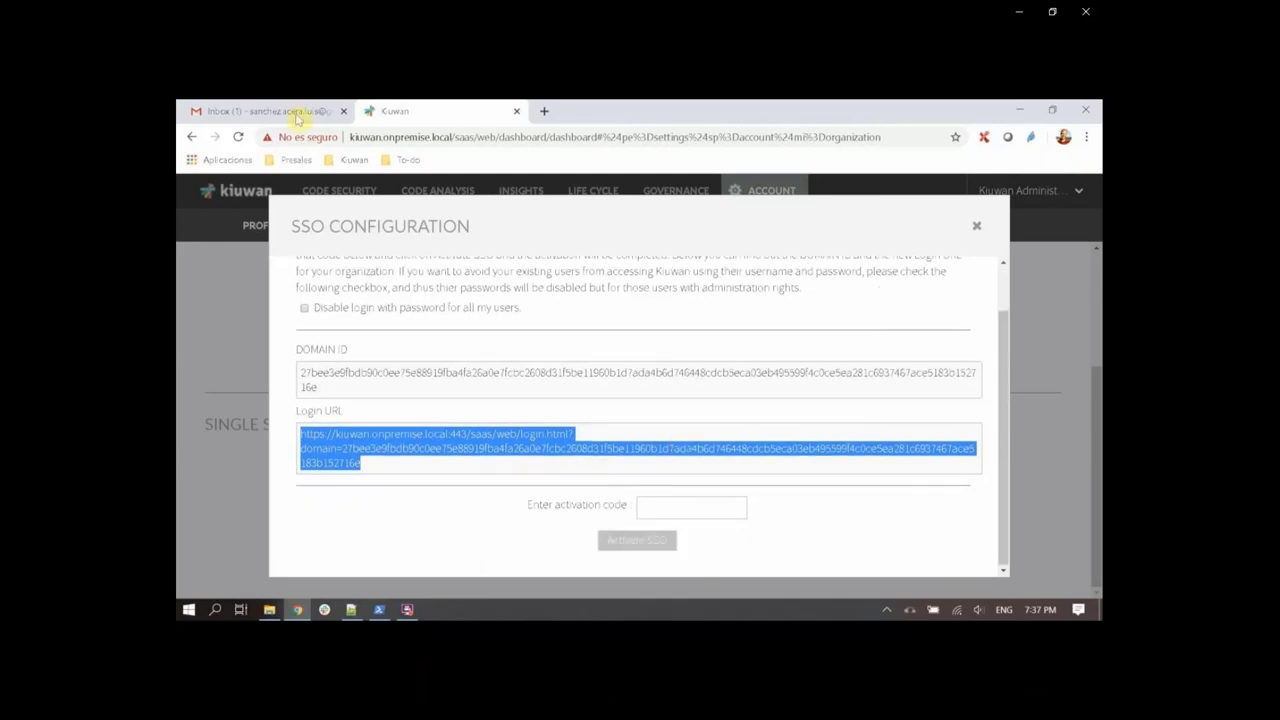
{"action": "key", "text": "space"}
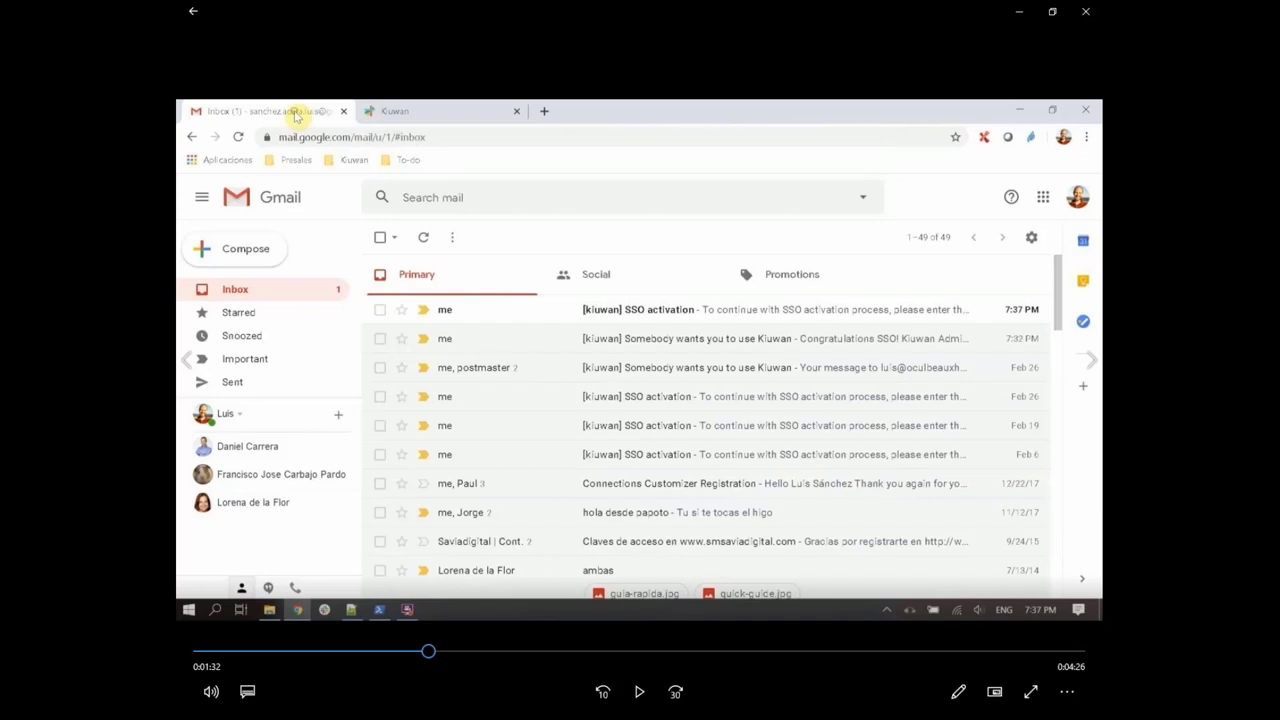
{"action": "key", "text": "space"}
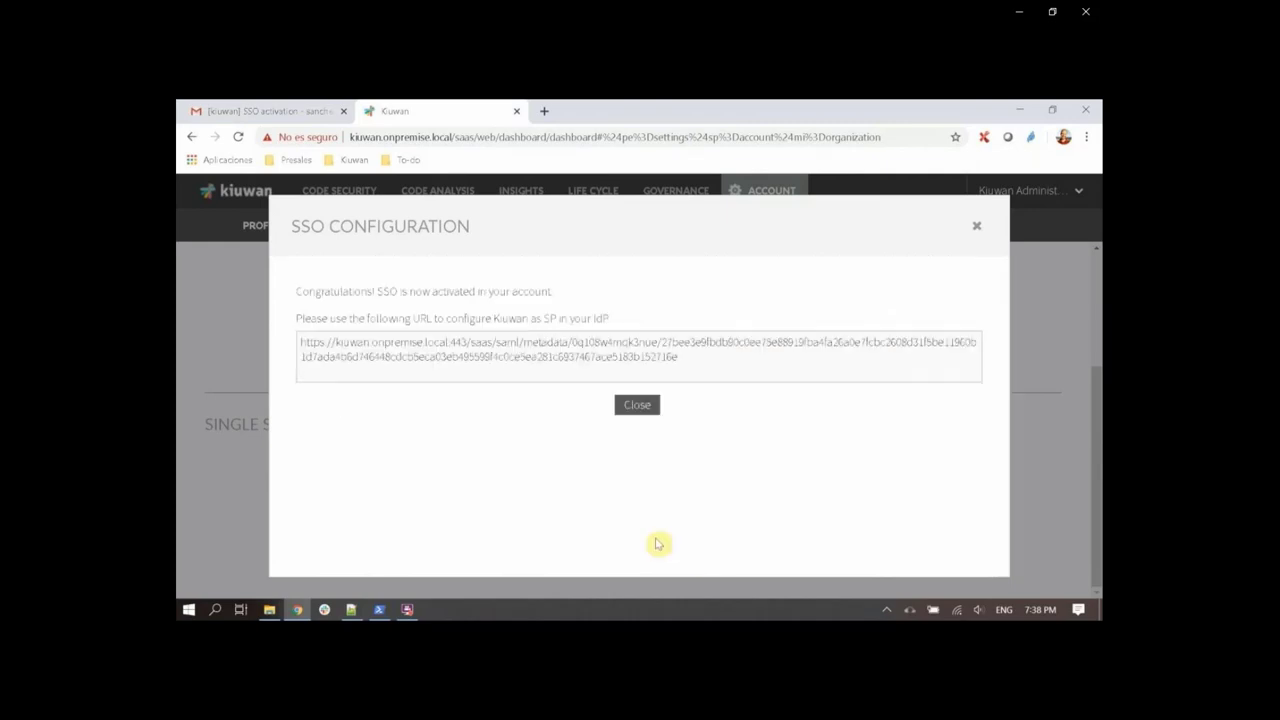
Activate SSO and select the SP metadata URL shown in the confirmation.
{"action": "key", "text": "space"}
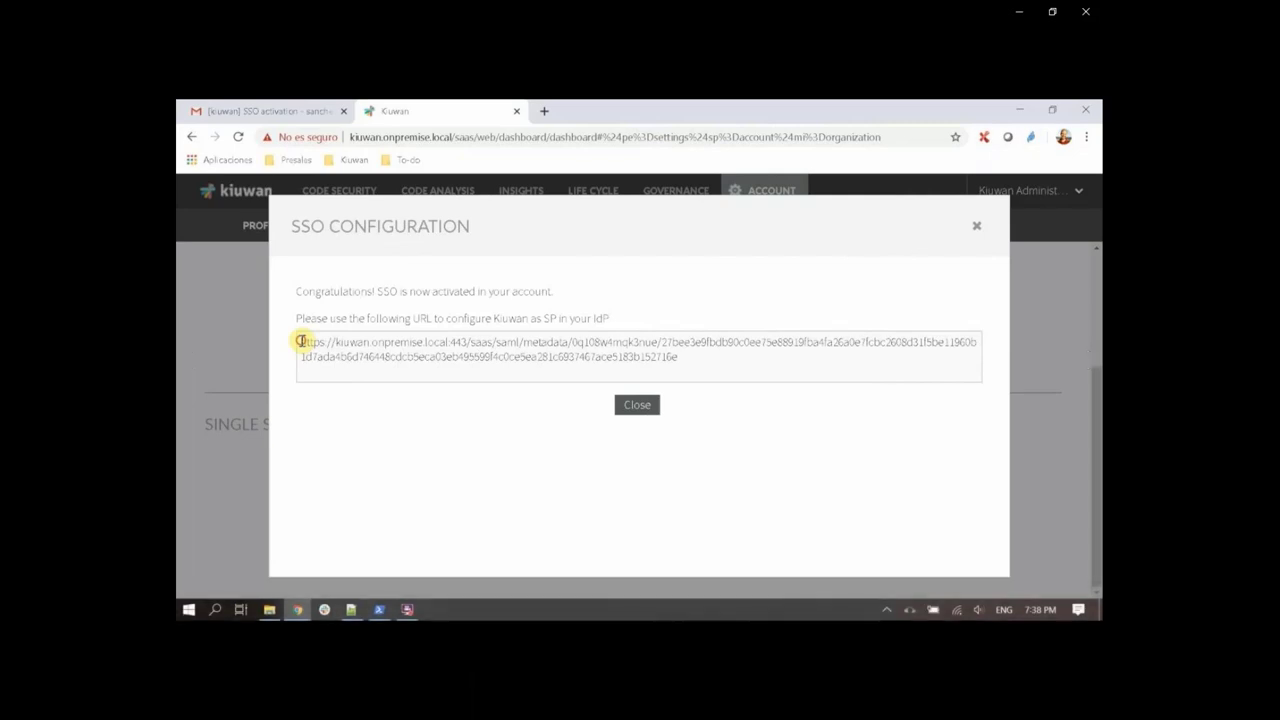
{"action": "left_click_drag", "start_coordinate": [300, 341], "coordinate": [727, 363]}
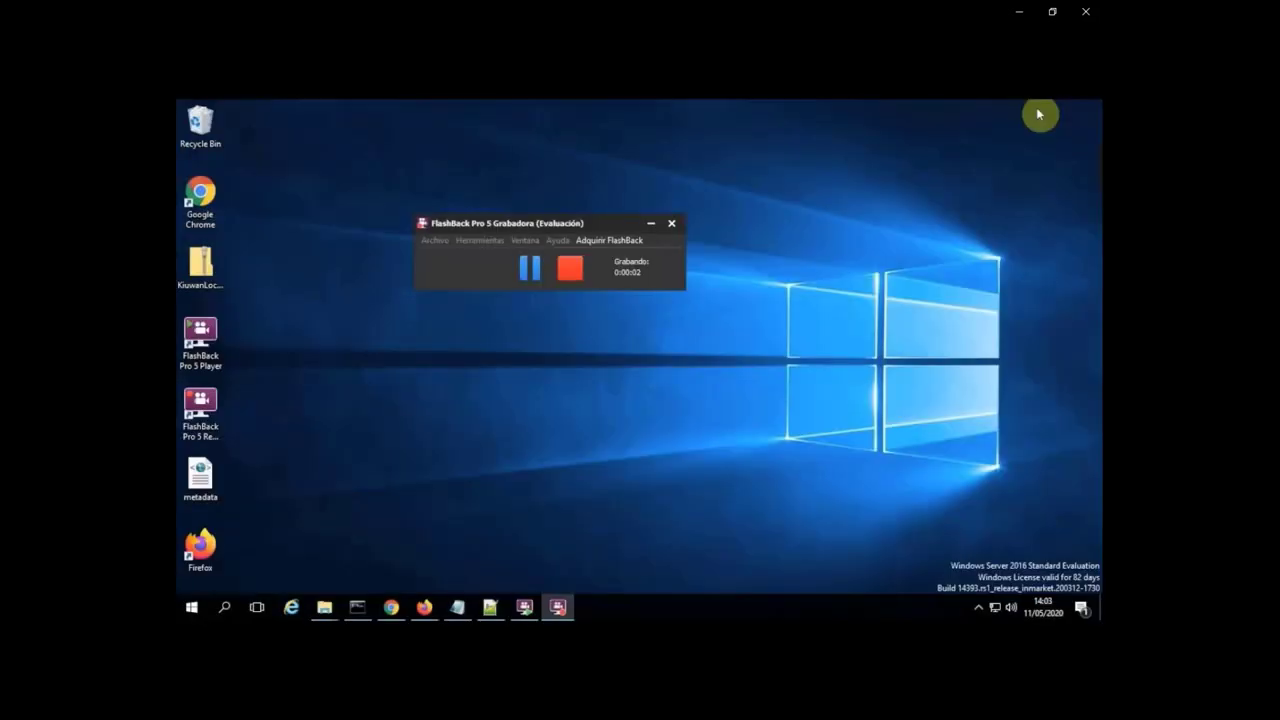
Launch AD FS Management and start the Add Relying Party Trust wizard.
{"action": "left_click", "coordinate": [190, 607]}
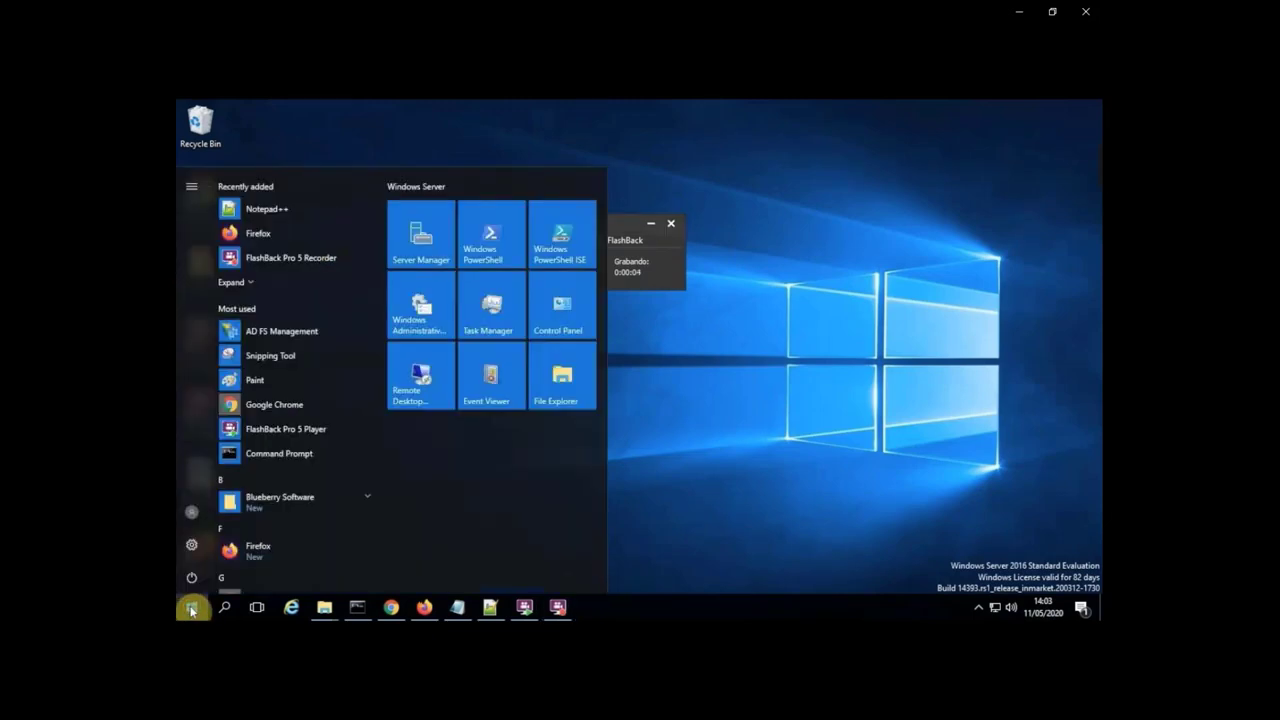
{"action": "left_click", "coordinate": [284, 335]}
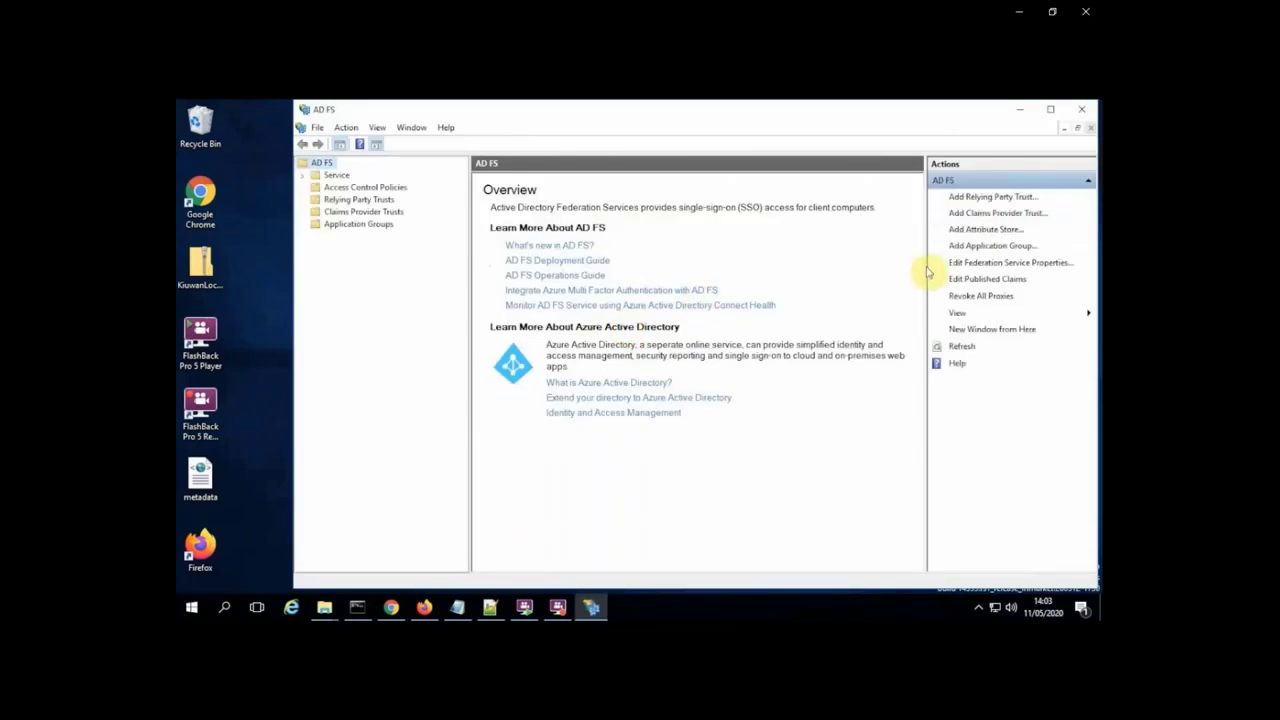
{"action": "left_click", "coordinate": [995, 198]}
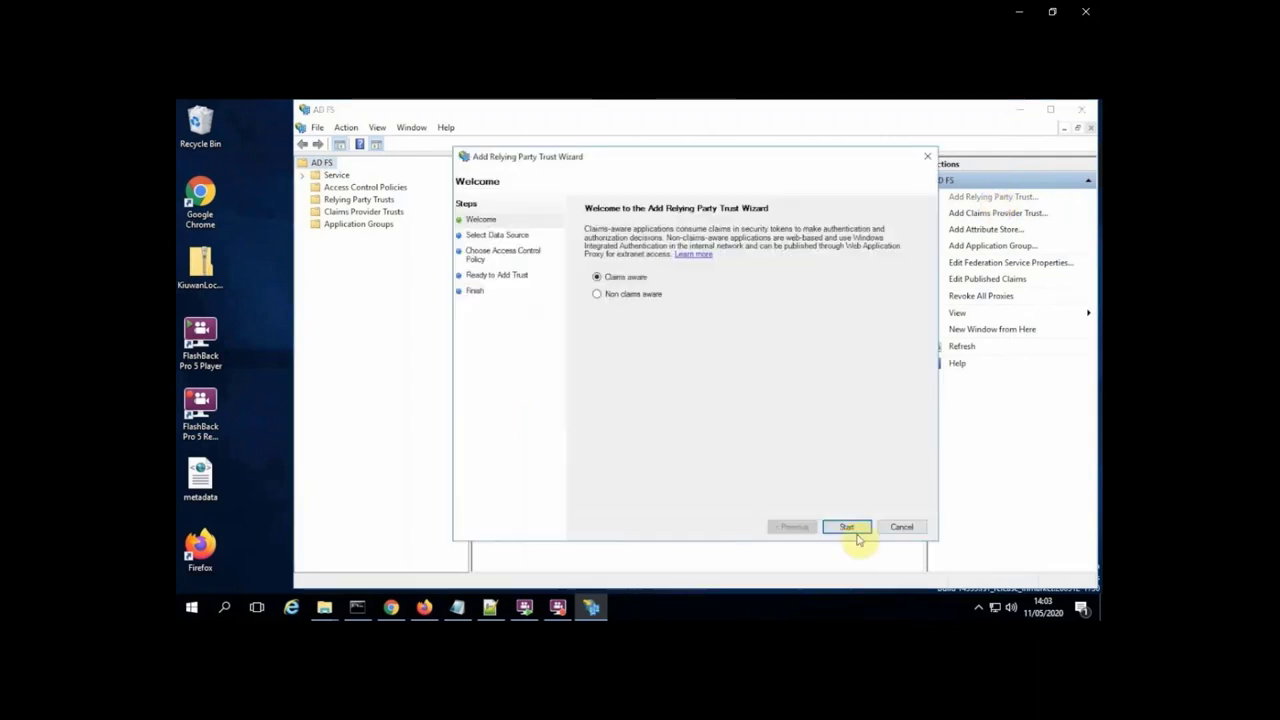
{"action": "left_click", "coordinate": [855, 533]}
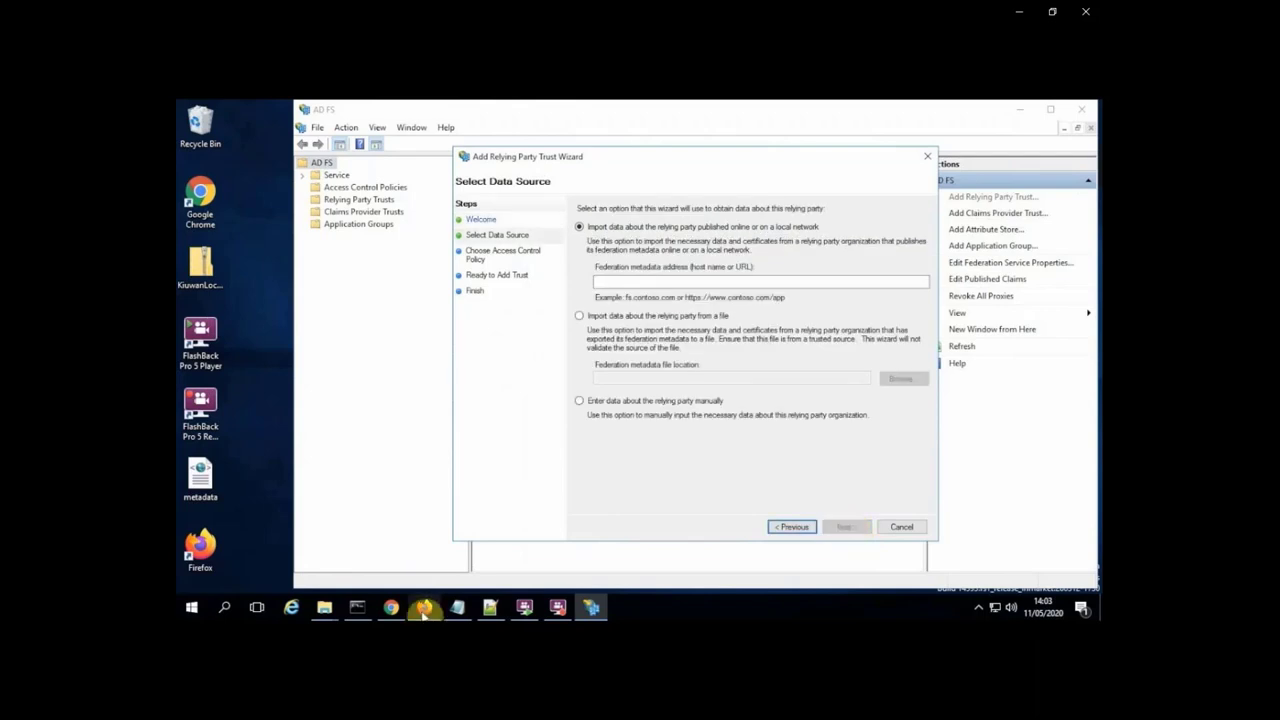
Paste the Kiuwan metadata URL from the notes into the Federation metadata address field.
{"action": "left_click", "coordinate": [457, 607]}
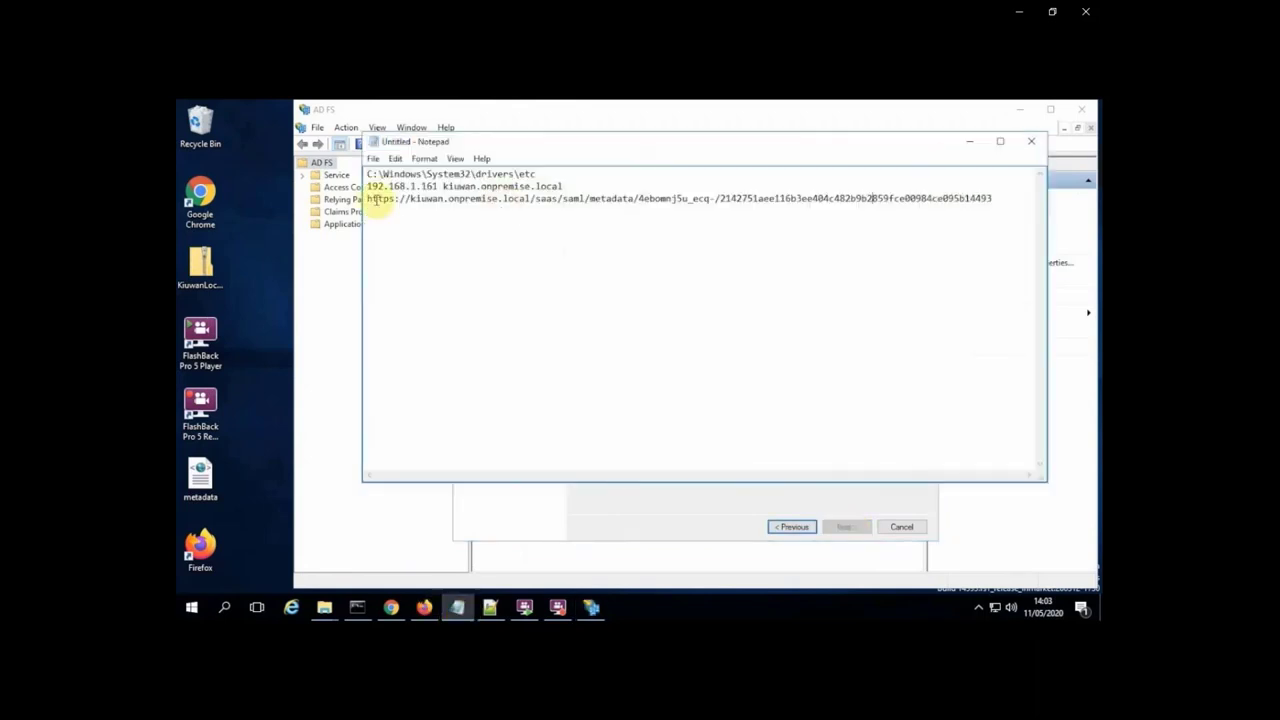
{"action": "left_click_drag", "start_coordinate": [368, 198], "coordinate": [995, 198]}
{"action": "right_click", "coordinate": [643, 199]}
{"action": "left_click", "coordinate": [670, 246]}
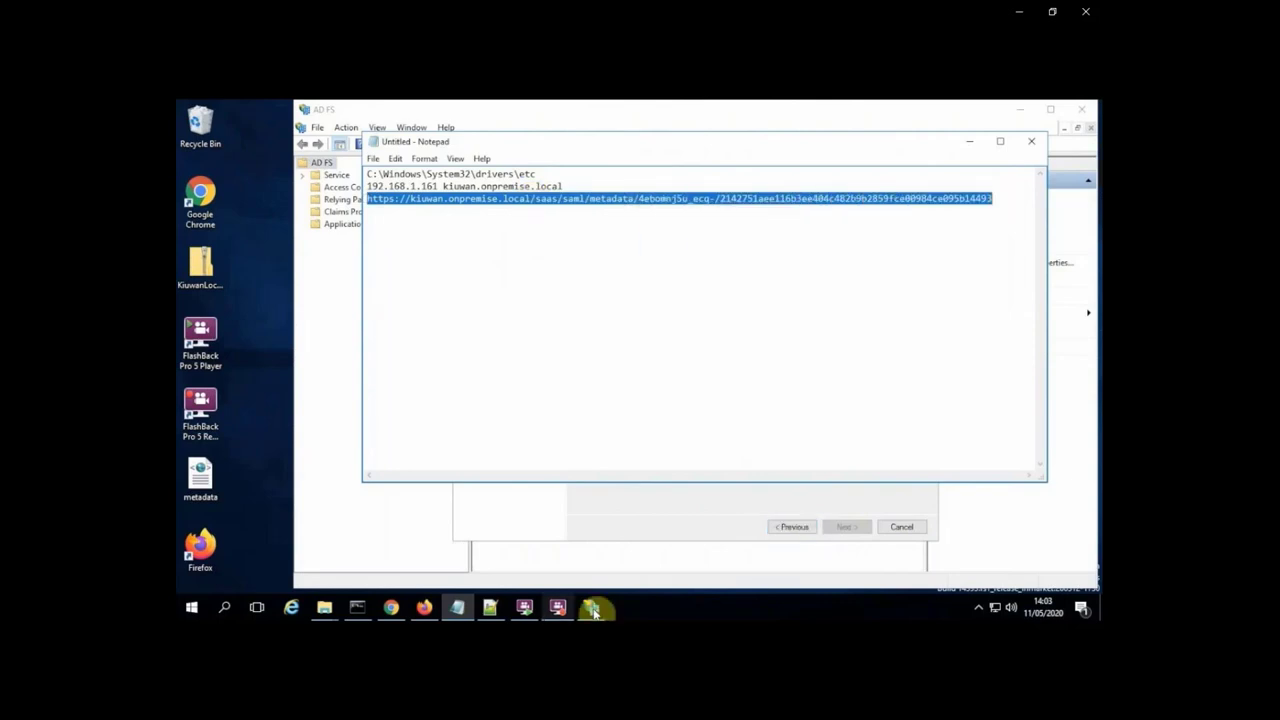
{"action": "left_click", "coordinate": [591, 607]}
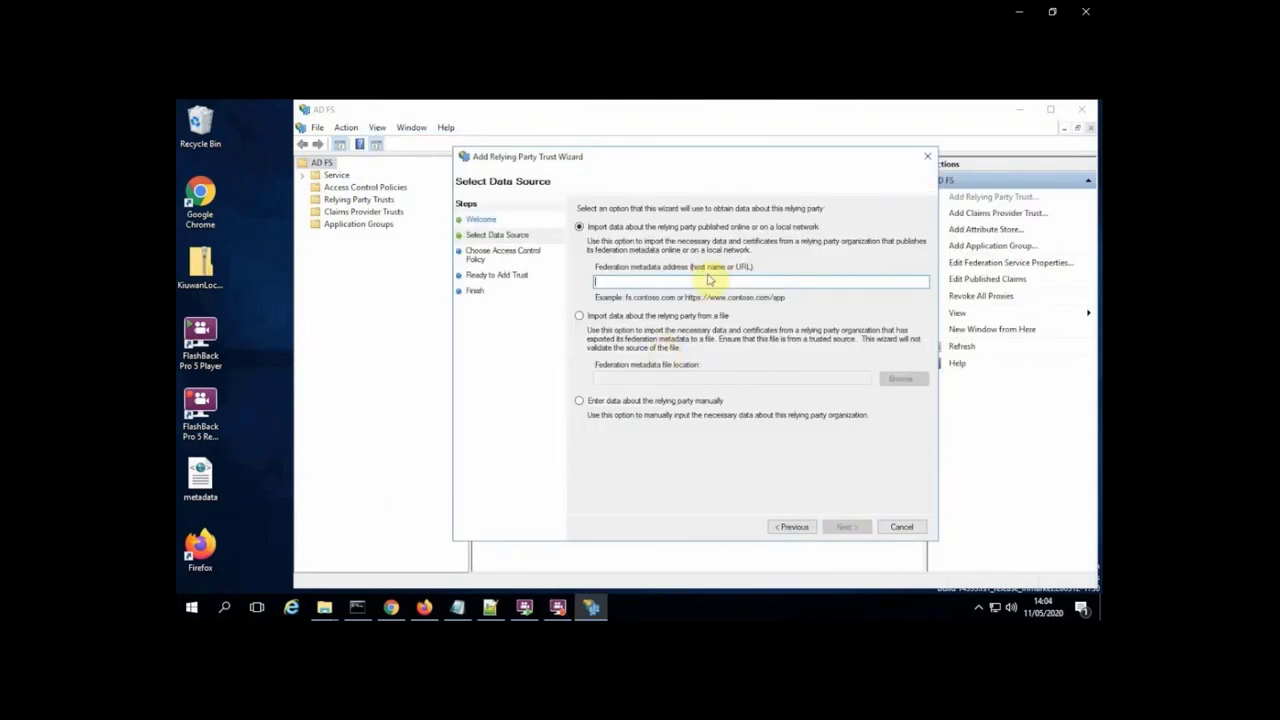
{"action": "right_click", "coordinate": [709, 284]}
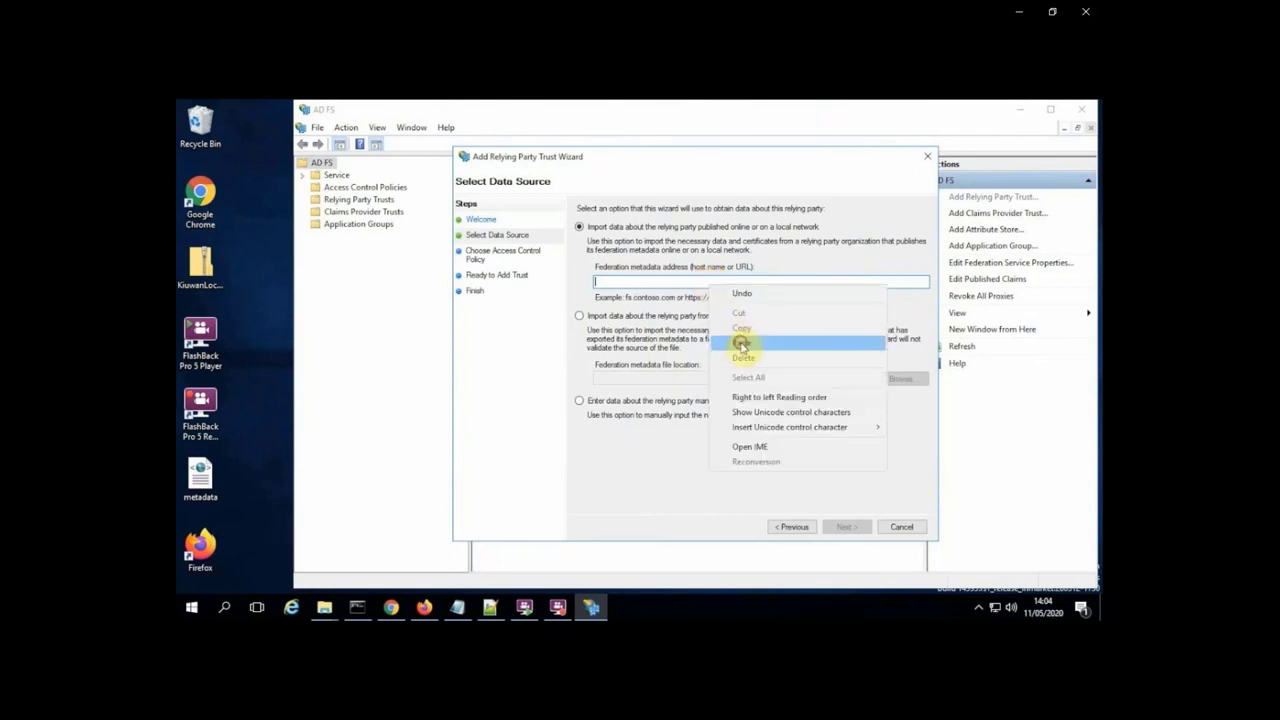
{"action": "left_click", "coordinate": [741, 343]}
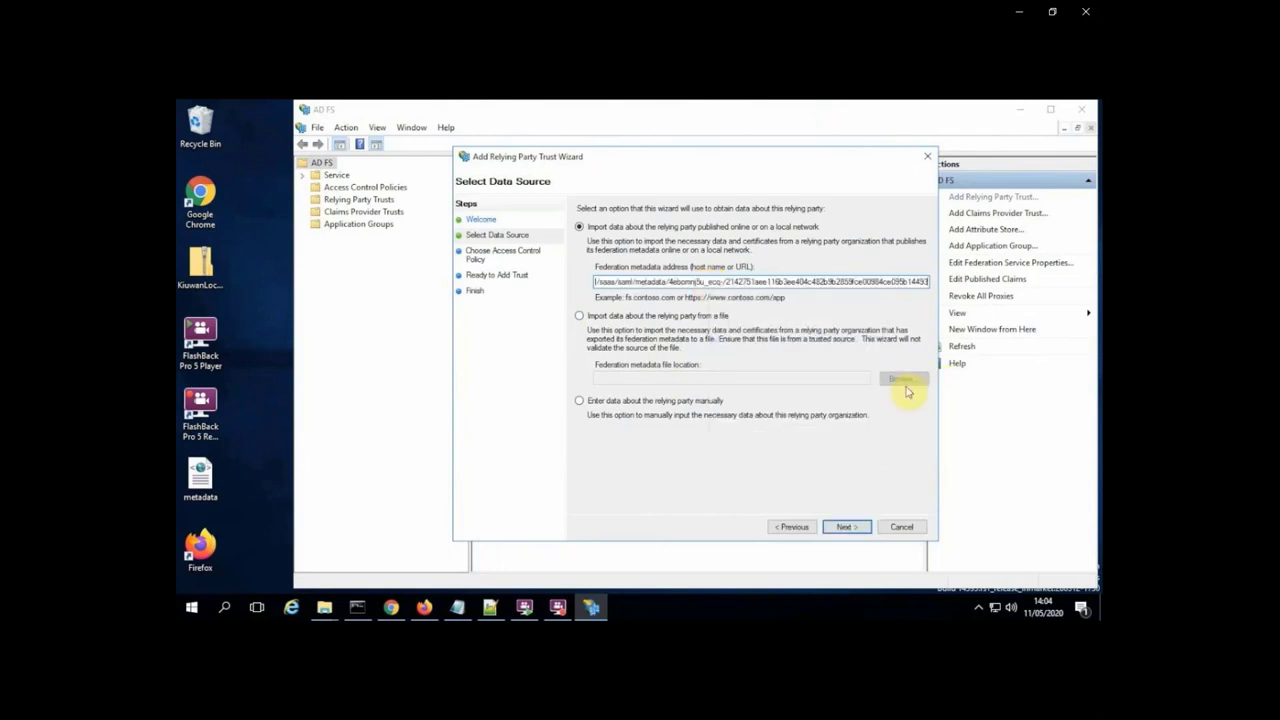
{"action": "left_click", "coordinate": [846, 527]}
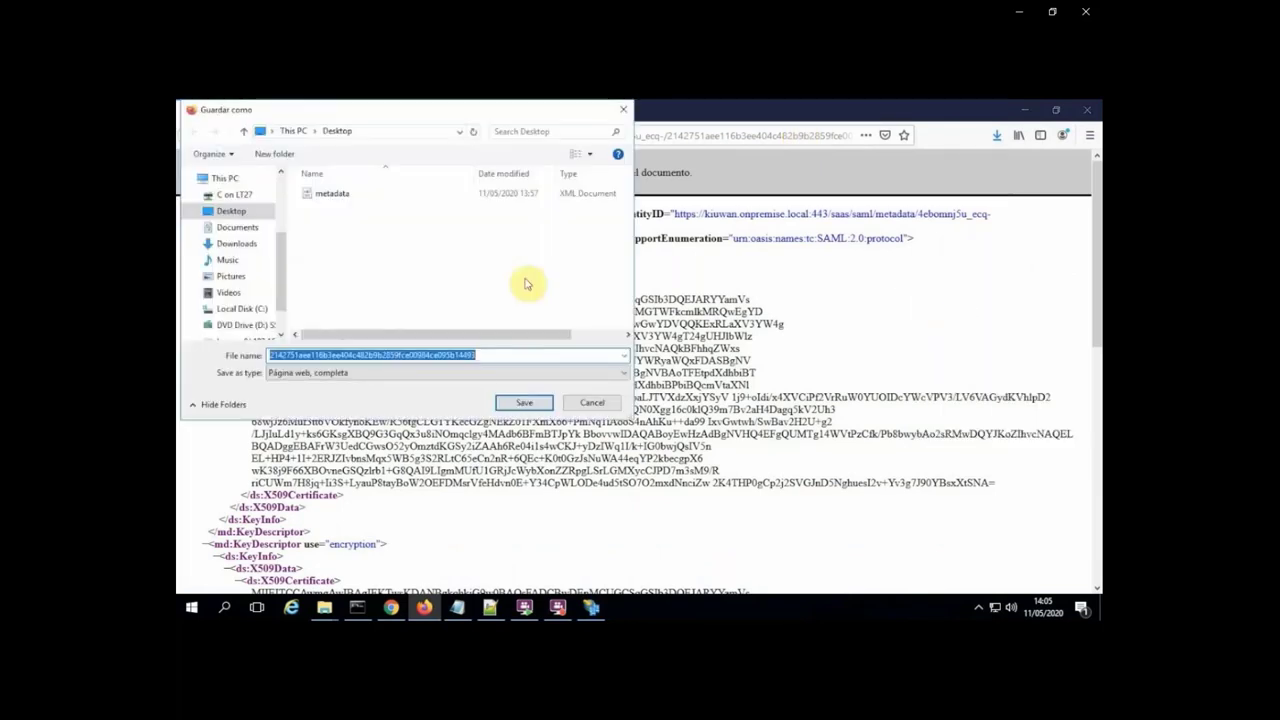
Save the Kiuwan SAML metadata page to the Desktop as 'metadata'.
{"action": "left_click", "coordinate": [322, 195]}
{"action": "left_click", "coordinate": [524, 402]}
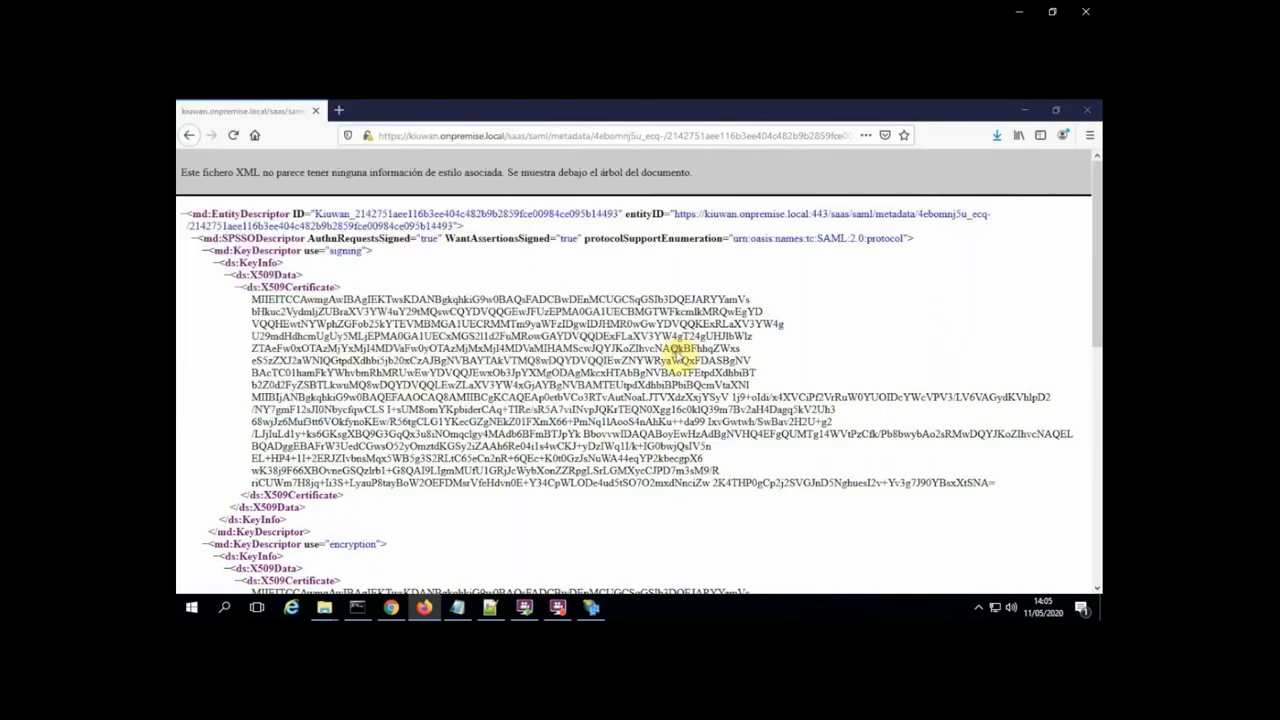
Import the relying party data from Desktop\metadata.xml.
{"action": "left_click", "coordinate": [1030, 110]}
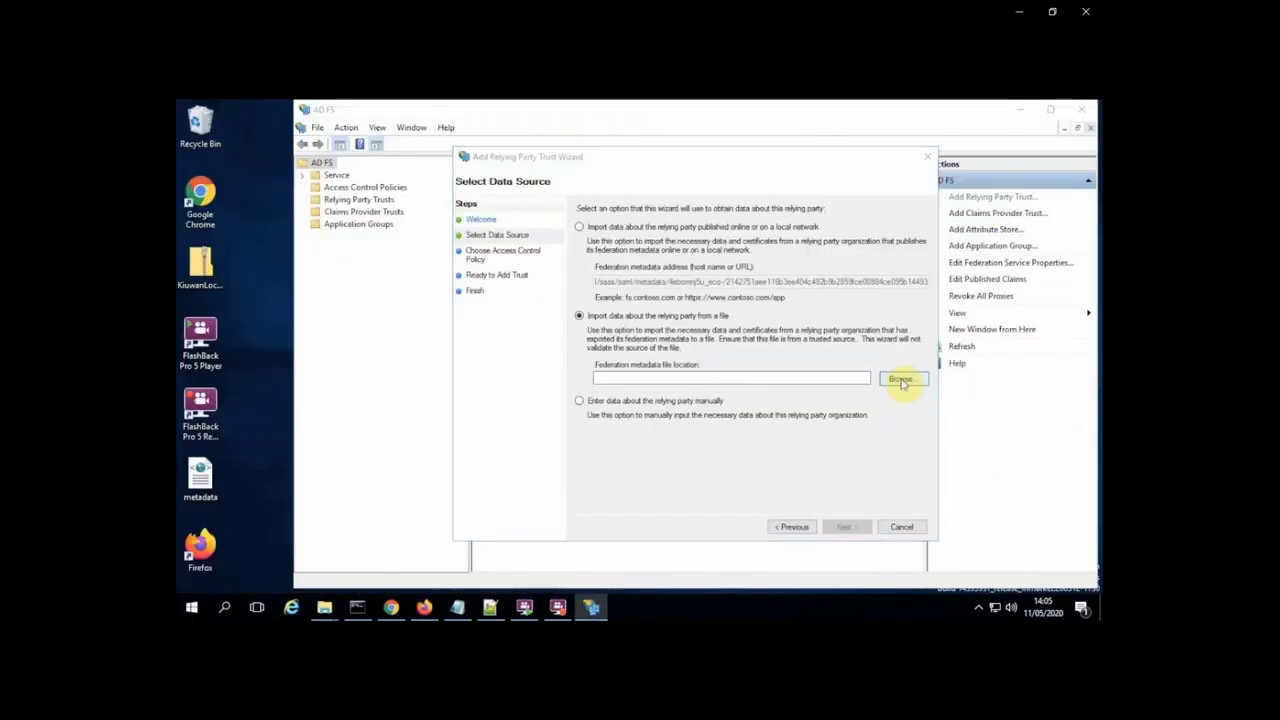
{"action": "left_click", "coordinate": [901, 380]}
{"action": "left_click", "coordinate": [505, 281]}
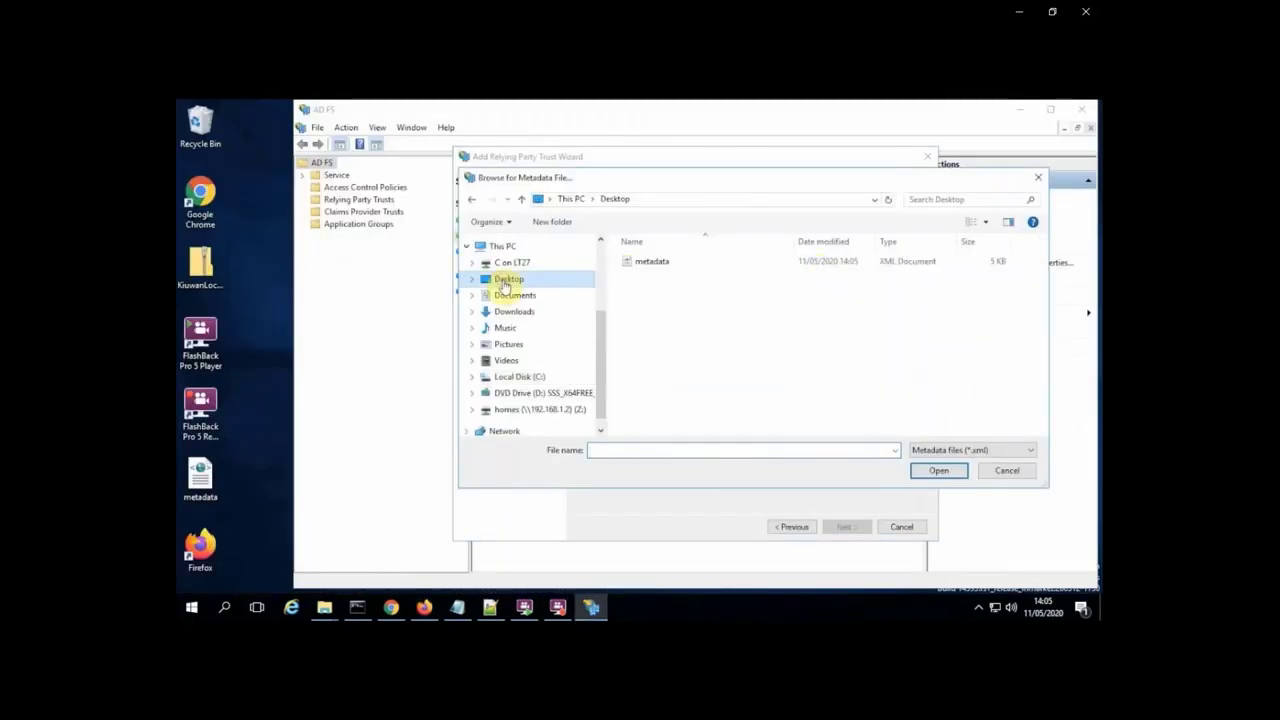
{"action": "double_click", "coordinate": [648, 263]}
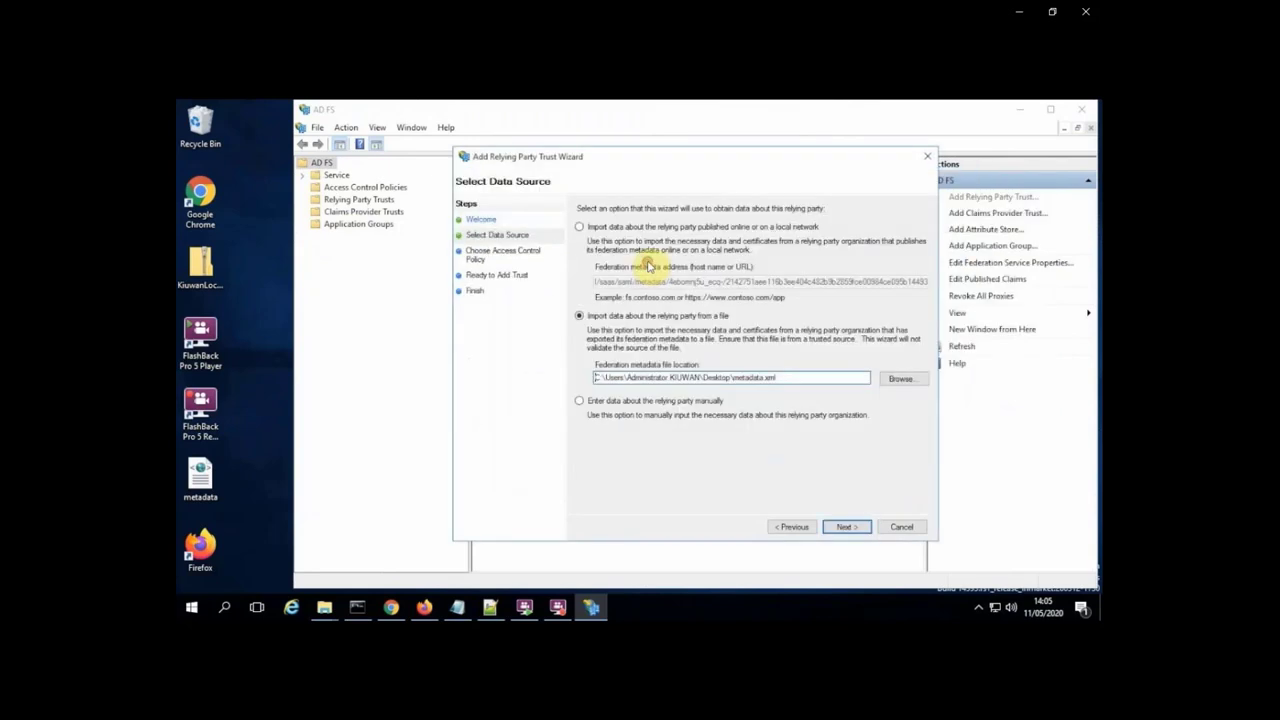
{"action": "left_click", "coordinate": [846, 527]}
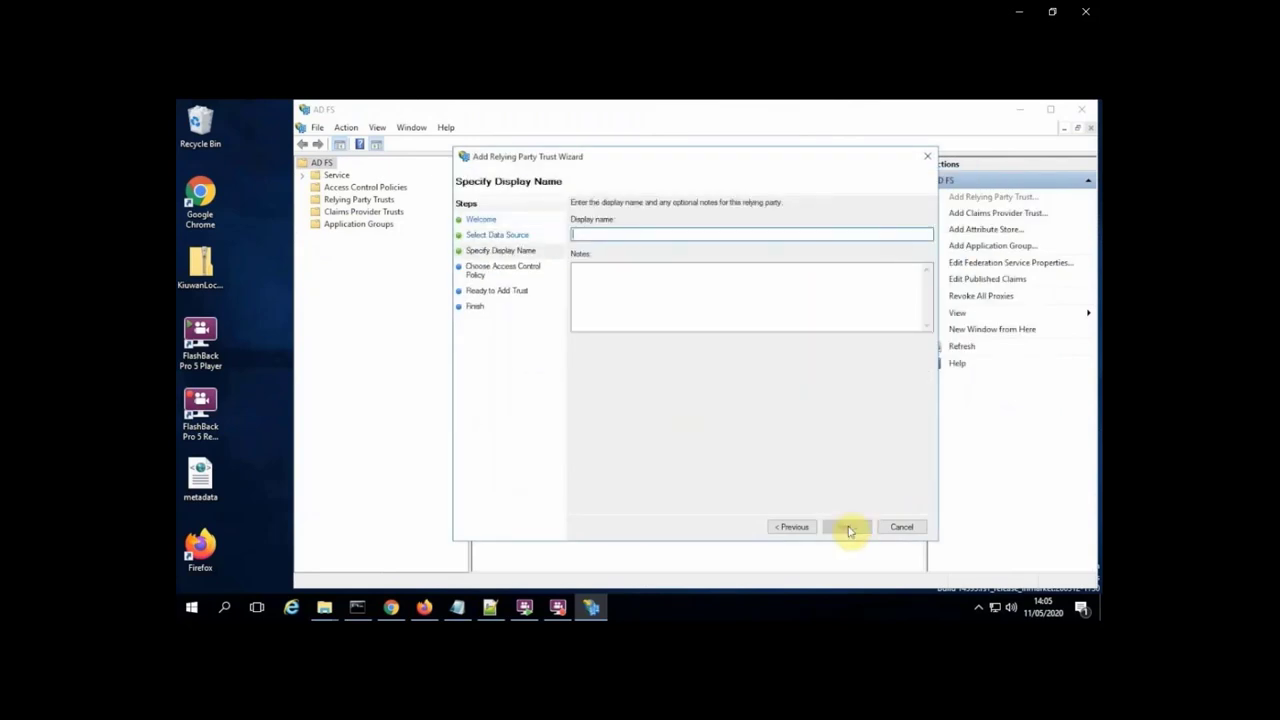
Name the trust 'My KDP', keep the access policy, review and add it.
{"action": "type", "text": "M"}
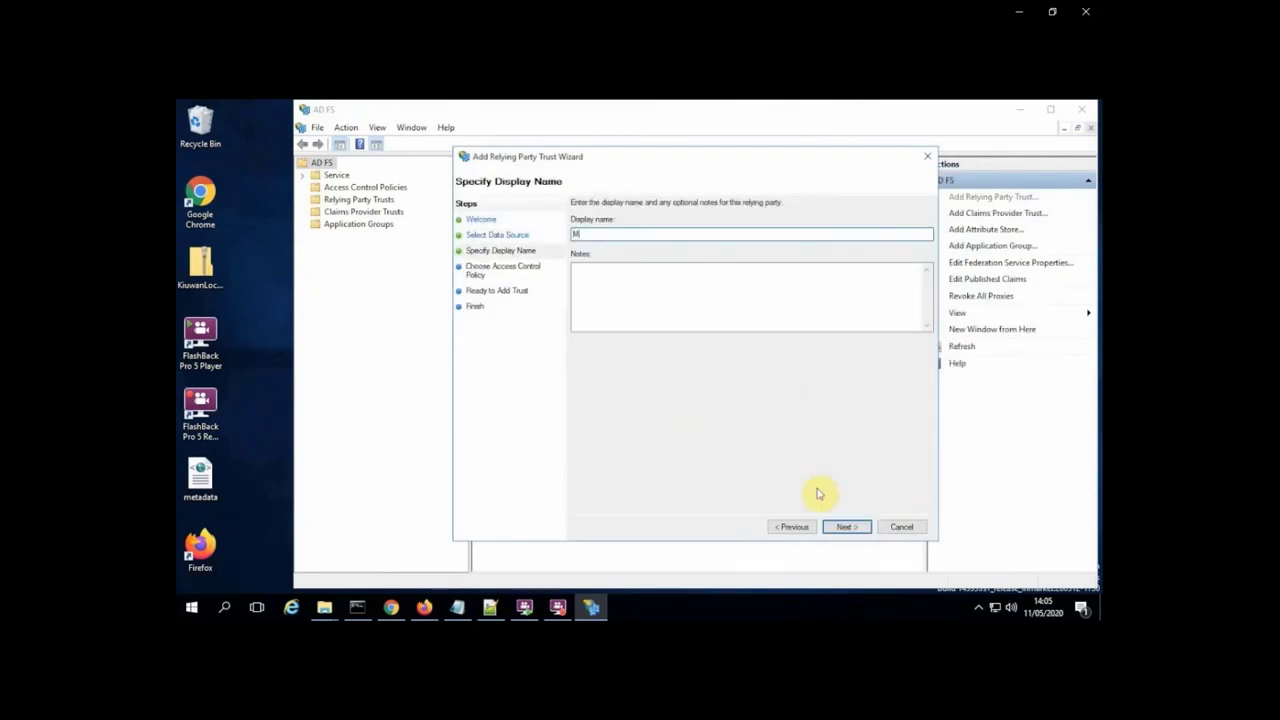
{"action": "type", "text": "y KDF"}
{"action": "left_click", "coordinate": [858, 530]}
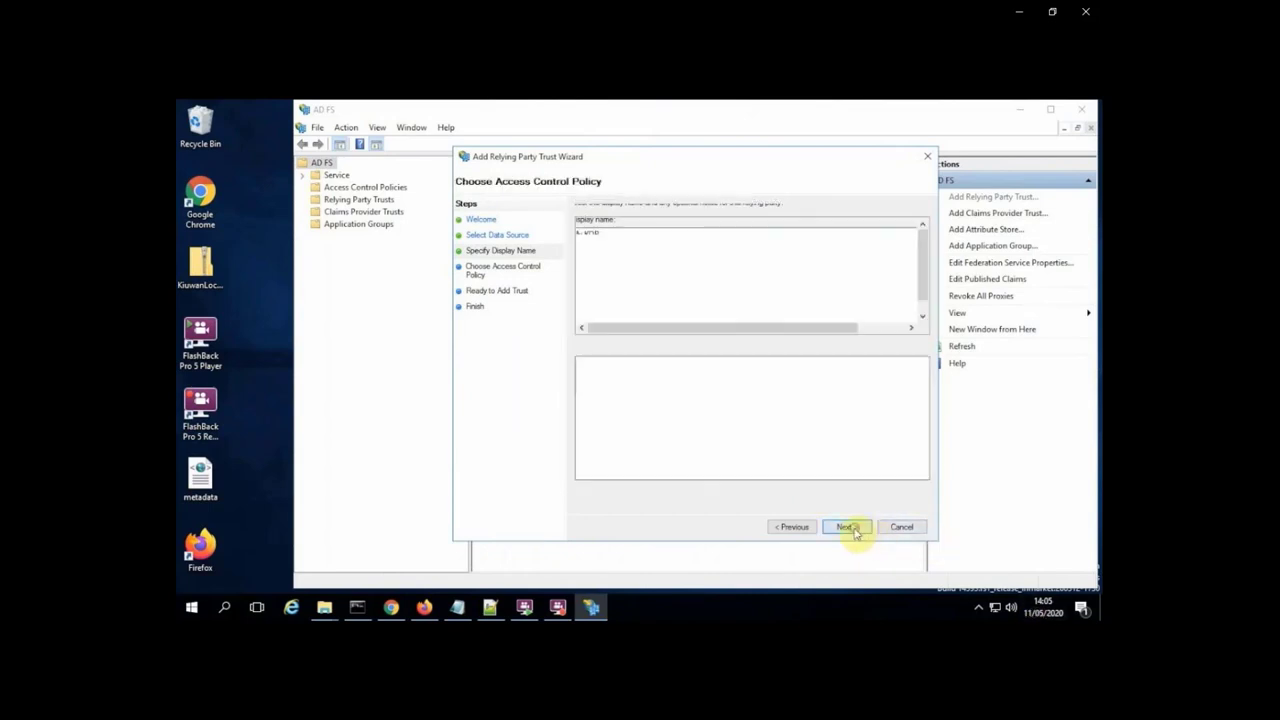
{"action": "left_click", "coordinate": [846, 527]}
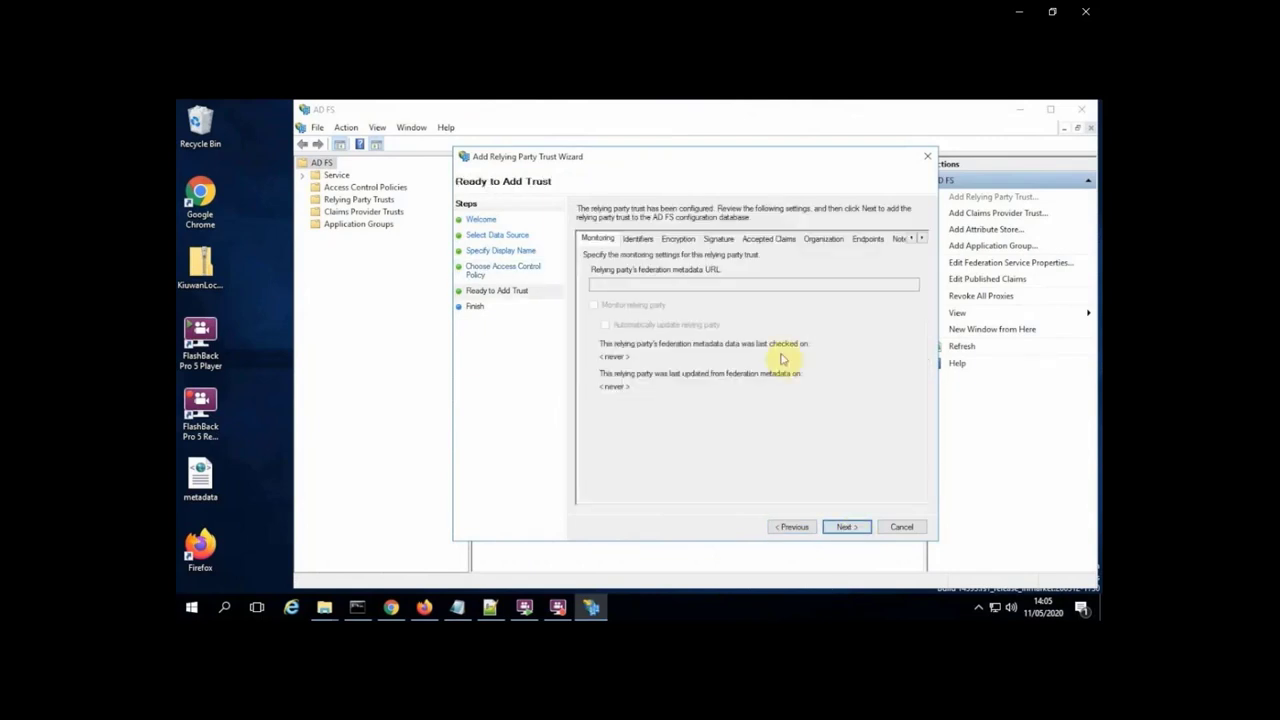
{"action": "left_click", "coordinate": [634, 240]}
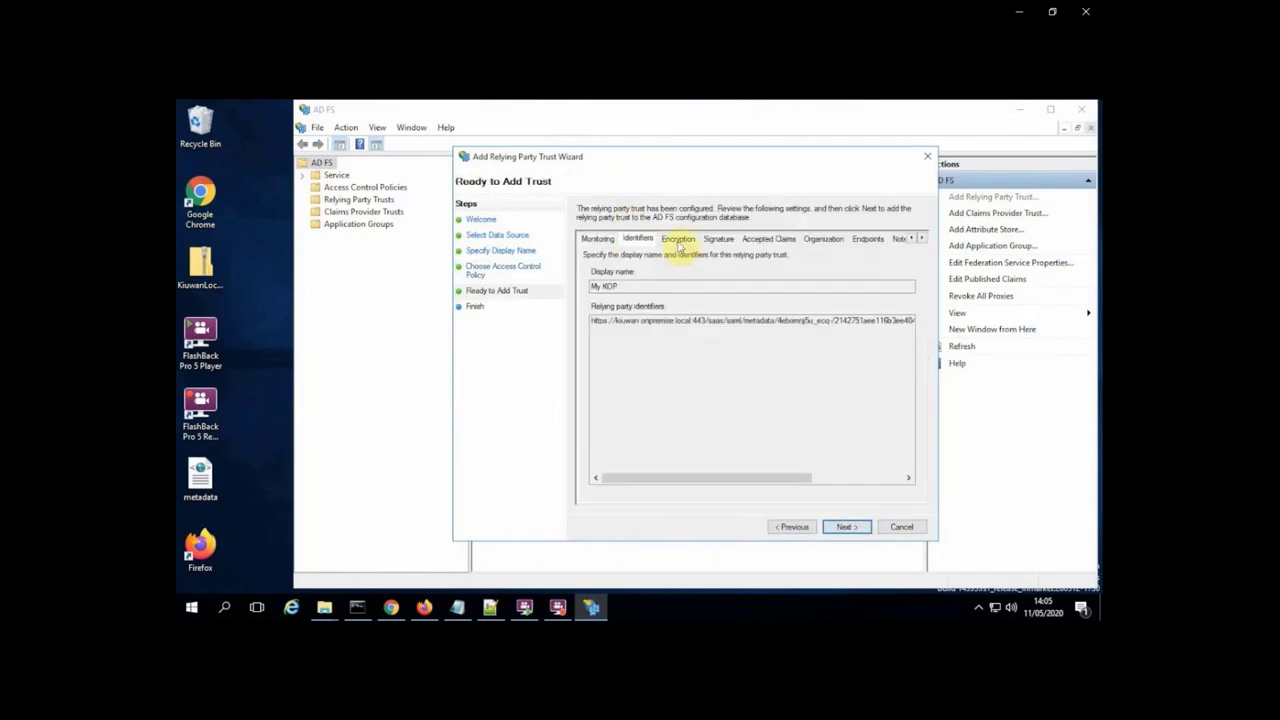
{"action": "left_click", "coordinate": [679, 240]}
{"action": "left_click", "coordinate": [717, 240]}
{"action": "left_click", "coordinate": [599, 240]}
{"action": "left_click", "coordinate": [848, 528]}
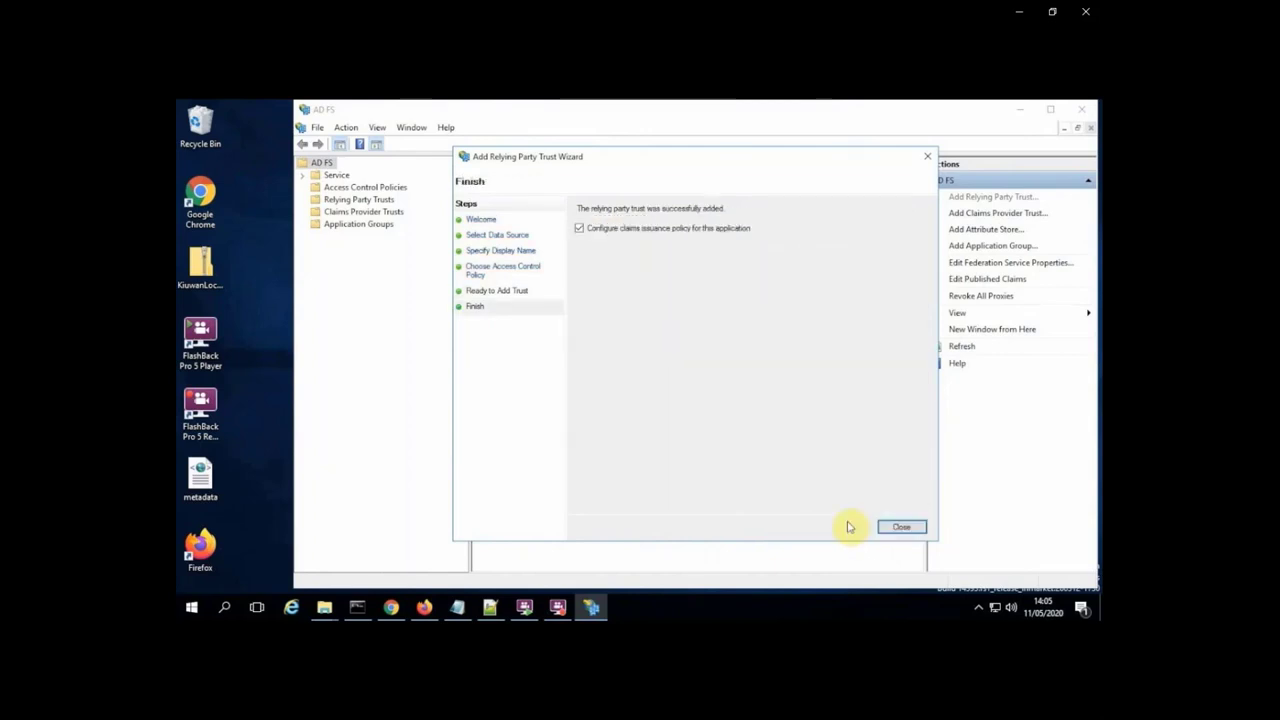
{"action": "left_click", "coordinate": [902, 525]}
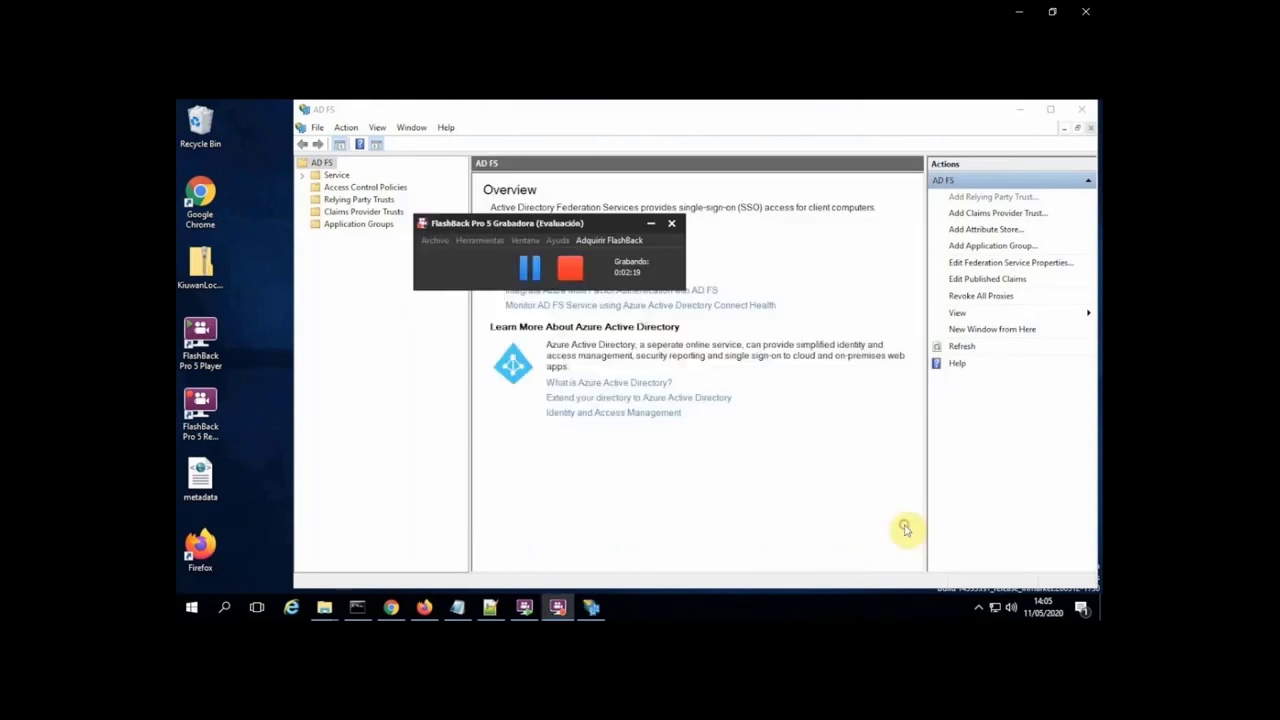
Add an LDAP claim rule mapping Active Directory E-Mail-Addresses to the outgoing Name ID.
{"action": "left_click", "coordinate": [1019, 109]}
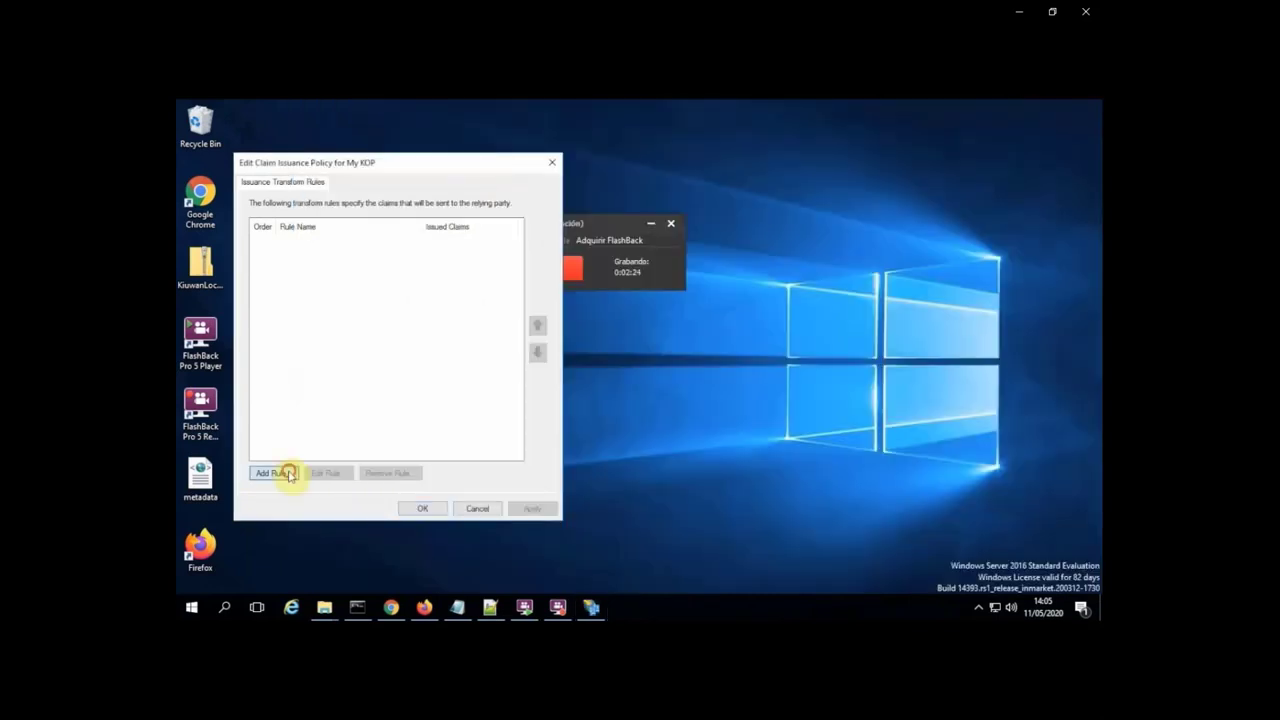
{"action": "left_click", "coordinate": [288, 474]}
{"action": "left_click", "coordinate": [582, 527]}
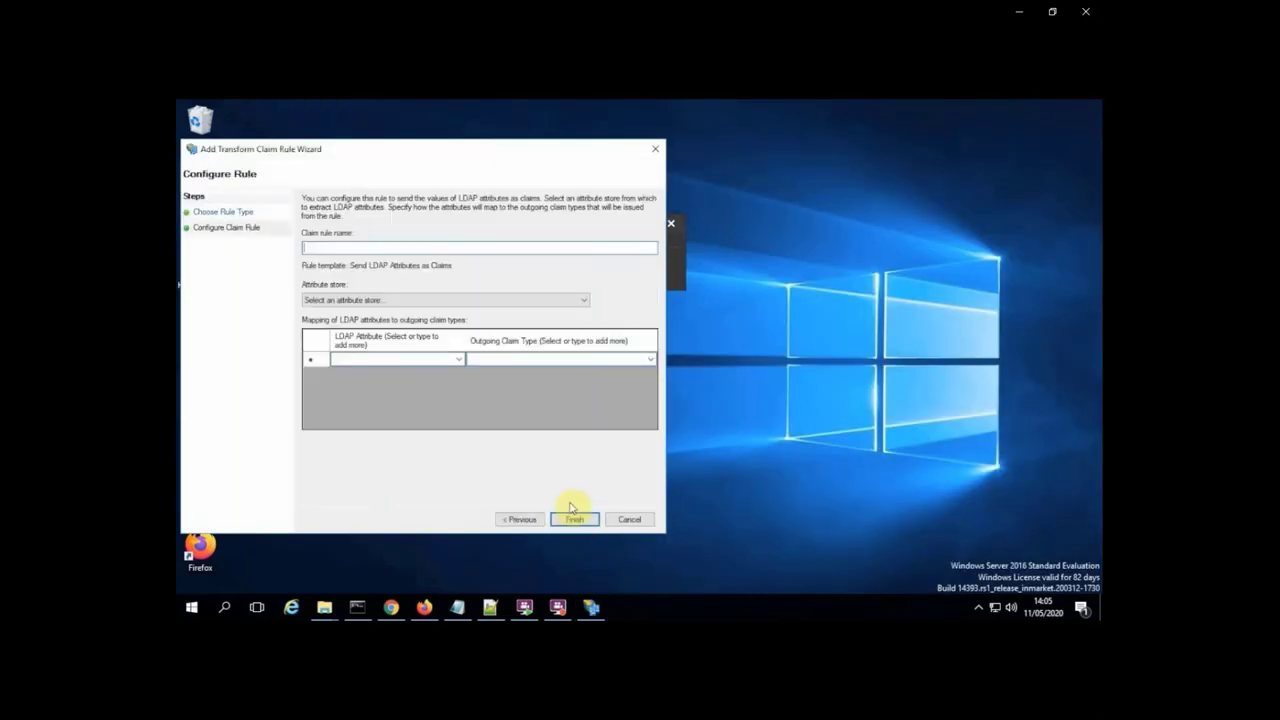
{"action": "left_click", "coordinate": [435, 300]}
{"action": "left_click", "coordinate": [345, 321]}
{"action": "left_click", "coordinate": [459, 360]}
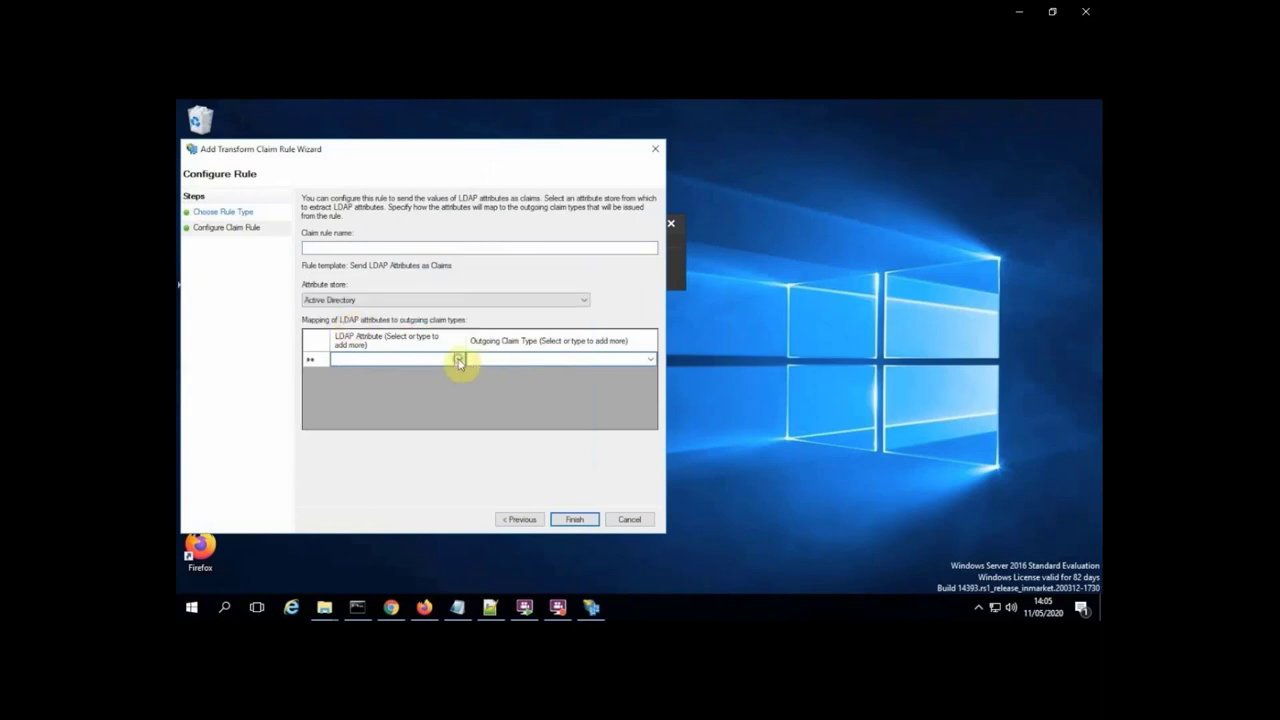
{"action": "left_click", "coordinate": [459, 360]}
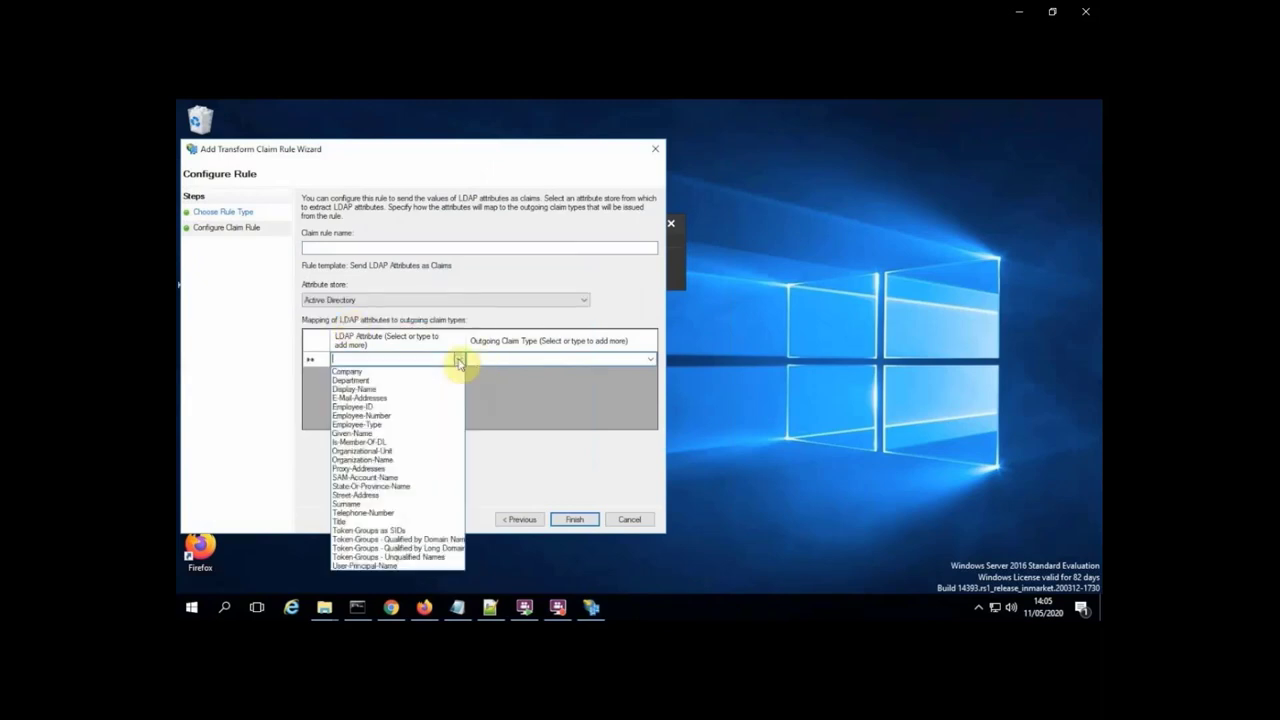
{"action": "left_click", "coordinate": [367, 402]}
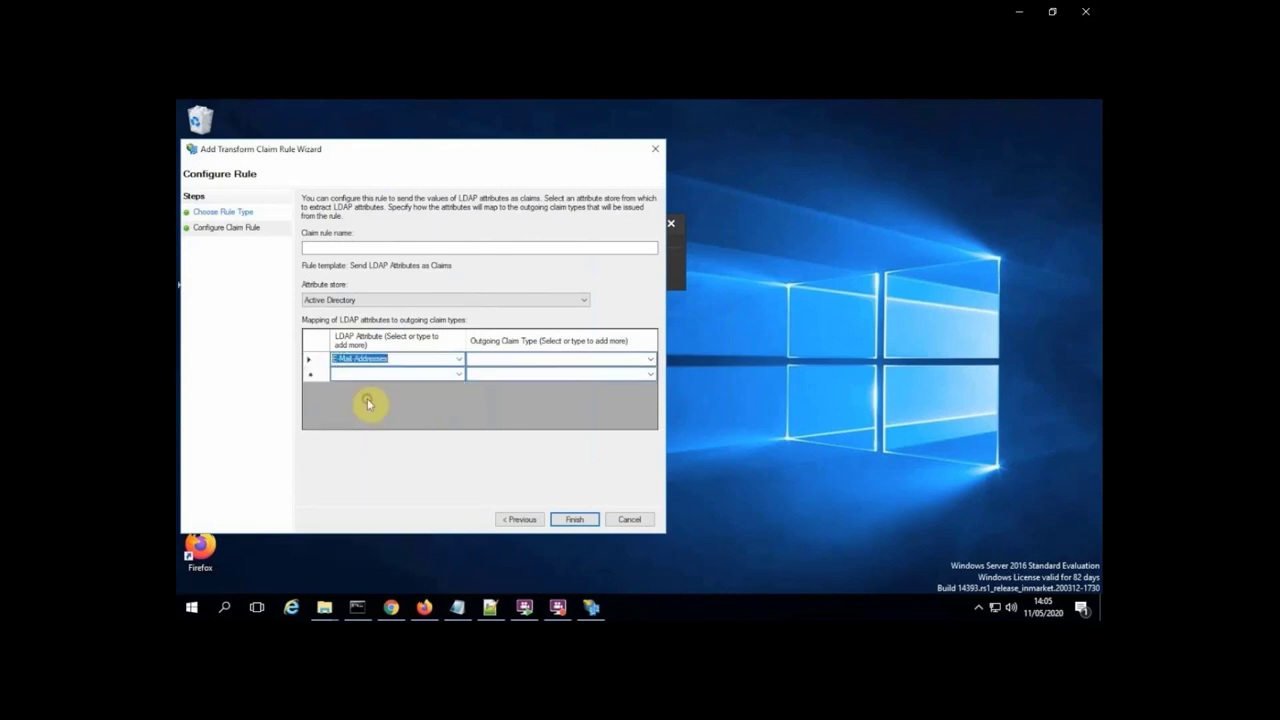
{"action": "left_click", "coordinate": [650, 361]}
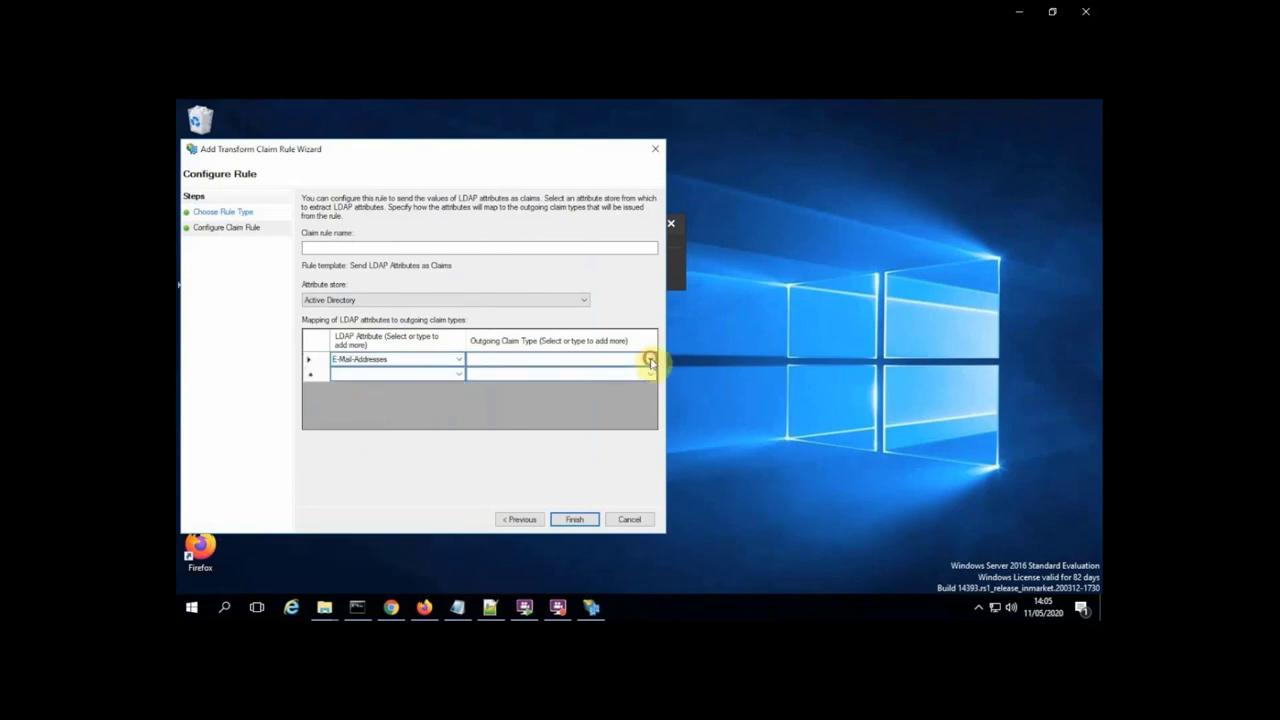
{"action": "left_click", "coordinate": [650, 362]}
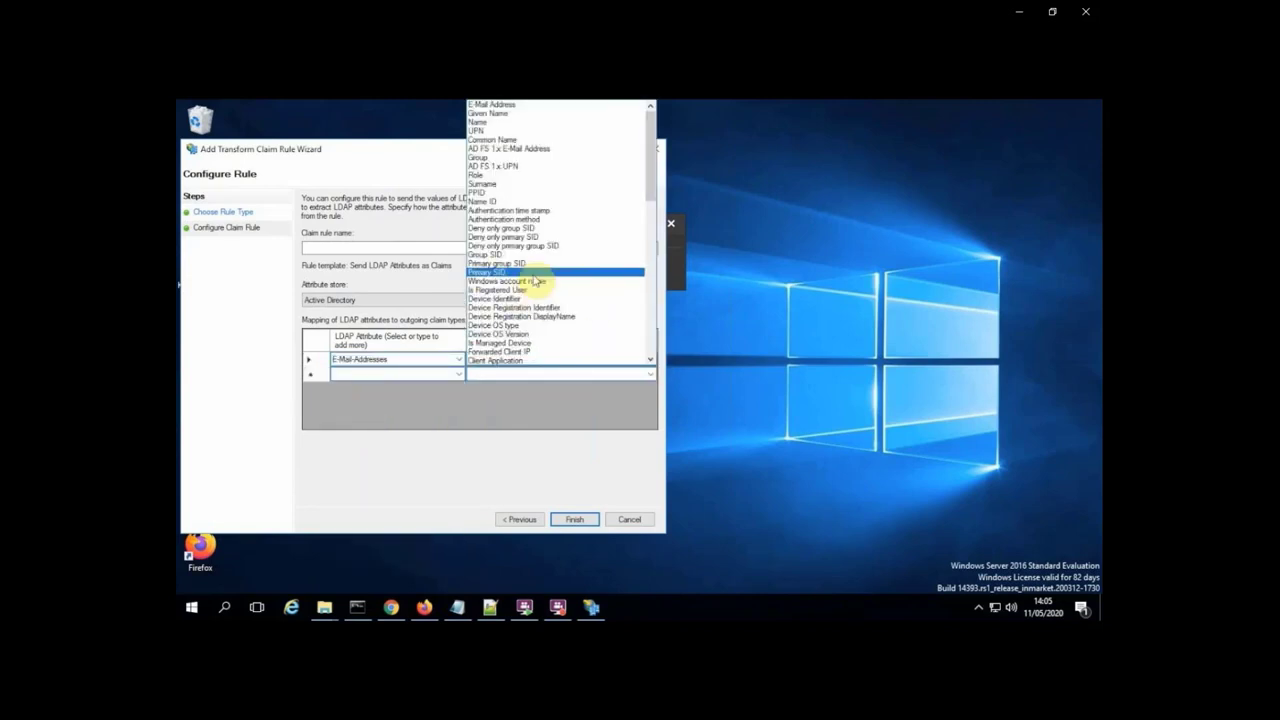
{"action": "left_click", "coordinate": [497, 201]}
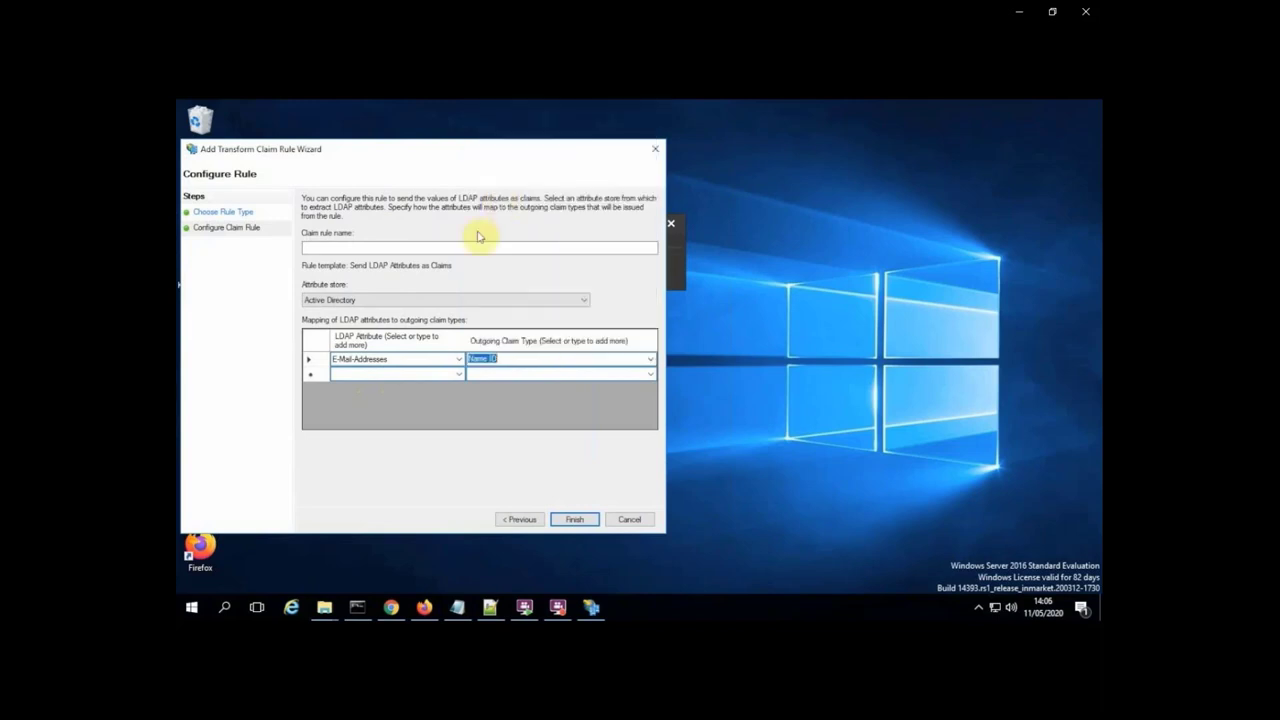
Name the rule 'Email as NameID', finish it, and apply and confirm the policy.
{"action": "left_click", "coordinate": [478, 245]}
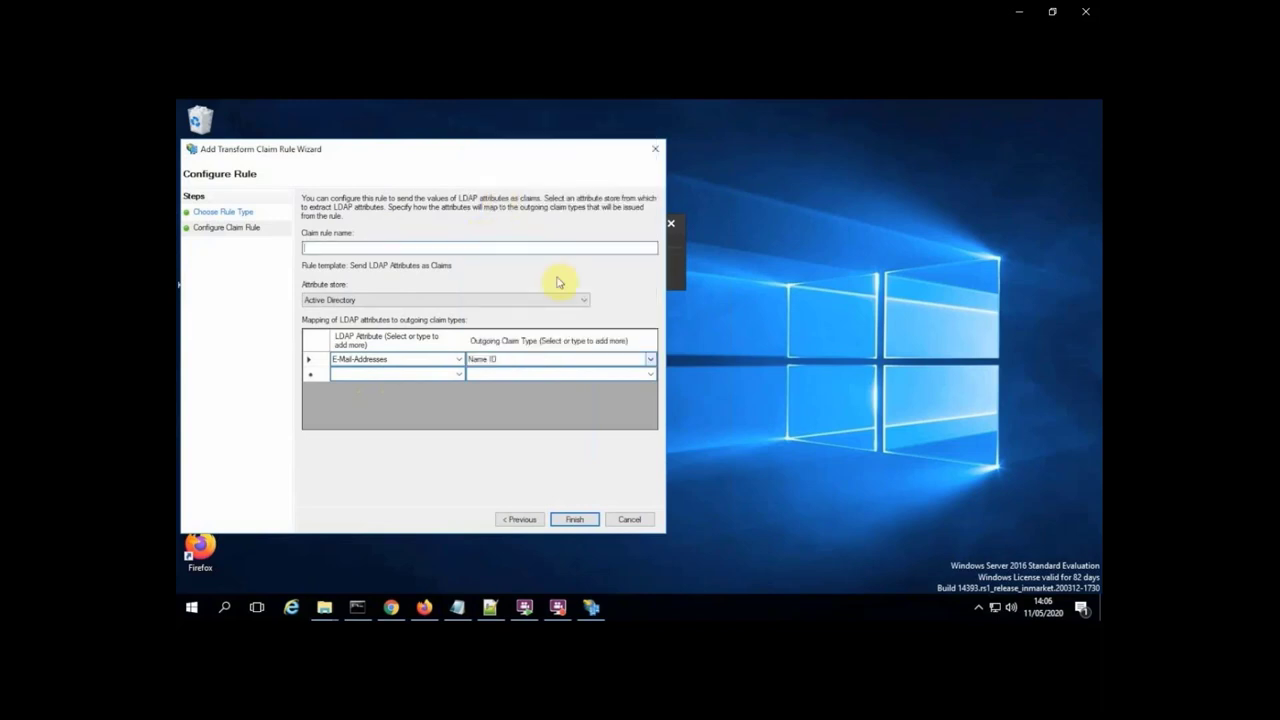
{"action": "type", "text": "Email as NameID"}
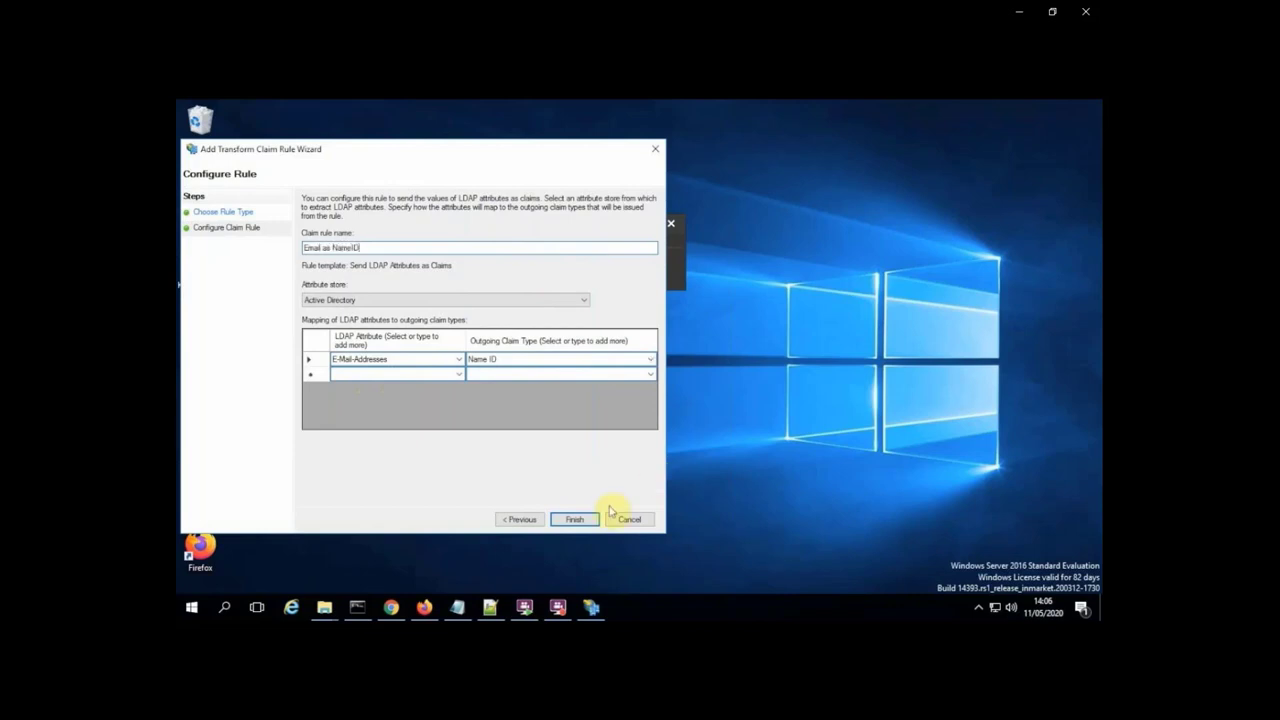
{"action": "left_click", "coordinate": [578, 521]}
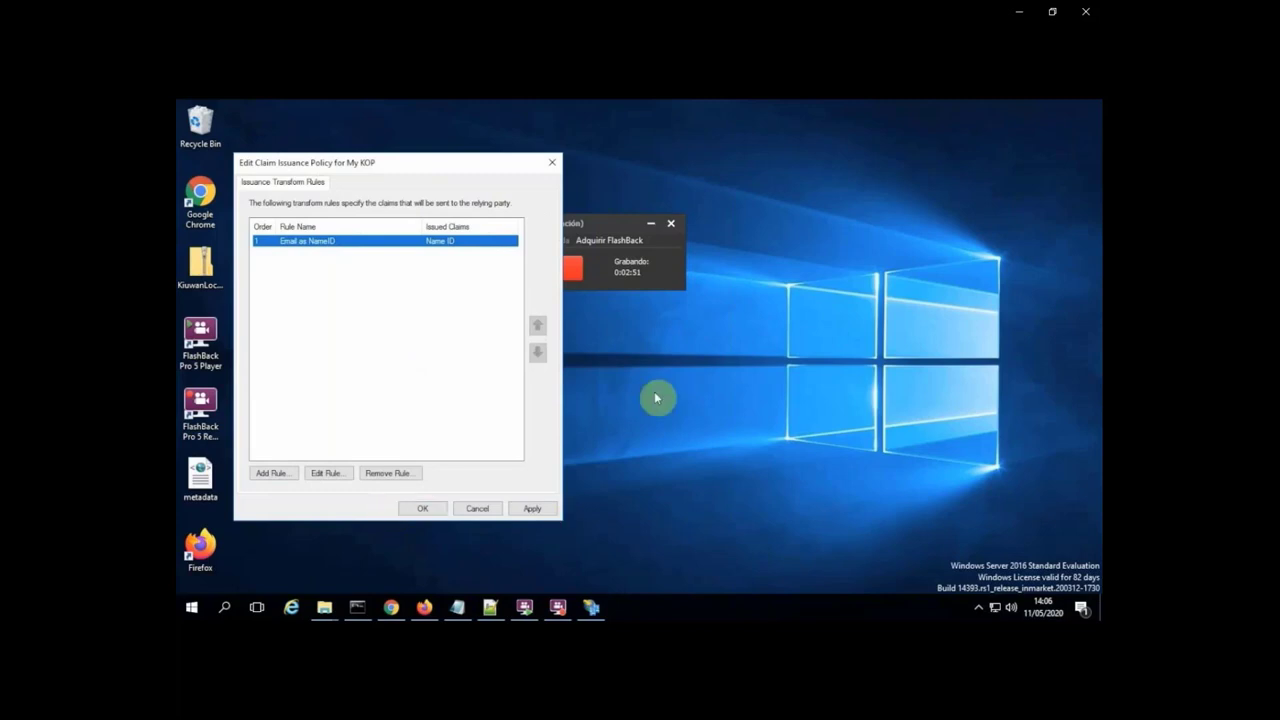
{"action": "left_click", "coordinate": [531, 510]}
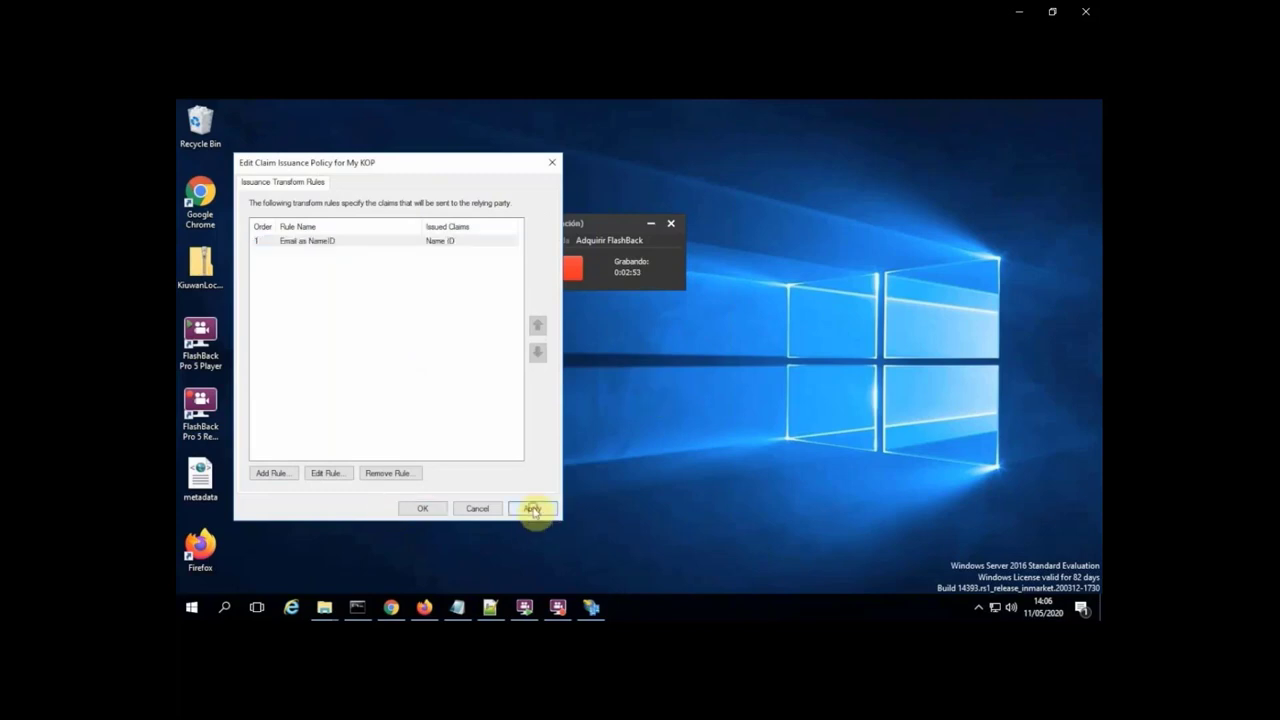
{"action": "left_click", "coordinate": [424, 511]}
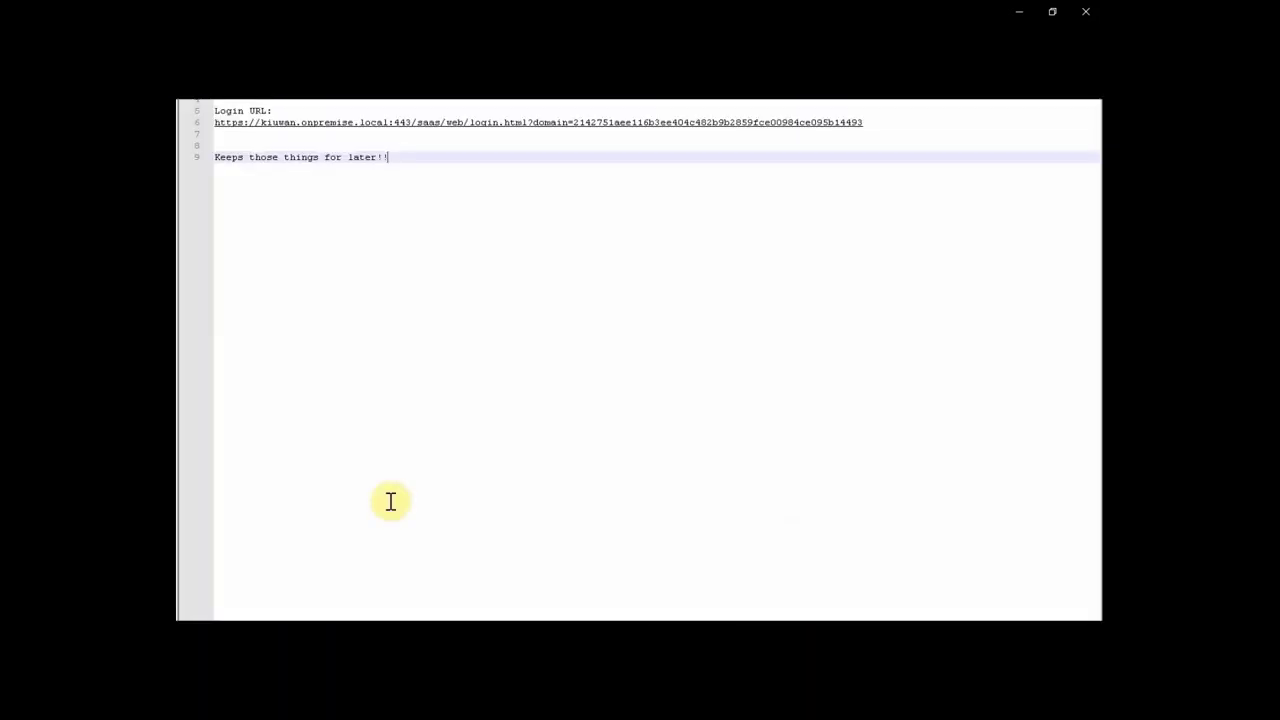
Copy the Kiuwan login URL from line 6 of the notes and open it in the browser.
{"action": "key", "text": "space"}
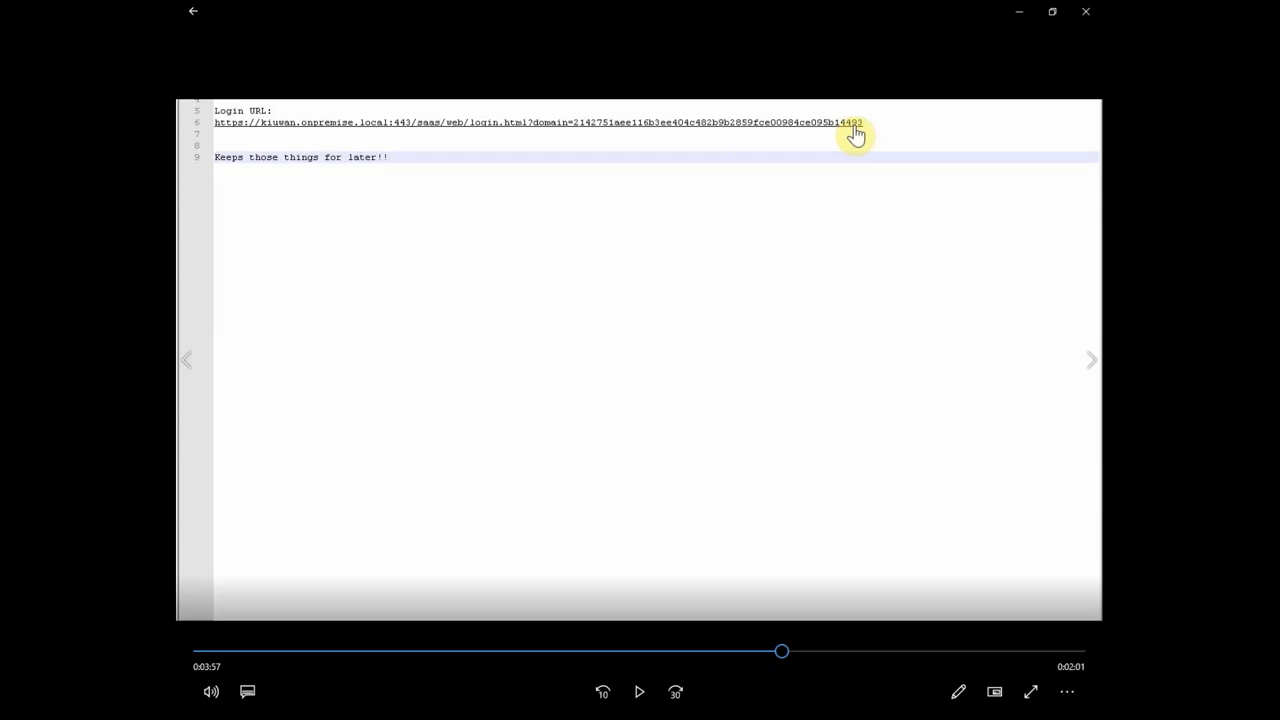
{"action": "key", "text": "space"}
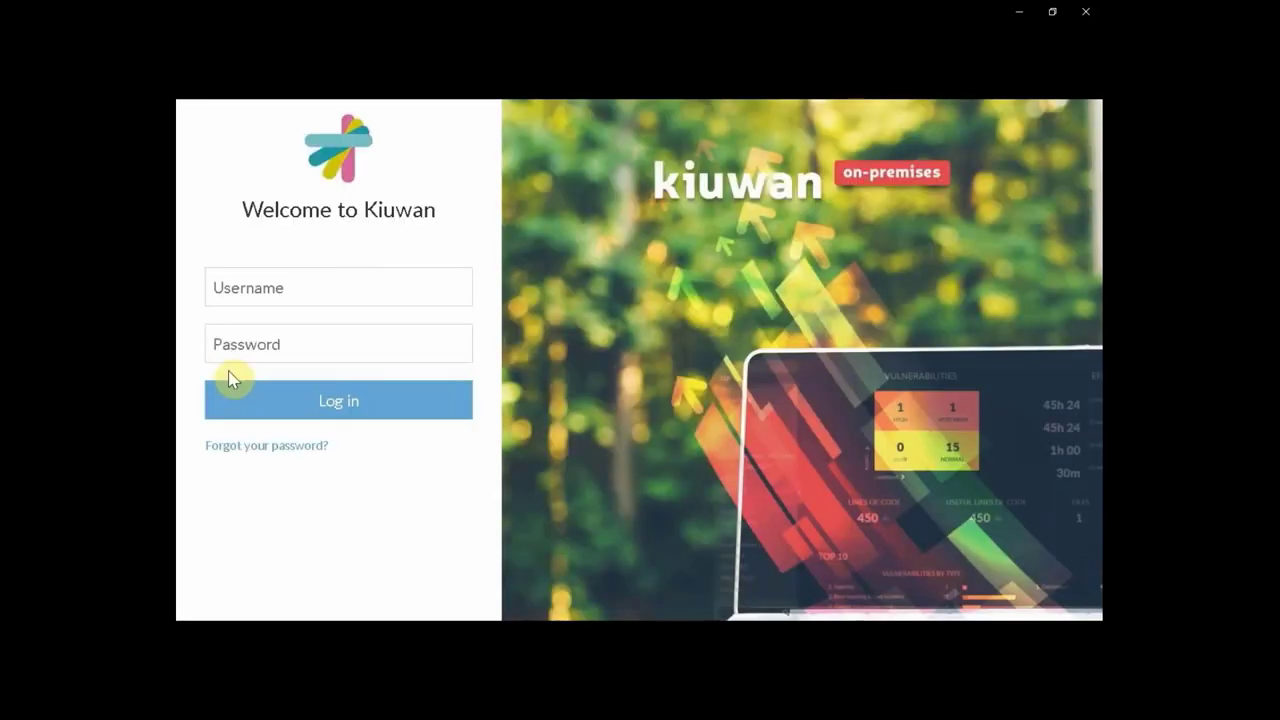
Log in to Kiuwan with the administrator username and password.
{"action": "left_click", "coordinate": [306, 290]}
{"action": "type", "text": "kiuwanadmin"}
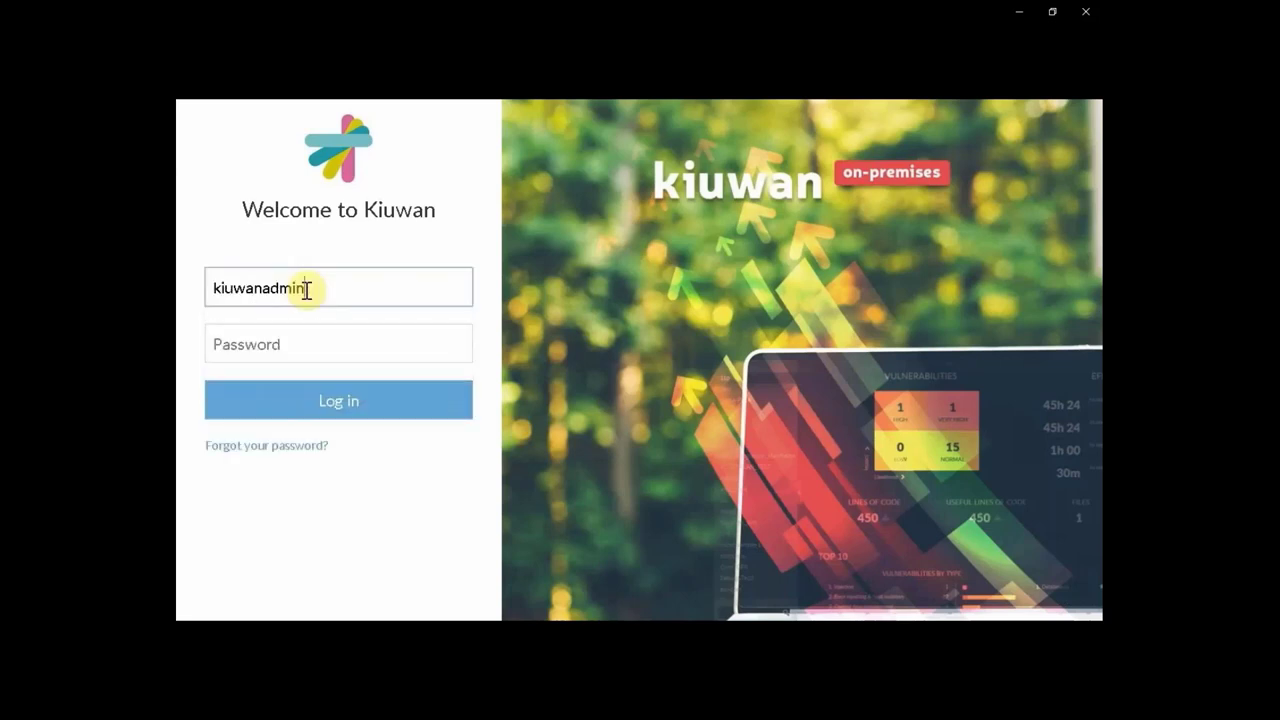
{"action": "key", "text": "Tab"}
{"action": "type", "text": "••••••••••••"}
{"action": "key", "text": "Return"}
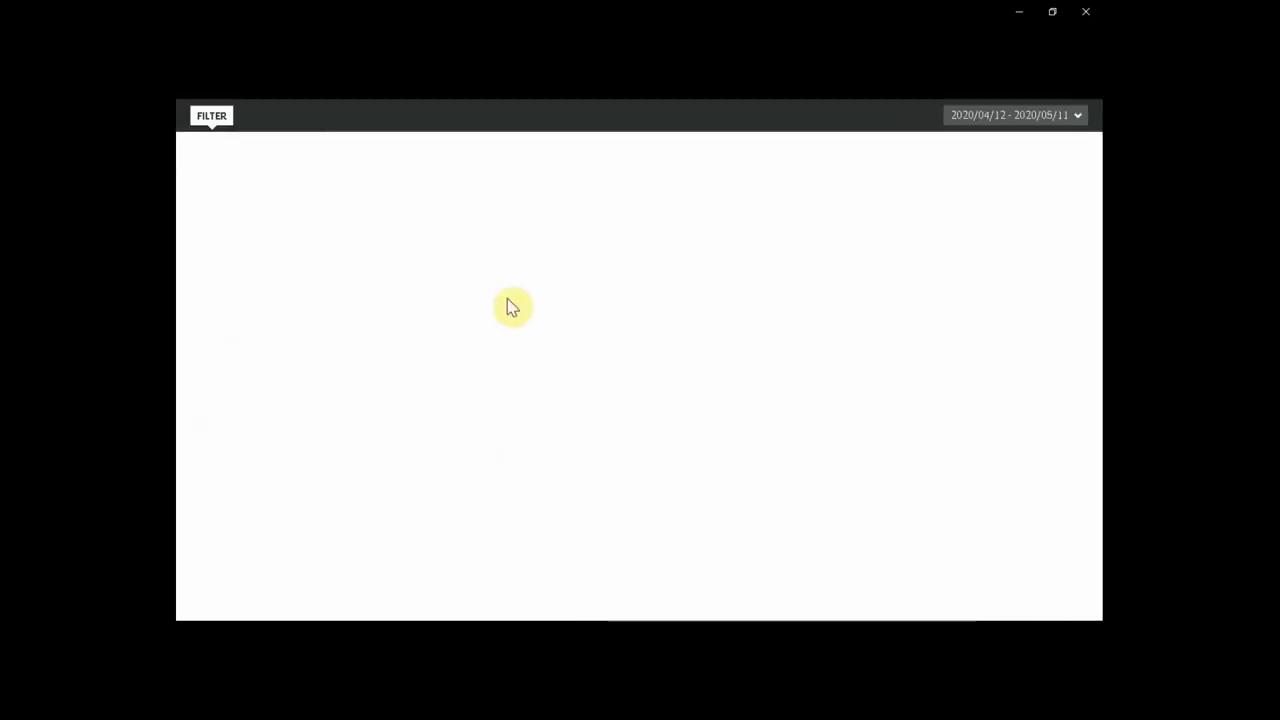
Open Users Management from the admin menu and start adding a new user.
{"action": "left_click", "coordinate": [986, 101]}
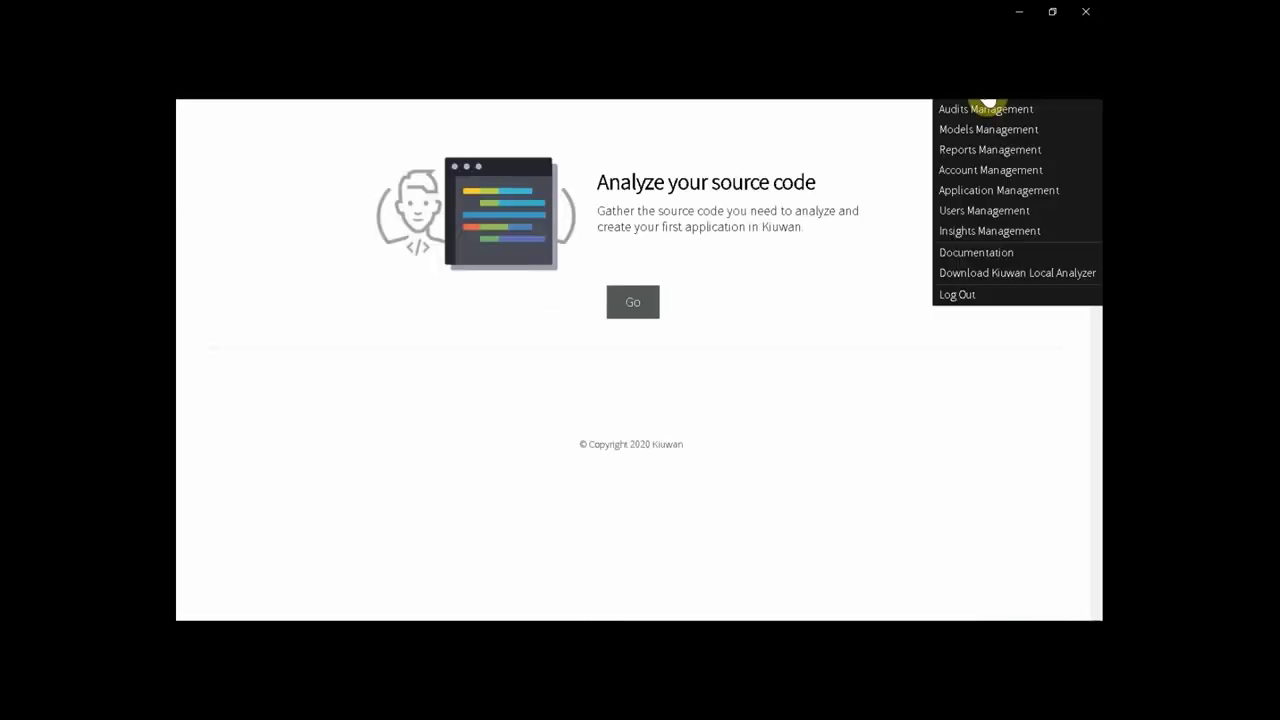
{"action": "left_click", "coordinate": [975, 212]}
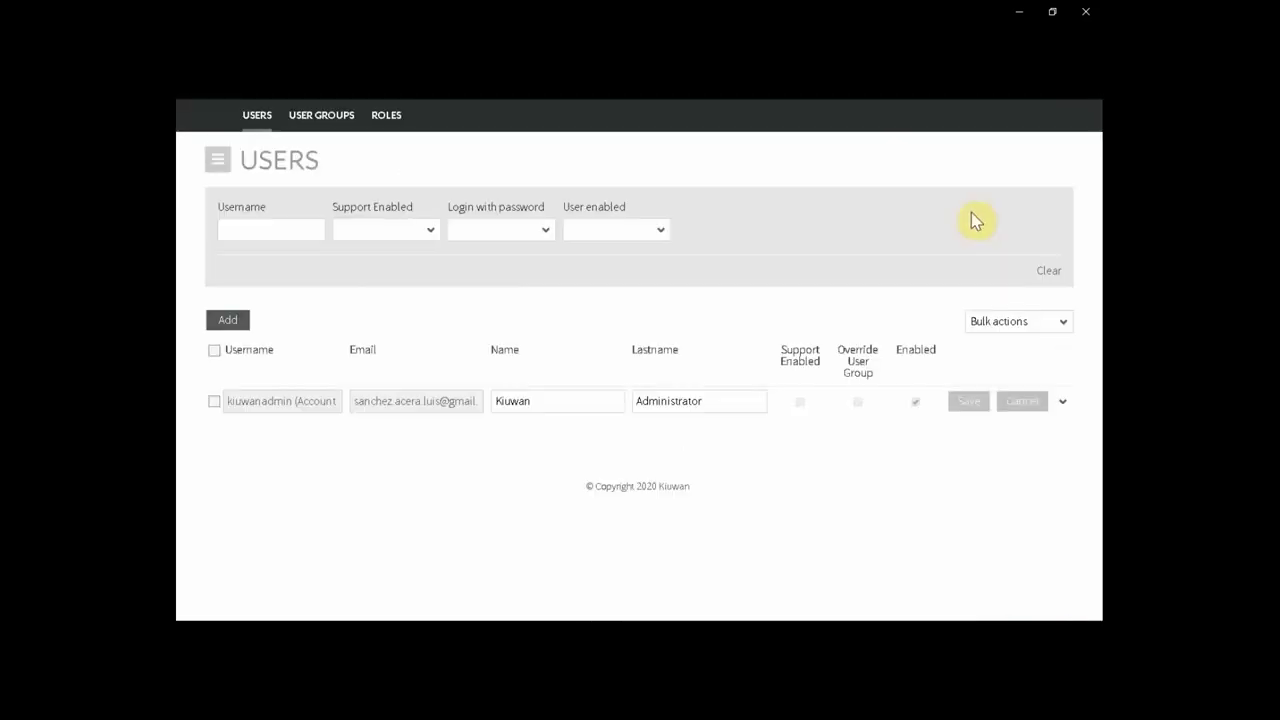
{"action": "left_click", "coordinate": [236, 322]}
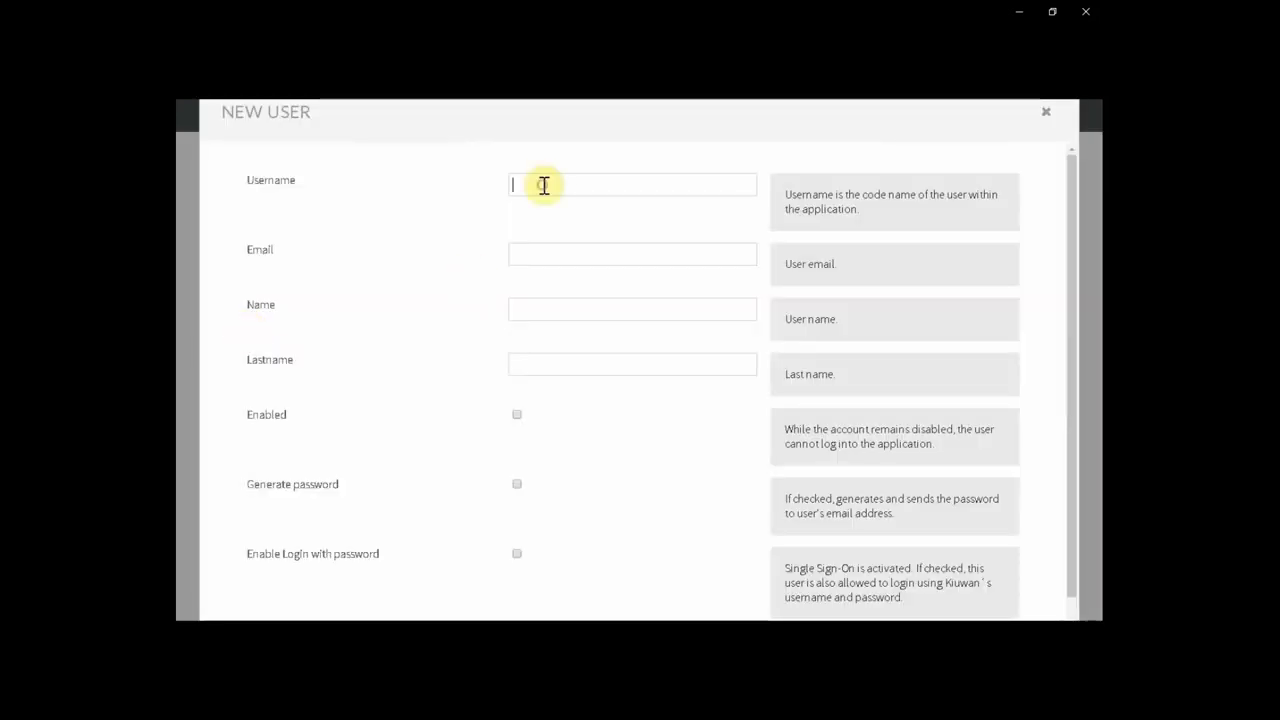
Enter the username sso2 and the user's e-mail address in the New User form.
{"action": "type", "text": "sso"}
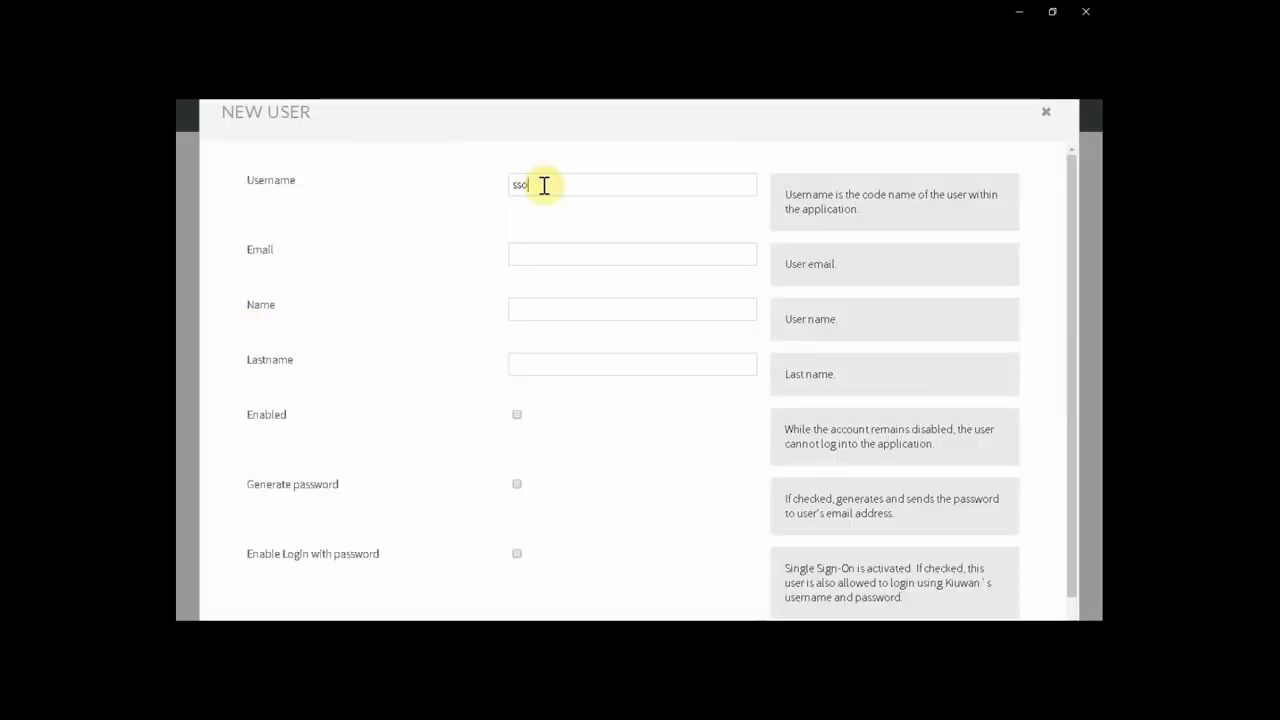
{"action": "type", "text": "."}
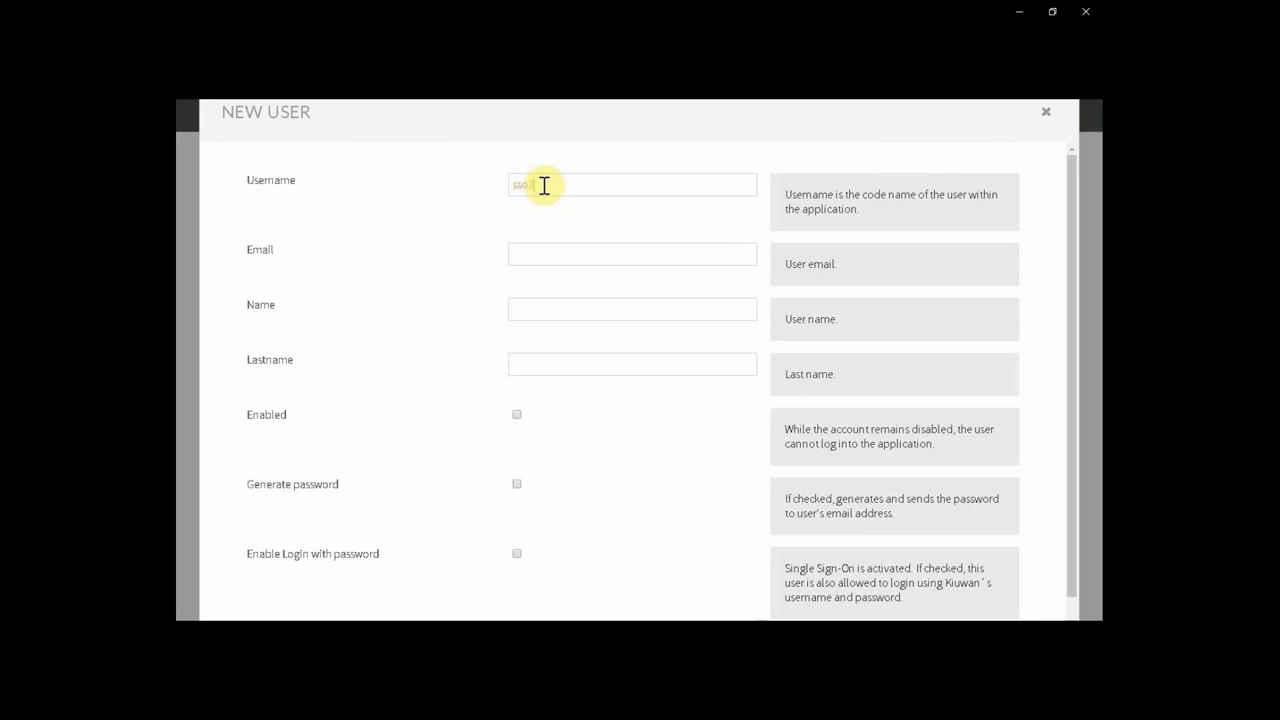
{"action": "left_click_drag", "start_coordinate": [544, 185], "coordinate": [451, 191]}
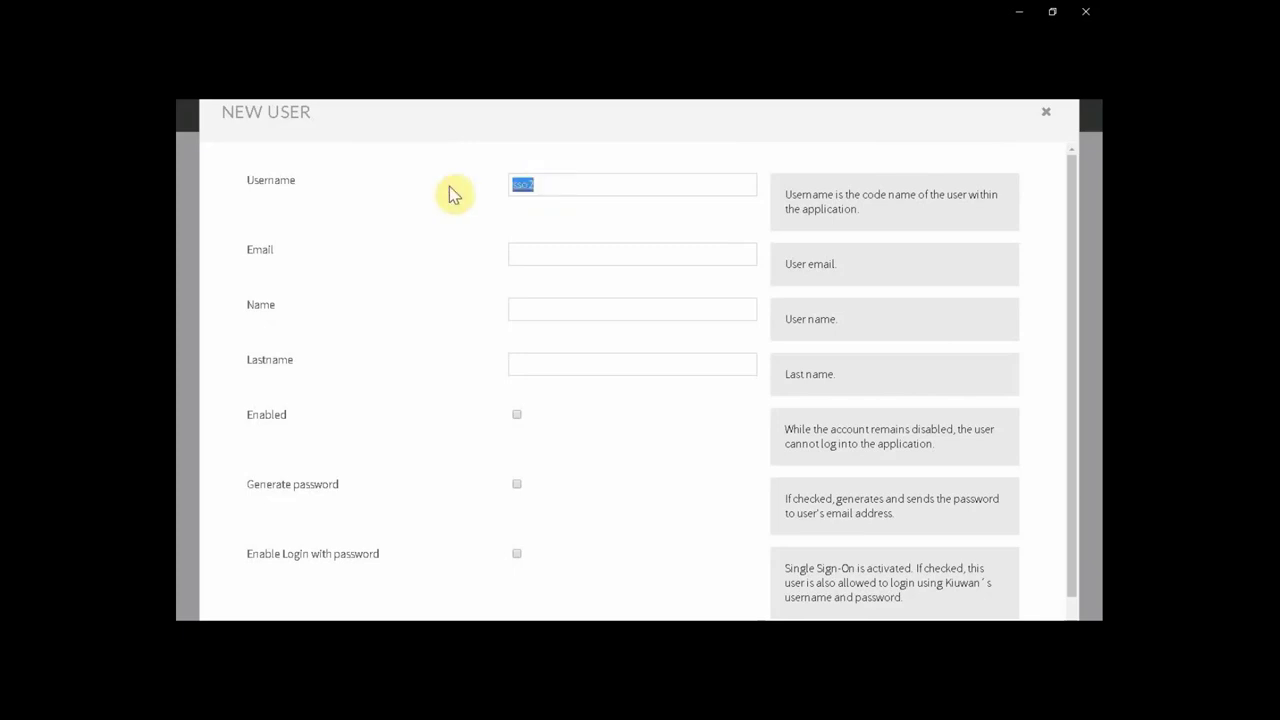
{"action": "left_click", "coordinate": [557, 254]}
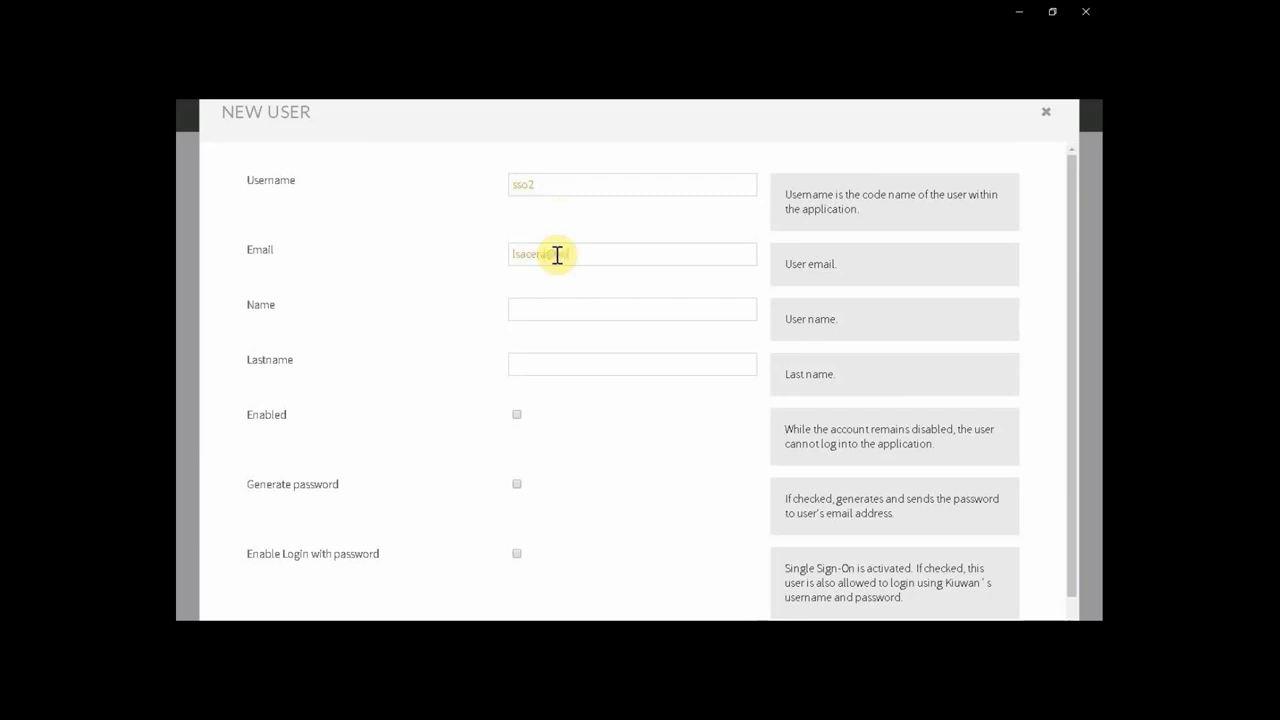
{"action": "key", "text": "Tab"}
Set the first name to 'SSO' and the last name to 'User'.
{"action": "type", "text": "SSo"}
{"action": "left_click", "coordinate": [560, 304]}
{"action": "key", "text": "BackSpace"}
{"action": "type", "text": "O"}
{"action": "key", "text": "Tab"}
{"action": "type", "text": "User"}
Tick Enabled and Generate password, leaving Enable Login with password off.
{"action": "left_click", "coordinate": [517, 415]}
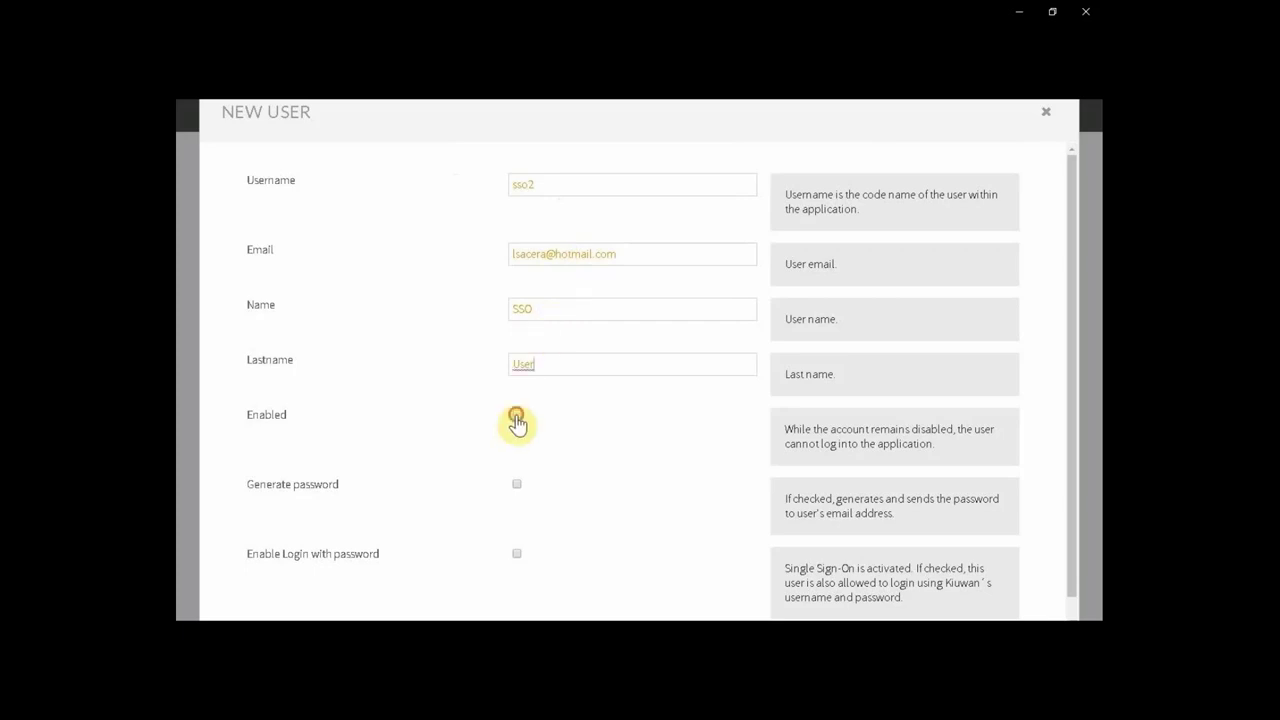
{"action": "left_click", "coordinate": [517, 486]}
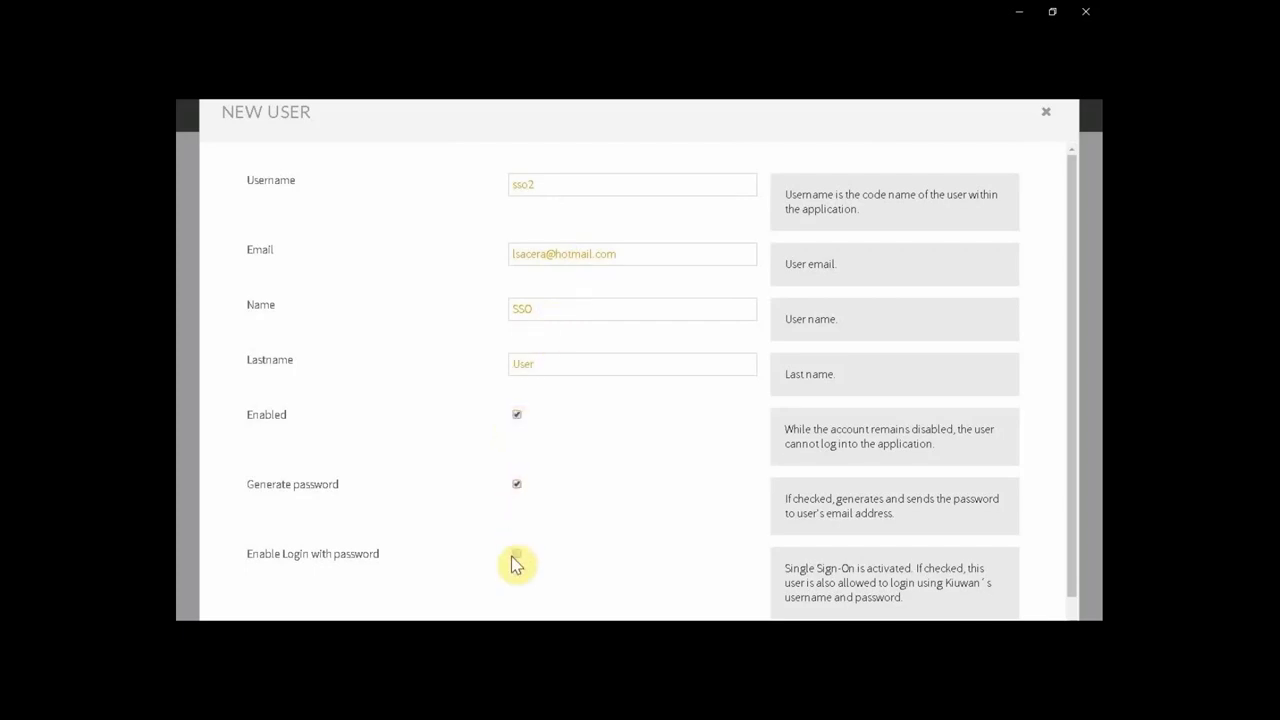
{"action": "key", "text": "space"}
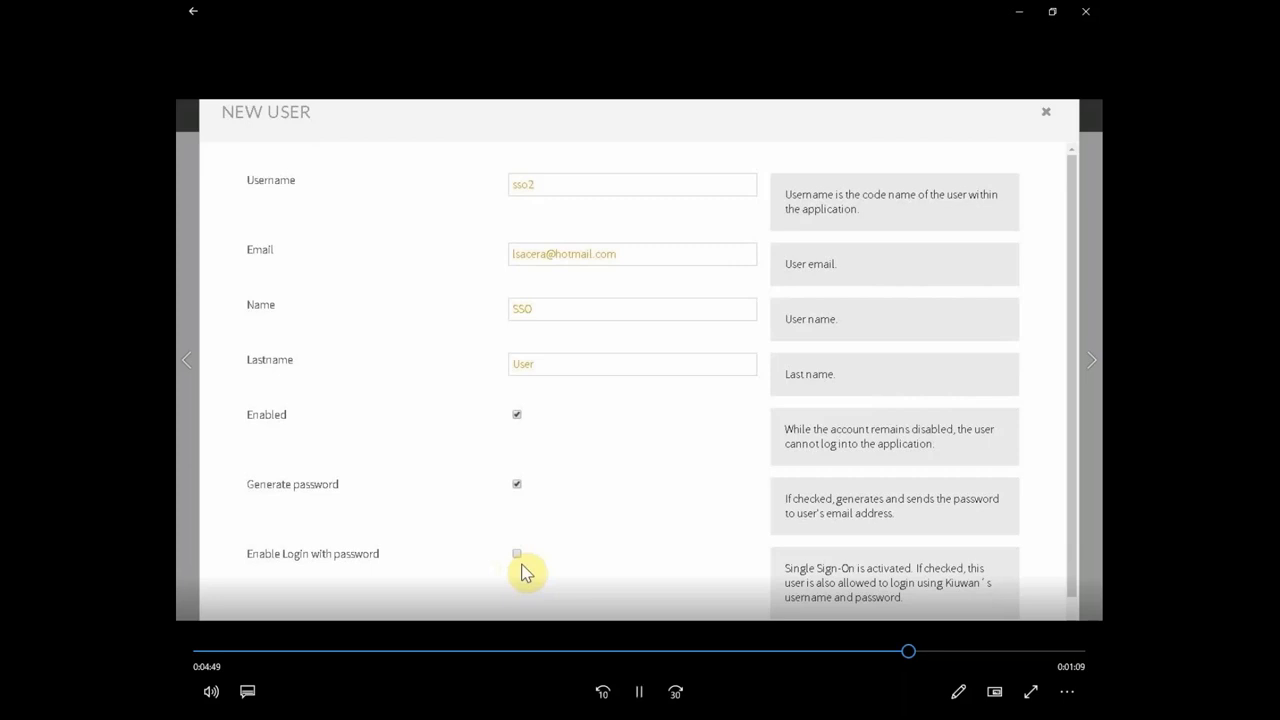
Save user sso2 (SSO User) and confirm it appears below the administrator in the Users list.
{"action": "key", "text": "space"}
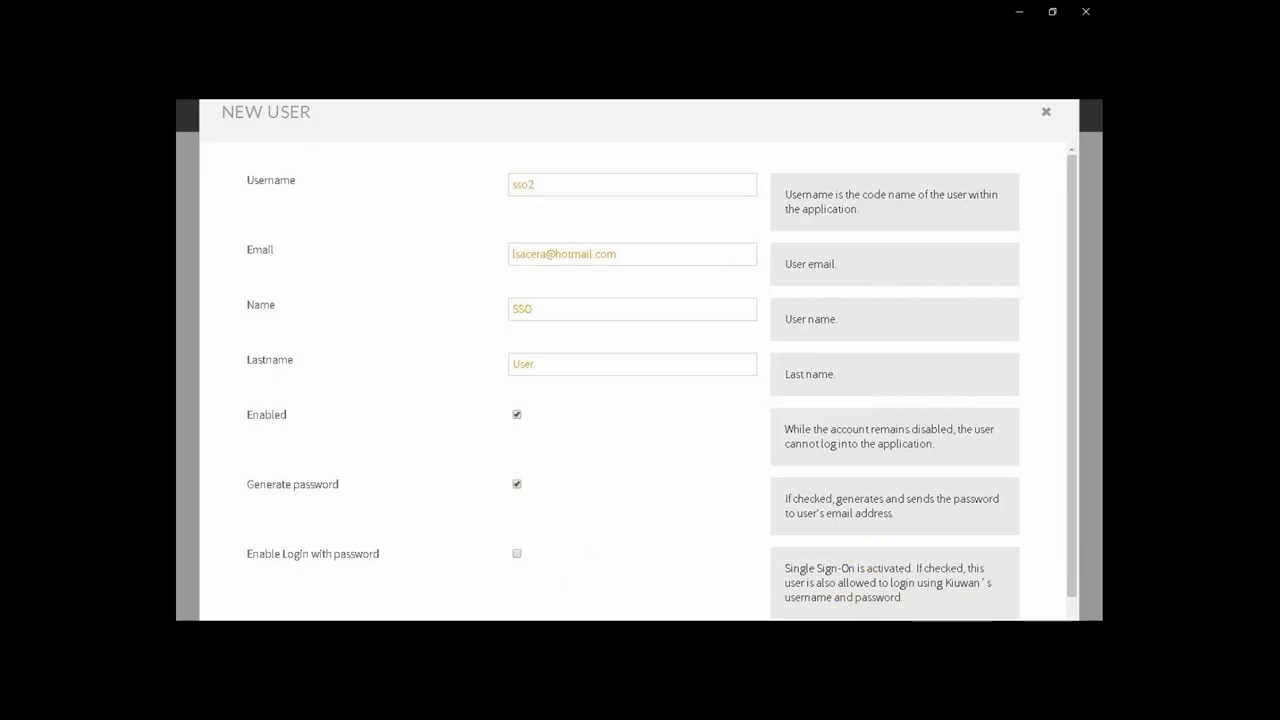
{"action": "key", "text": "space"}
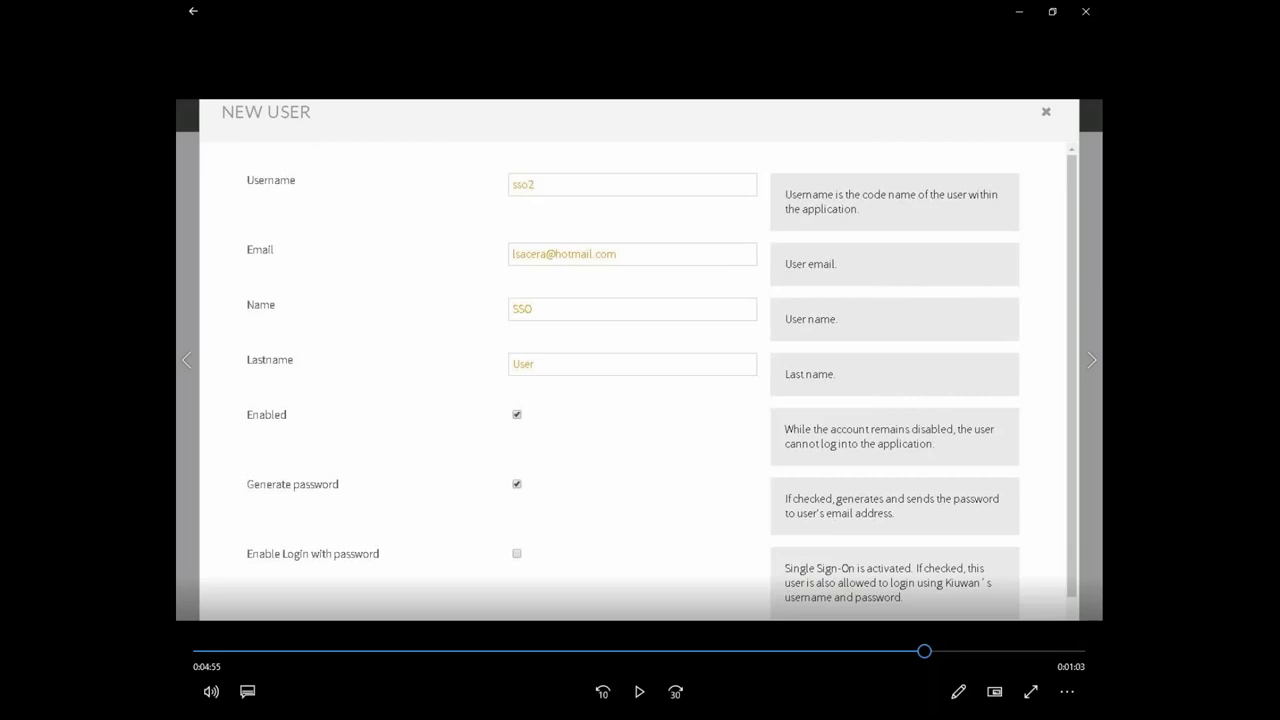
{"action": "key", "text": "space"}
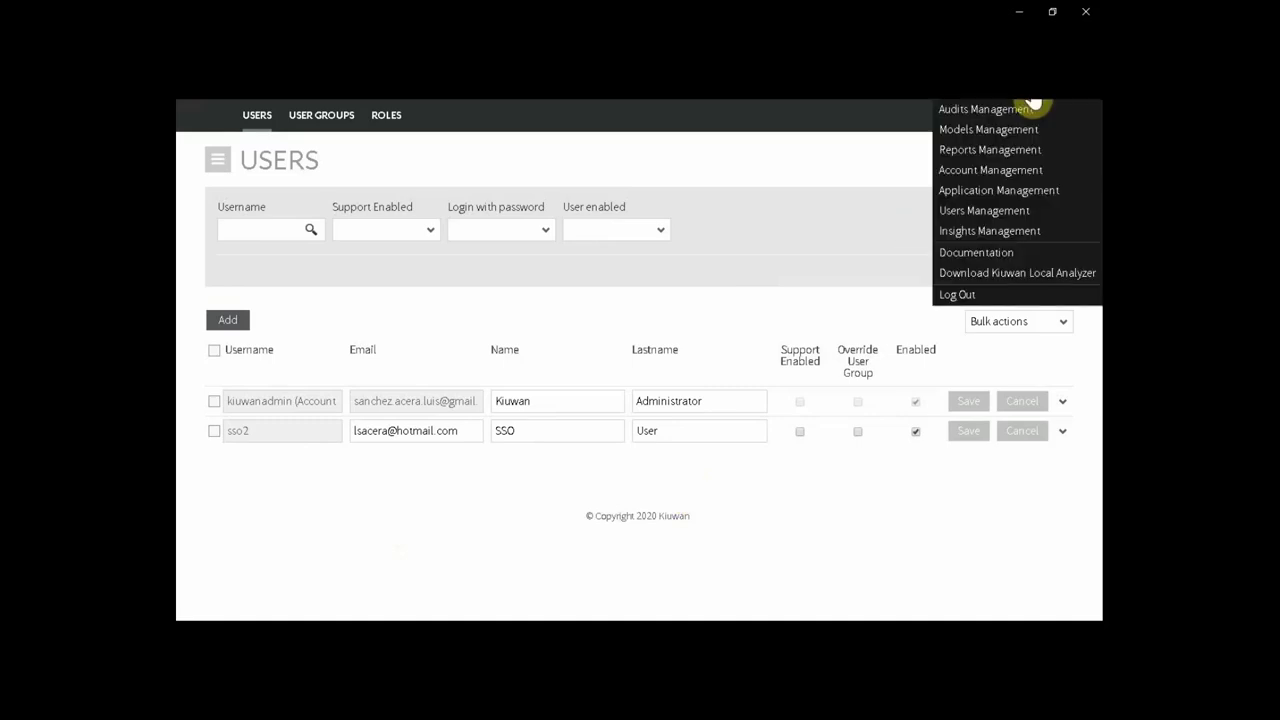
Log out of Kiuwan and append '&sso=' to the end of the saved login URL.
{"action": "left_click", "coordinate": [990, 296]}
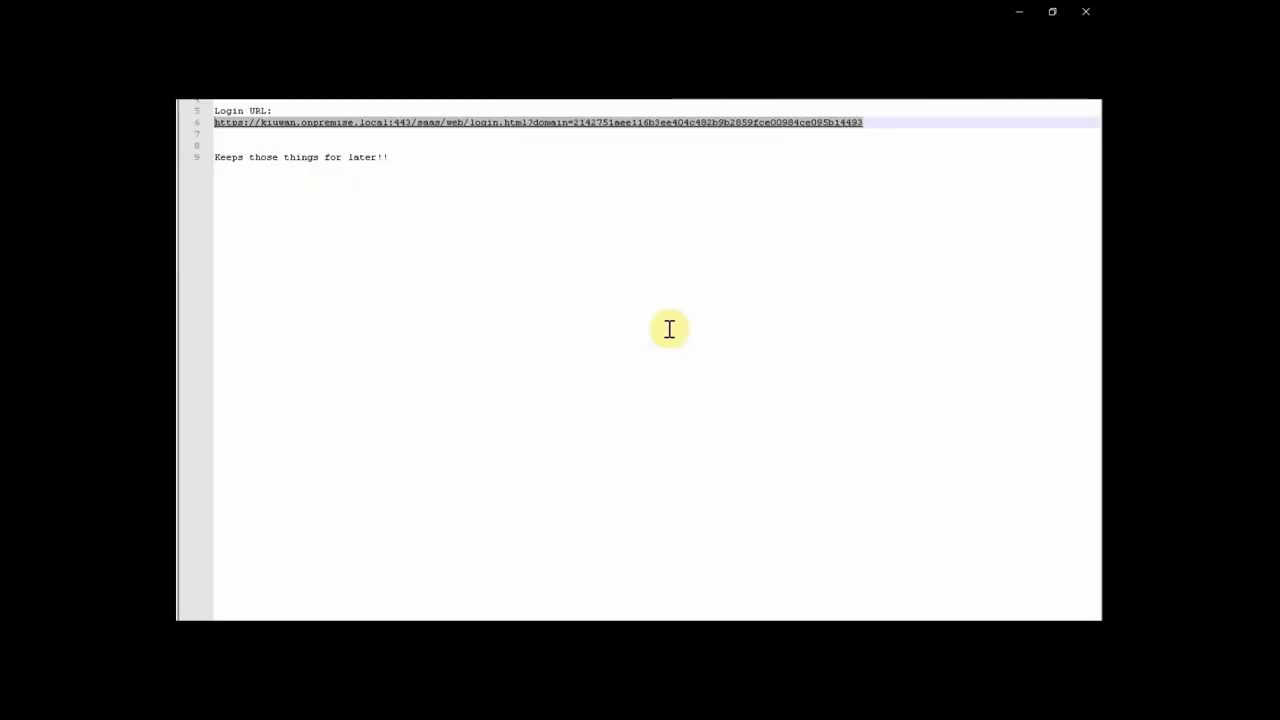
{"action": "left_click", "coordinate": [897, 121]}
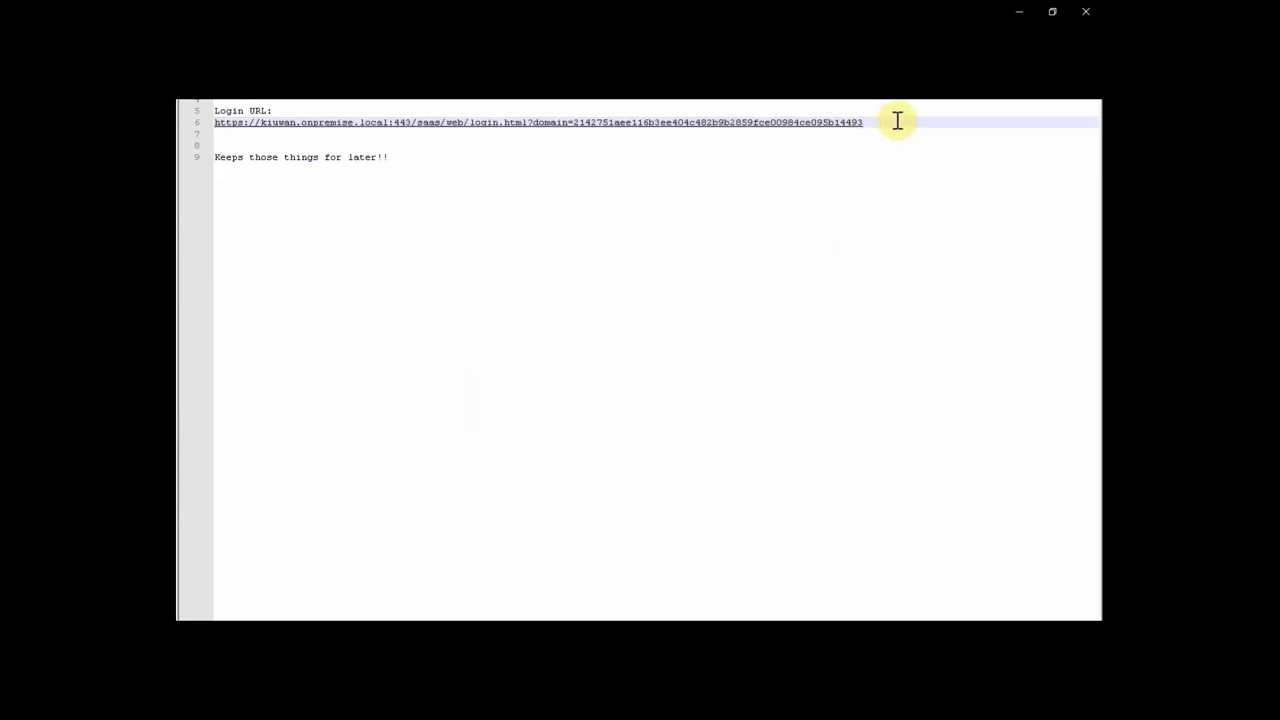
{"action": "type", "text": "&sso=o"}
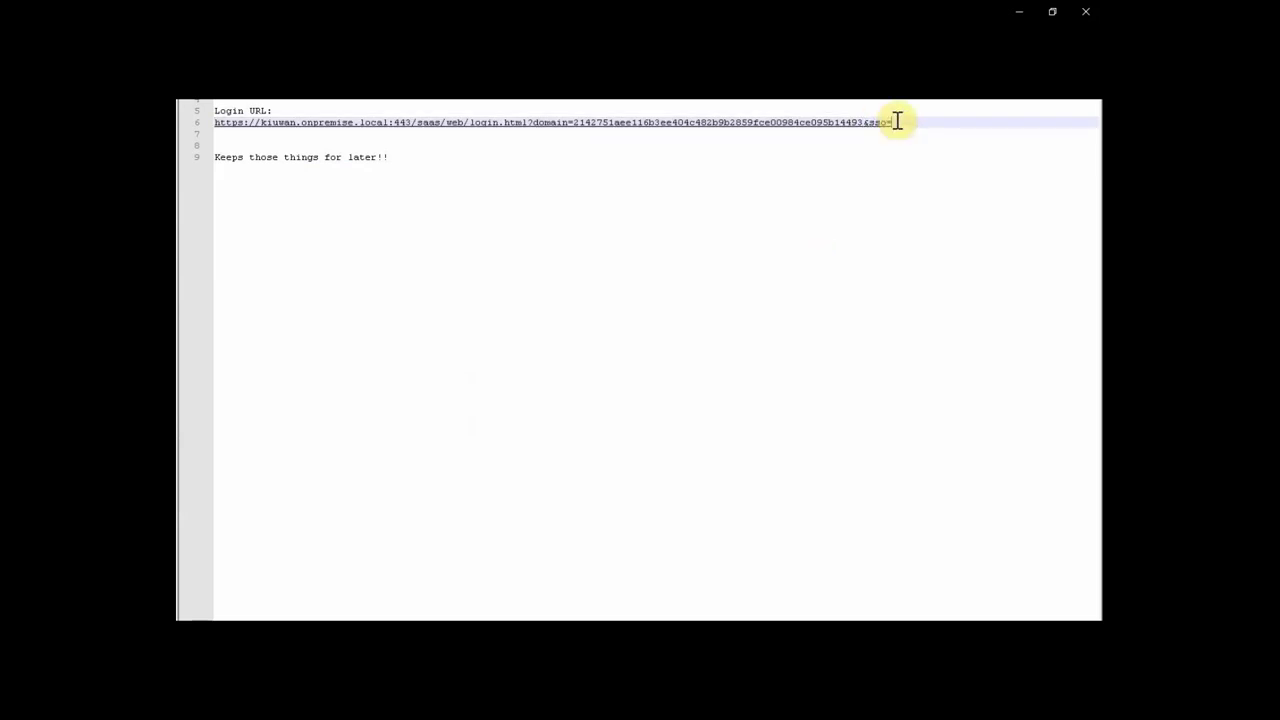
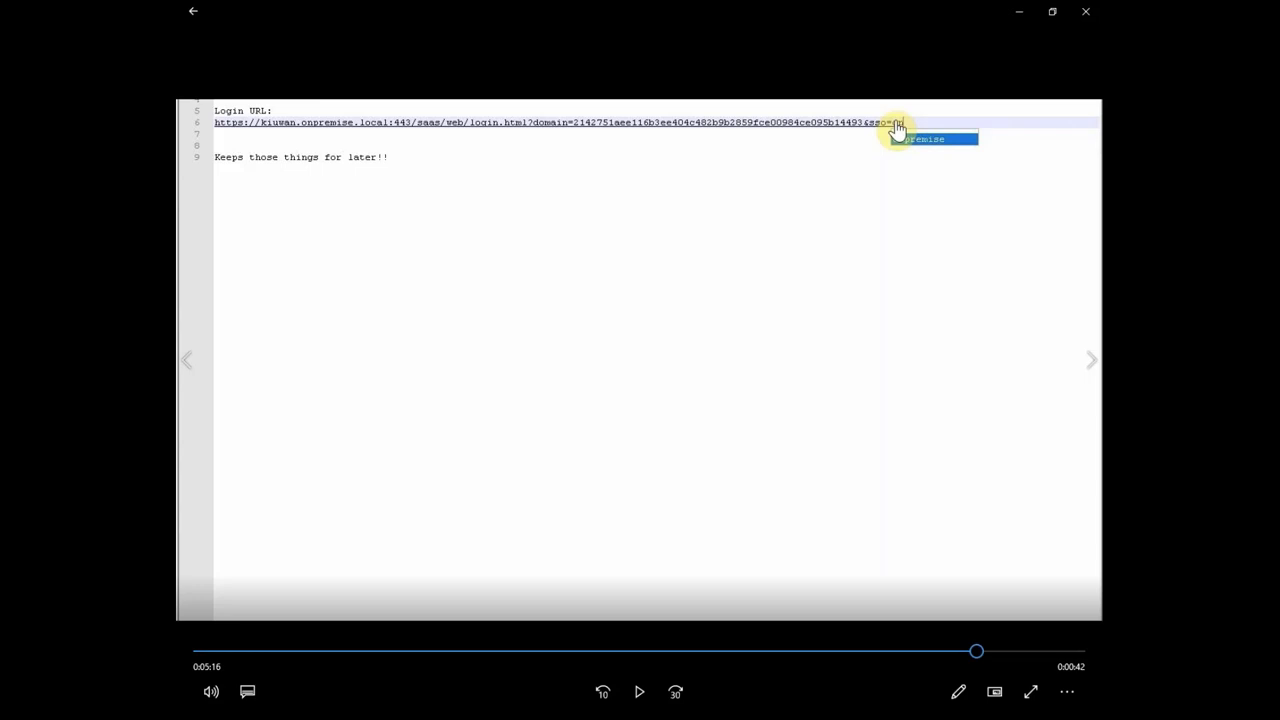
Copy the sso=on login URL from line 6 and switch to the Kiuwan Chrome window.
{"action": "left_click_drag", "start_coordinate": [905, 122], "coordinate": [212, 122]}
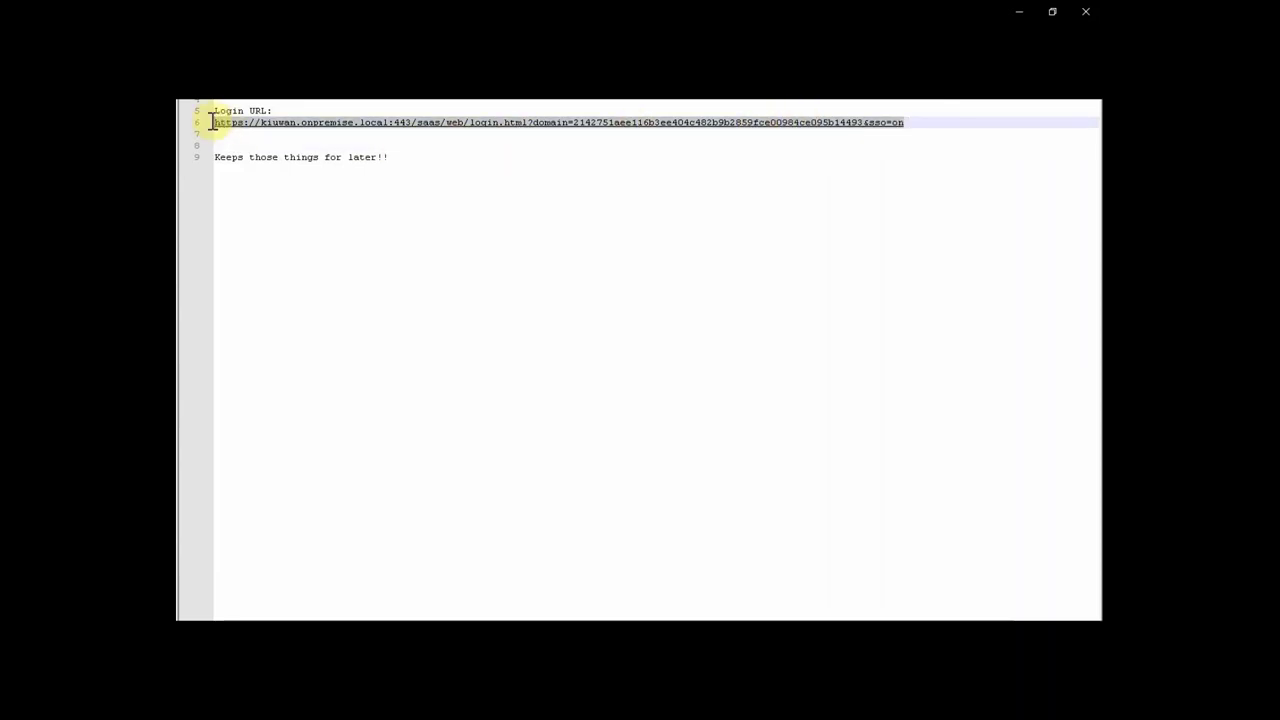
{"action": "right_click", "coordinate": [333, 122]}
{"action": "left_click", "coordinate": [362, 146]}
{"action": "mouse_move", "coordinate": [332, 640]}
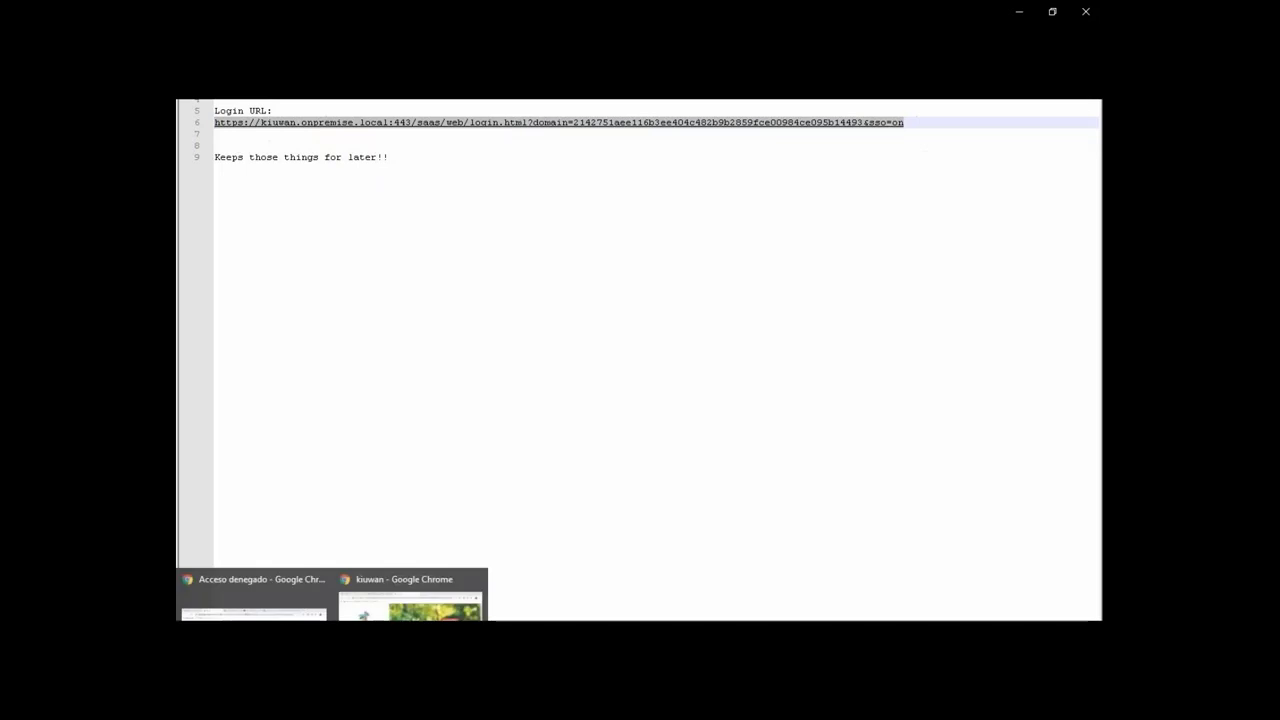
{"action": "left_click", "coordinate": [412, 600]}
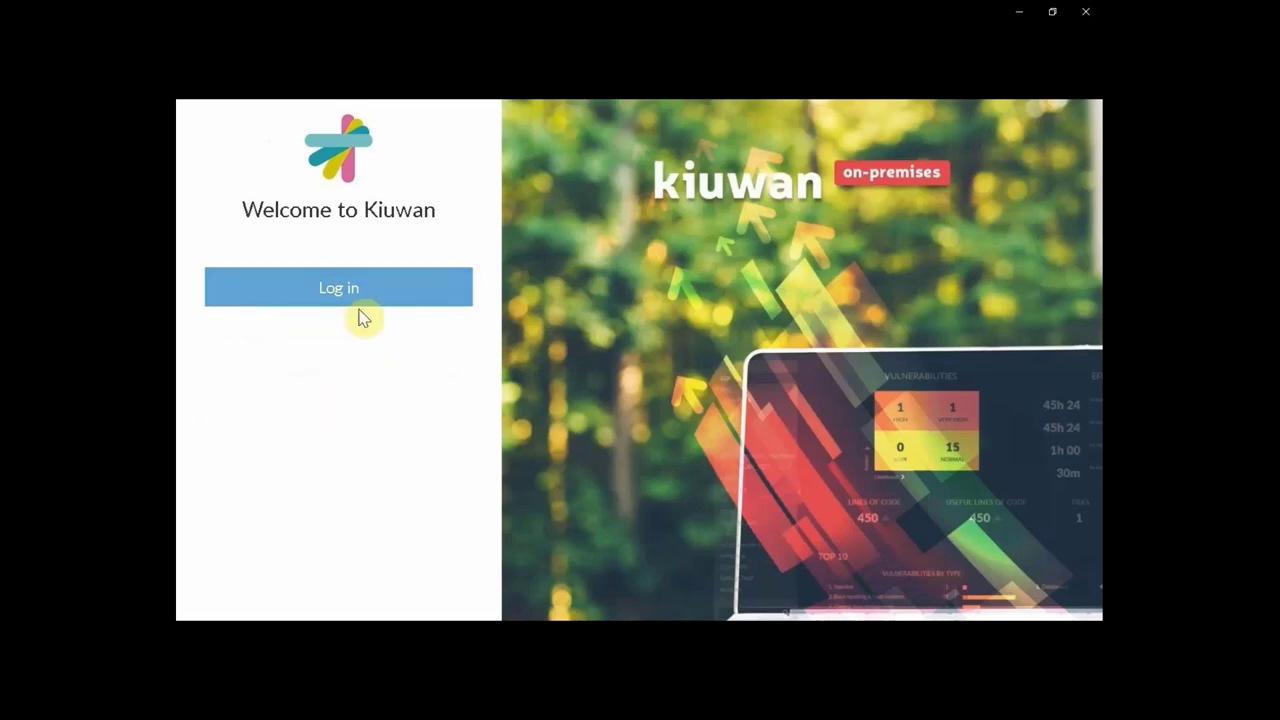
Log in from the Welcome to Kiuwan page to reach the prefilled Kiuwan STS sign-in page.
{"action": "left_click", "coordinate": [358, 306]}
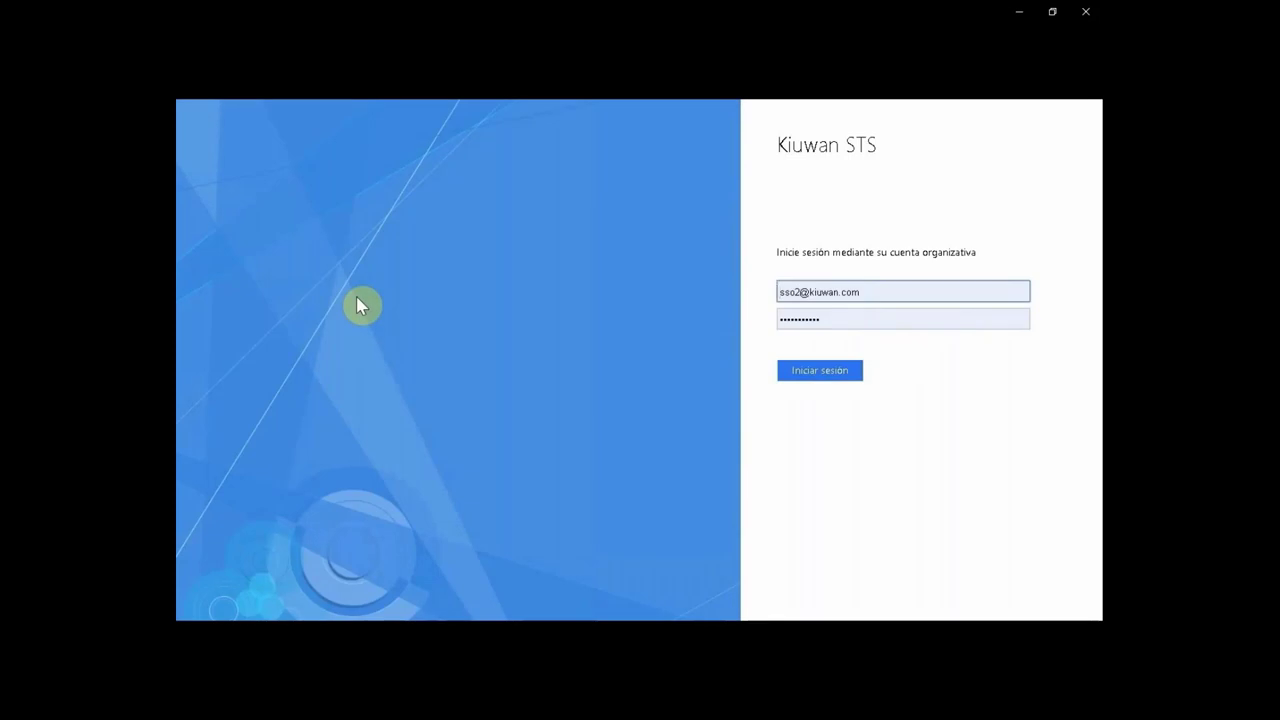
{"action": "mouse_move", "coordinate": [530, 388]}
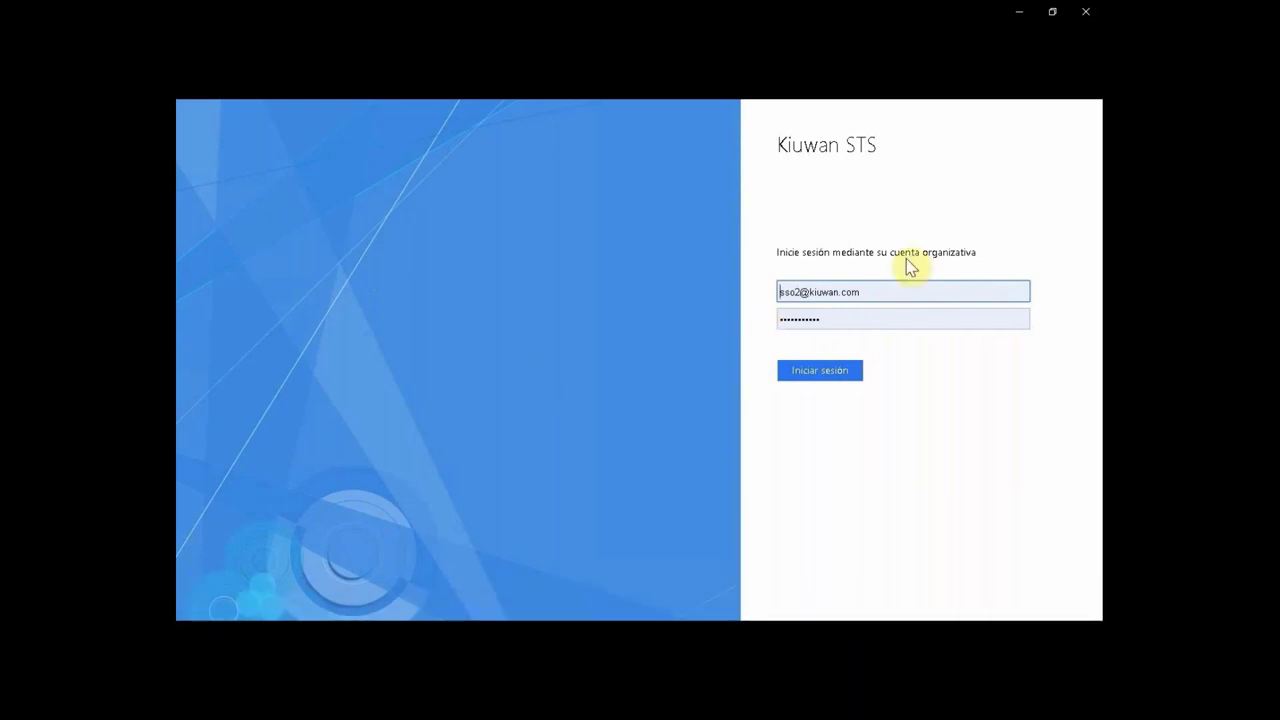
{"action": "key", "text": "space"}
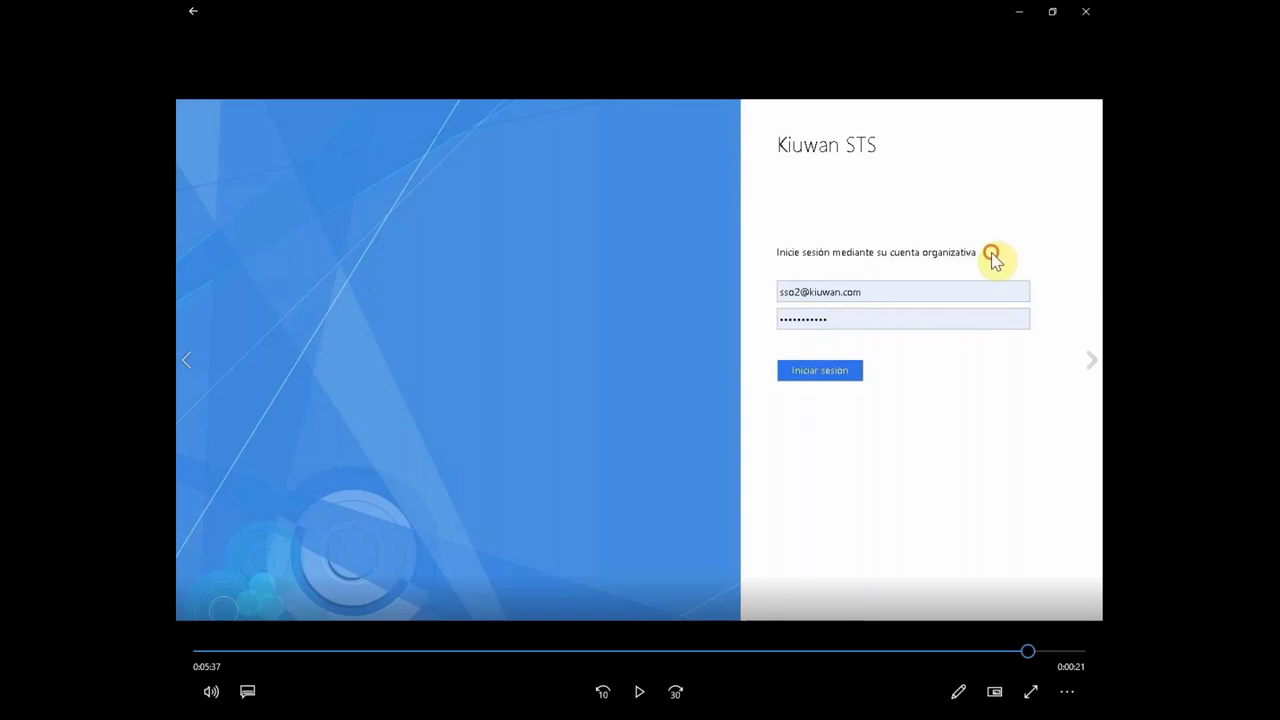
{"action": "key", "text": "space"}
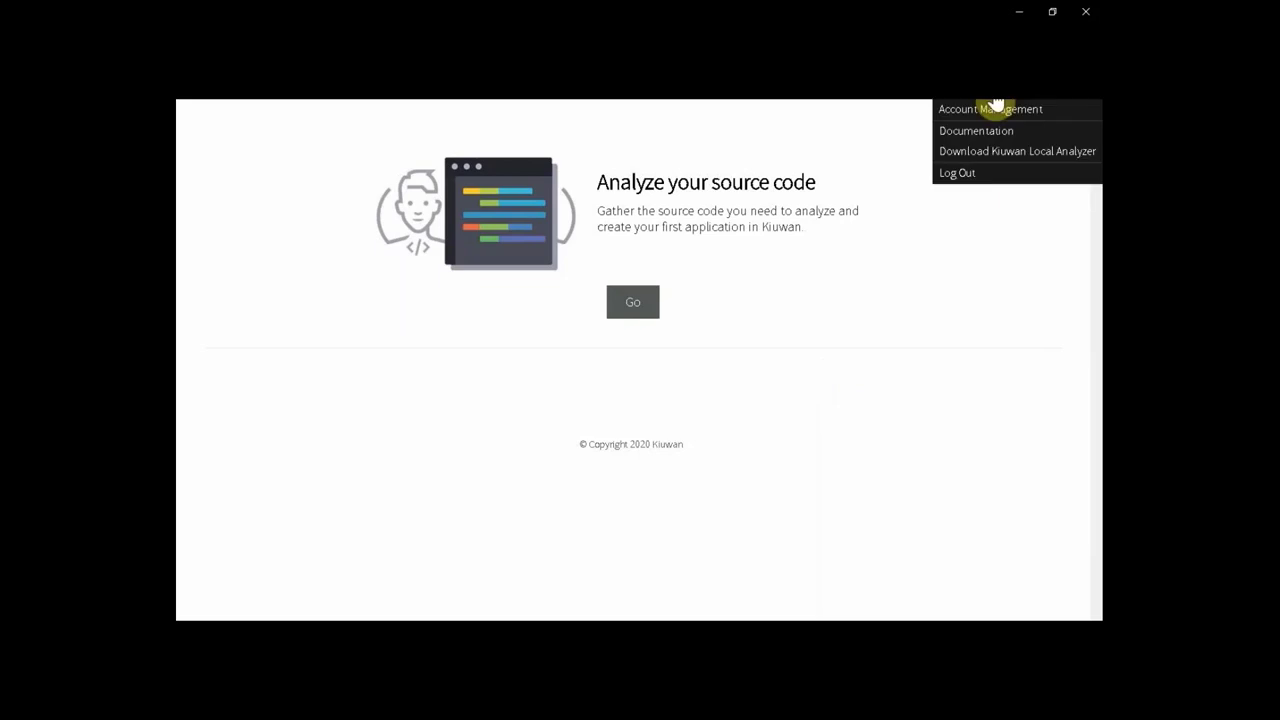
Submit Iniciar sesión on Kiuwan STS to land on 'Analyze your source code'.
{"action": "key", "text": "space"}
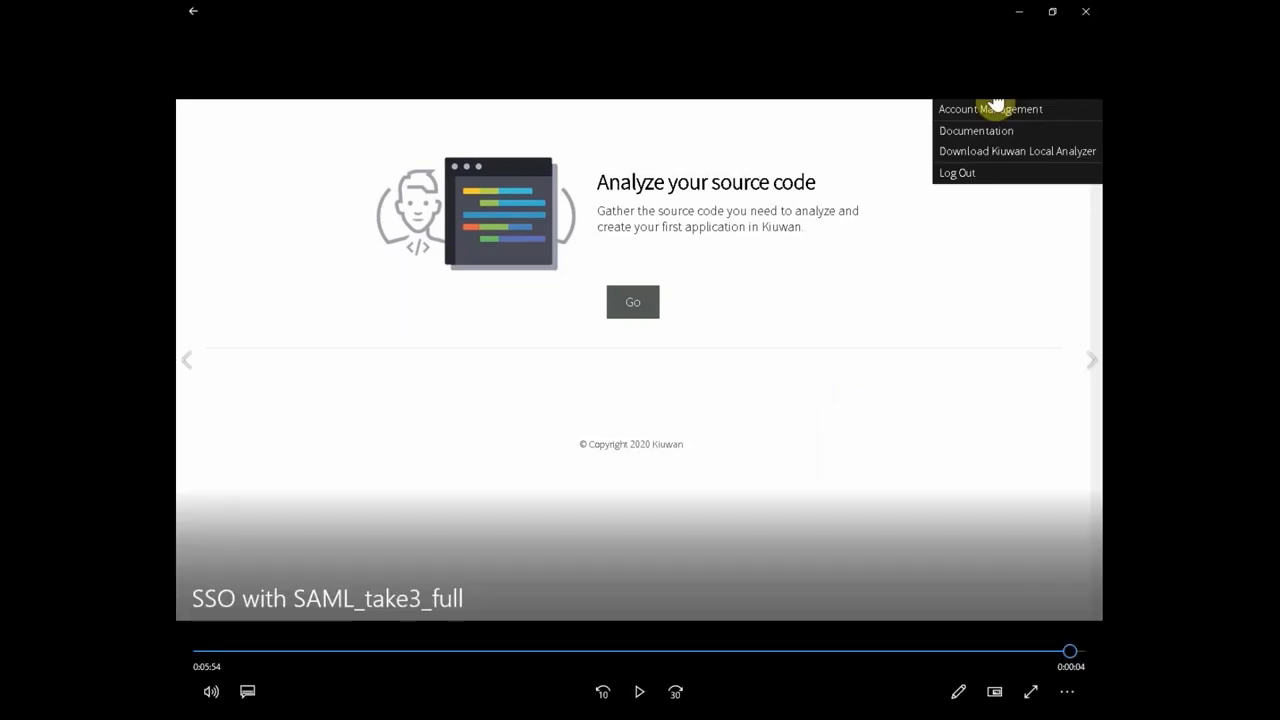
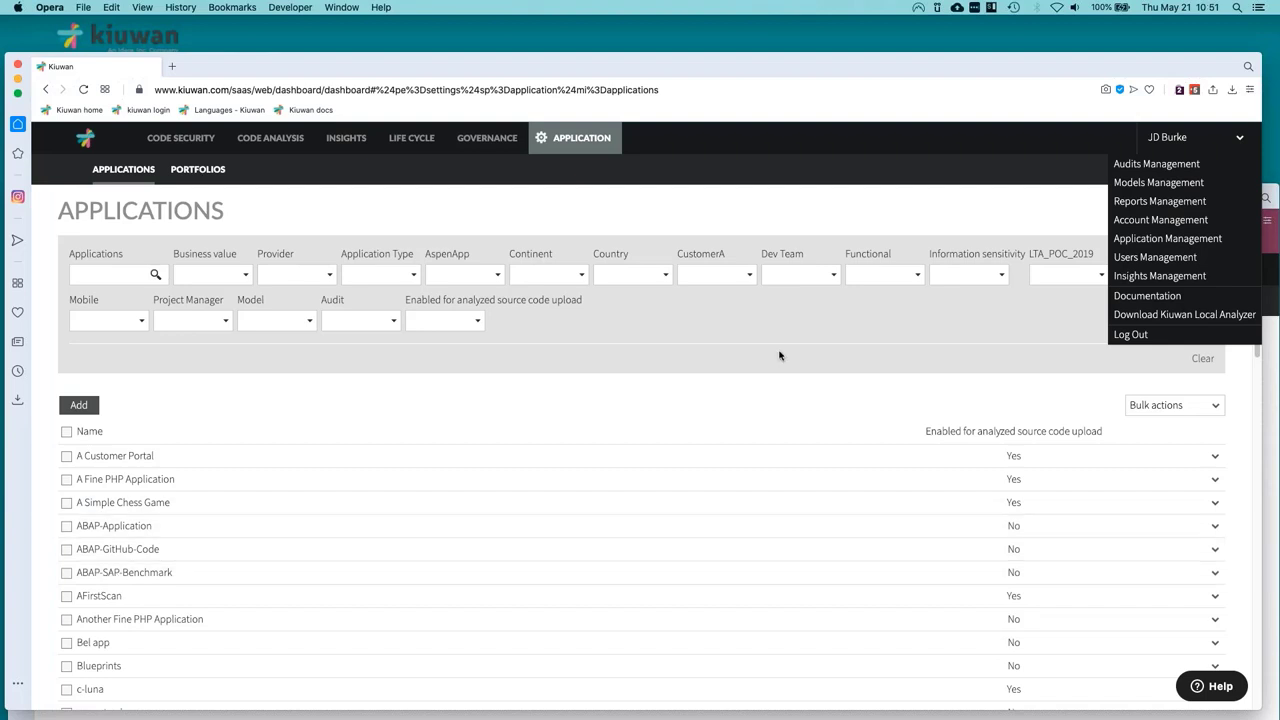
{"action": "left_click", "coordinate": [1126, 258]}
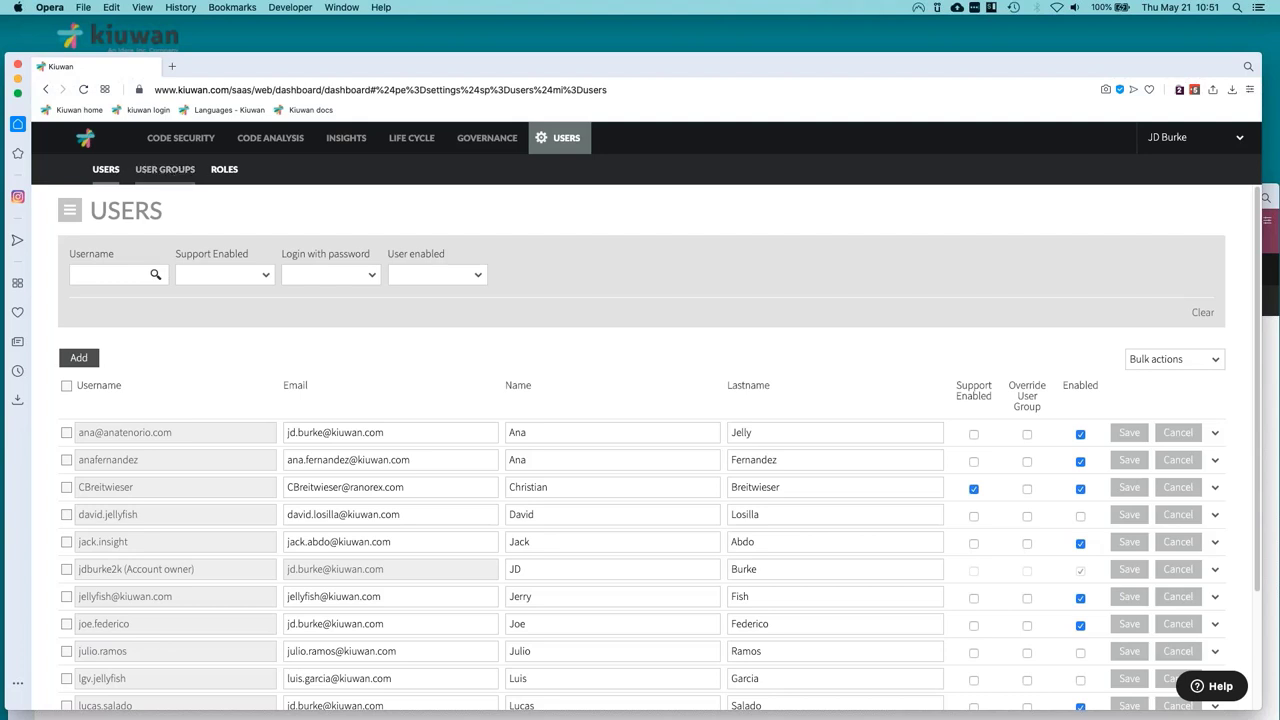
{"action": "left_click", "coordinate": [166, 169]}
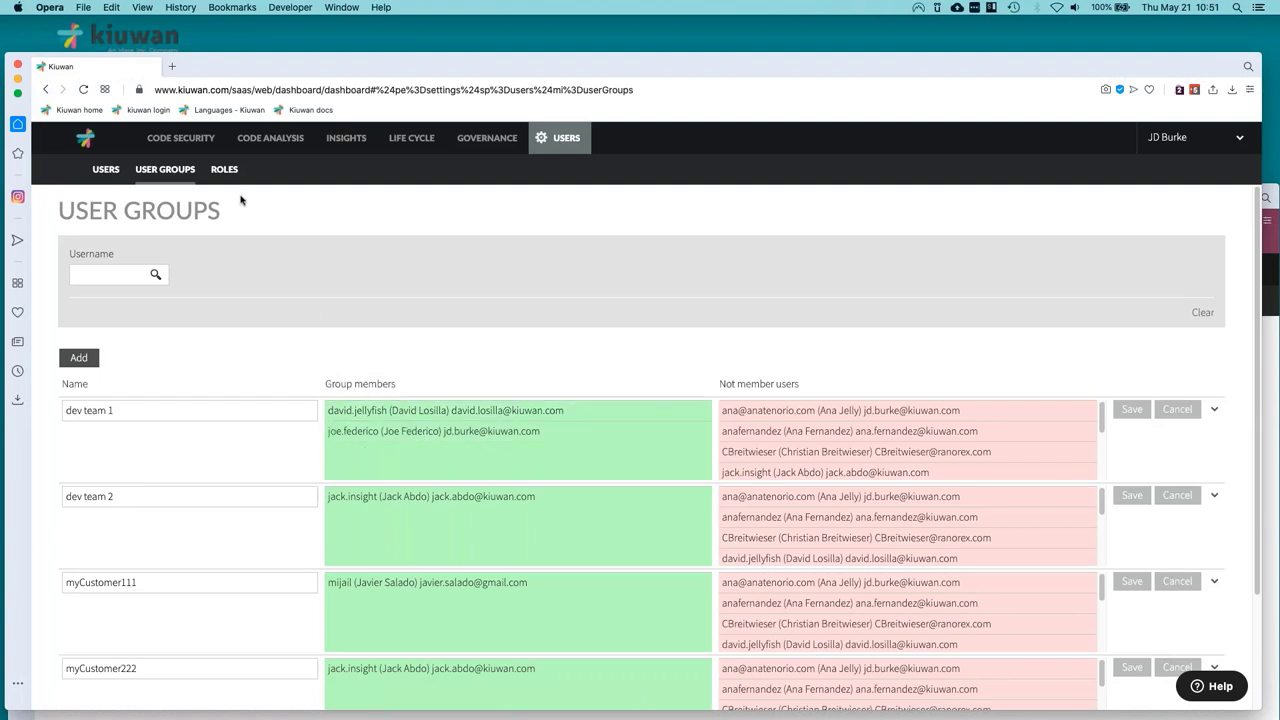
{"action": "left_click", "coordinate": [224, 170]}
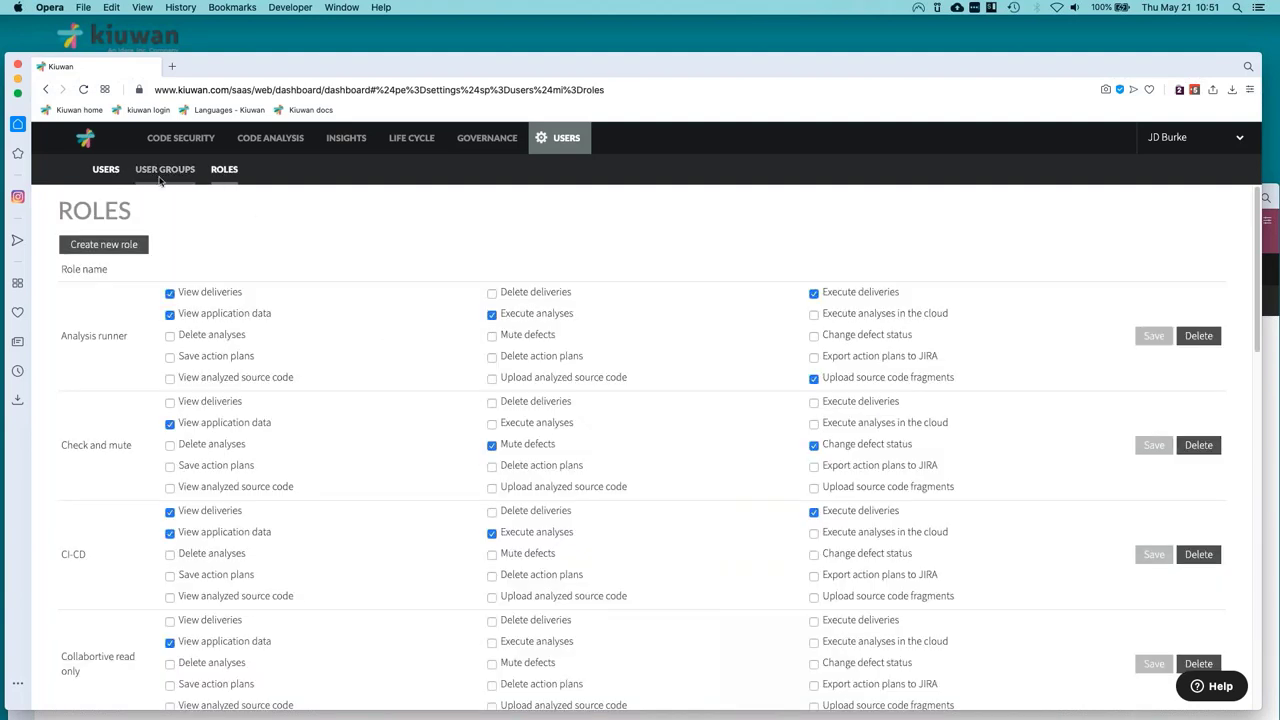
{"action": "left_click", "coordinate": [160, 176]}
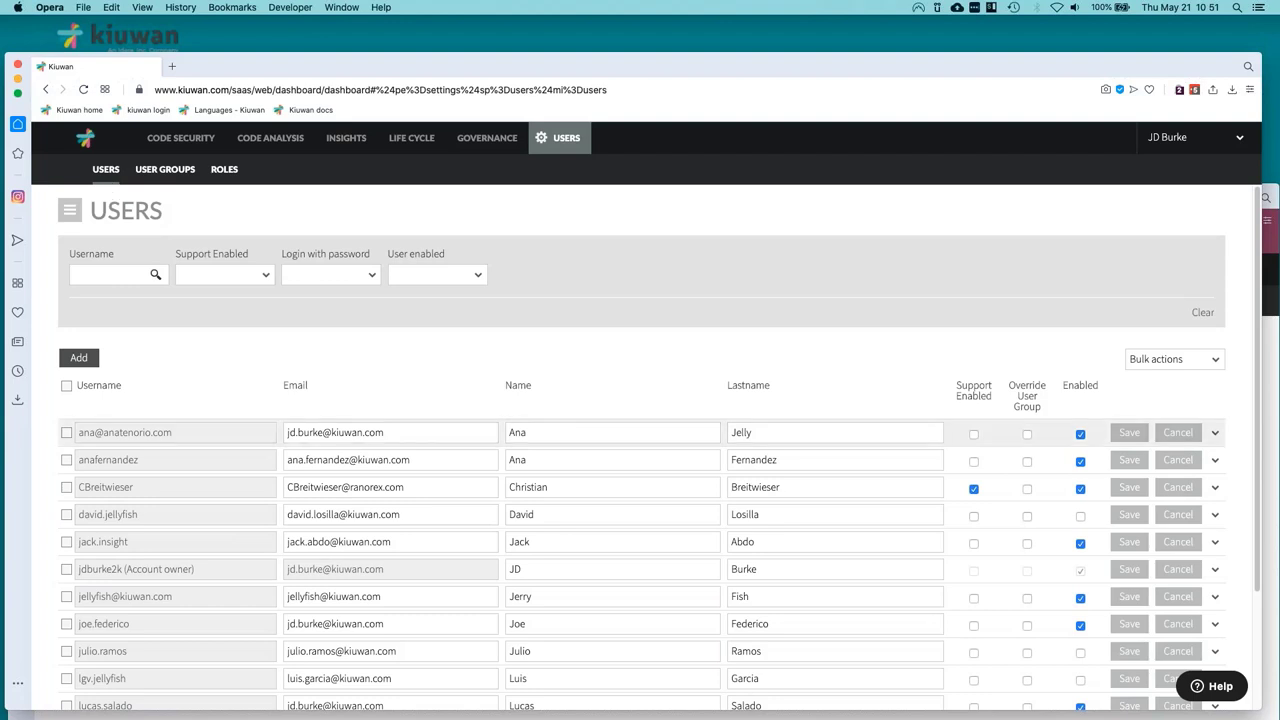
{"action": "left_click", "coordinate": [1162, 149]}
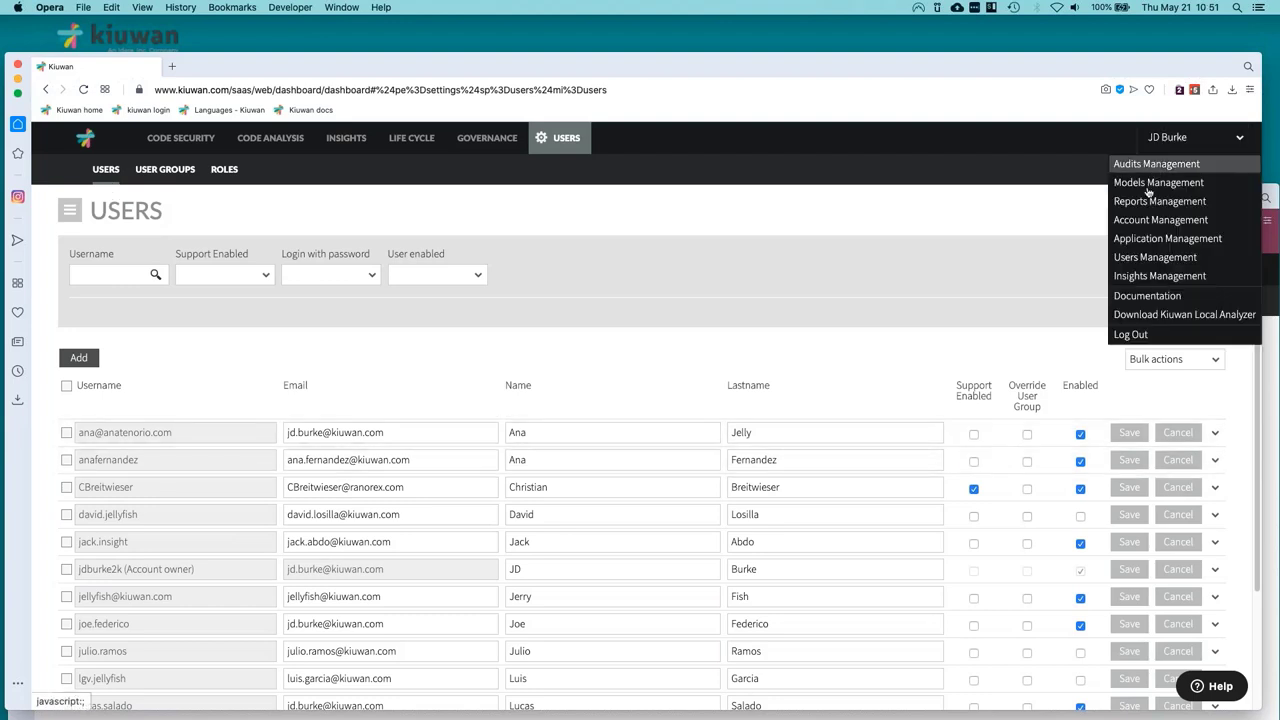
{"action": "left_click", "coordinate": [1131, 242]}
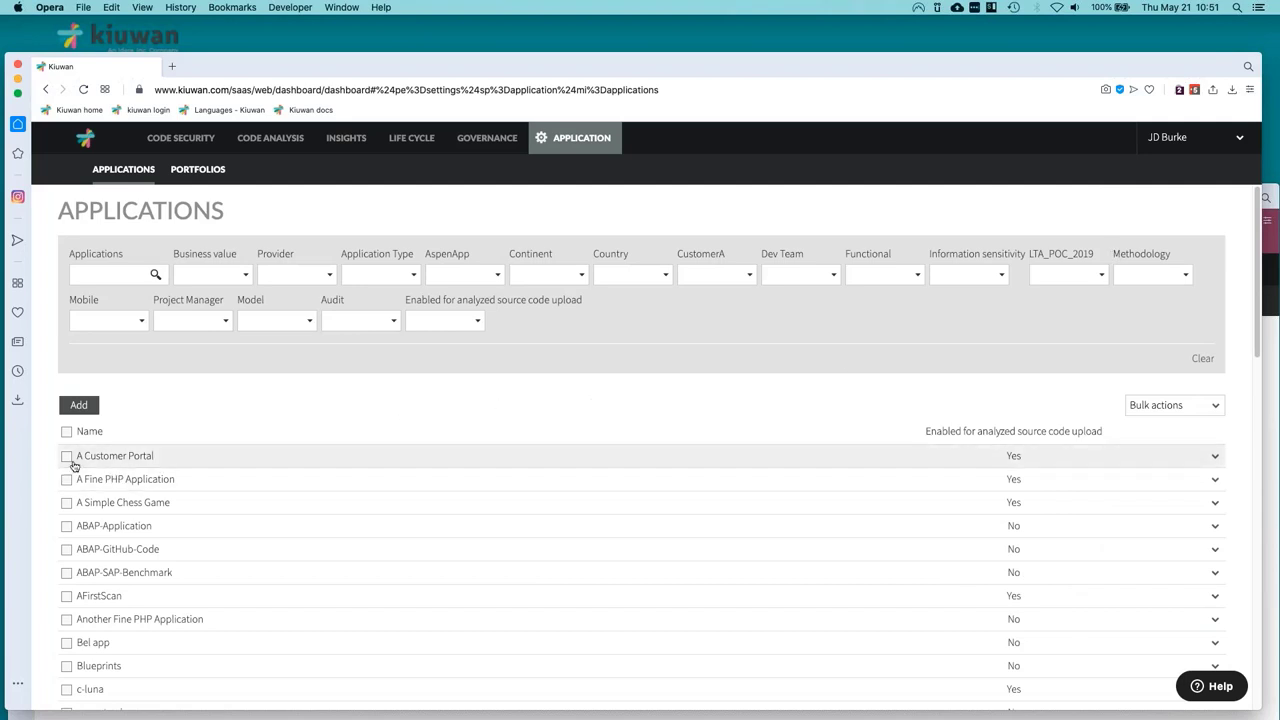
Select A Customer Portal and A Fine PHP Application and review their bulk Classify form without changes.
{"action": "left_click", "coordinate": [67, 457]}
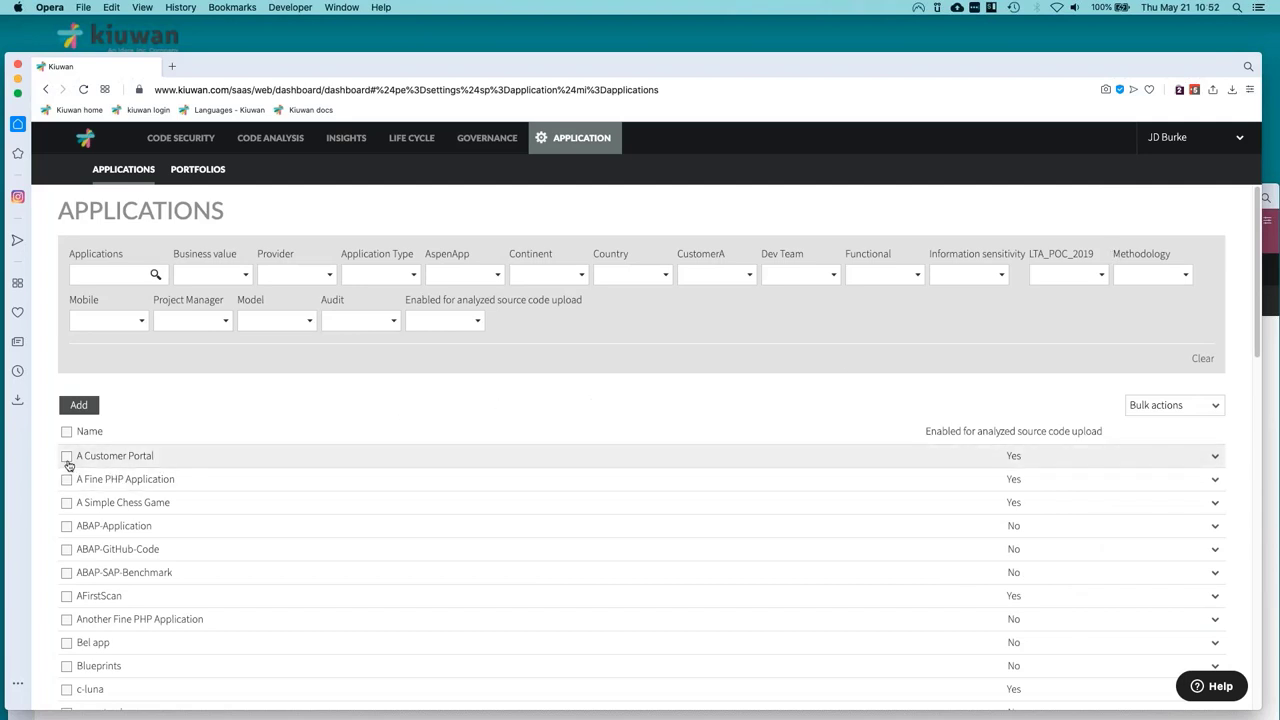
{"action": "left_click", "coordinate": [1214, 458]}
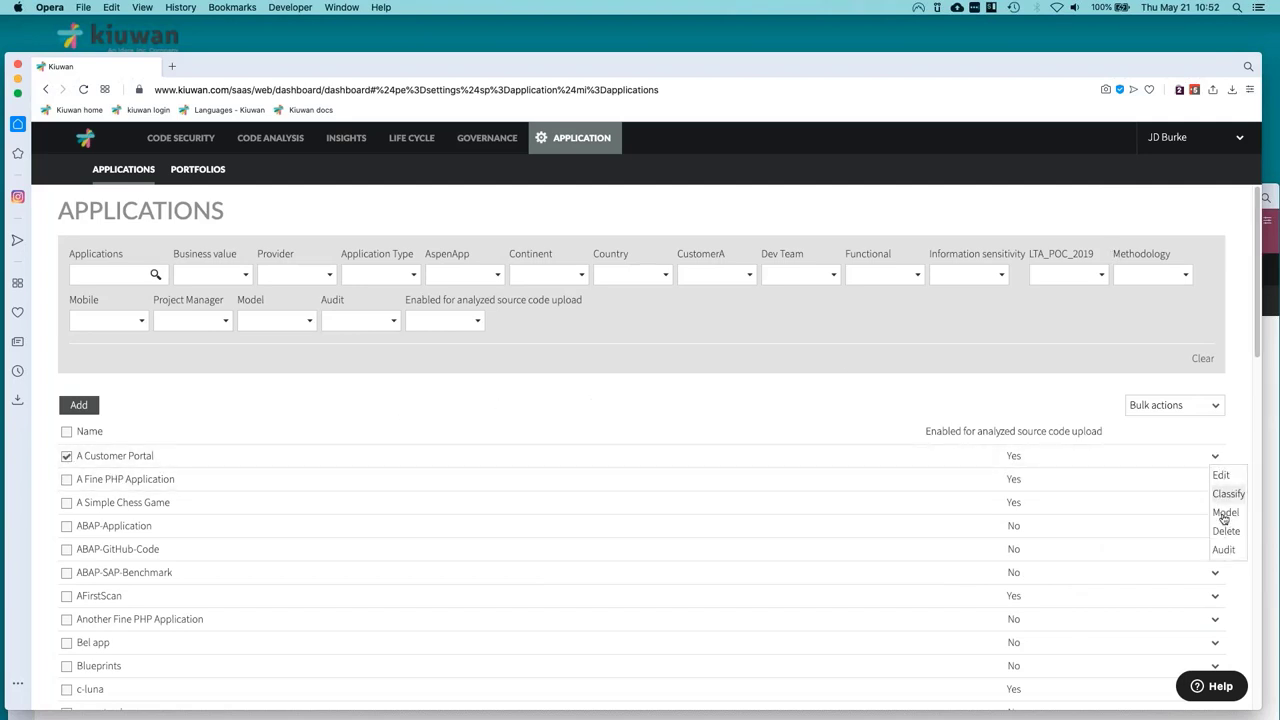
{"action": "left_click", "coordinate": [67, 479]}
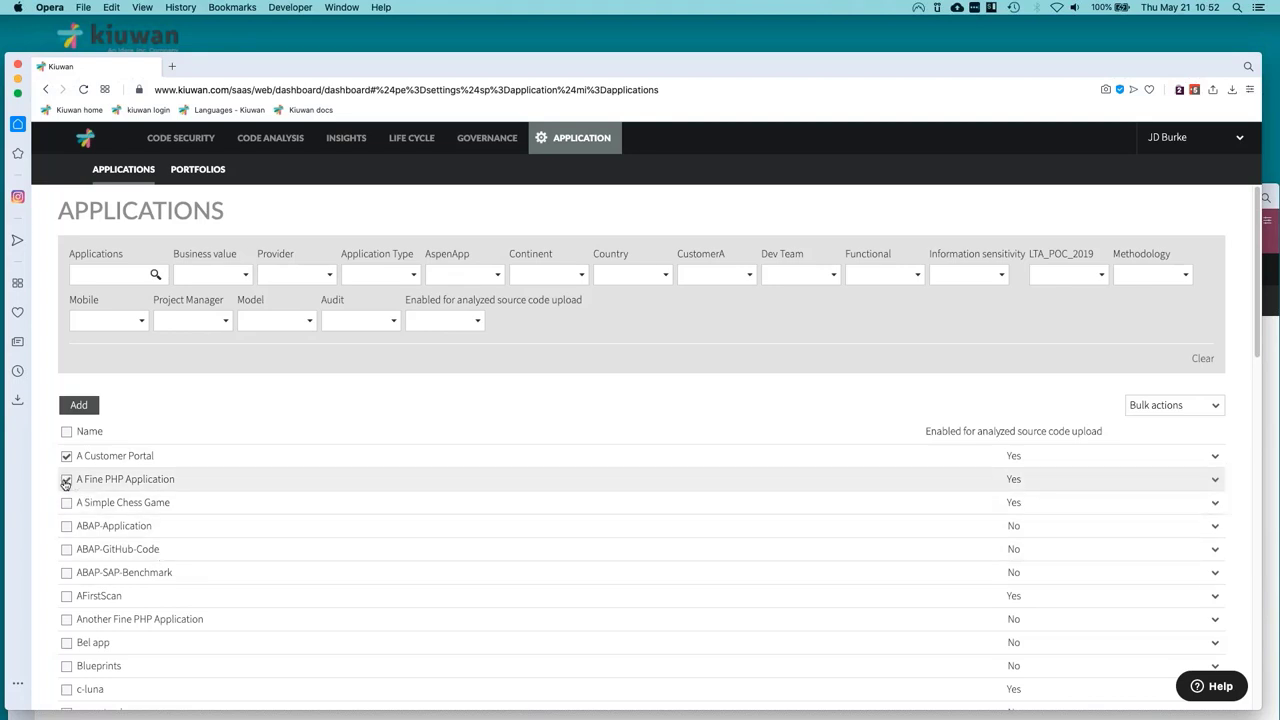
{"action": "left_click", "coordinate": [1155, 410]}
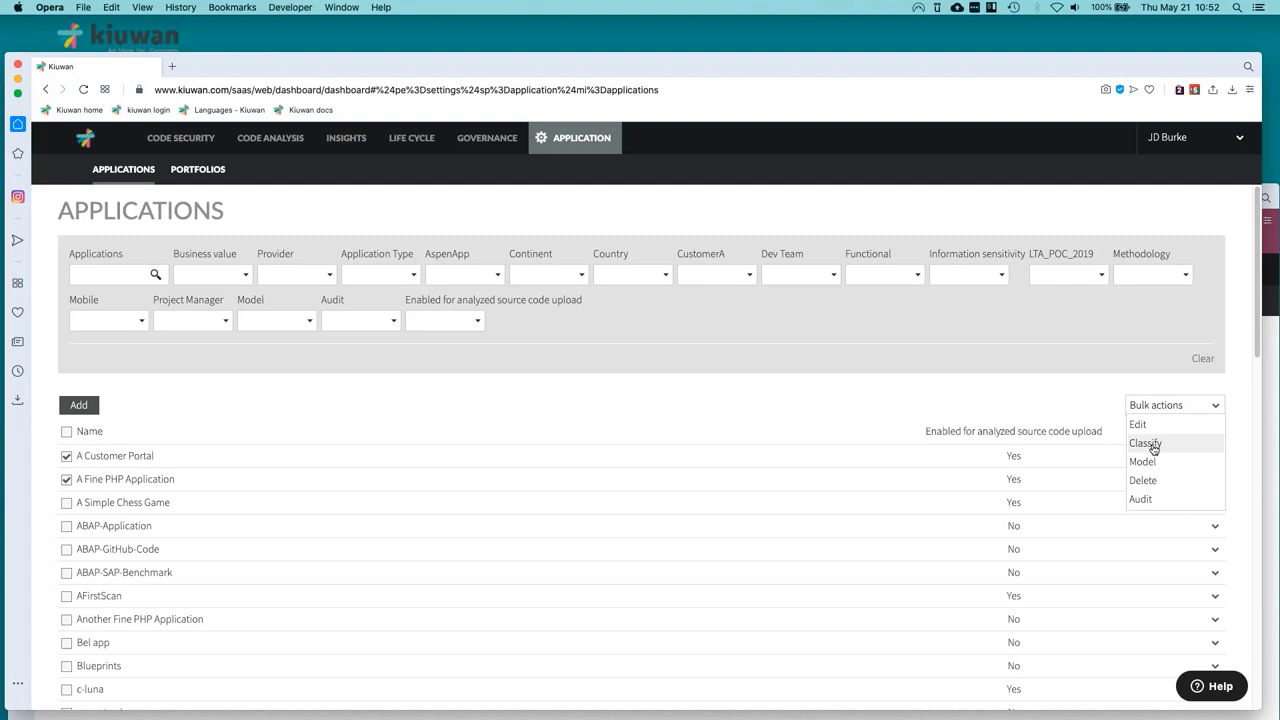
{"action": "left_click", "coordinate": [1155, 450]}
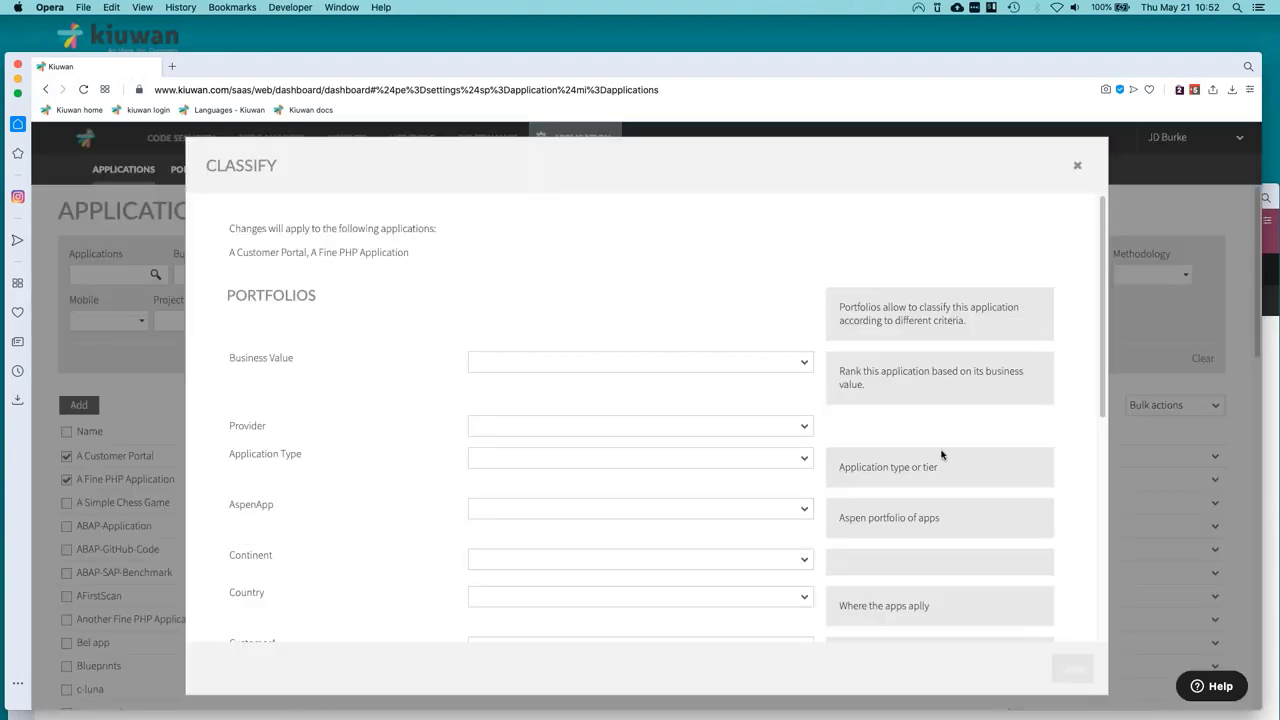
{"action": "scroll", "coordinate": [809, 520], "scroll_direction": "down", "scroll_amount": 6}
{"action": "scroll", "coordinate": [812, 544], "scroll_direction": "down", "scroll_amount": 3}
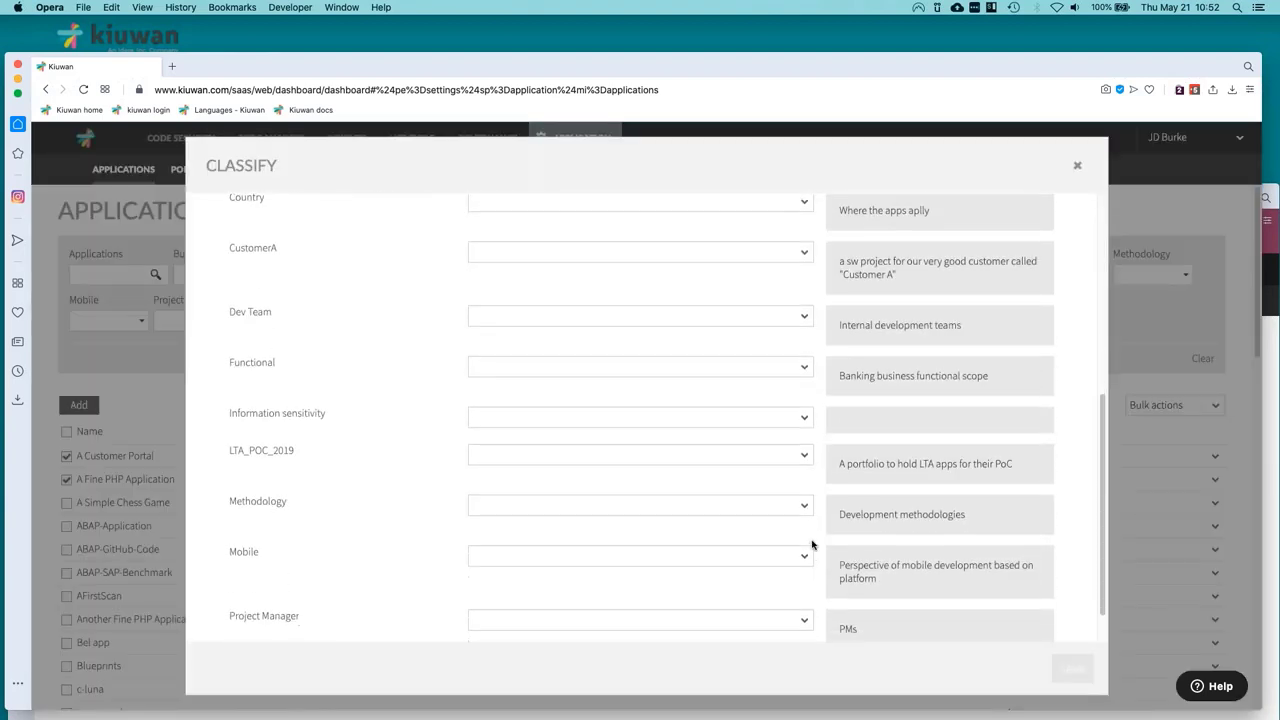
{"action": "scroll", "coordinate": [848, 491], "scroll_direction": "up", "scroll_amount": 5}
{"action": "left_click", "coordinate": [1140, 264]}
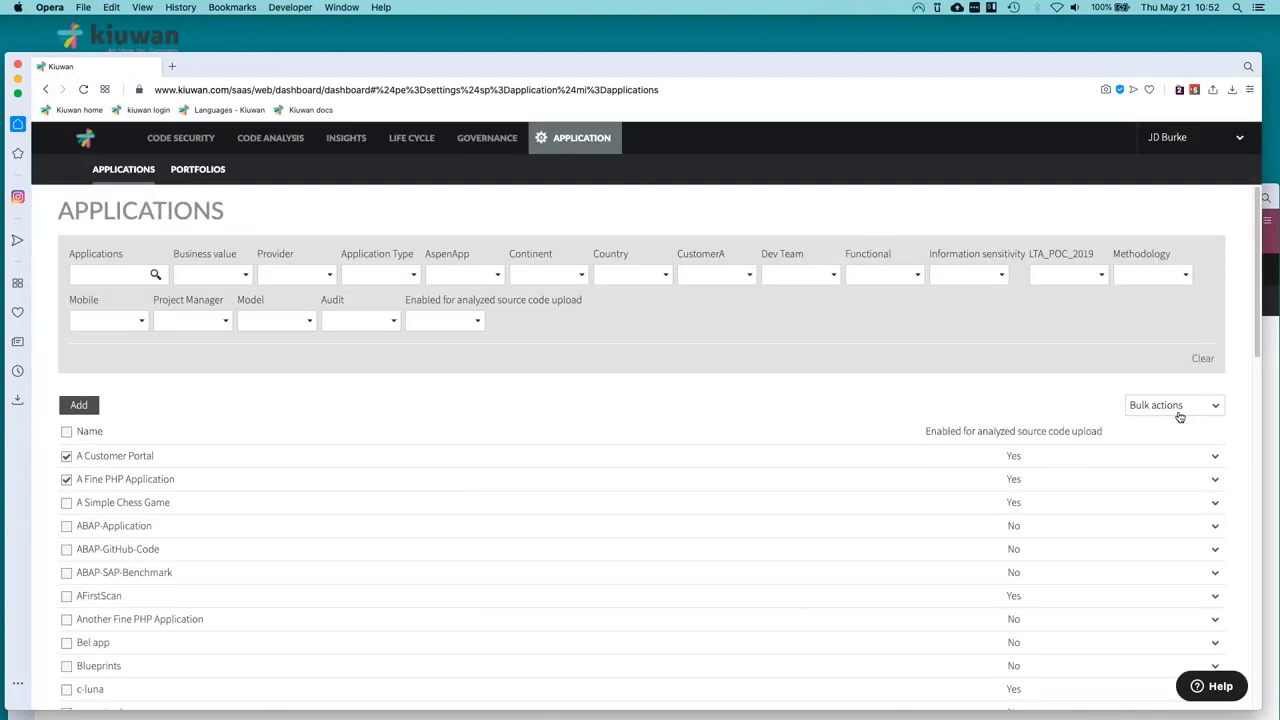
Look over both applications' Model and source upload settings, close each unchanged, then go to Portfolios.
{"action": "left_click", "coordinate": [1185, 409]}
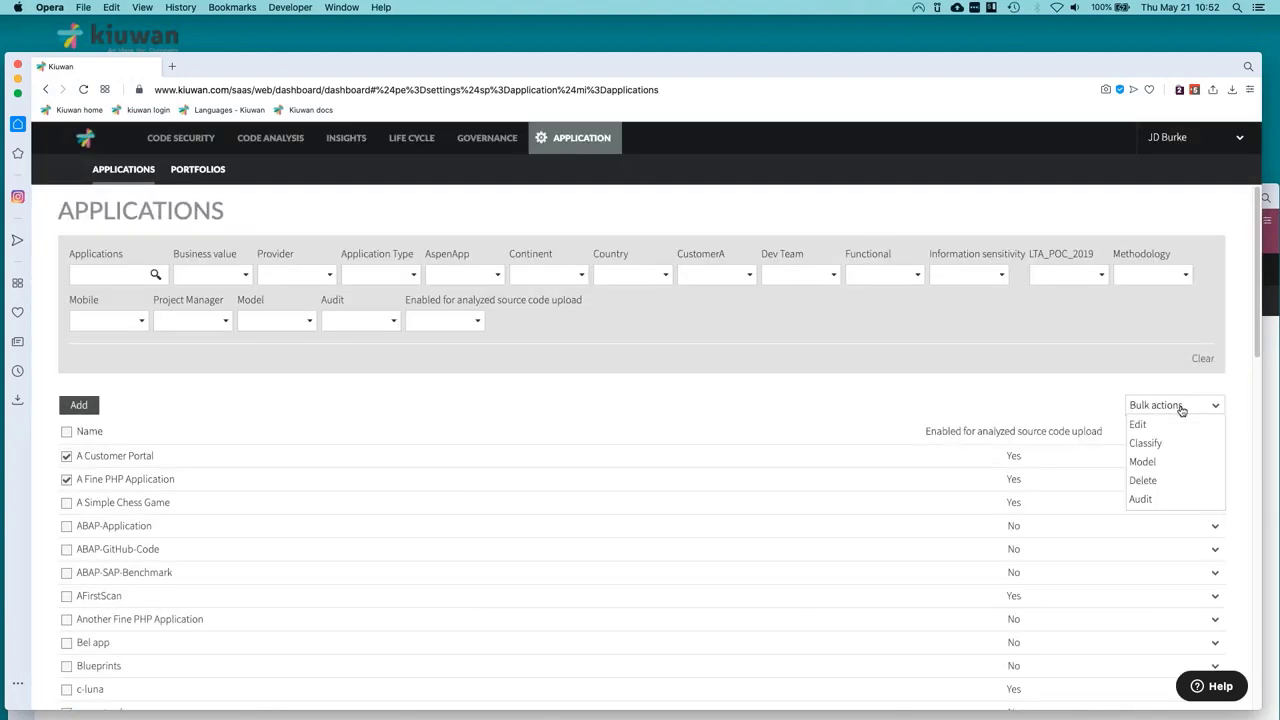
{"action": "left_click", "coordinate": [1145, 462]}
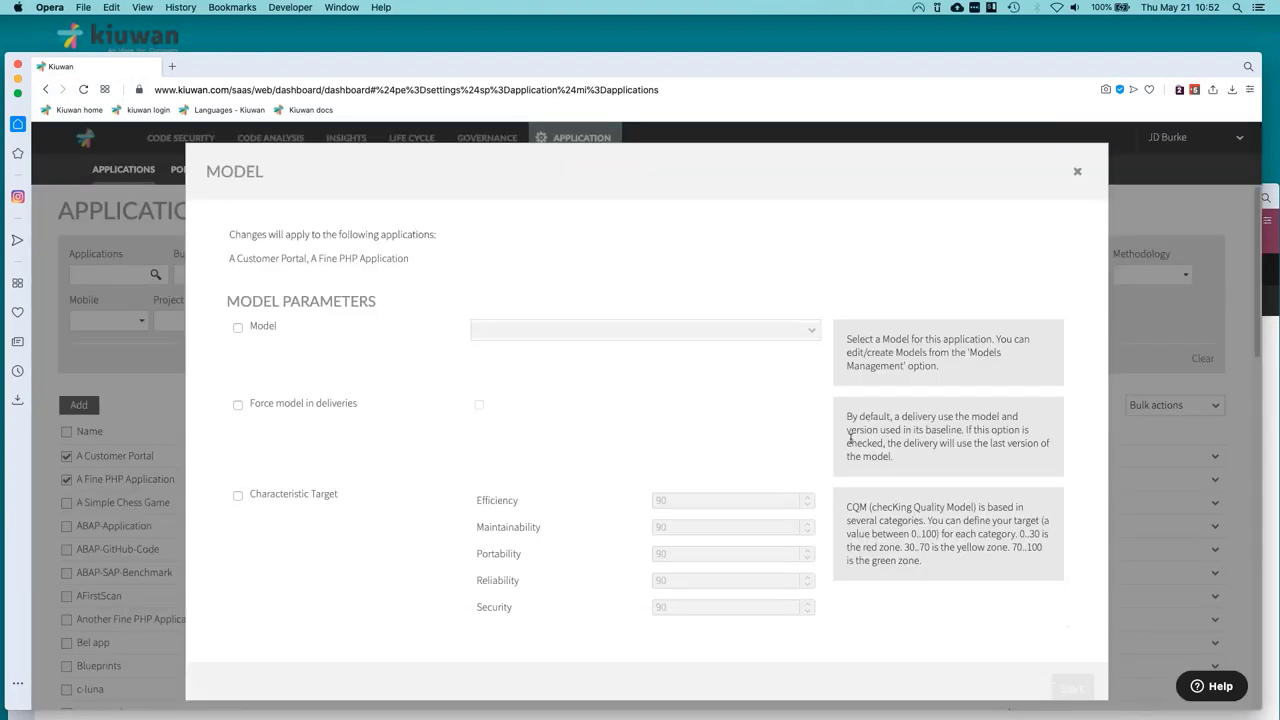
{"action": "left_click", "coordinate": [1079, 176]}
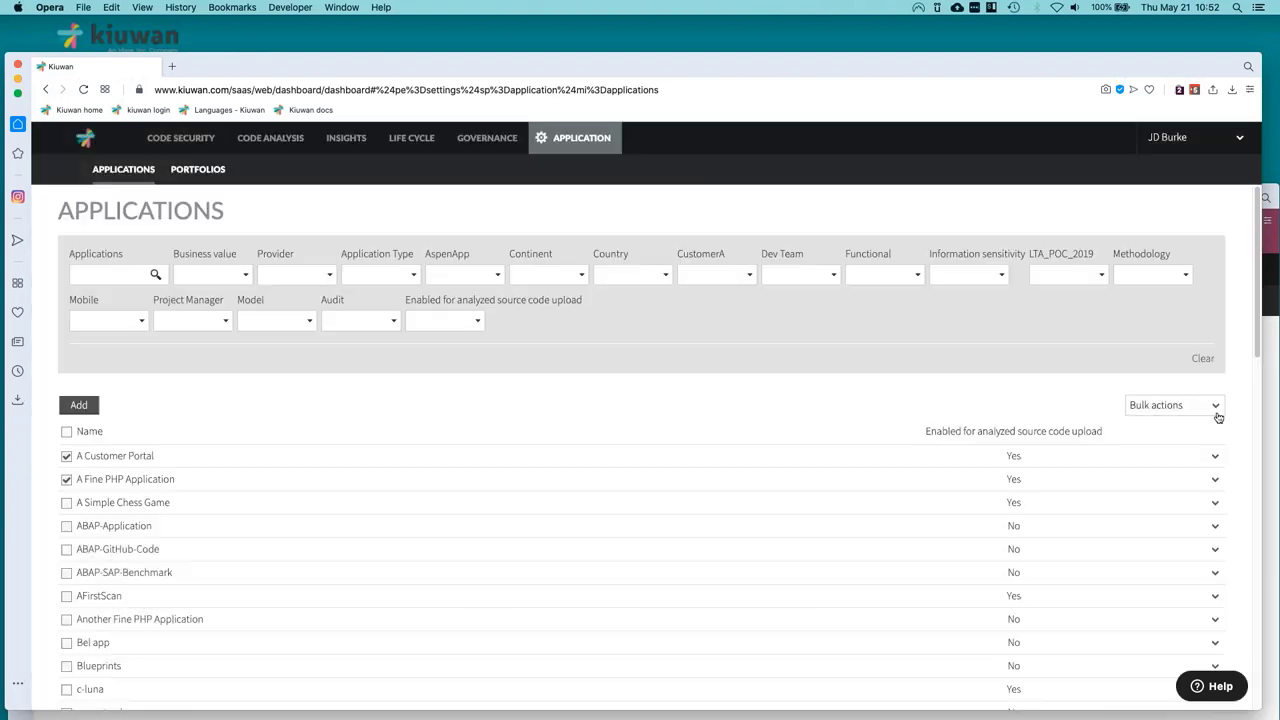
{"action": "left_click", "coordinate": [1214, 418]}
{"action": "left_click", "coordinate": [1146, 430]}
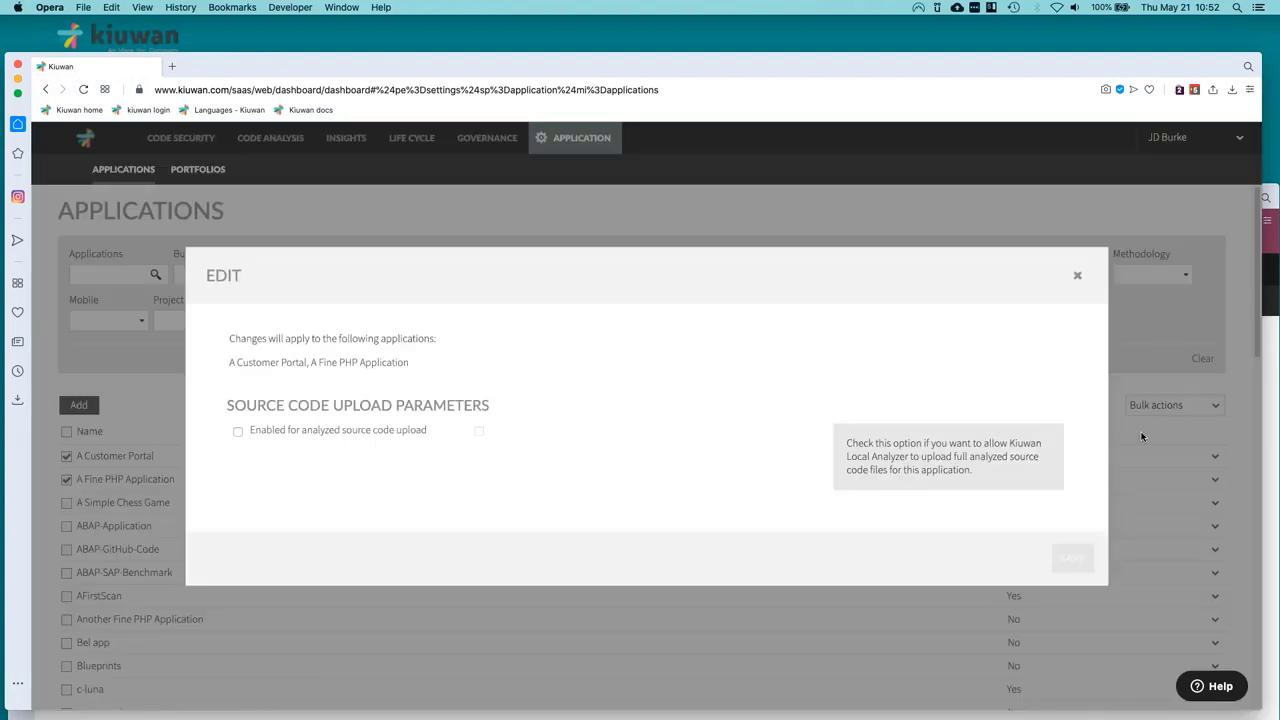
{"action": "left_click", "coordinate": [1077, 275]}
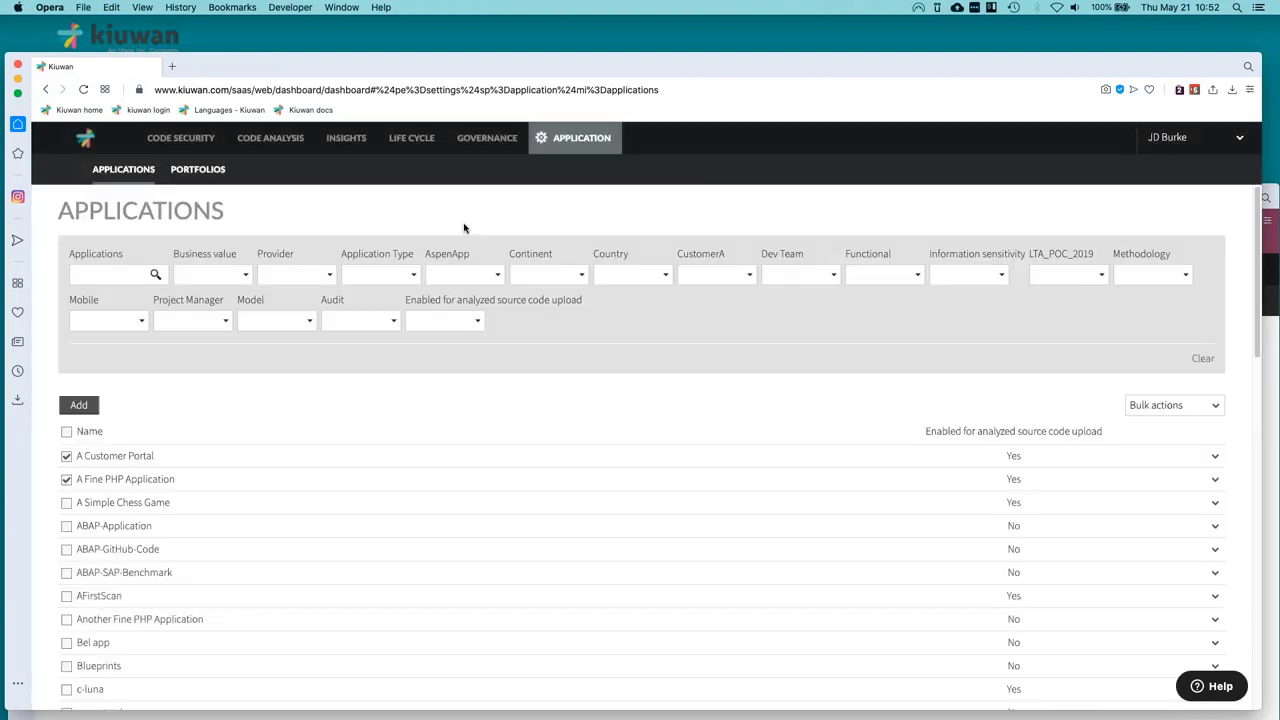
{"action": "left_click", "coordinate": [198, 169]}
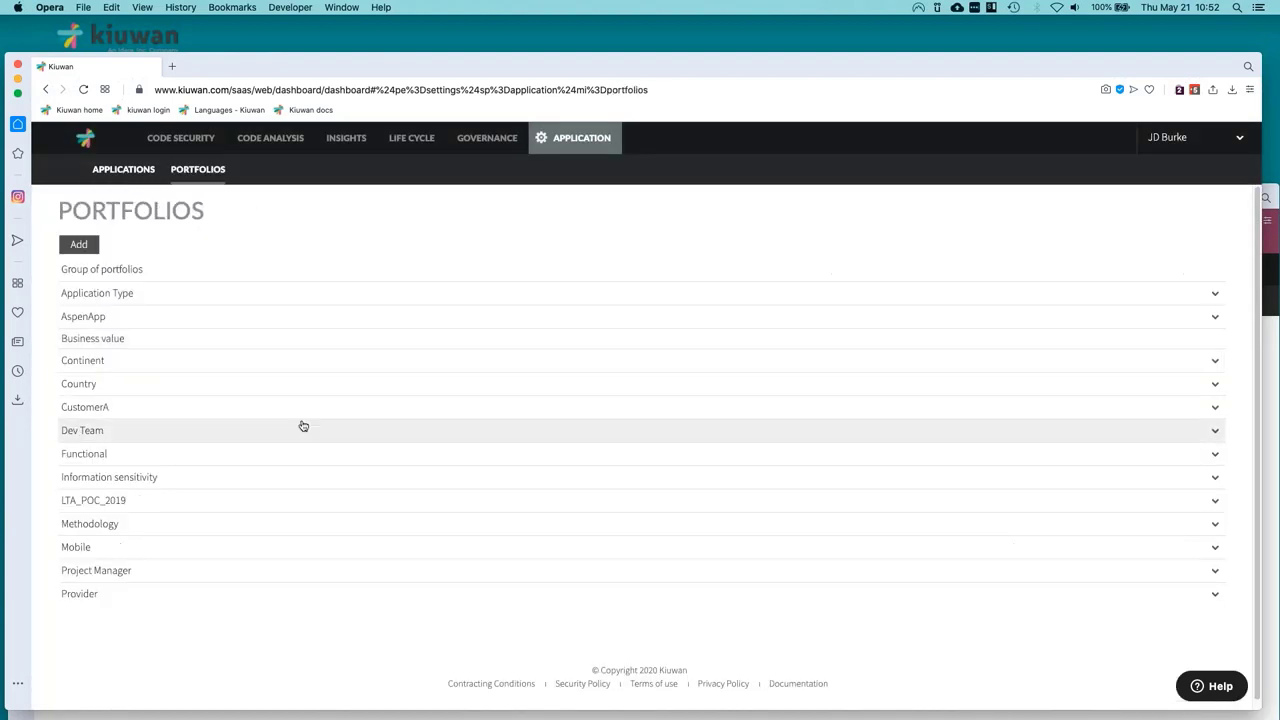
Review the Application Type portfolio group's overview, dismiss it, and bring up the account menu.
{"action": "left_click", "coordinate": [1218, 298]}
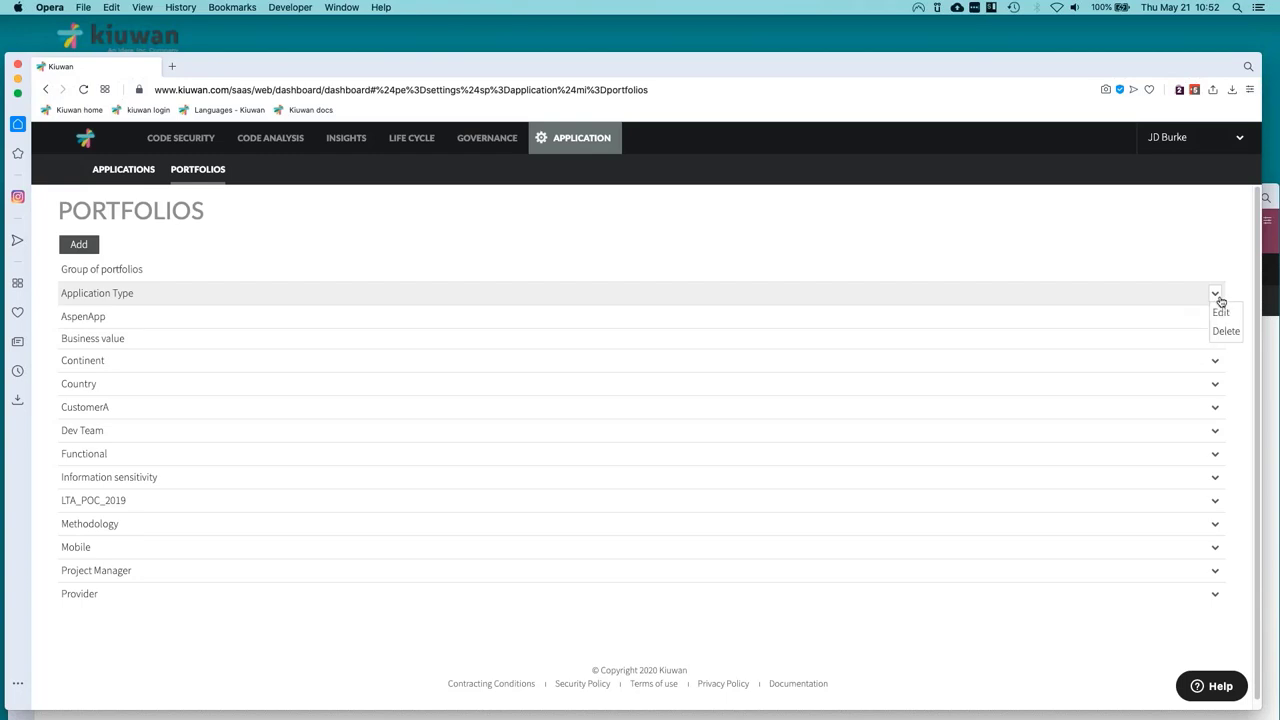
{"action": "left_click", "coordinate": [1221, 312]}
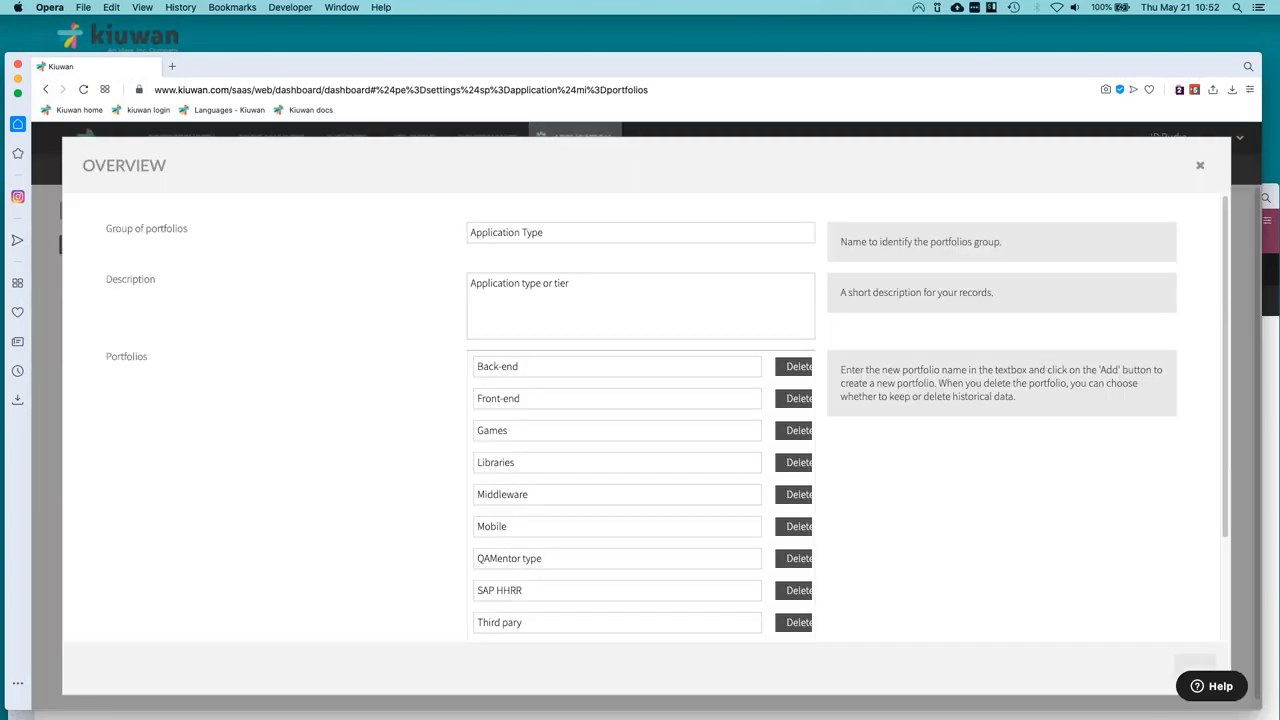
{"action": "scroll", "coordinate": [665, 420], "scroll_direction": "down", "scroll_amount": 3}
{"action": "scroll", "coordinate": [665, 420], "scroll_direction": "up", "scroll_amount": 3}
{"action": "key", "text": "Escape"}
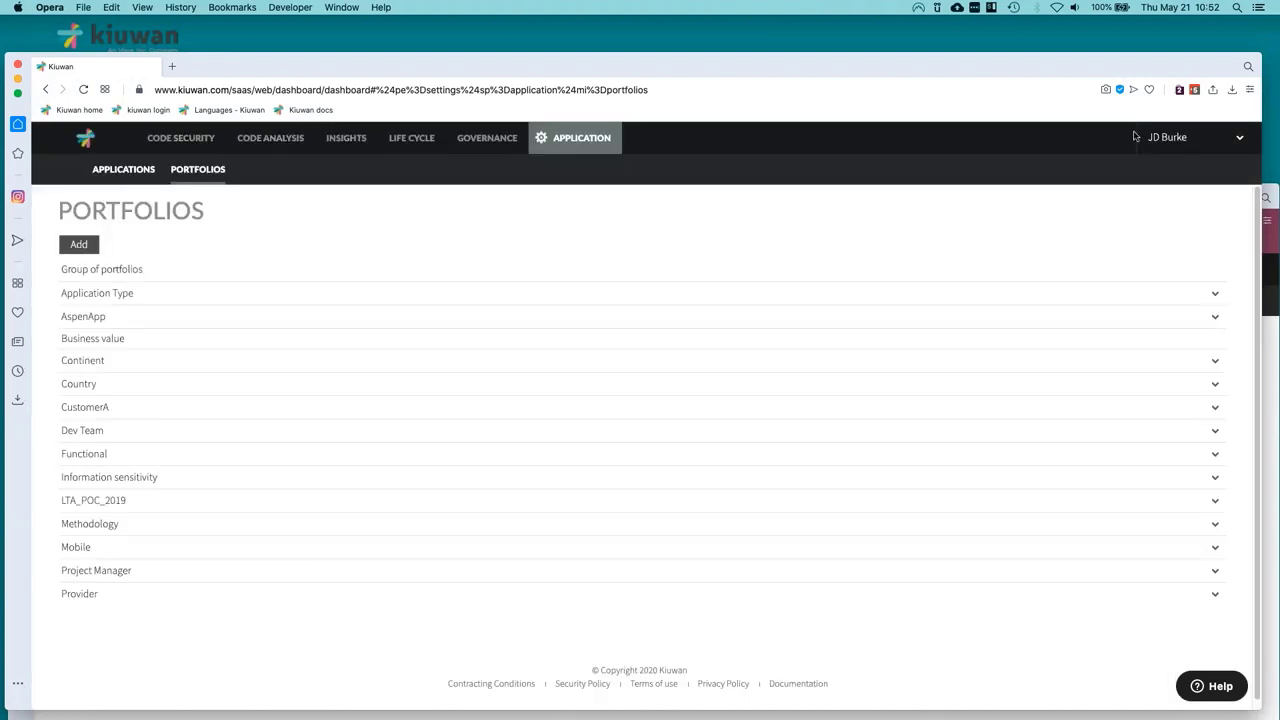
{"action": "left_click", "coordinate": [1167, 137]}
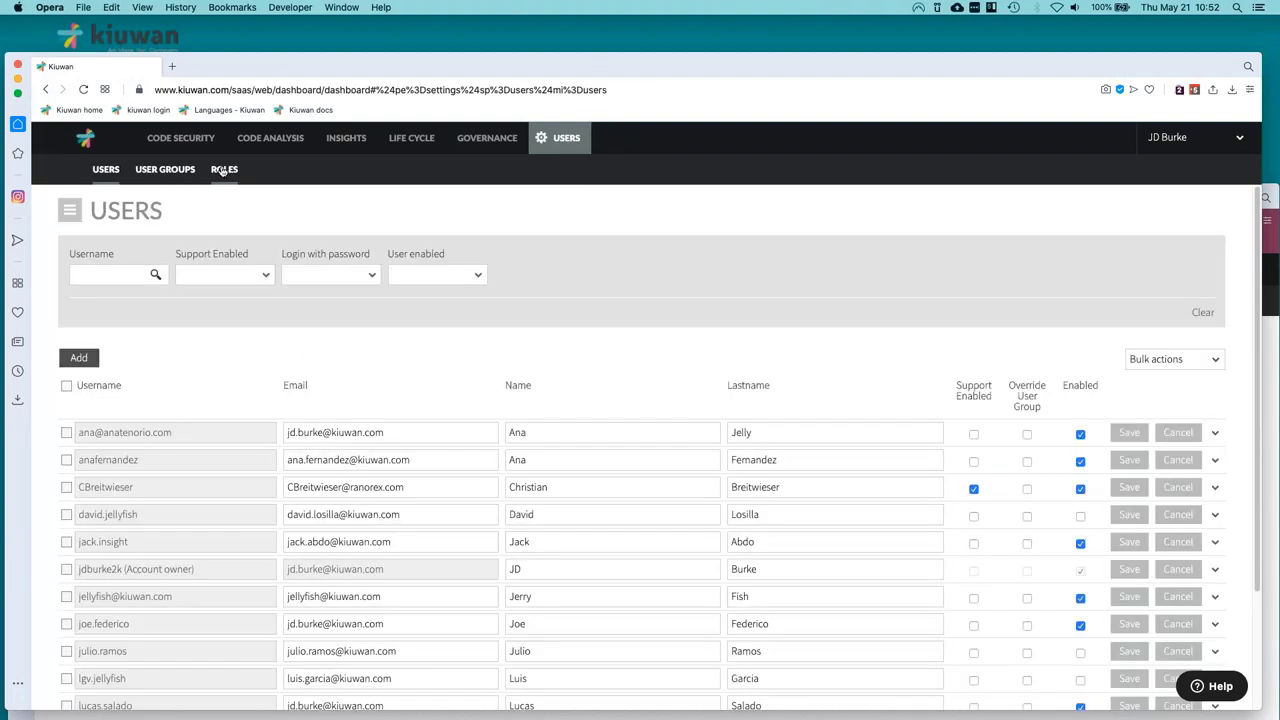
Select the first two users and open their application permissions, closing the form unchanged.
{"action": "left_click", "coordinate": [66, 432]}
{"action": "left_click", "coordinate": [66, 459]}
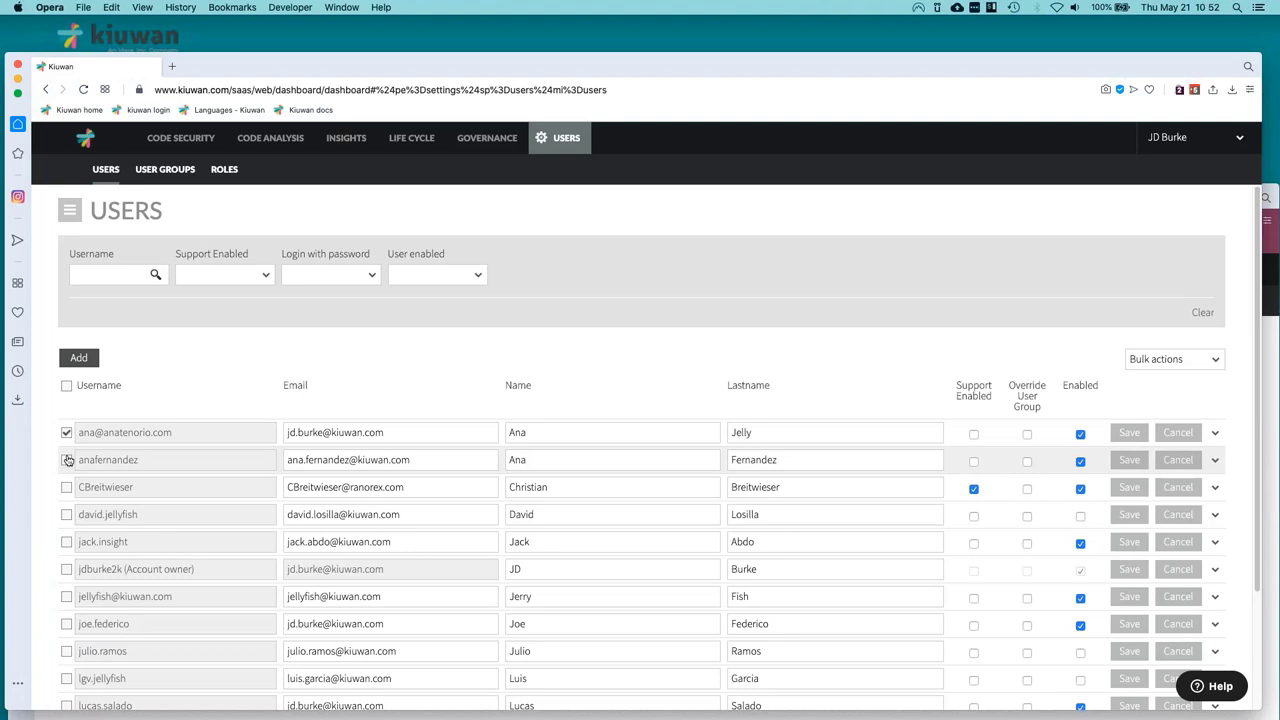
{"action": "left_click", "coordinate": [1214, 362]}
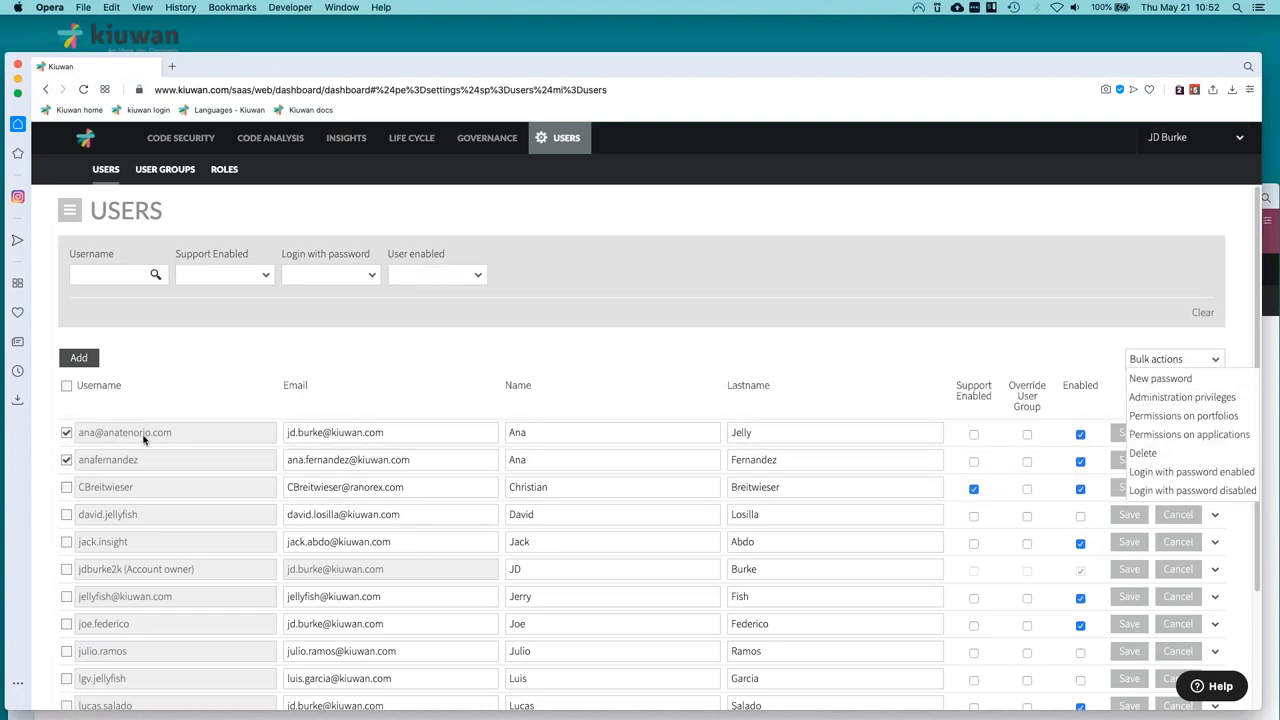
{"action": "left_click", "coordinate": [66, 459]}
{"action": "left_click", "coordinate": [66, 459]}
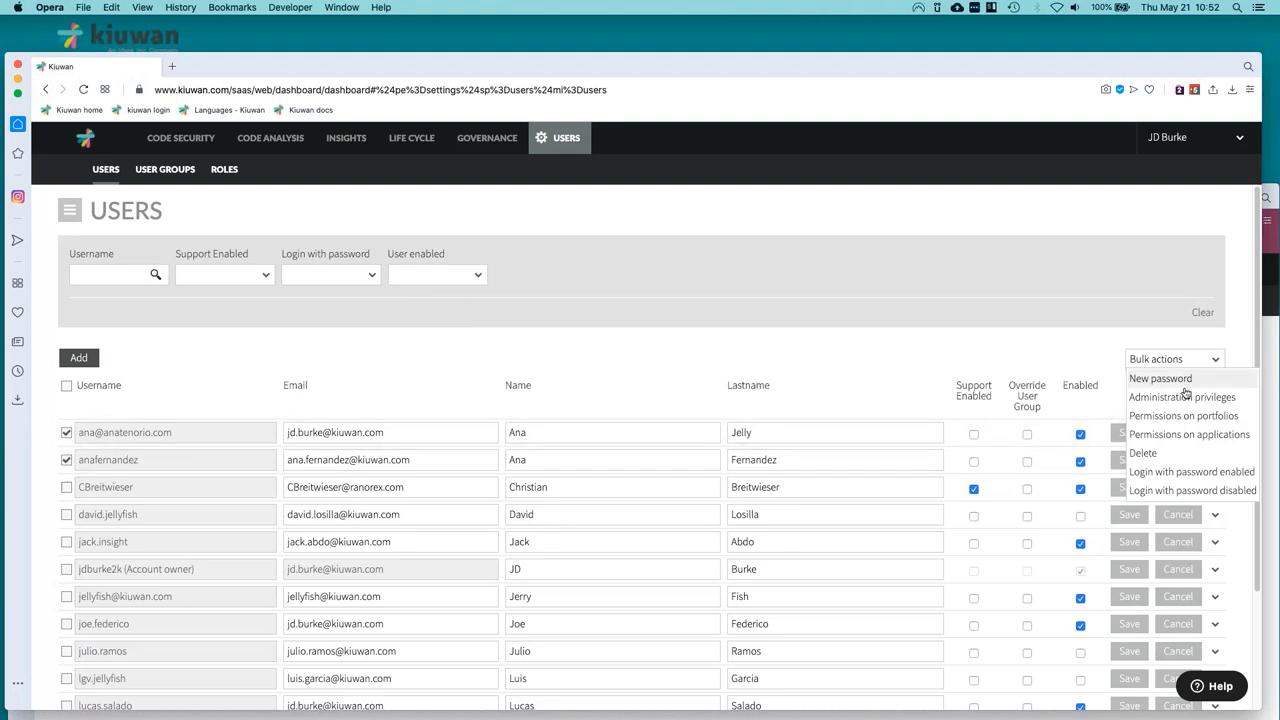
{"action": "left_click", "coordinate": [1159, 437]}
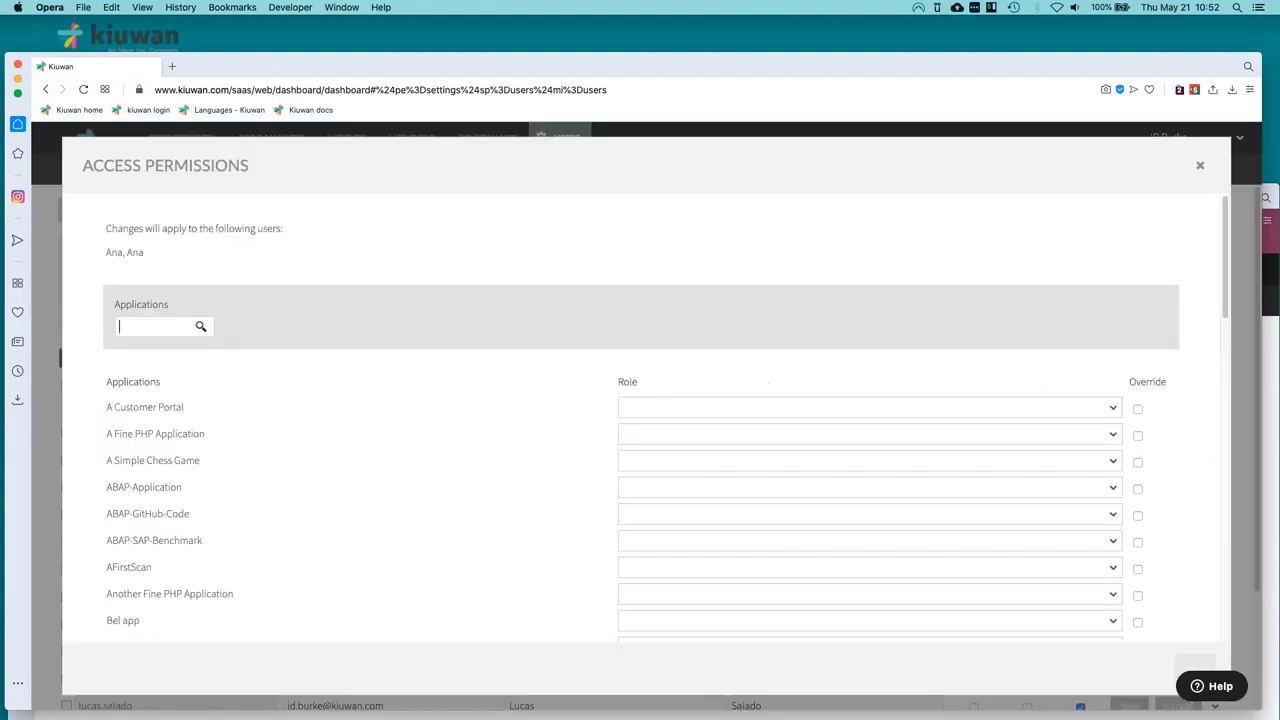
{"action": "left_click", "coordinate": [1200, 165]}
{"action": "left_click", "coordinate": [1186, 149]}
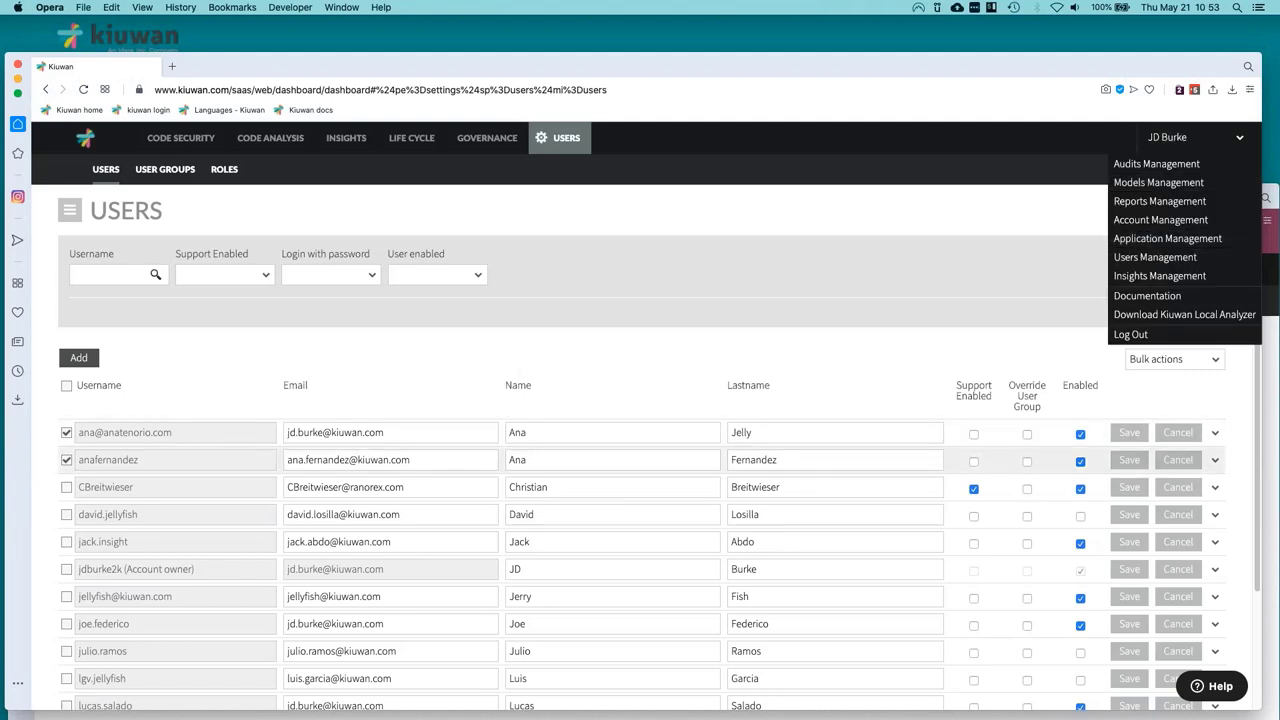
Check the roles offered for A Customer Portal without assigning any, then view the Roles list.
{"action": "left_click", "coordinate": [1162, 362]}
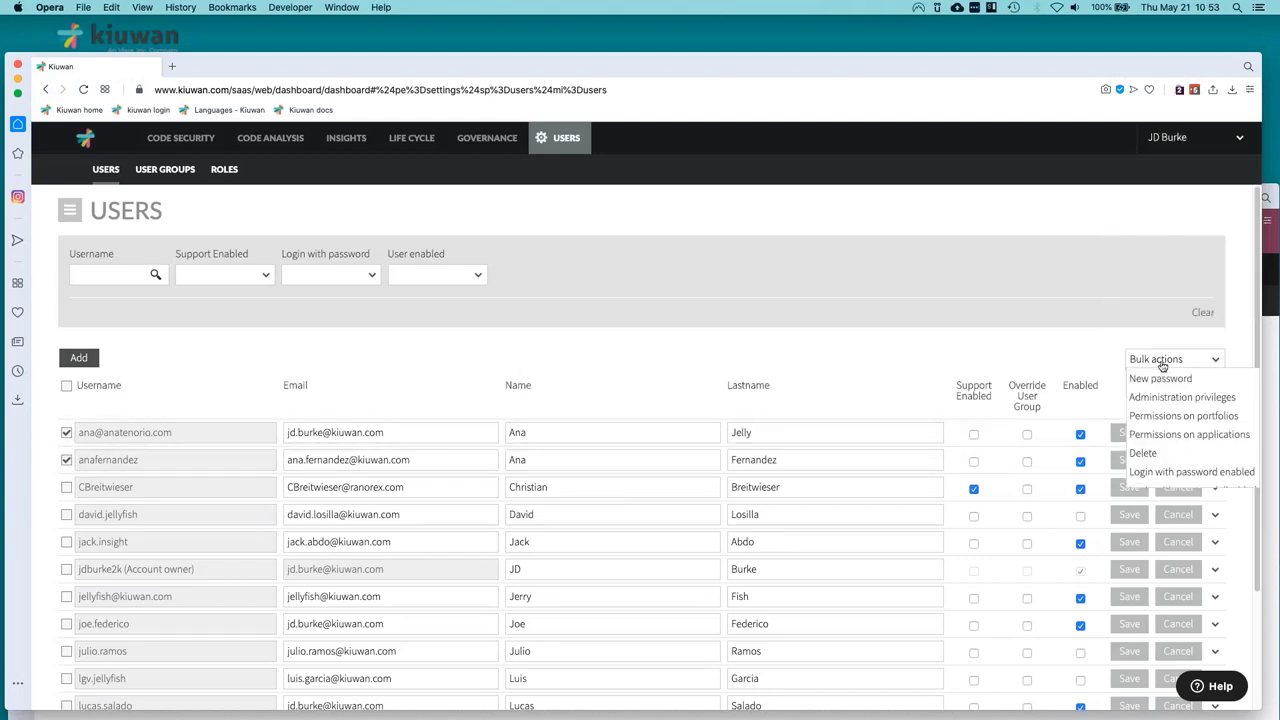
{"action": "left_click", "coordinate": [1140, 436]}
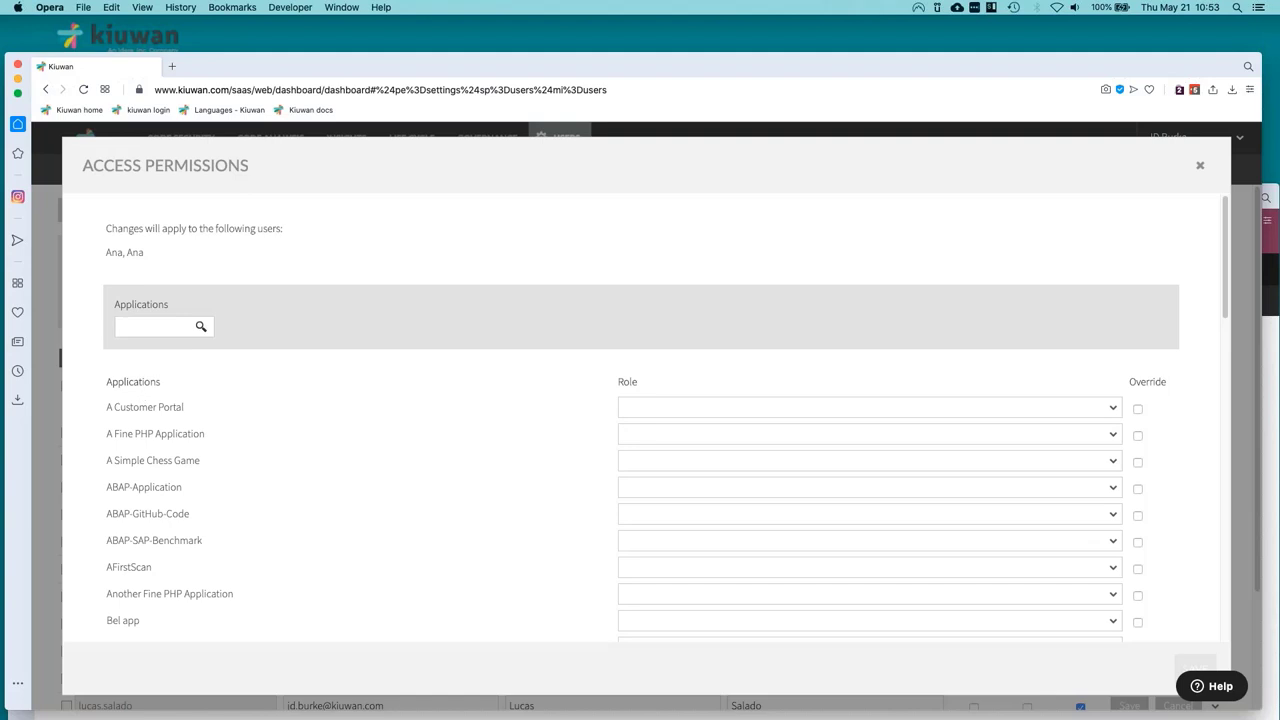
{"action": "left_click", "coordinate": [1114, 411]}
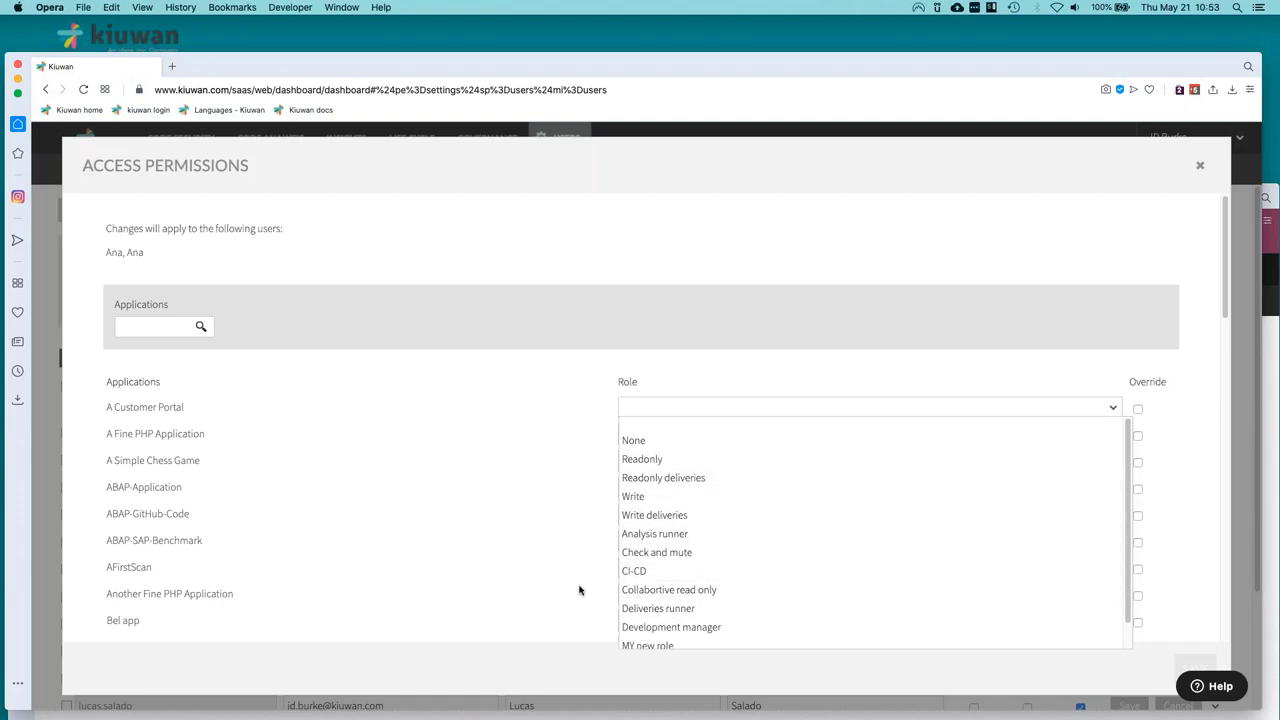
{"action": "scroll", "coordinate": [705, 580], "scroll_direction": "down", "scroll_amount": 1}
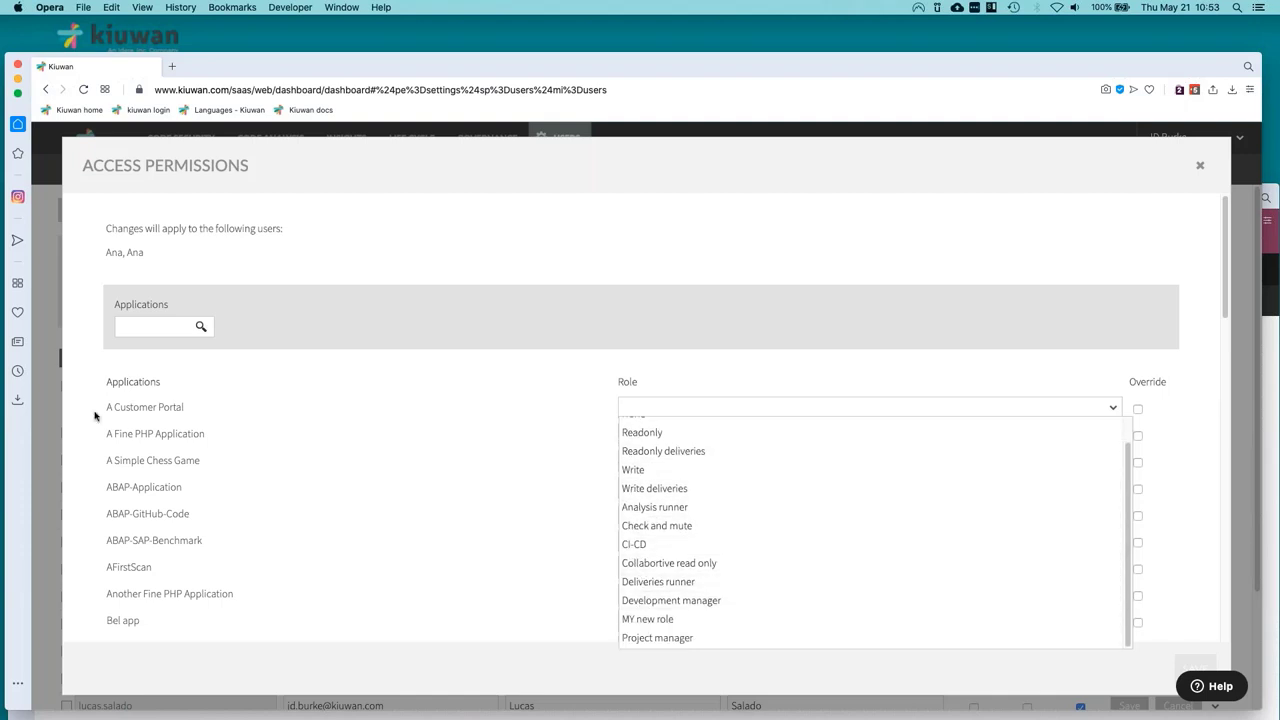
{"action": "left_click", "coordinate": [1201, 168]}
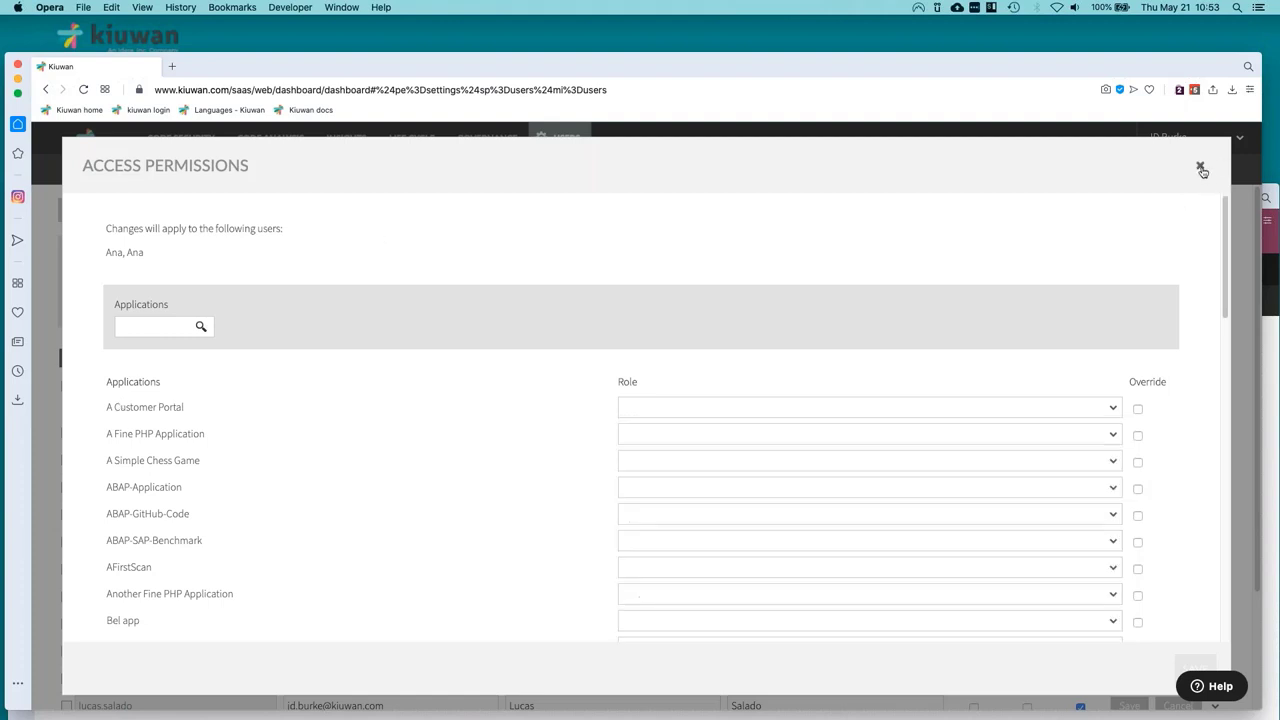
{"action": "left_click", "coordinate": [1201, 170]}
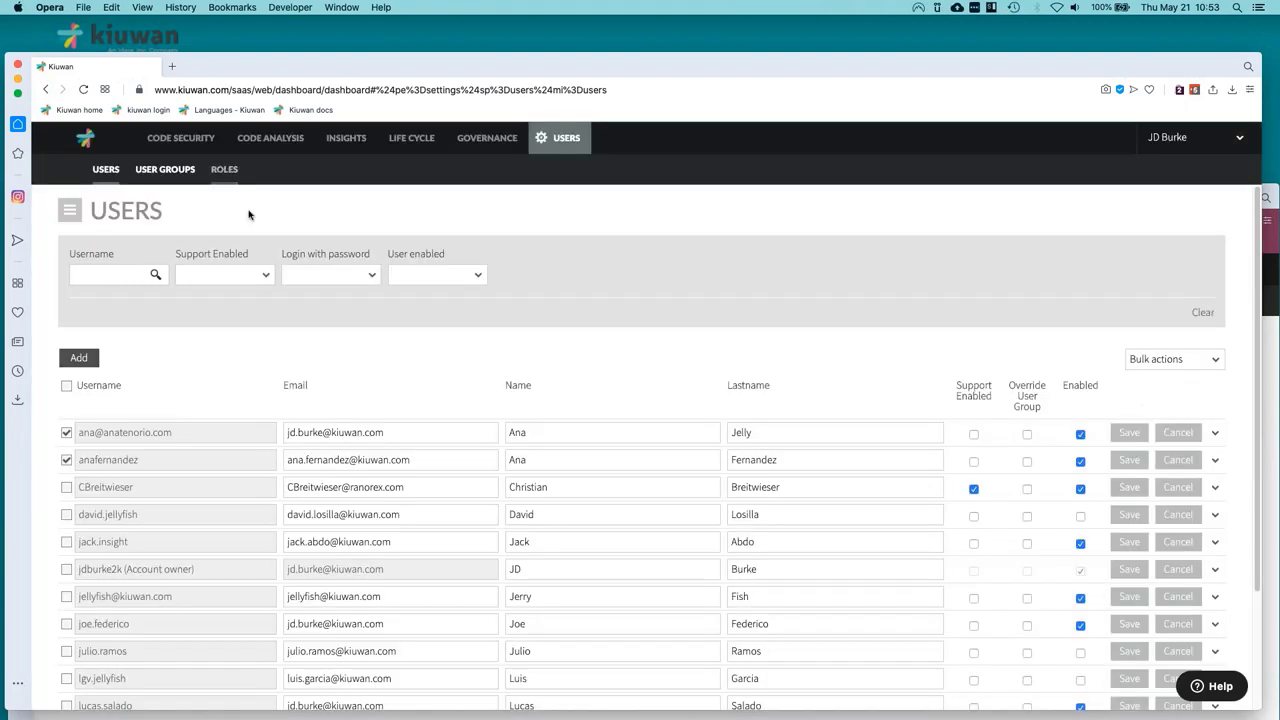
{"action": "left_click", "coordinate": [224, 169]}
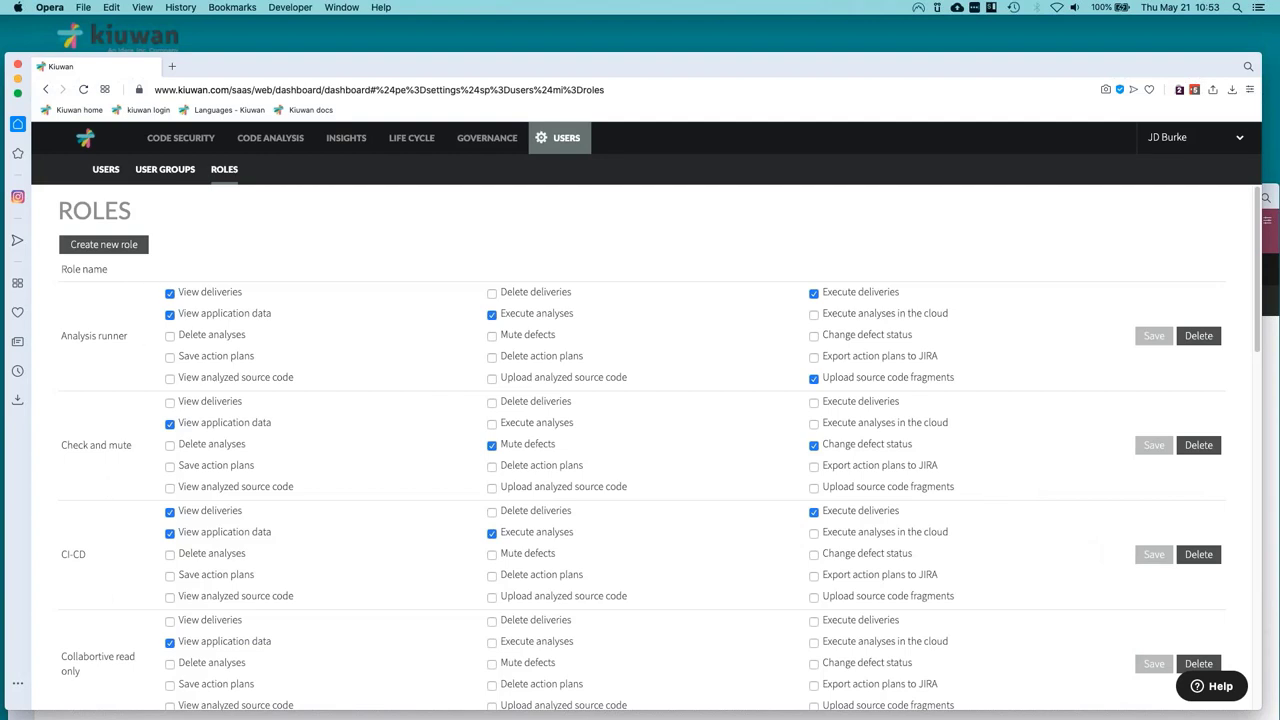
Return to the Users list, look over the bulk user actions, then open the account dropdown.
{"action": "left_click", "coordinate": [106, 169]}
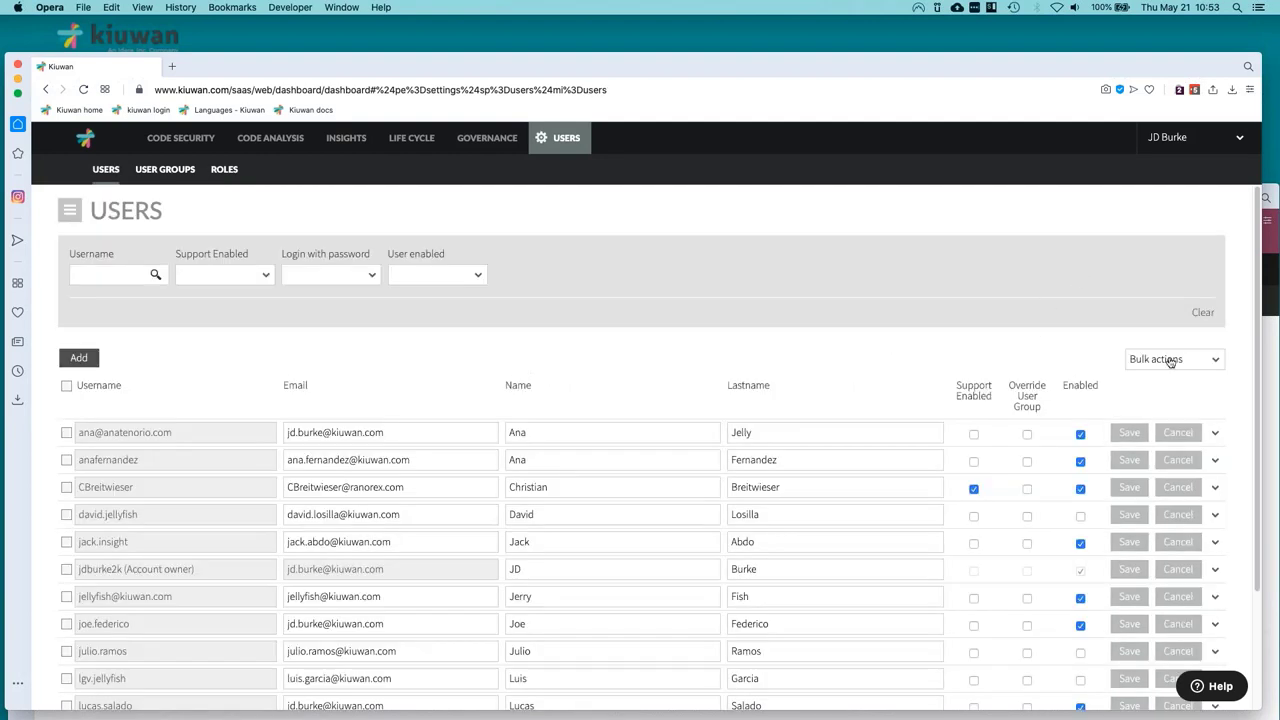
{"action": "left_click", "coordinate": [1170, 360]}
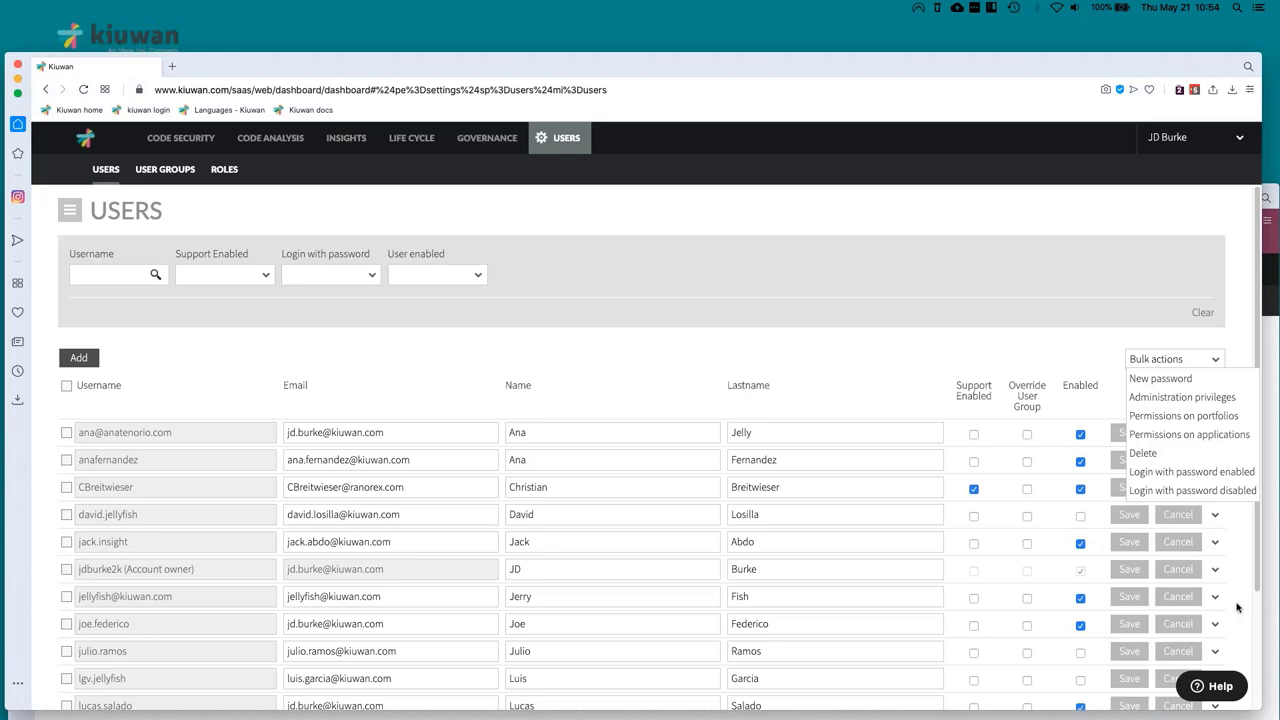
{"action": "left_click", "coordinate": [1205, 118]}
{"action": "left_click", "coordinate": [1188, 142]}
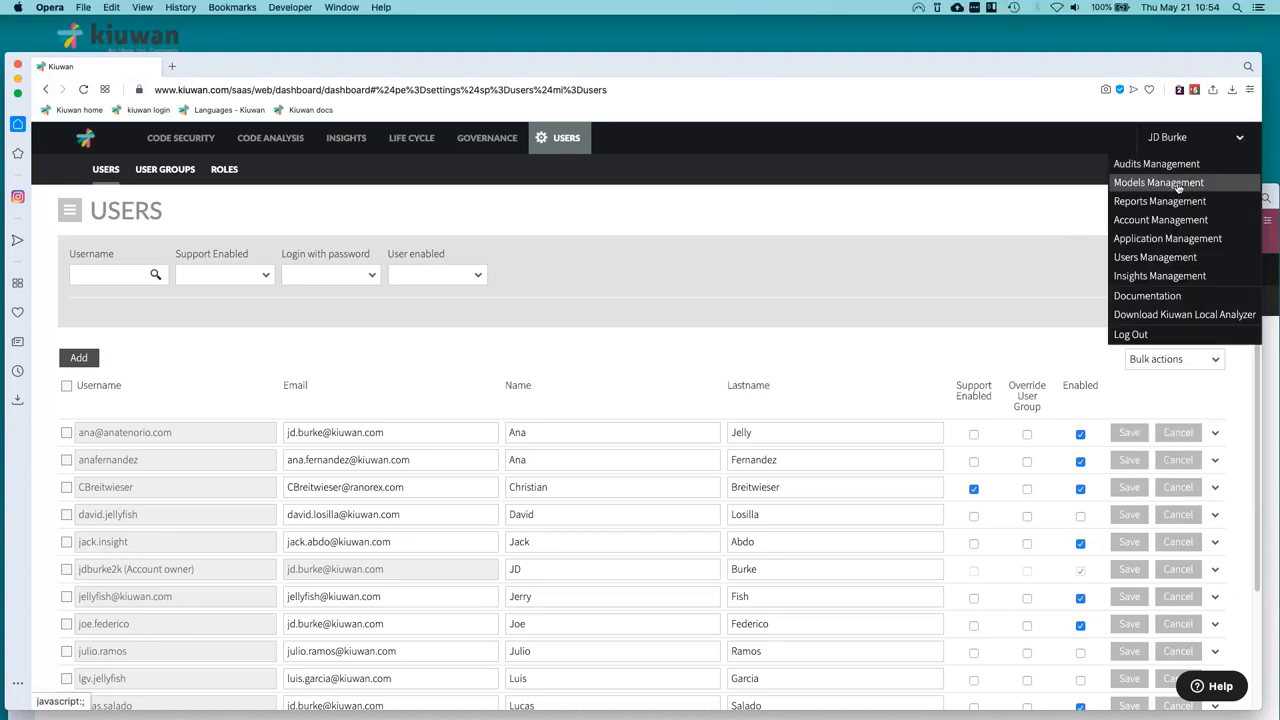
Go to Models Management, then do the same in the demo account's browser window.
{"action": "left_click", "coordinate": [1178, 184]}
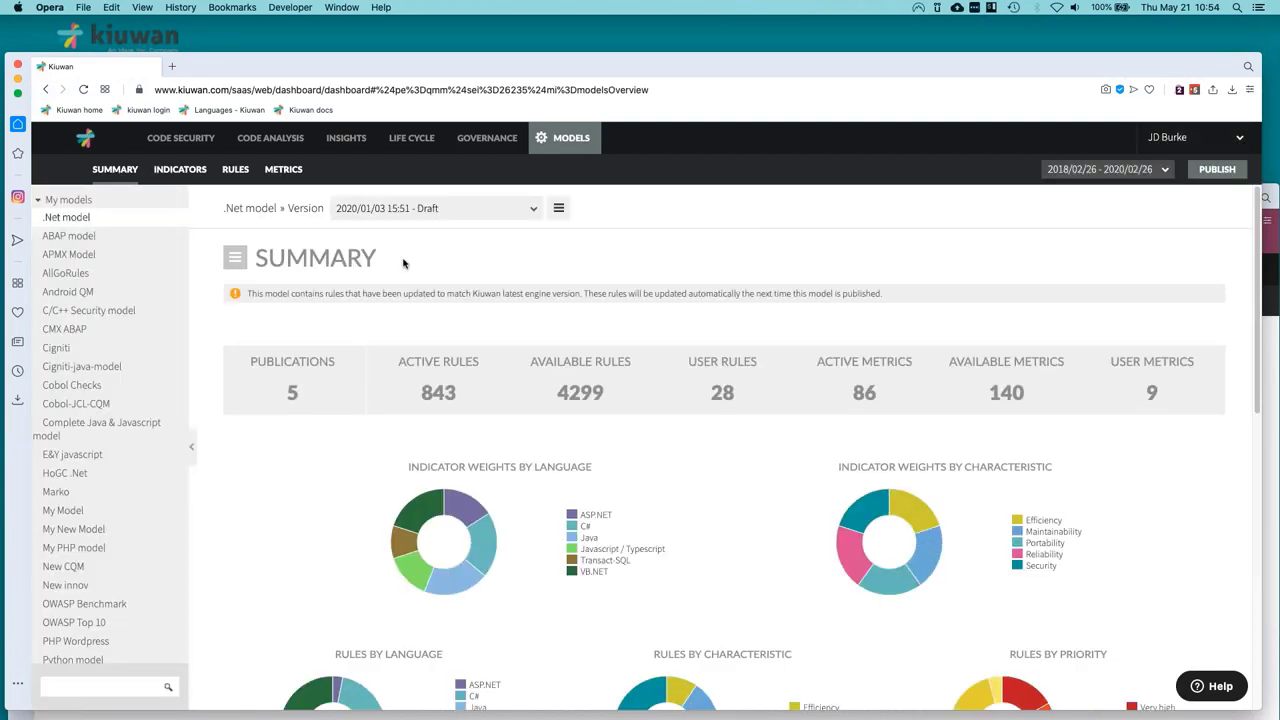
{"action": "scroll", "coordinate": [110, 420], "scroll_direction": "down", "scroll_amount": 5}
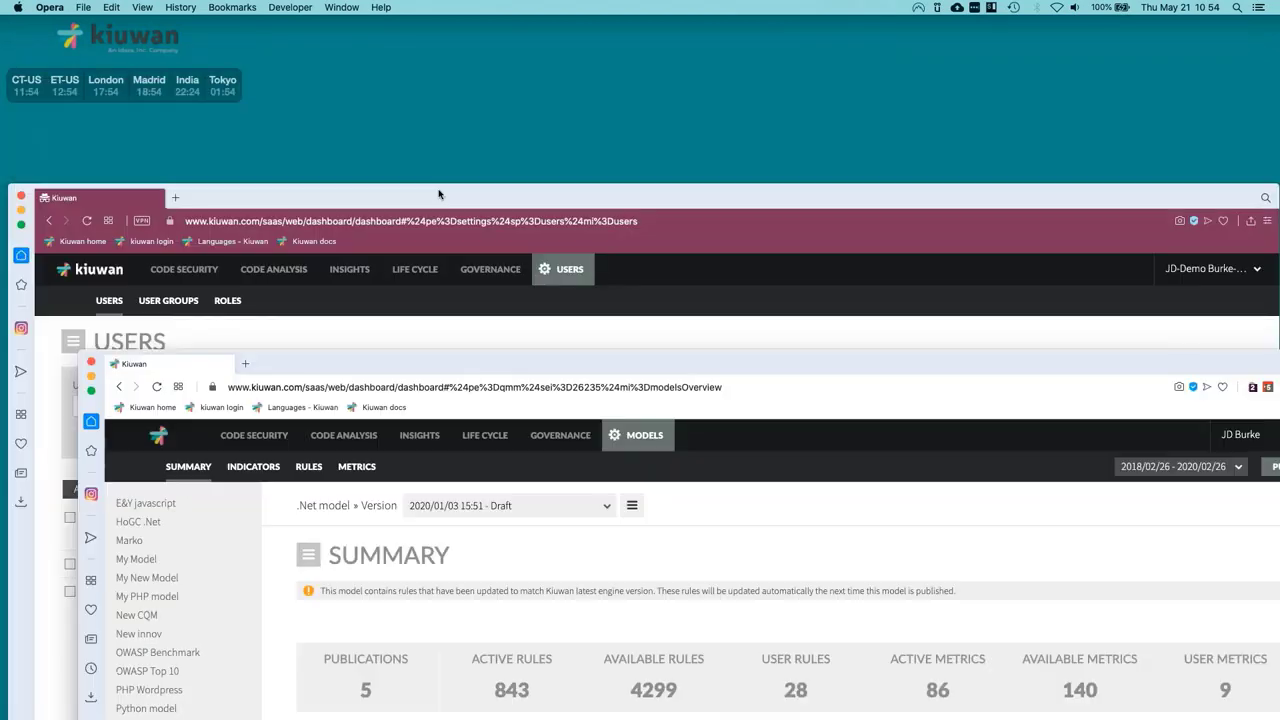
{"action": "left_click_drag", "start_coordinate": [400, 194], "coordinate": [397, 29]}
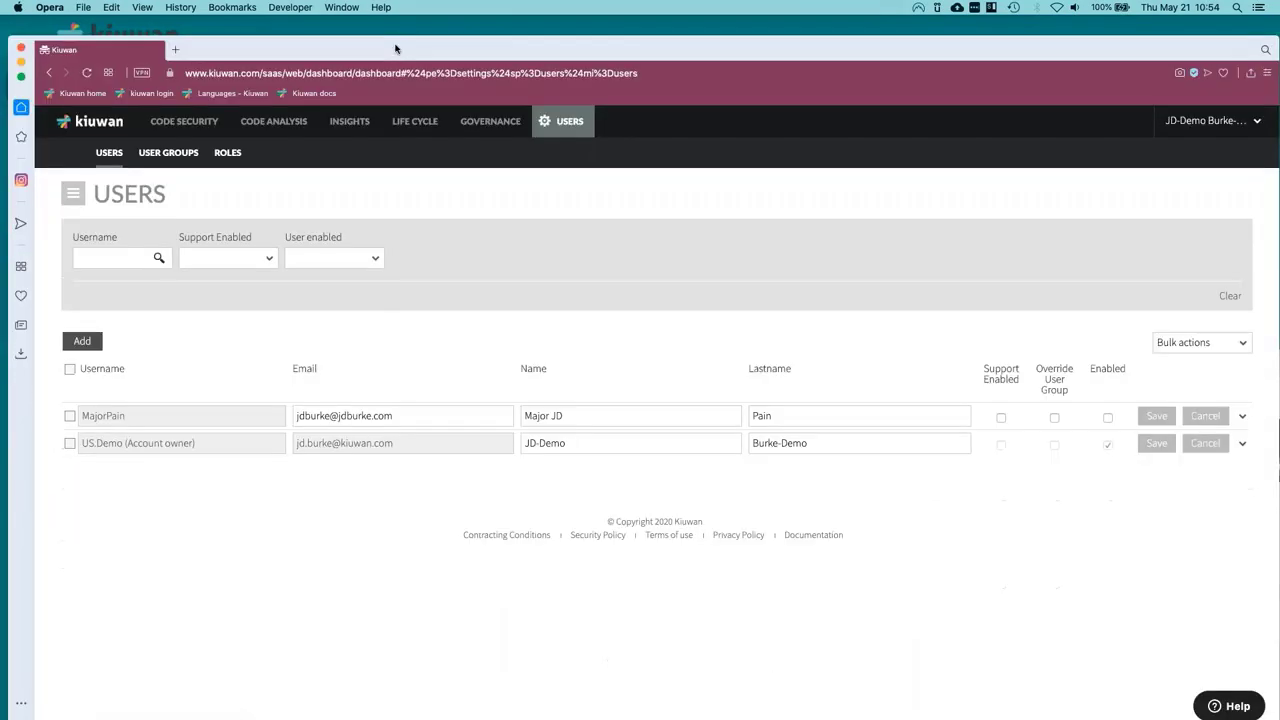
{"action": "left_click", "coordinate": [1186, 100]}
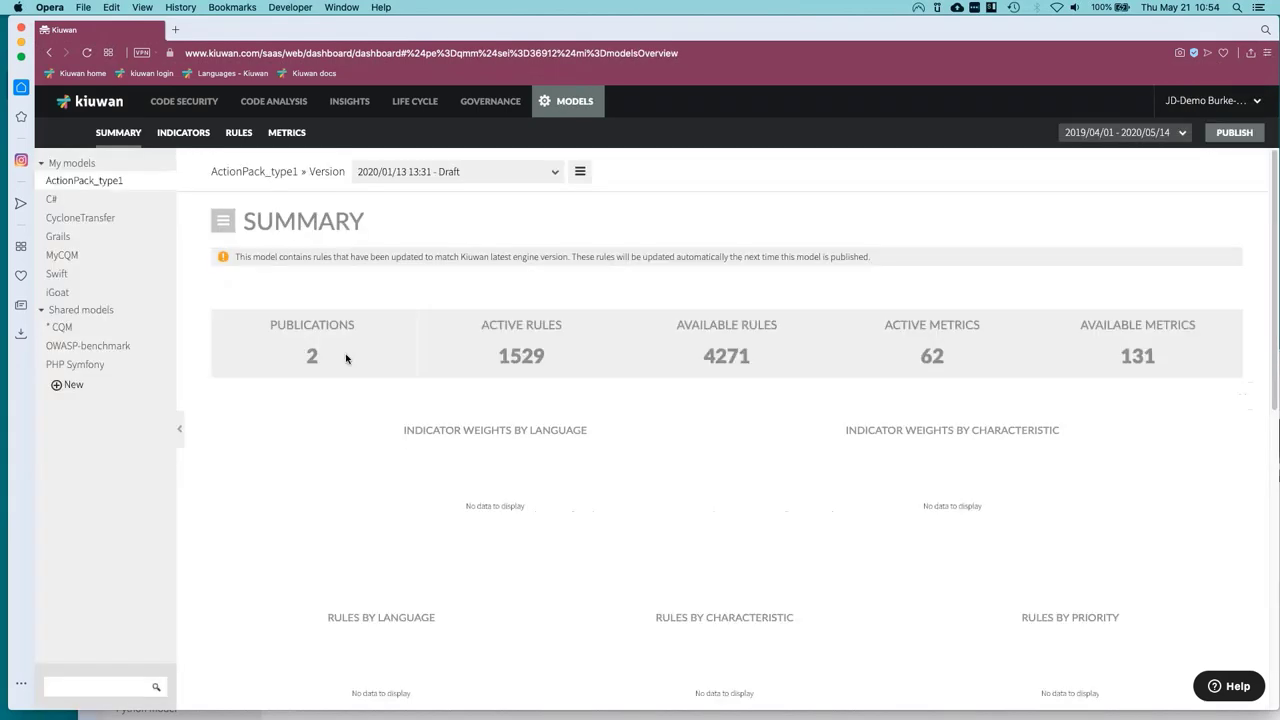
Create the CarlosRuby model from scratch, described as 'A model of Ruby rules'.
{"action": "left_click", "coordinate": [58, 386]}
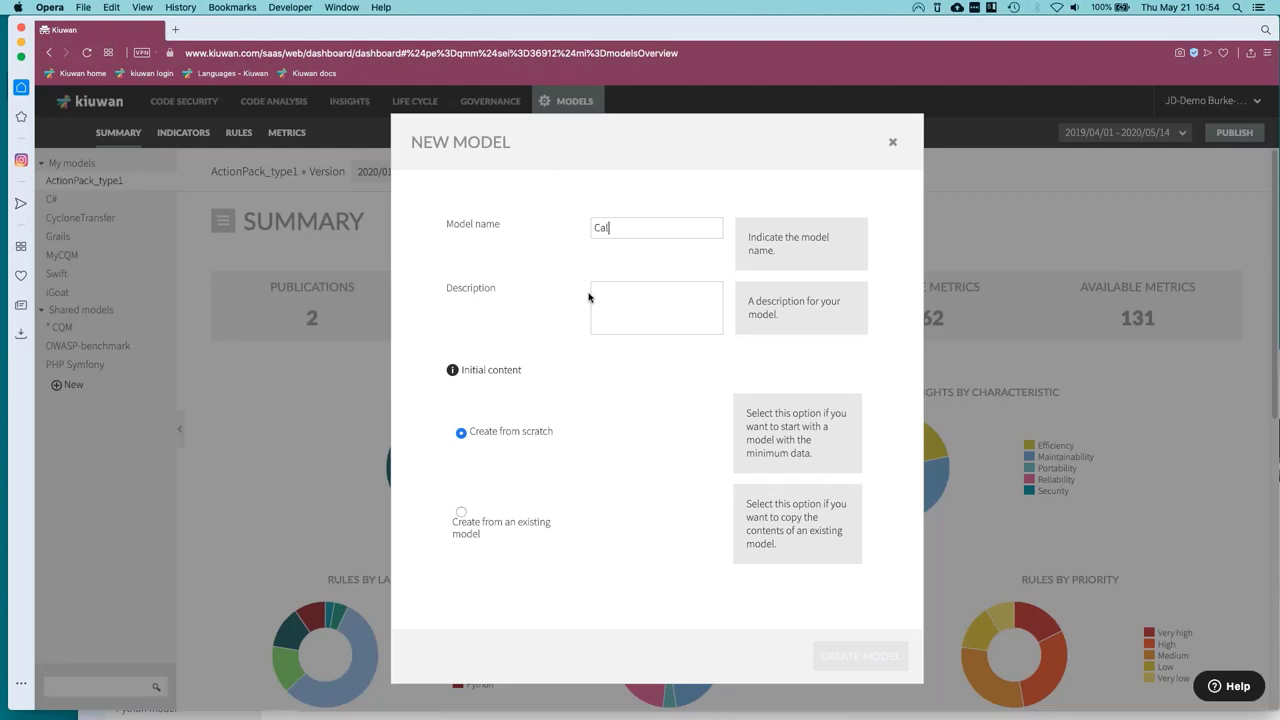
{"action": "type", "text": "CarlosRuby"}
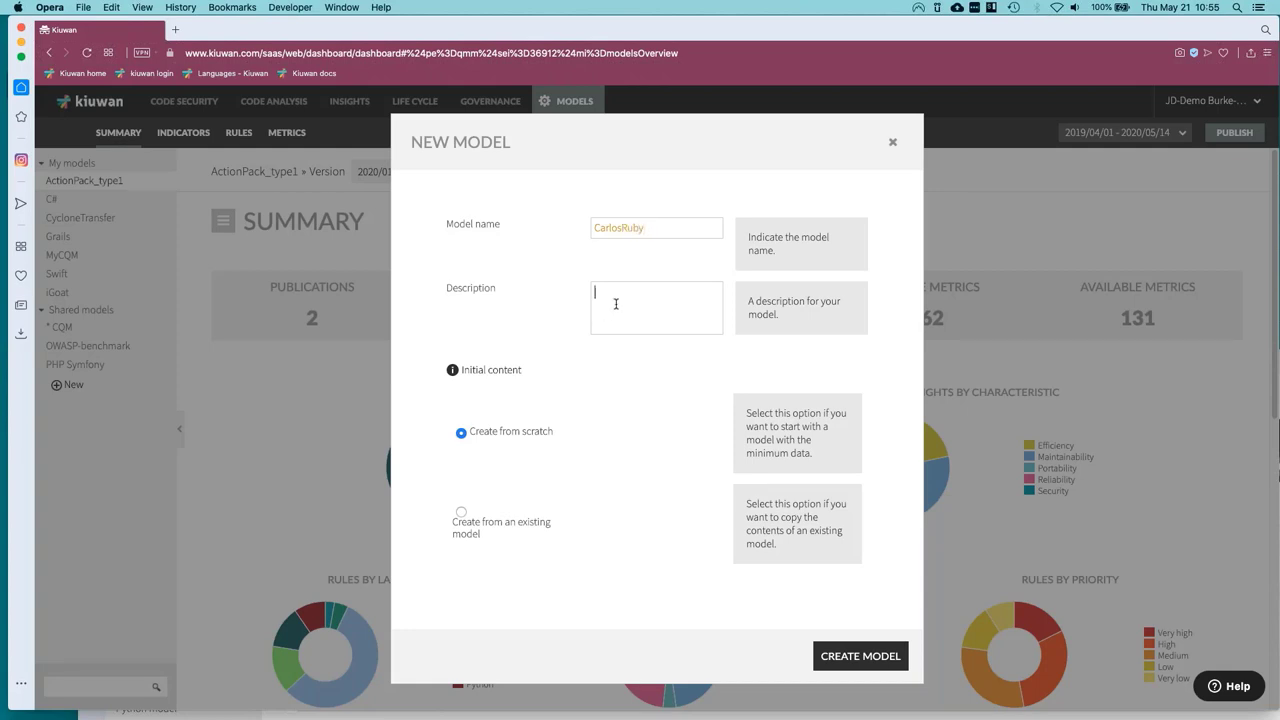
{"action": "type", "text": "A model of Ruby rules"}
{"action": "left_click", "coordinate": [461, 515]}
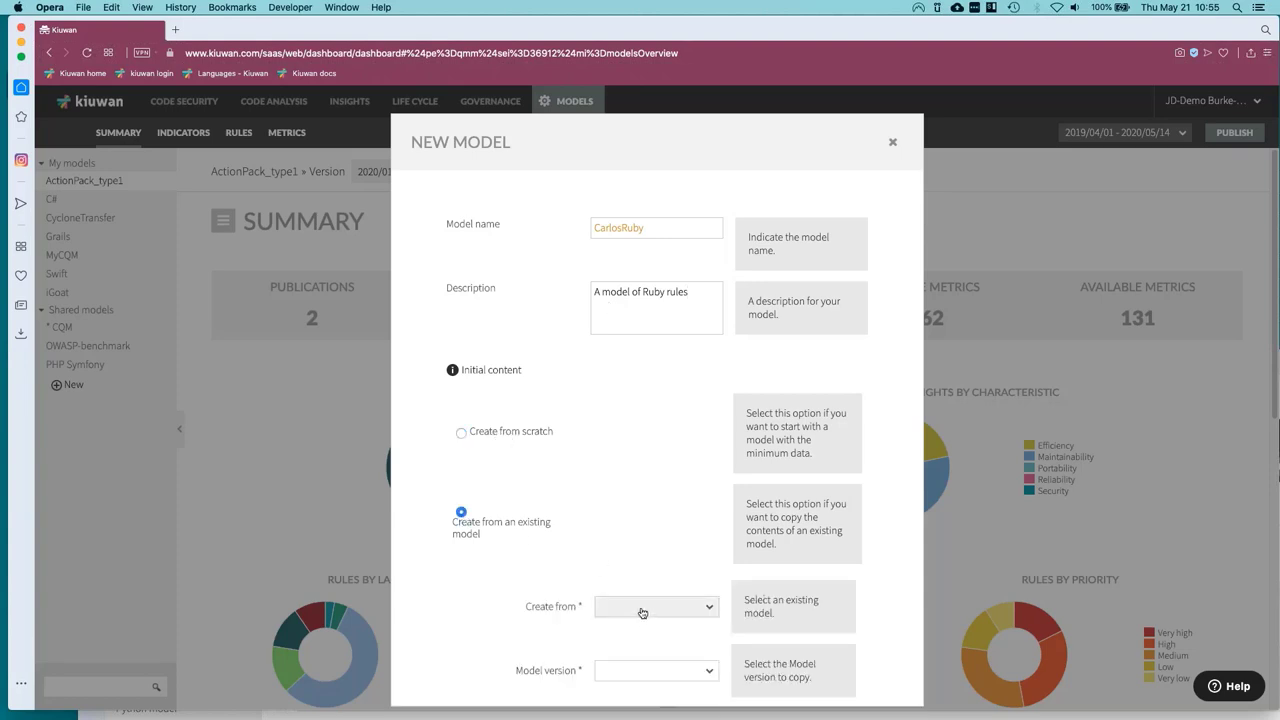
{"action": "left_click", "coordinate": [642, 607]}
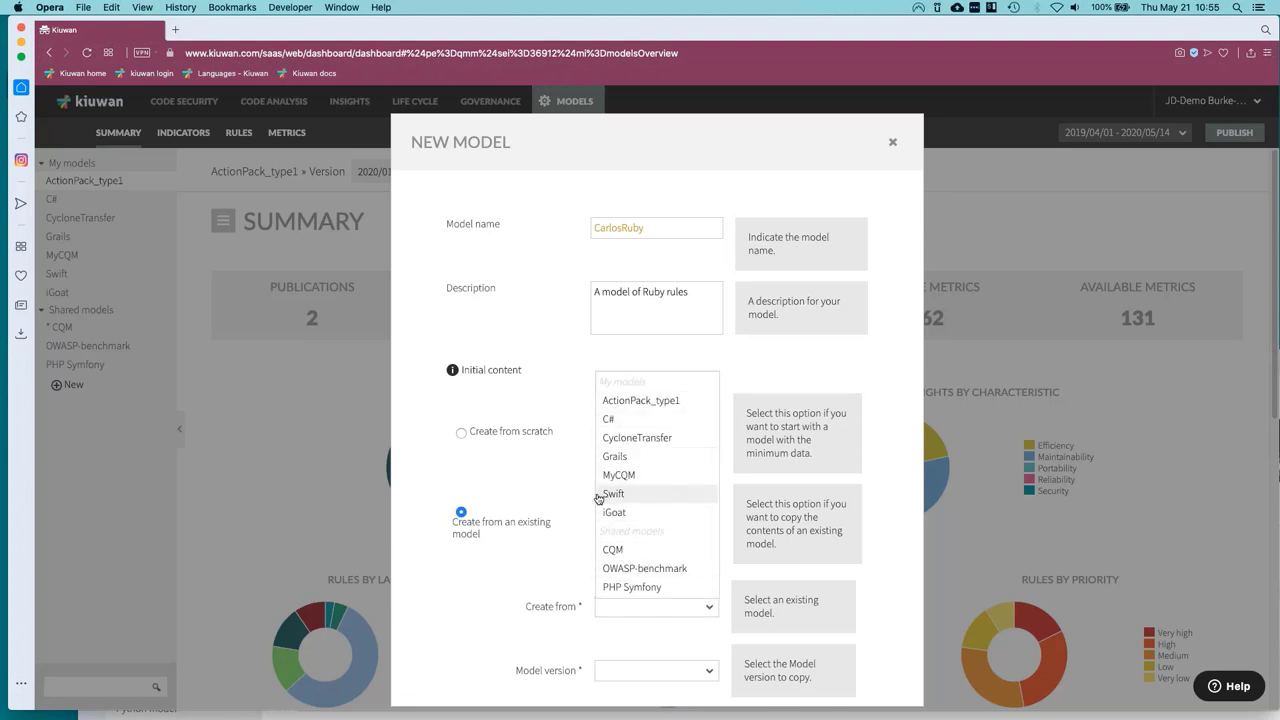
{"action": "left_click", "coordinate": [549, 474]}
{"action": "left_click", "coordinate": [461, 433]}
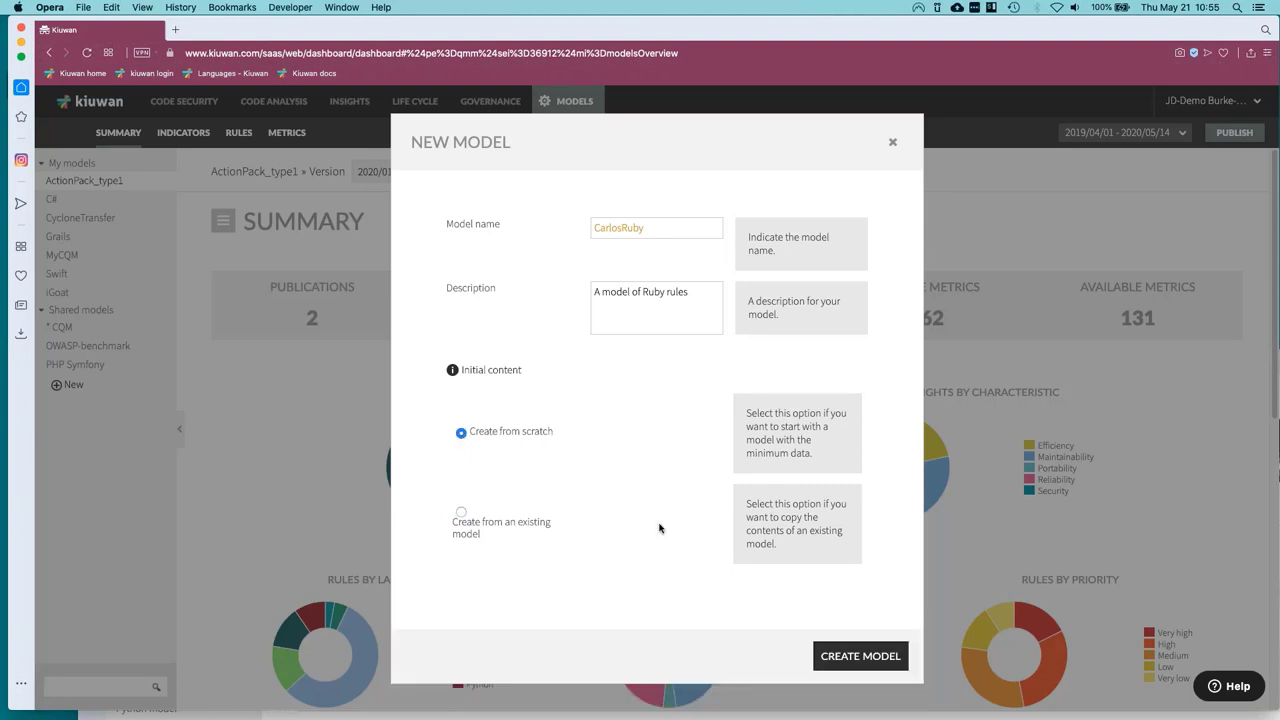
{"action": "left_click", "coordinate": [838, 656]}
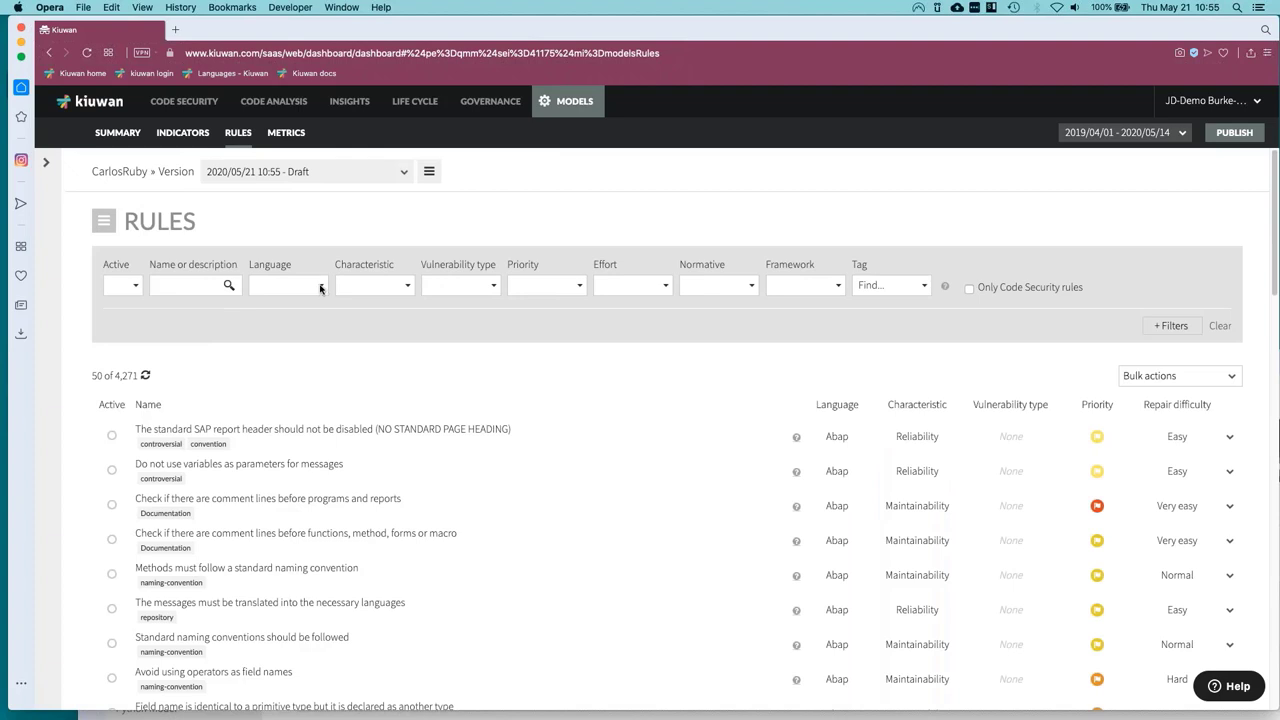
Filter the rules to Ruby and activate the big, medium and small block duplicated code rules.
{"action": "left_click", "coordinate": [321, 289]}
{"action": "scroll", "coordinate": [326, 477], "scroll_direction": "down", "scroll_amount": 5}
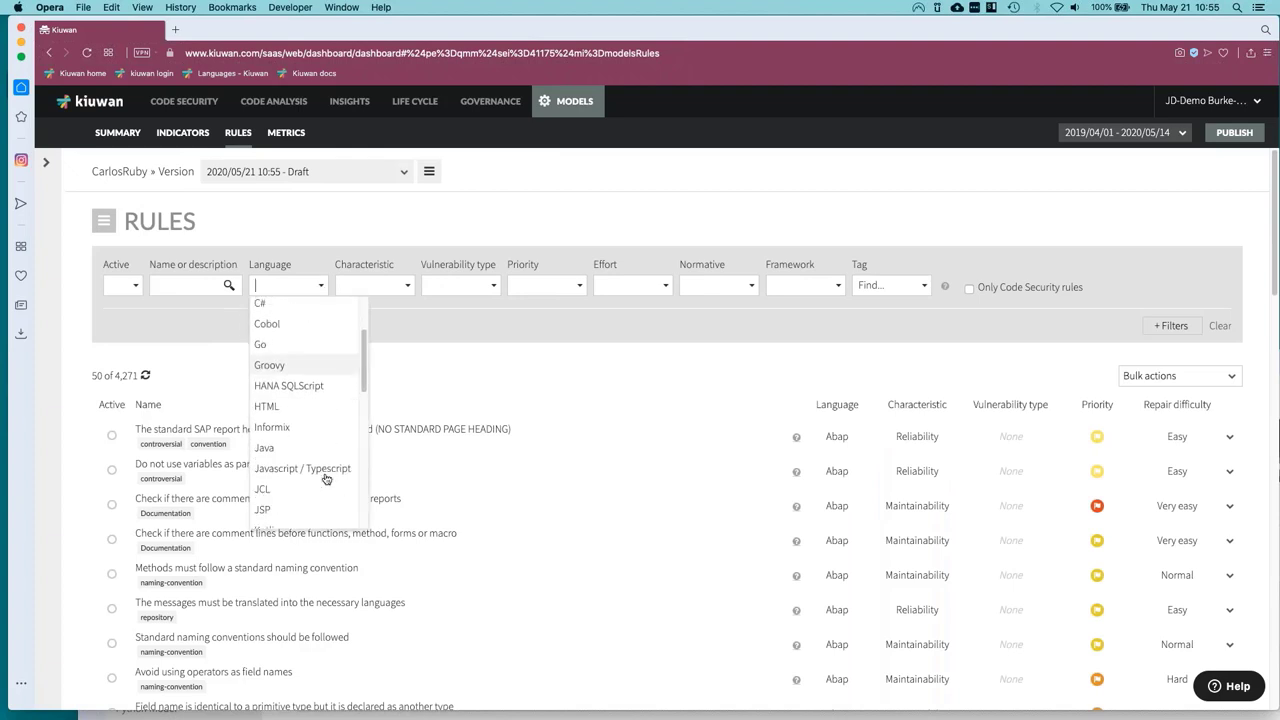
{"action": "scroll", "coordinate": [326, 479], "scroll_direction": "down", "scroll_amount": 3}
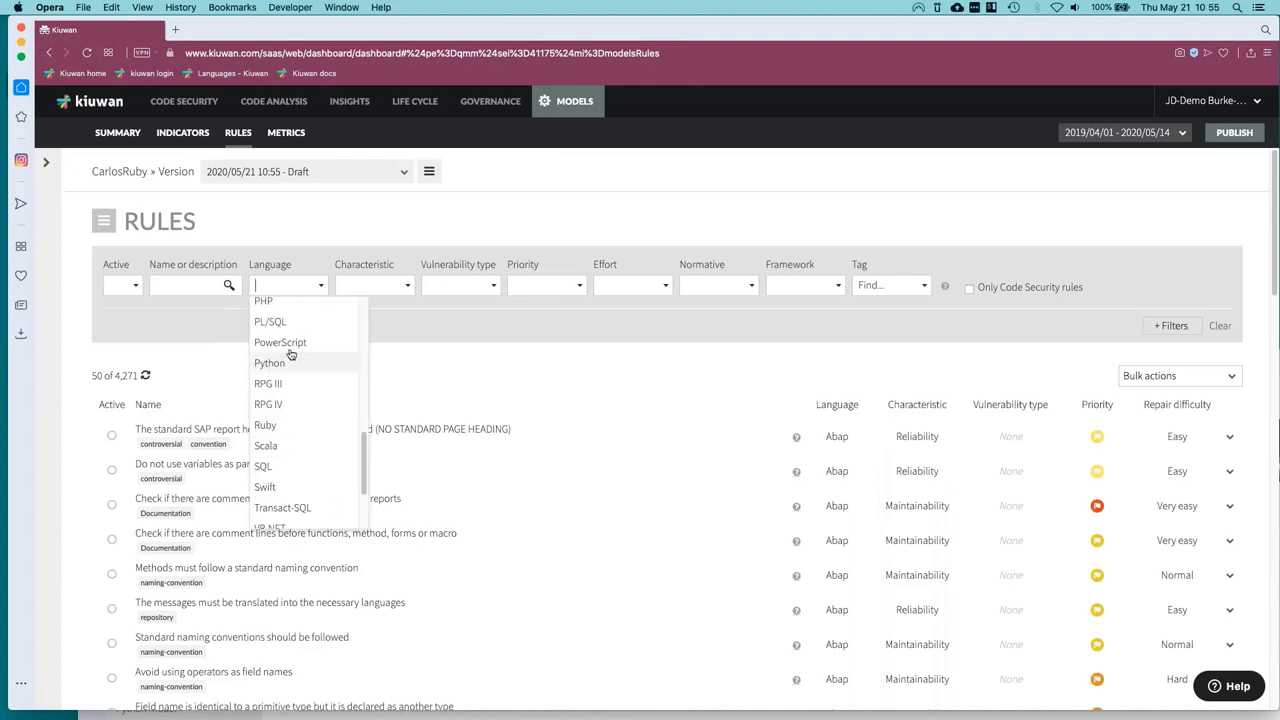
{"action": "left_click", "coordinate": [268, 425]}
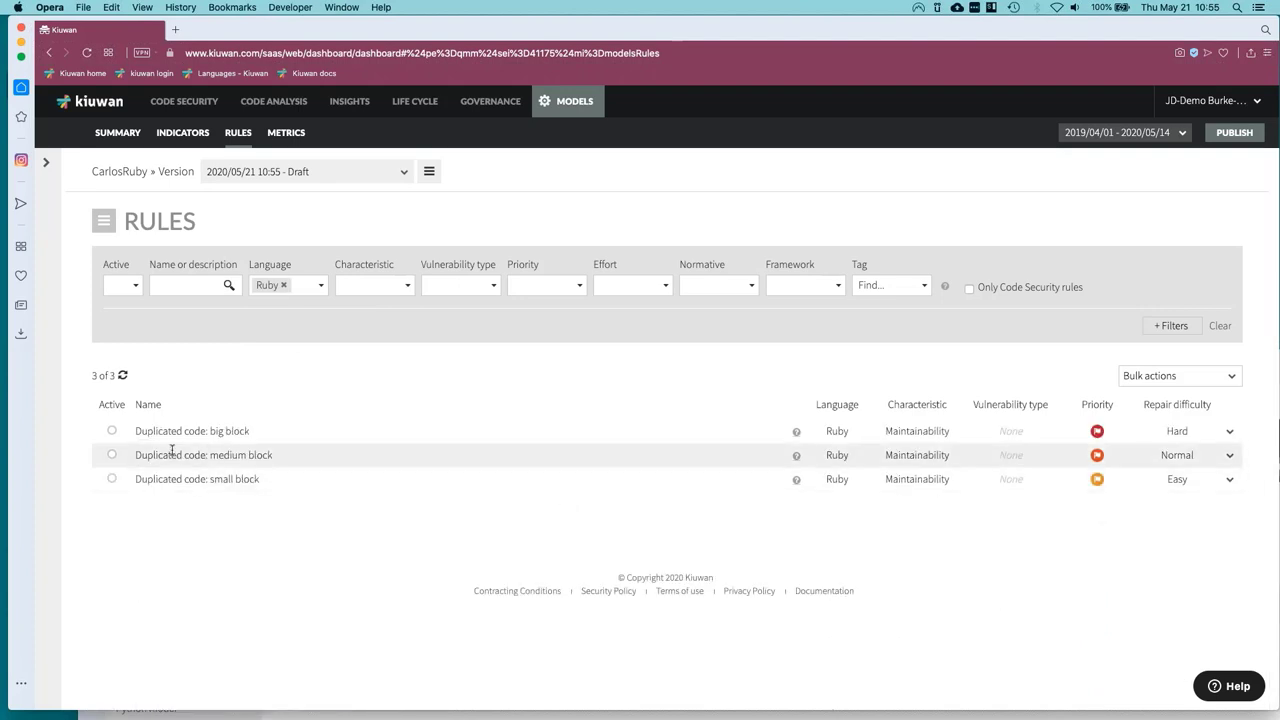
{"action": "left_click", "coordinate": [112, 431]}
{"action": "left_click", "coordinate": [112, 455]}
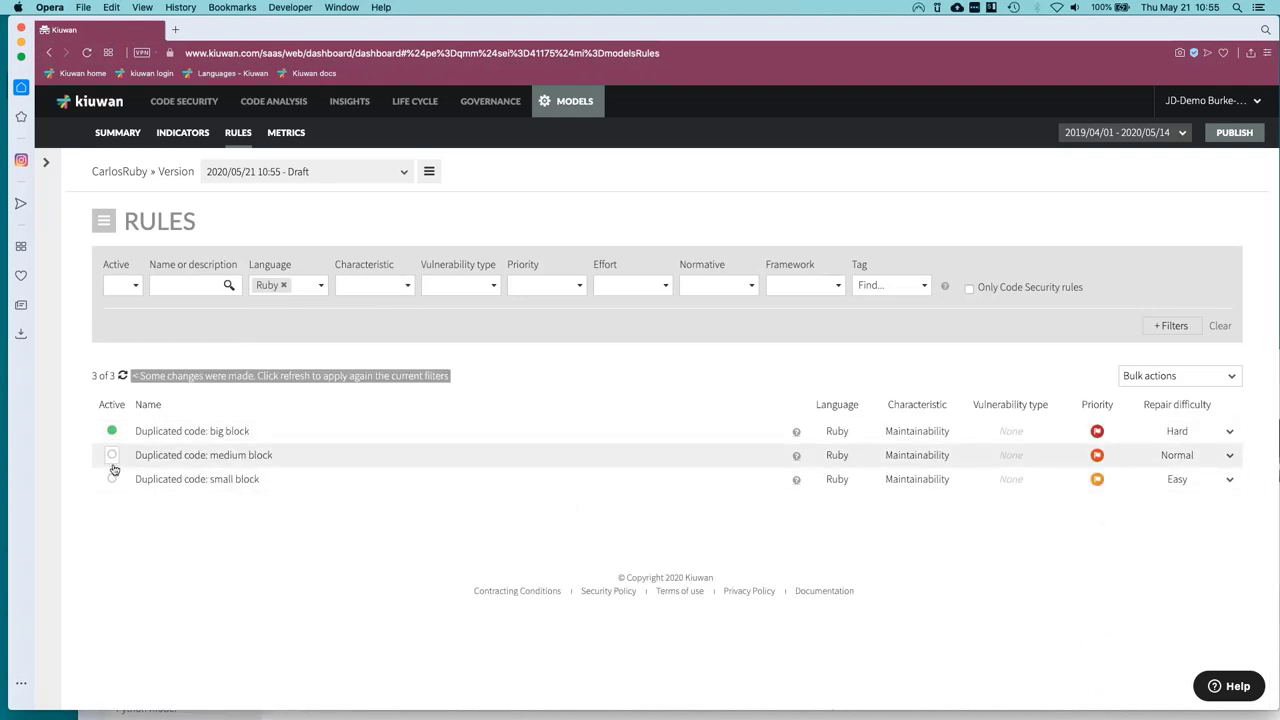
{"action": "left_click", "coordinate": [112, 479]}
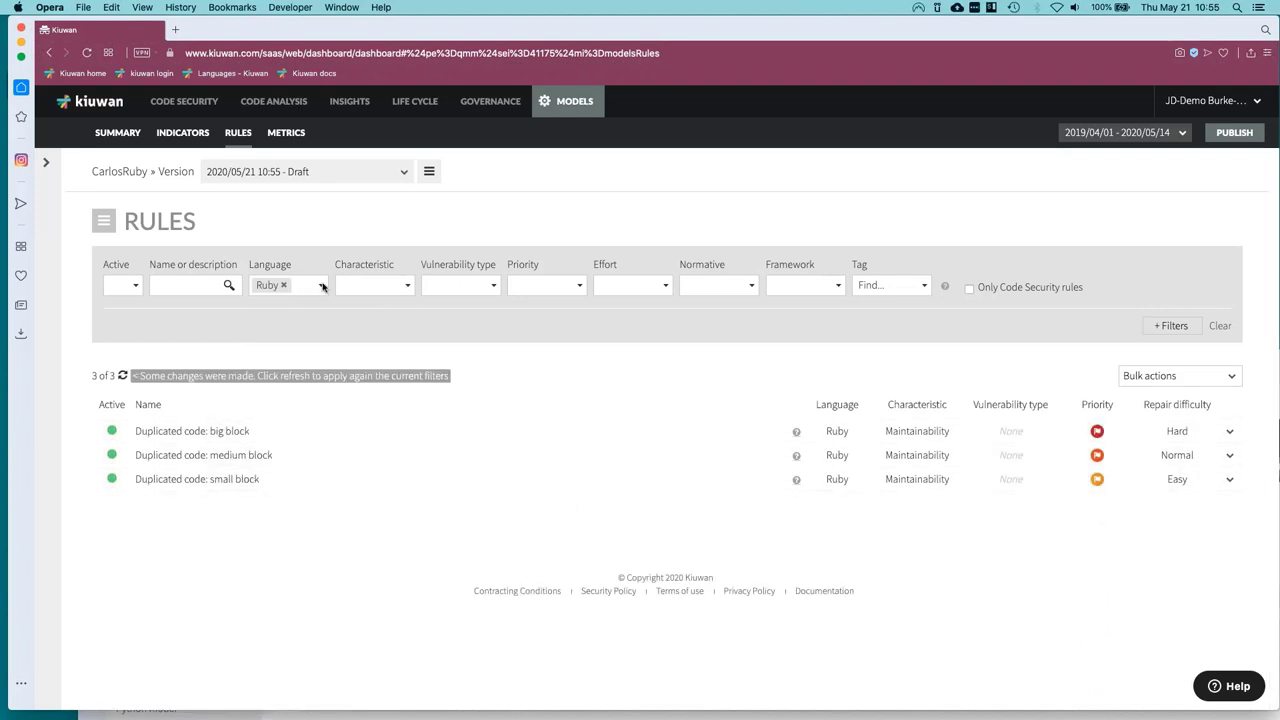
Replace the Ruby filter with an Efficiency characteristic filter, then narrow it to Ruby.
{"action": "left_click", "coordinate": [324, 286]}
{"action": "left_click", "coordinate": [283, 285]}
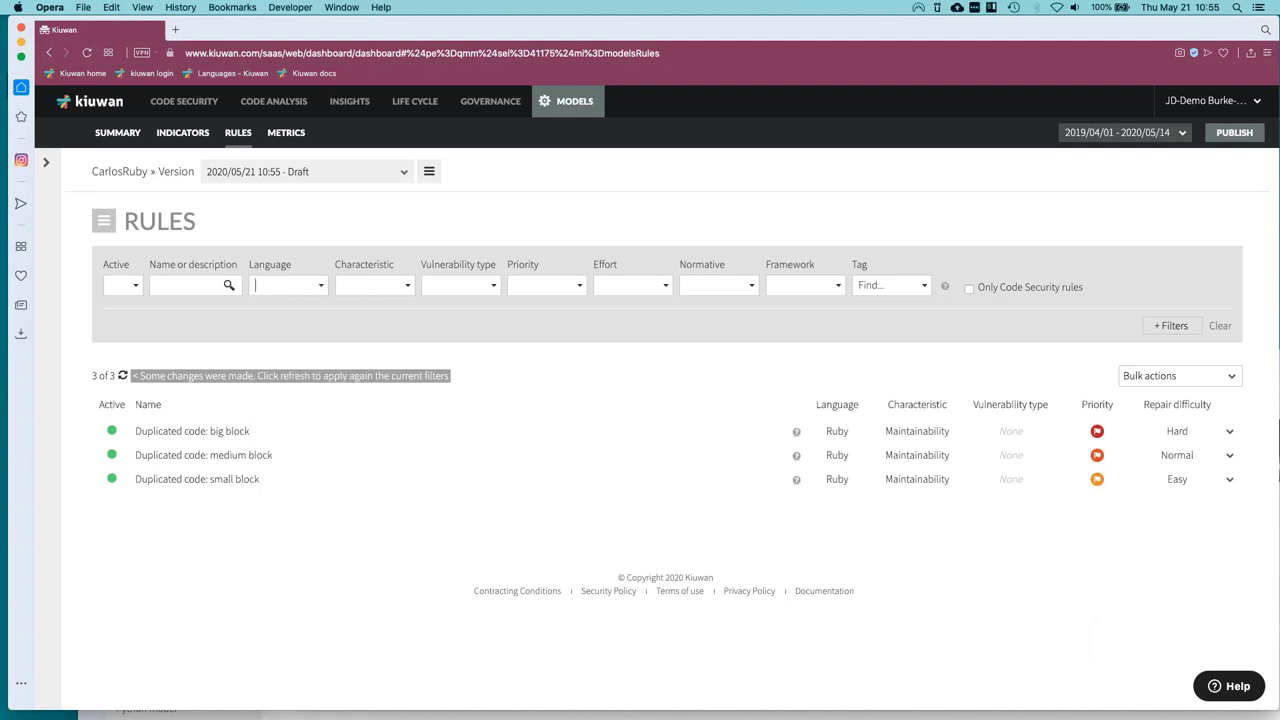
{"action": "left_click", "coordinate": [340, 285]}
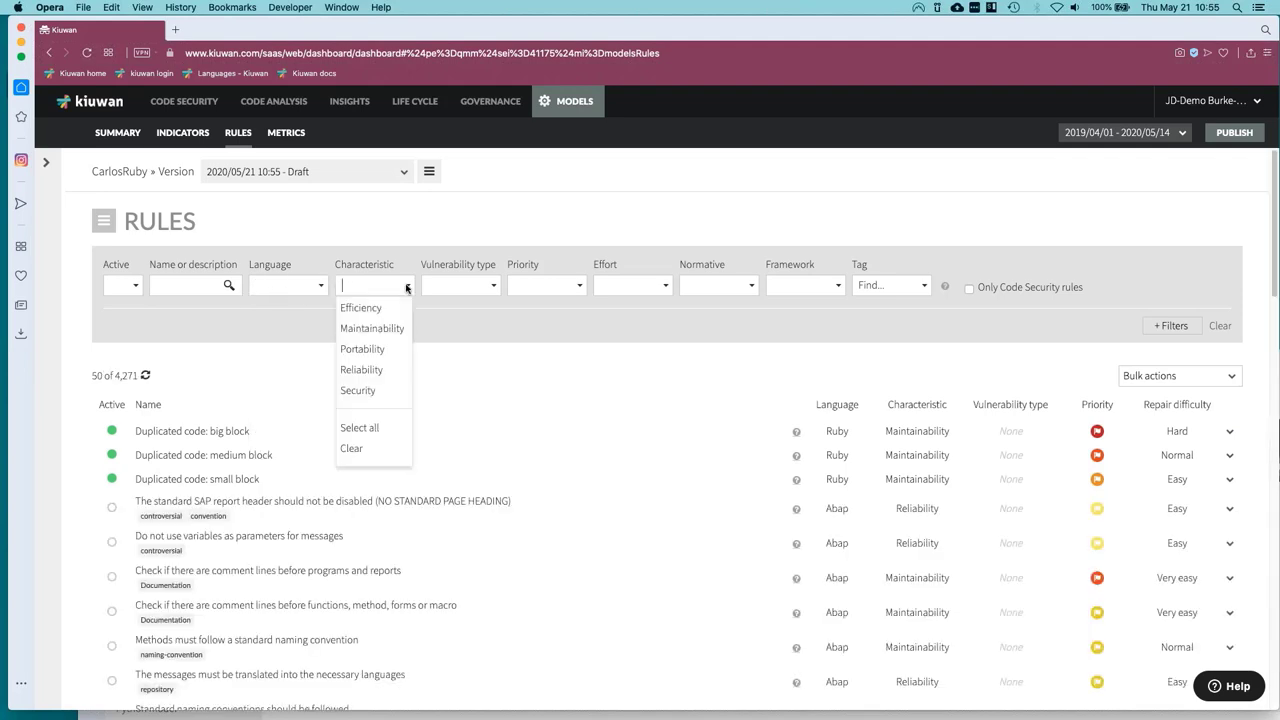
{"action": "left_click", "coordinate": [377, 312]}
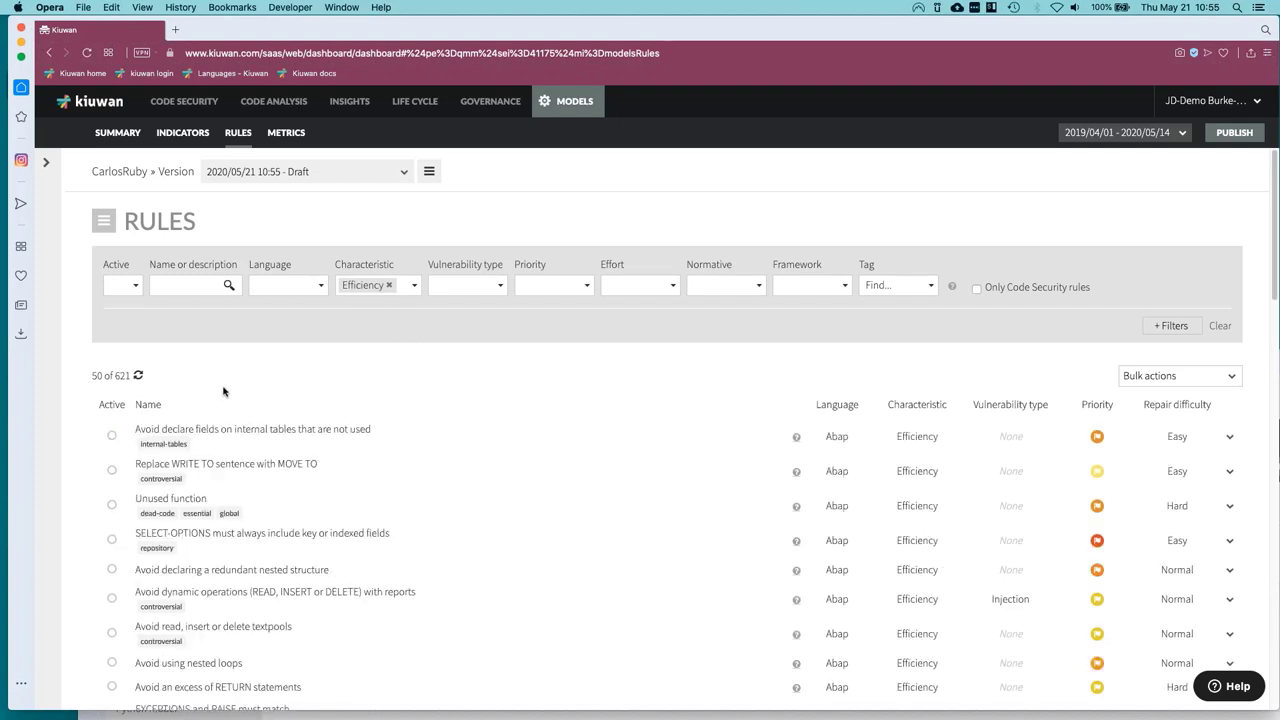
{"action": "left_click", "coordinate": [288, 287]}
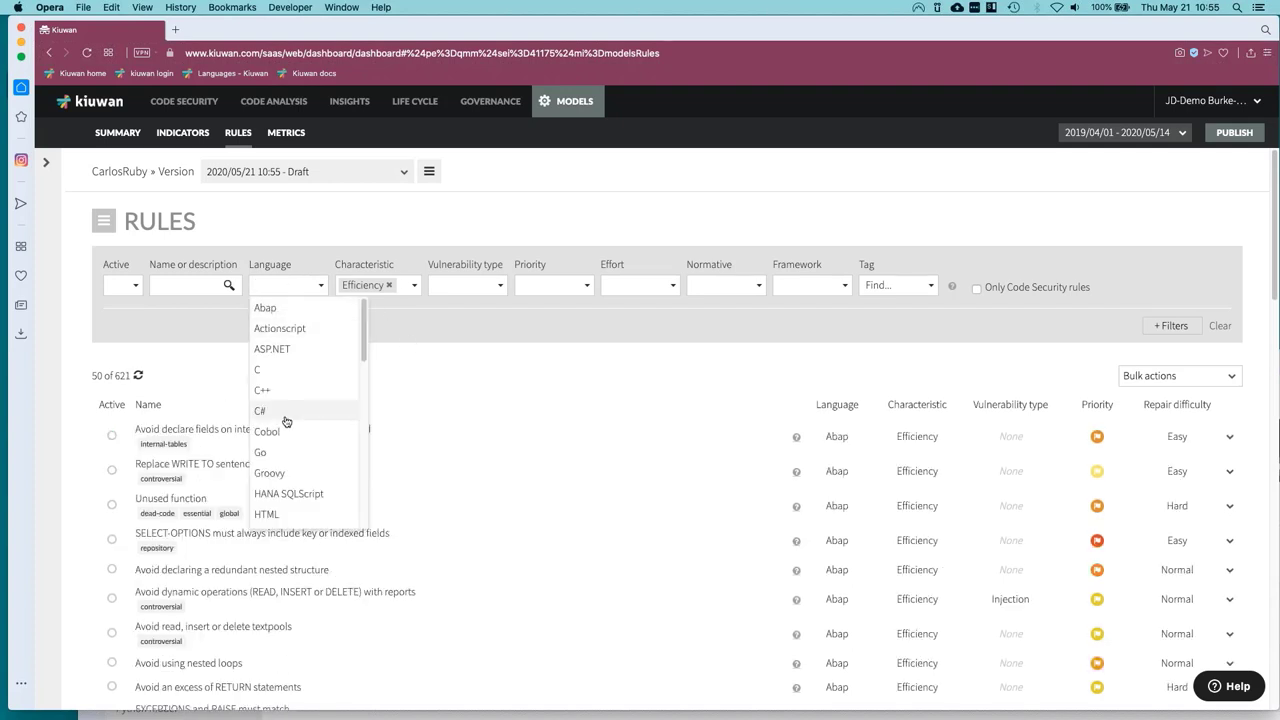
{"action": "scroll", "coordinate": [280, 425], "scroll_direction": "down", "scroll_amount": 5}
{"action": "scroll", "coordinate": [284, 441], "scroll_direction": "down", "scroll_amount": 4}
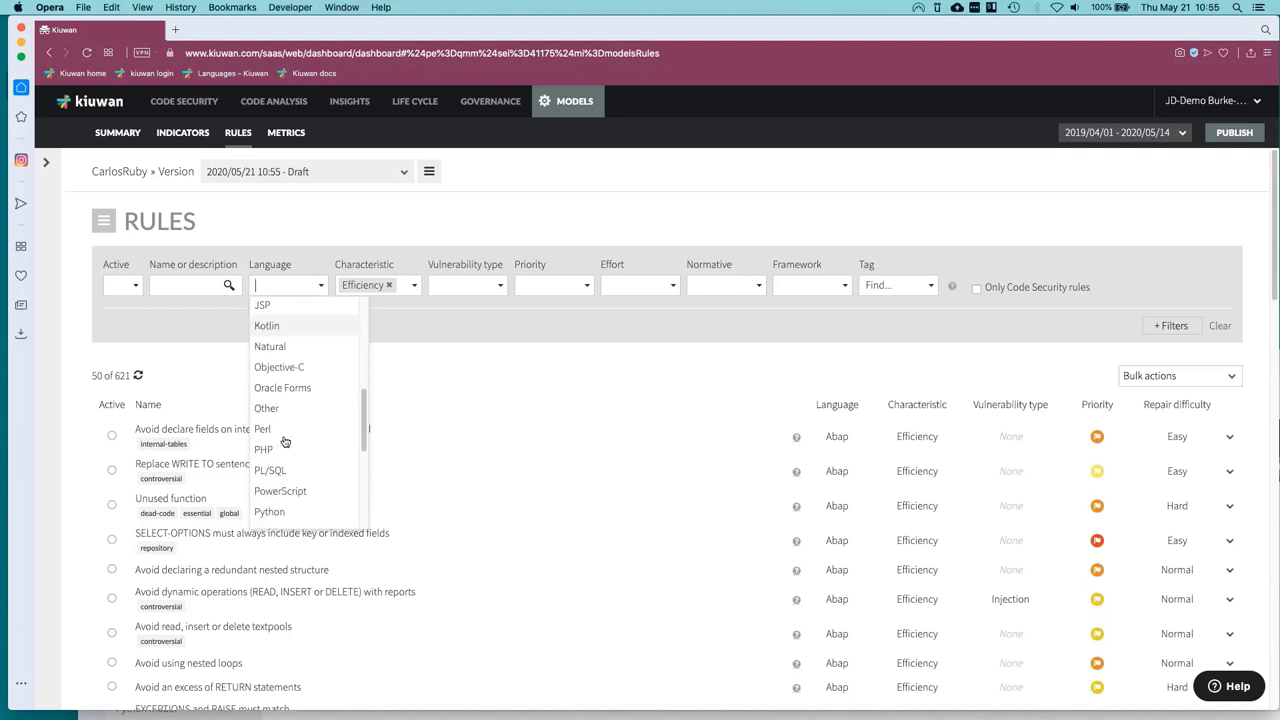
{"action": "left_click", "coordinate": [270, 508]}
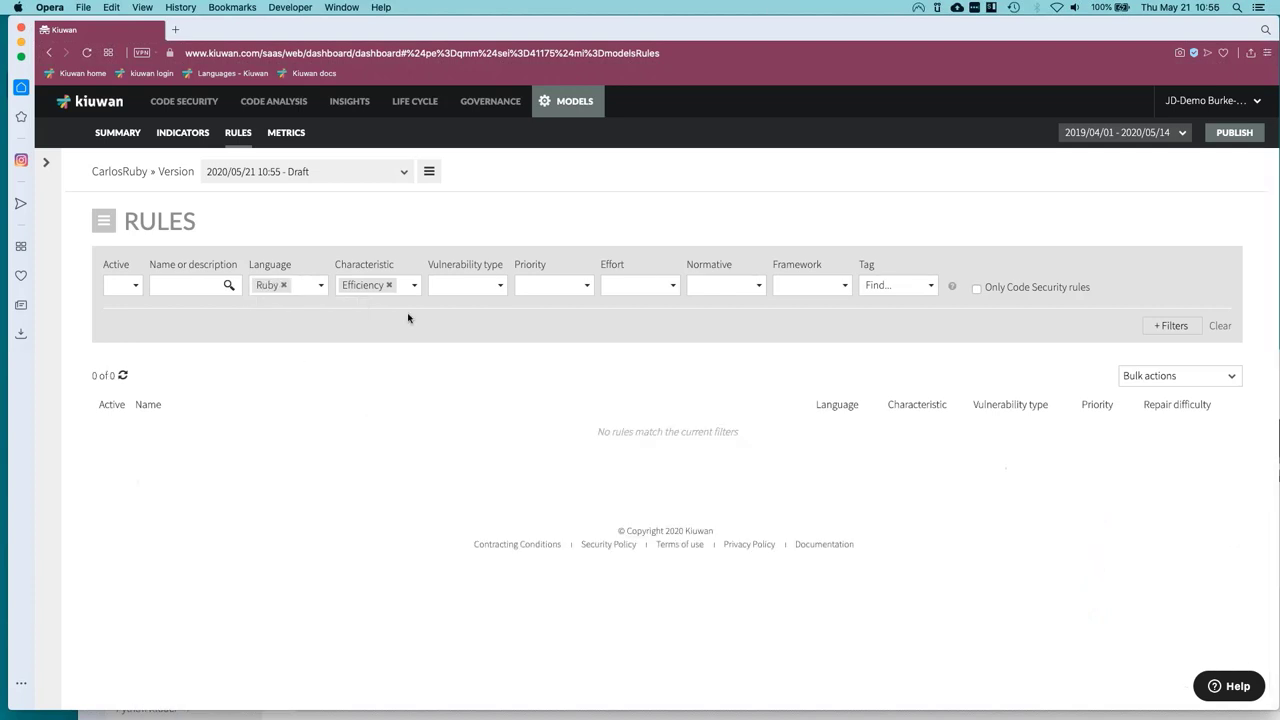
Clear the Ruby and Efficiency filters and show only Maintainability rules.
{"action": "left_click", "coordinate": [284, 286]}
{"action": "left_click", "coordinate": [390, 286]}
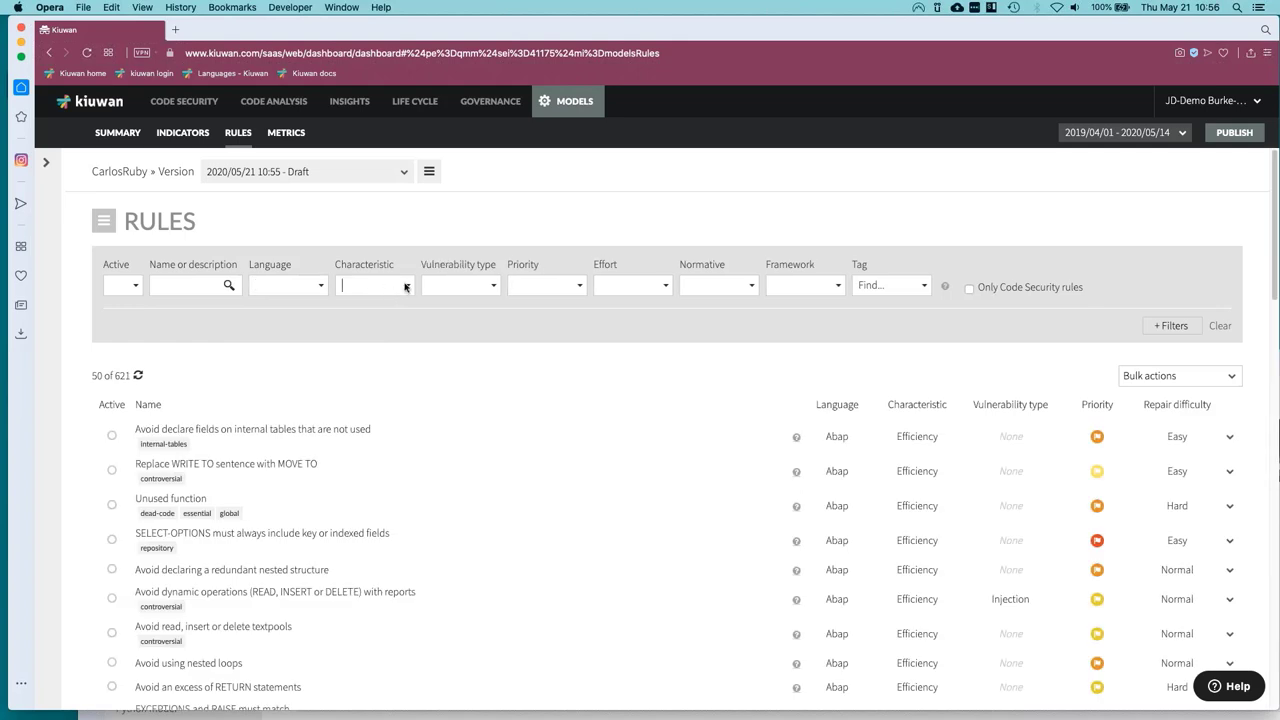
{"action": "left_click", "coordinate": [405, 287]}
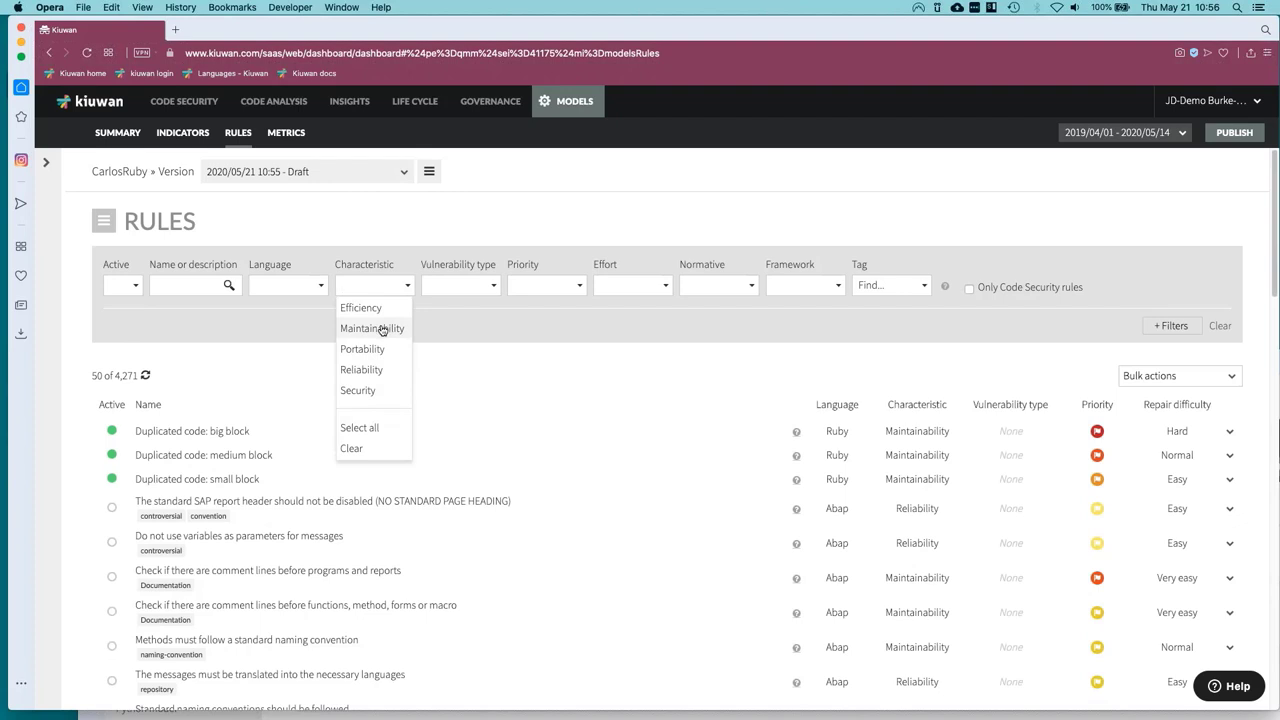
{"action": "left_click", "coordinate": [382, 330]}
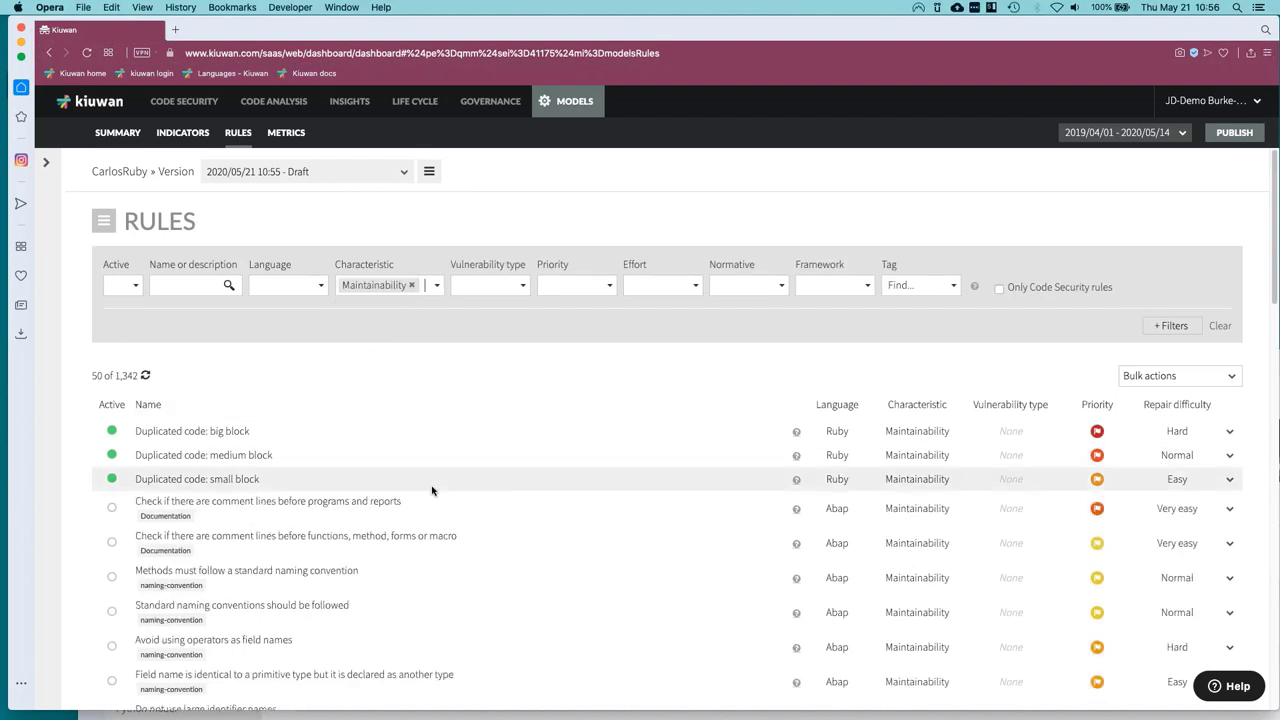
{"action": "scroll", "coordinate": [432, 489], "scroll_direction": "down", "scroll_amount": 1}
{"action": "scroll", "coordinate": [432, 489], "scroll_direction": "down", "scroll_amount": 3}
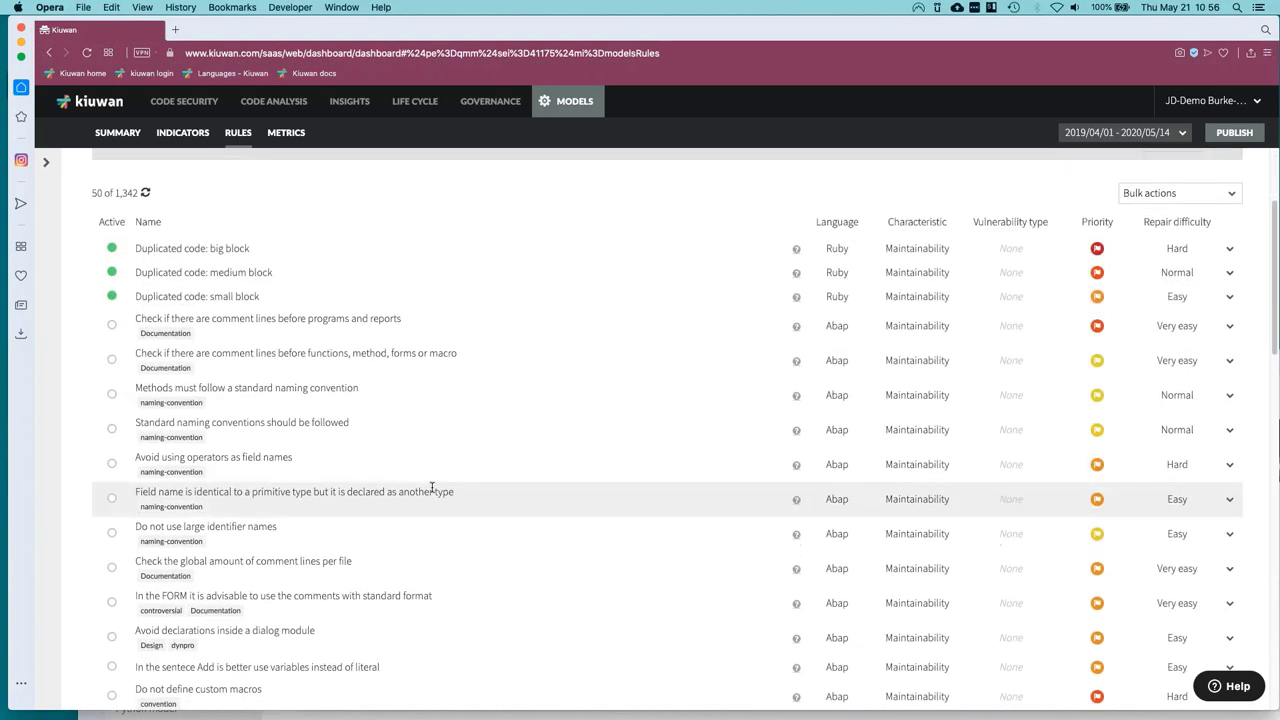
{"action": "scroll", "coordinate": [432, 489], "scroll_direction": "up", "scroll_amount": 3}
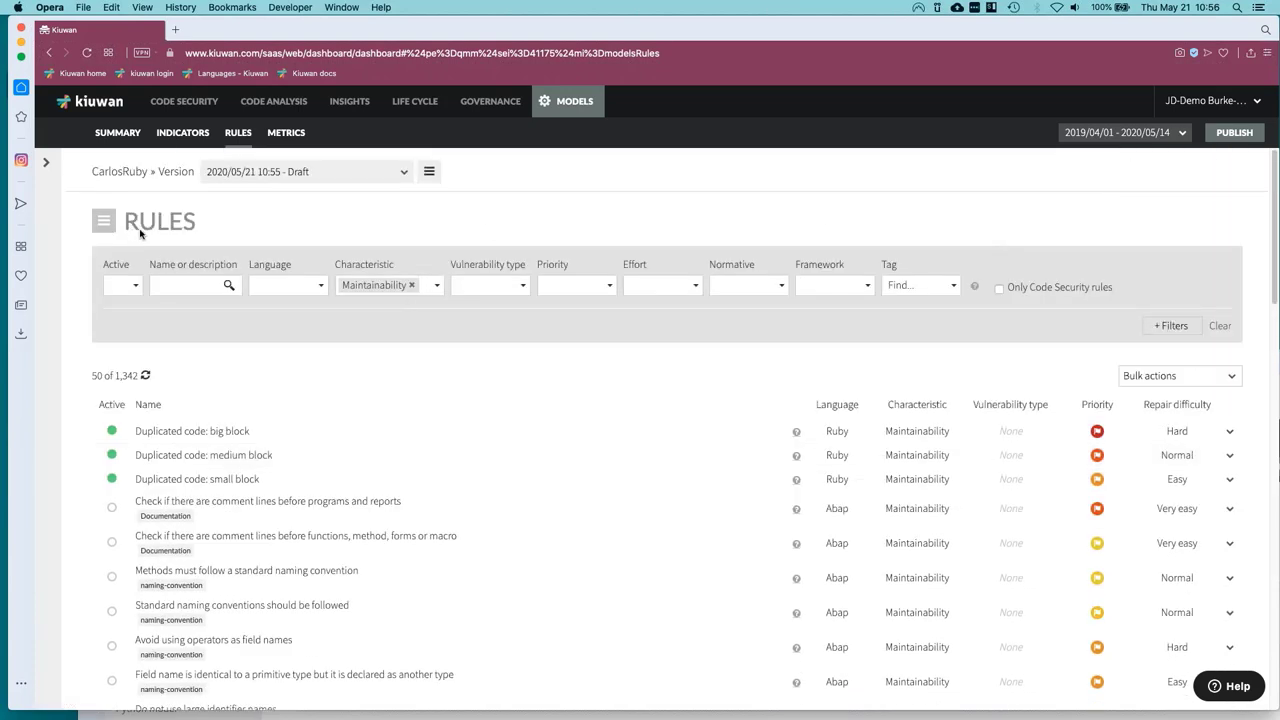
Check Ruby's weight of 1 on the Indicators page and open the Metrics list.
{"action": "left_click", "coordinate": [181, 134]}
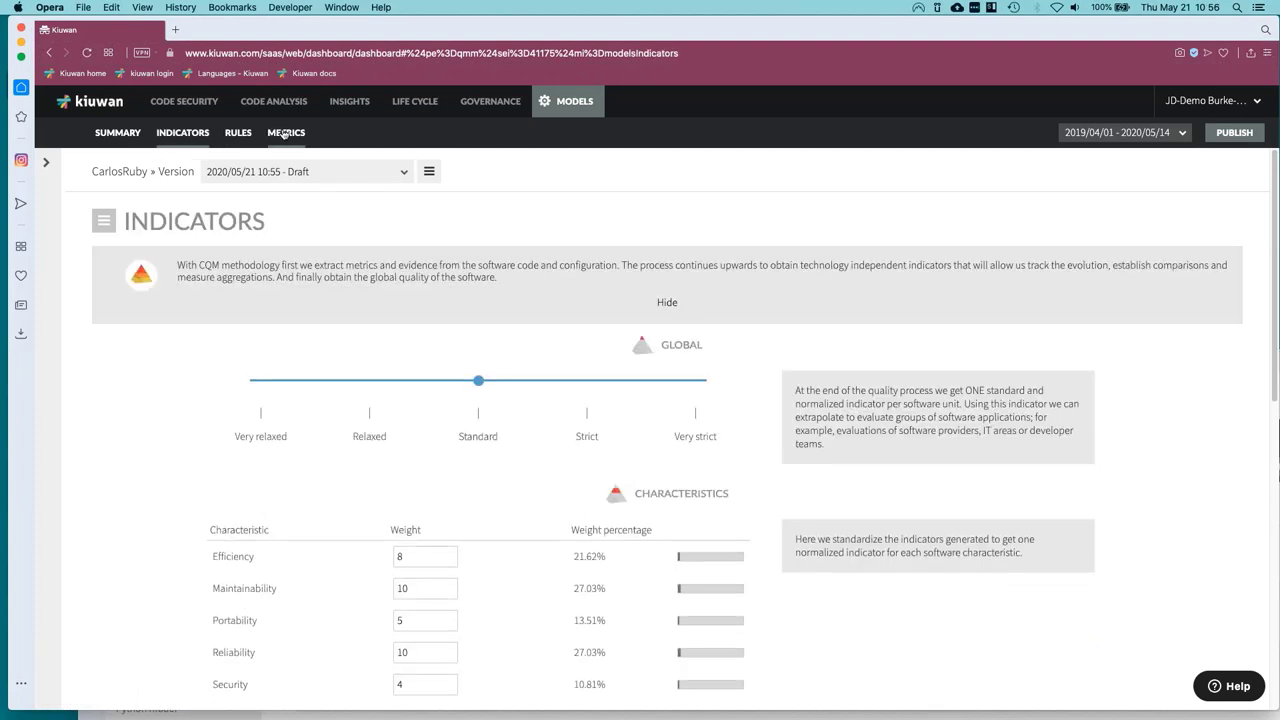
{"action": "scroll", "coordinate": [445, 587], "scroll_direction": "down", "scroll_amount": 4}
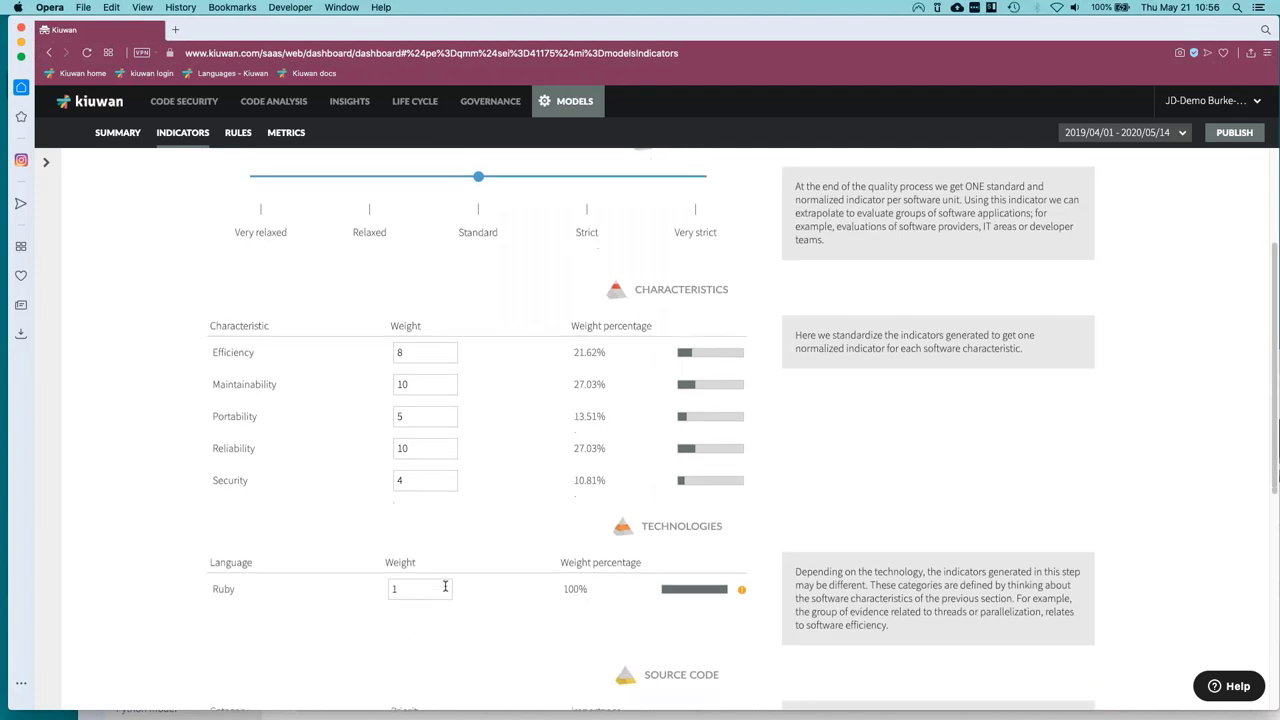
{"action": "left_click", "coordinate": [286, 132]}
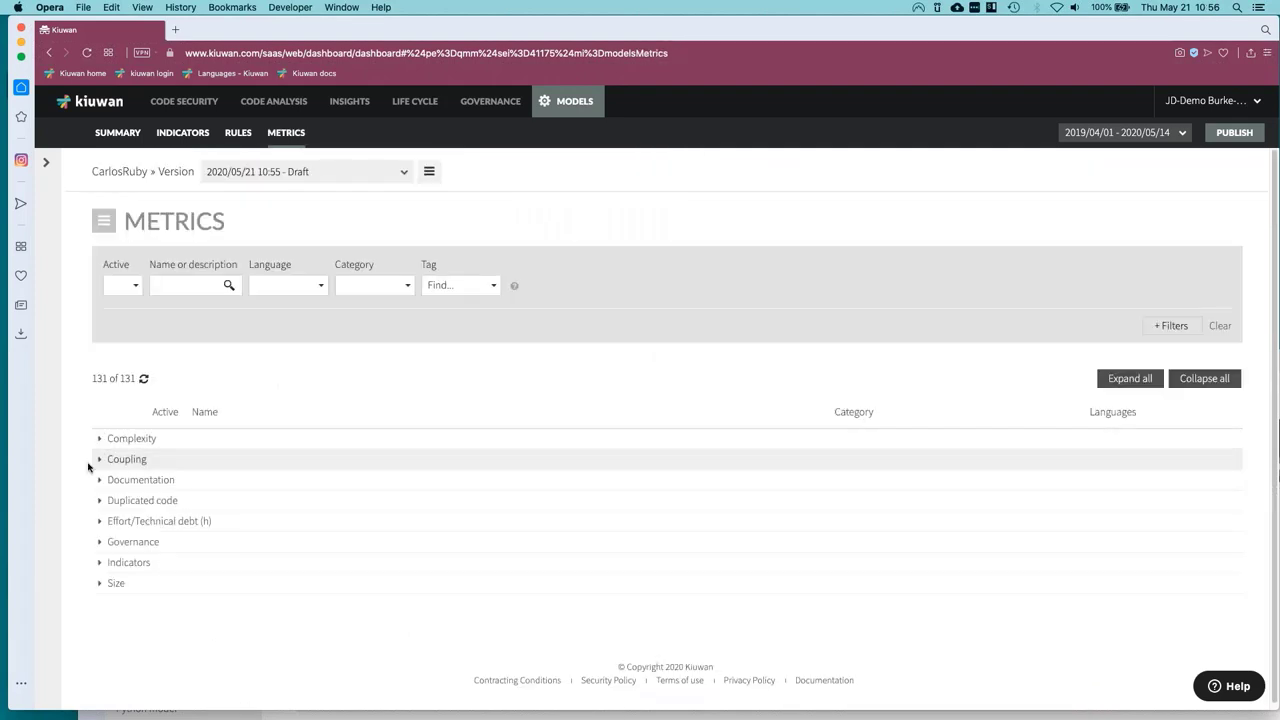
Activate the Complexity, Cyclomatic complexity, Halstead difficulty and Halstead effort metrics.
{"action": "left_click", "coordinate": [98, 461]}
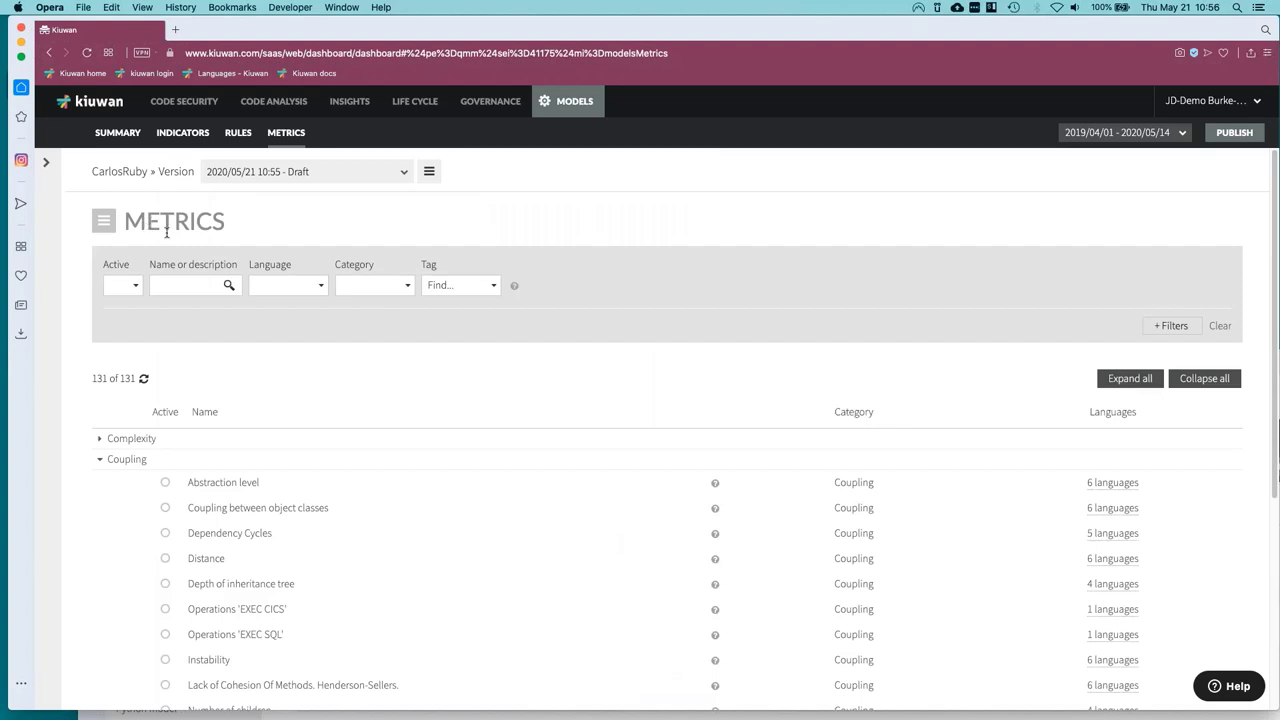
{"action": "left_click", "coordinate": [96, 440]}
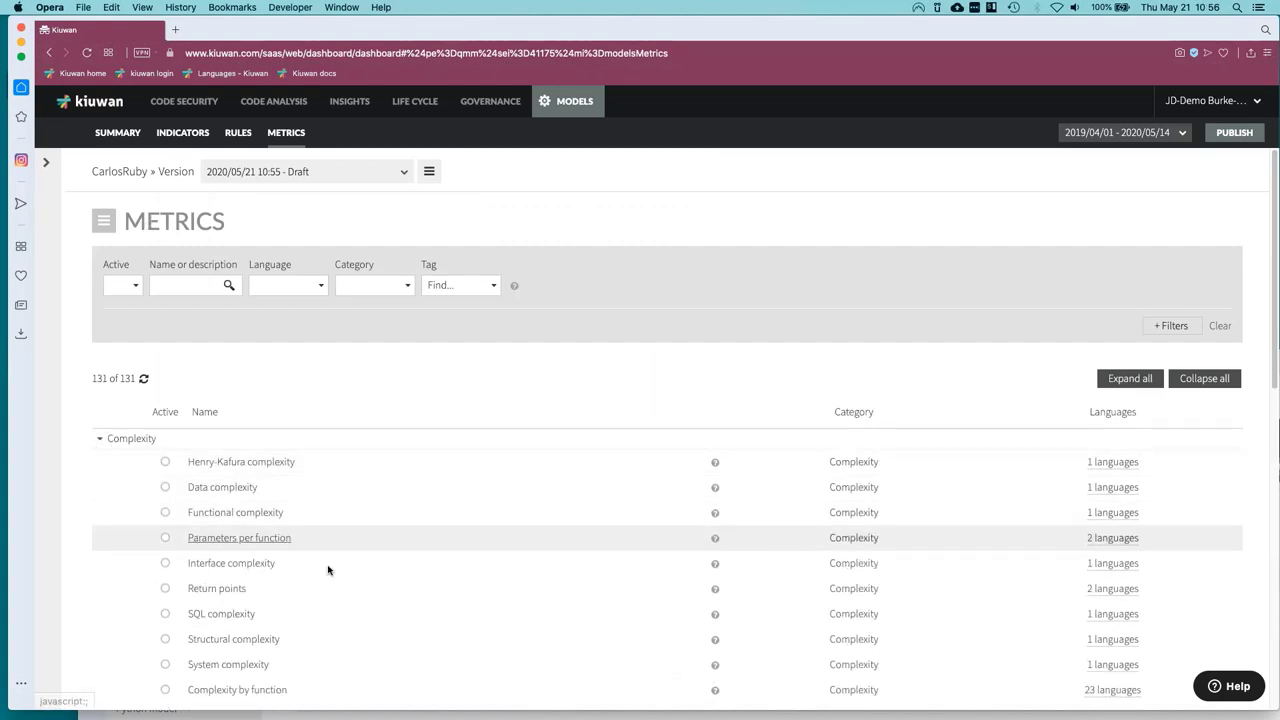
{"action": "scroll", "coordinate": [368, 580], "scroll_direction": "down", "scroll_amount": 3}
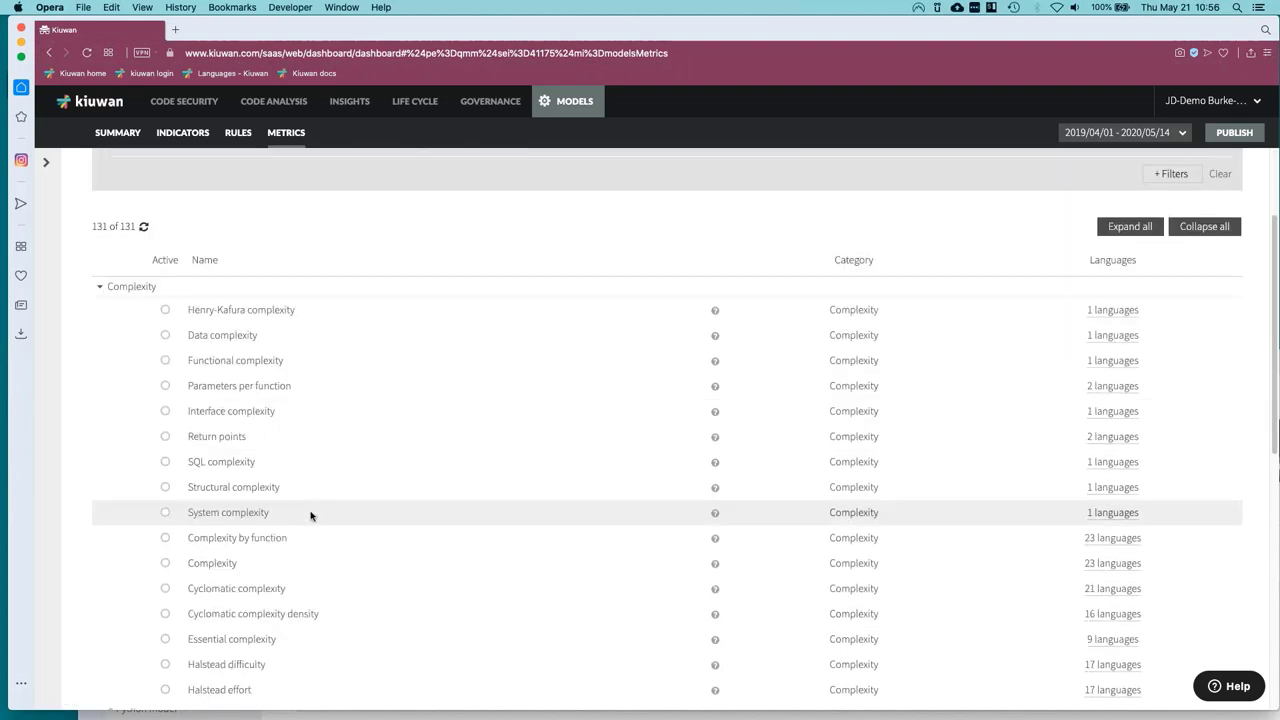
{"action": "scroll", "coordinate": [309, 514], "scroll_direction": "down", "scroll_amount": 1}
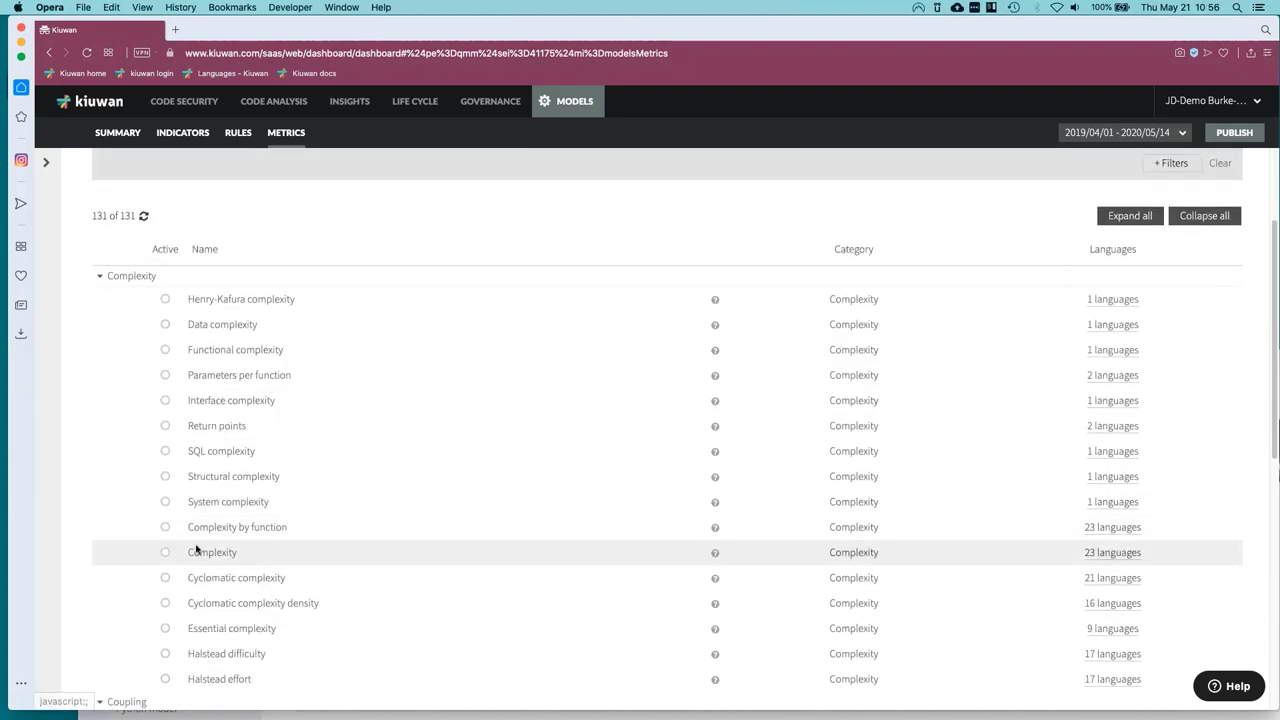
{"action": "left_click", "coordinate": [385, 558]}
{"action": "scroll", "coordinate": [386, 557], "scroll_direction": "down", "scroll_amount": 1}
{"action": "left_click", "coordinate": [165, 531]}
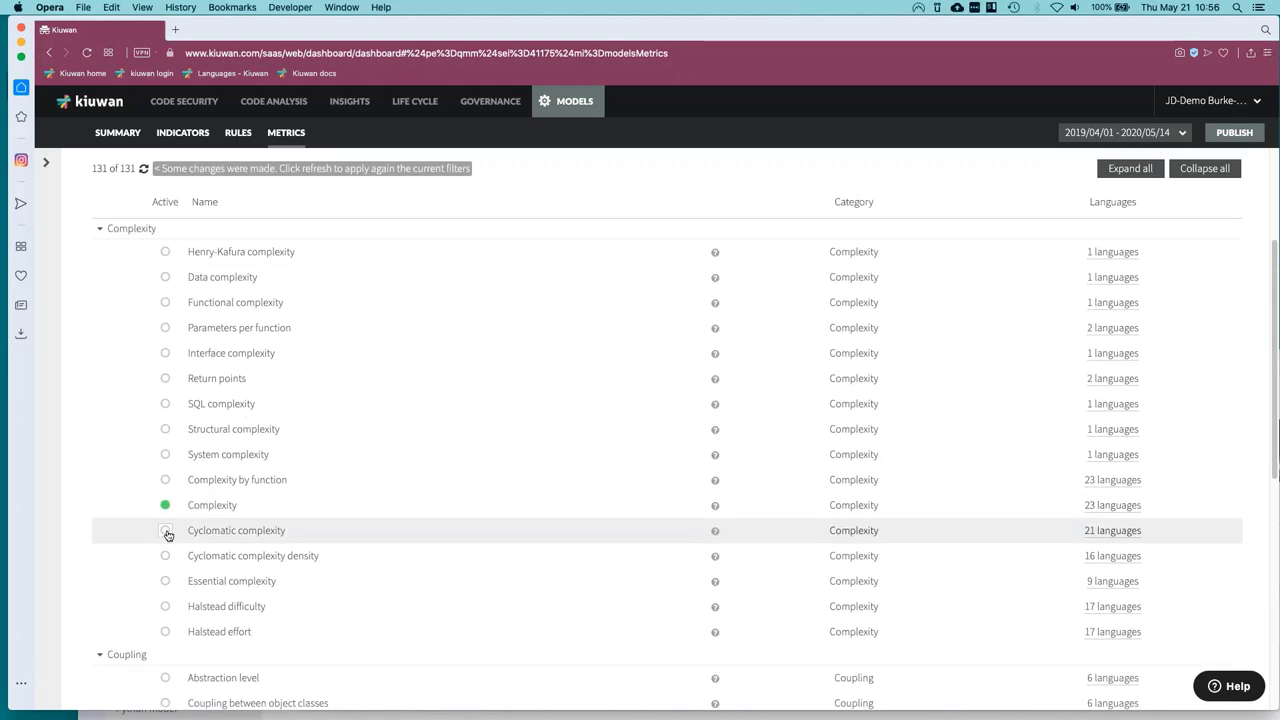
{"action": "left_click", "coordinate": [167, 609]}
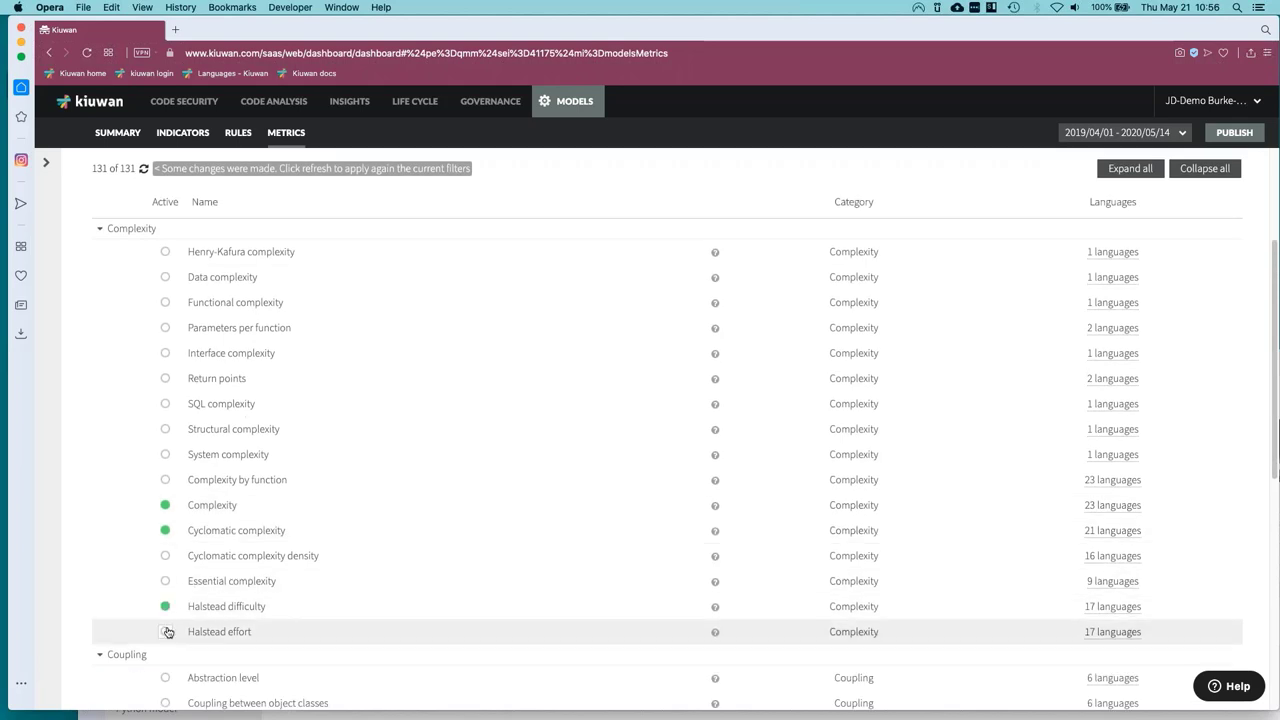
{"action": "left_click", "coordinate": [165, 632]}
Activate all six Duplicated code metrics, from ratio of files with duplications to lines in duplications.
{"action": "scroll", "coordinate": [342, 541], "scroll_direction": "up", "scroll_amount": 1}
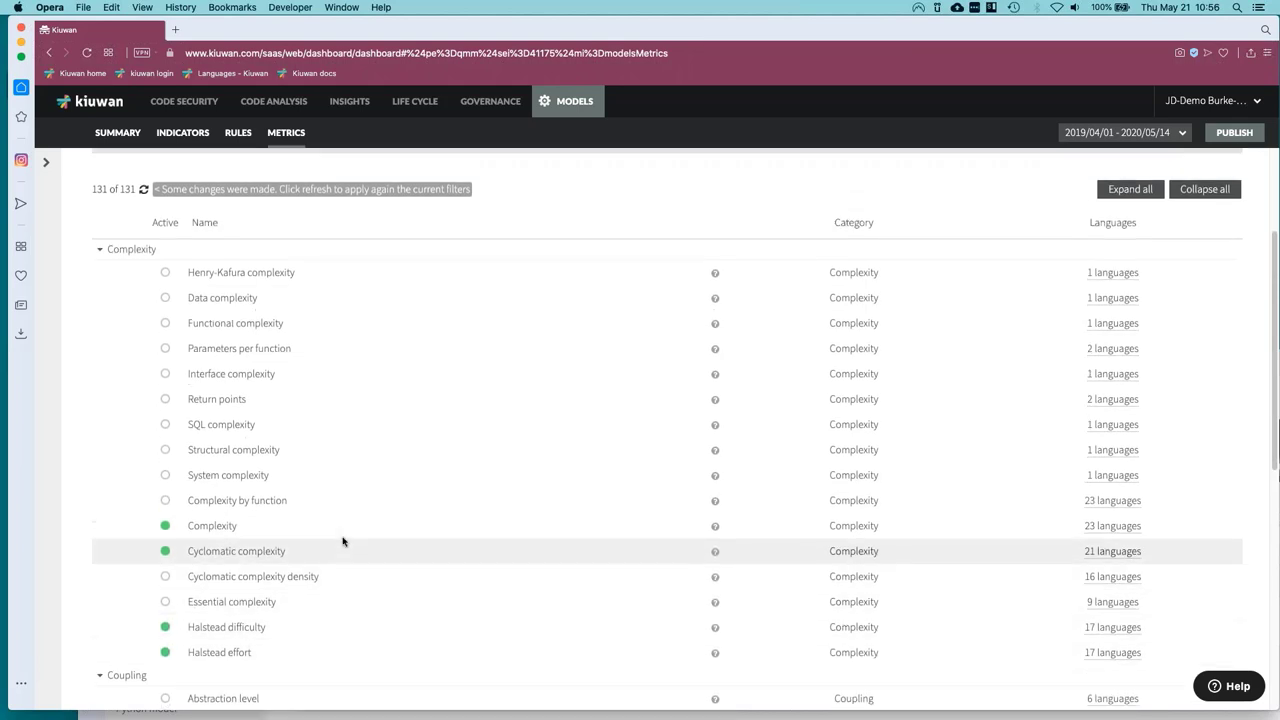
{"action": "scroll", "coordinate": [342, 541], "scroll_direction": "down", "scroll_amount": 5}
{"action": "scroll", "coordinate": [342, 541], "scroll_direction": "down", "scroll_amount": 4}
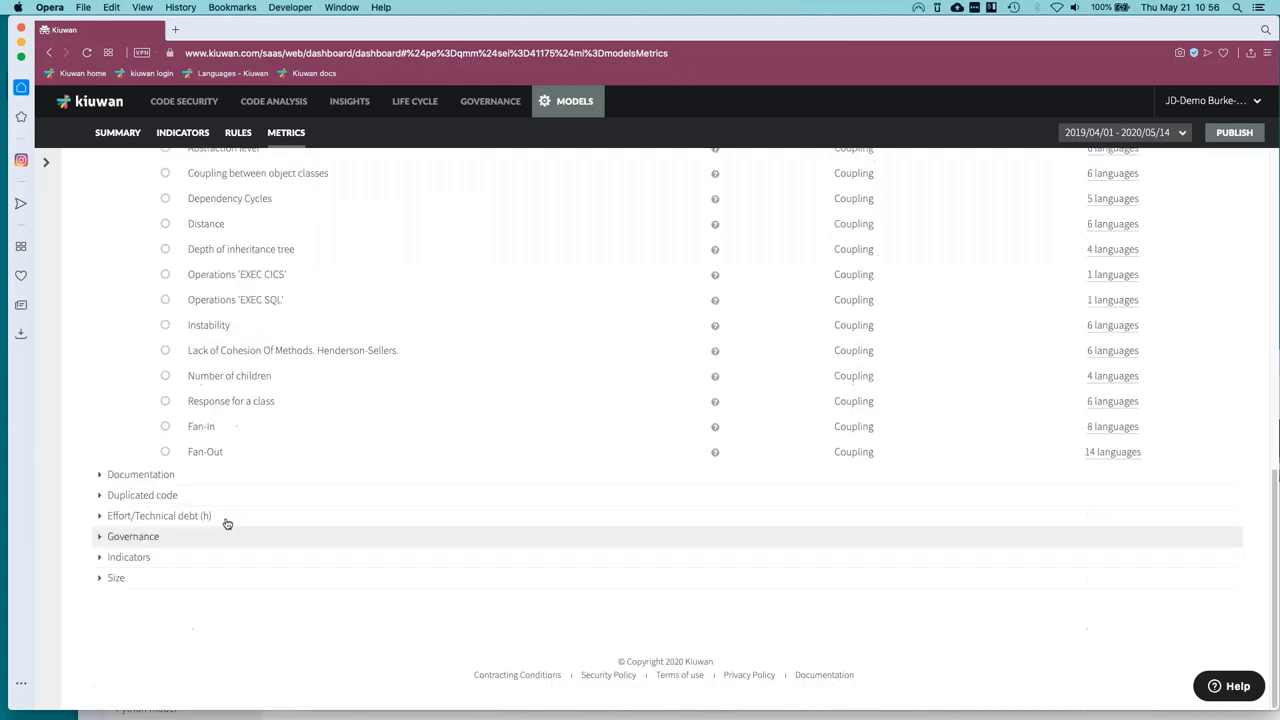
{"action": "left_click", "coordinate": [100, 497]}
{"action": "left_click", "coordinate": [165, 518]}
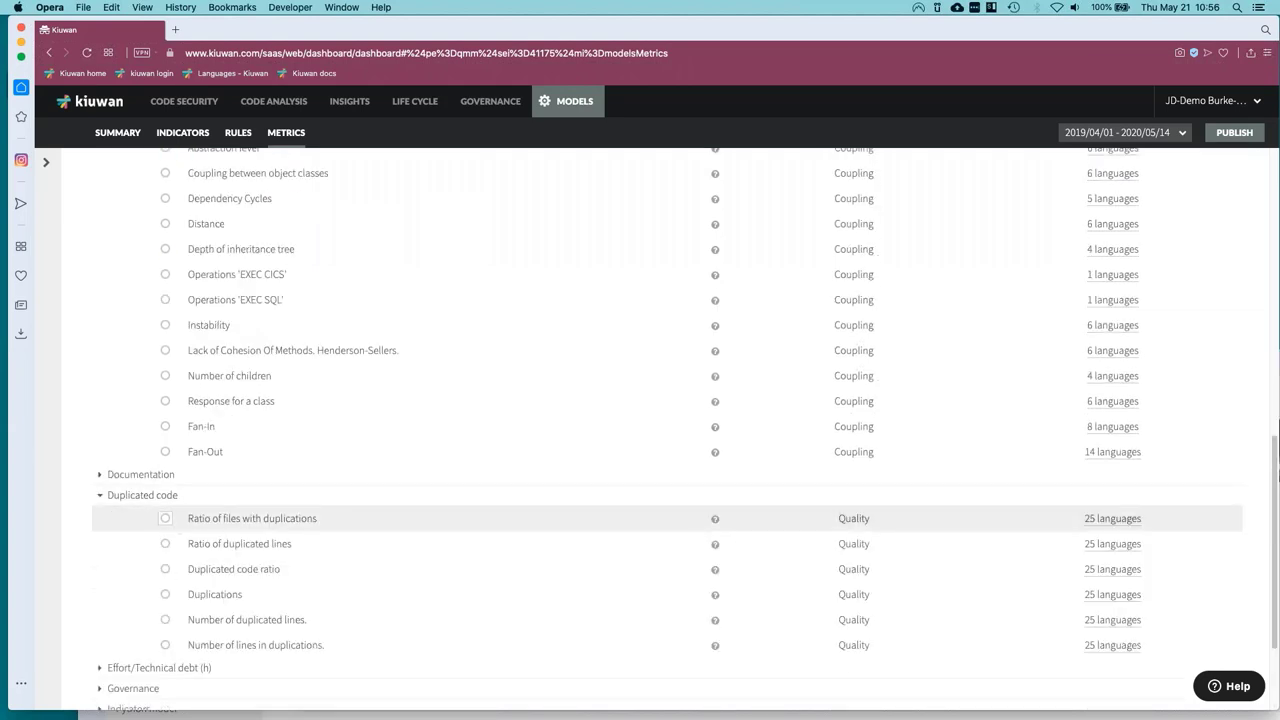
{"action": "left_click", "coordinate": [165, 543]}
{"action": "left_click", "coordinate": [165, 569]}
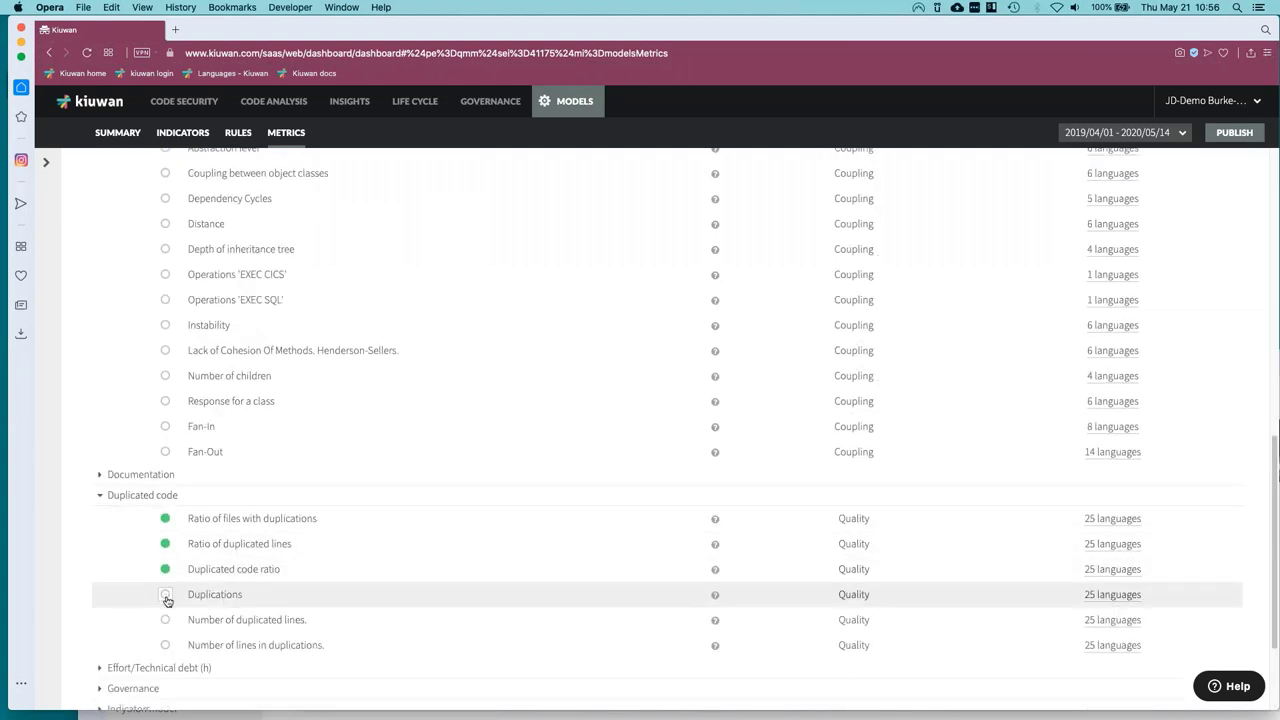
{"action": "left_click", "coordinate": [166, 594]}
{"action": "left_click", "coordinate": [166, 621]}
{"action": "left_click", "coordinate": [165, 645]}
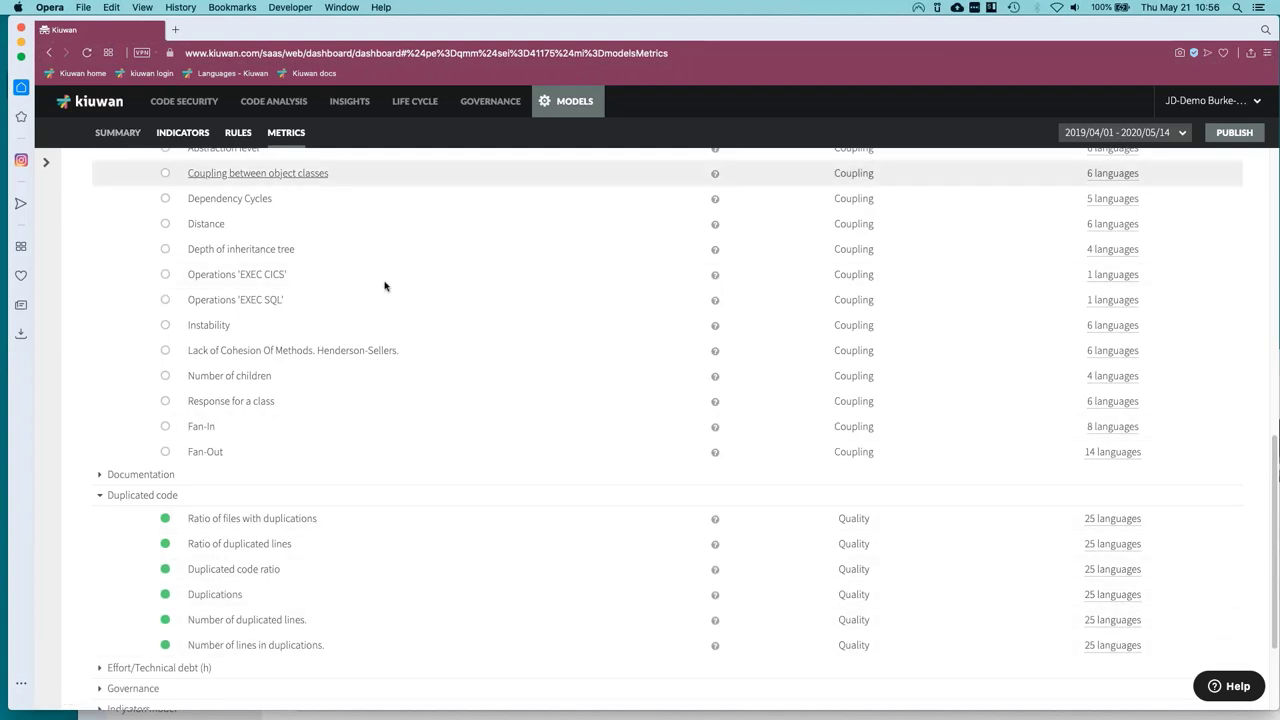
{"action": "scroll", "coordinate": [462, 343], "scroll_direction": "up", "scroll_amount": 5}
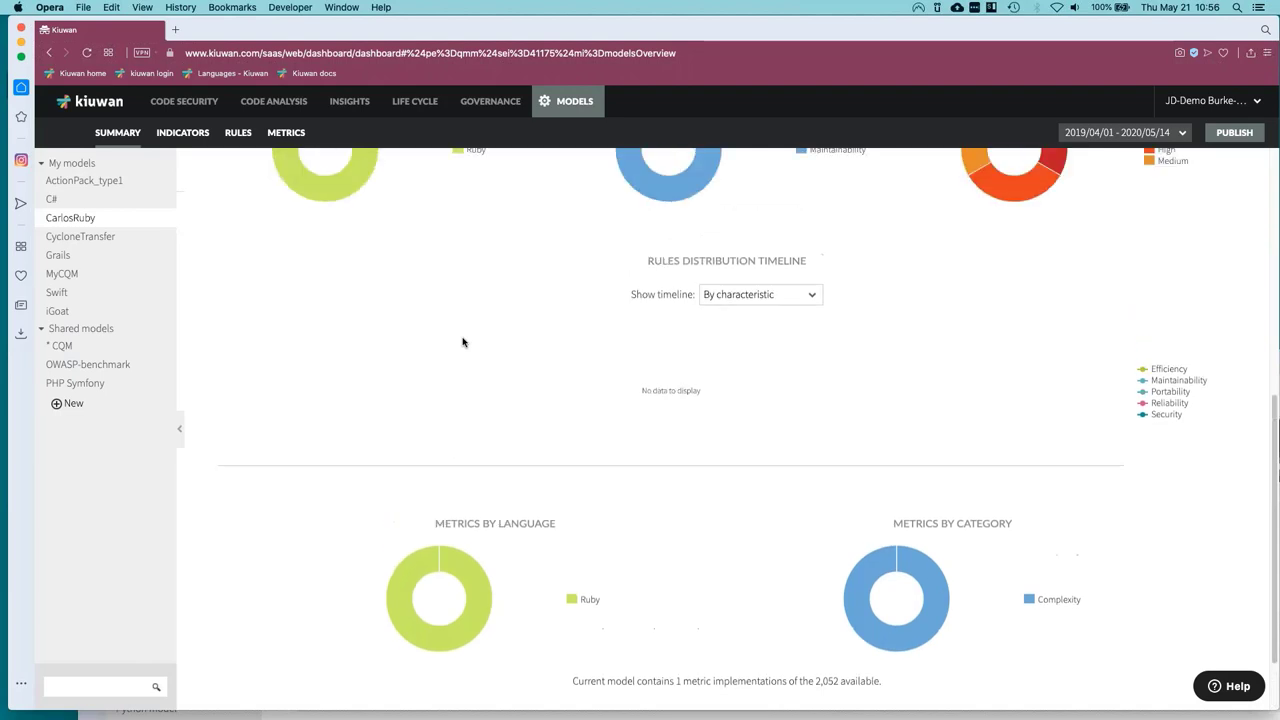
Publish CarlosRuby as tag 1, then view AndroidInsecureBank's Code Security vulnerabilities.
{"action": "scroll", "coordinate": [462, 345], "scroll_direction": "up", "scroll_amount": 2}
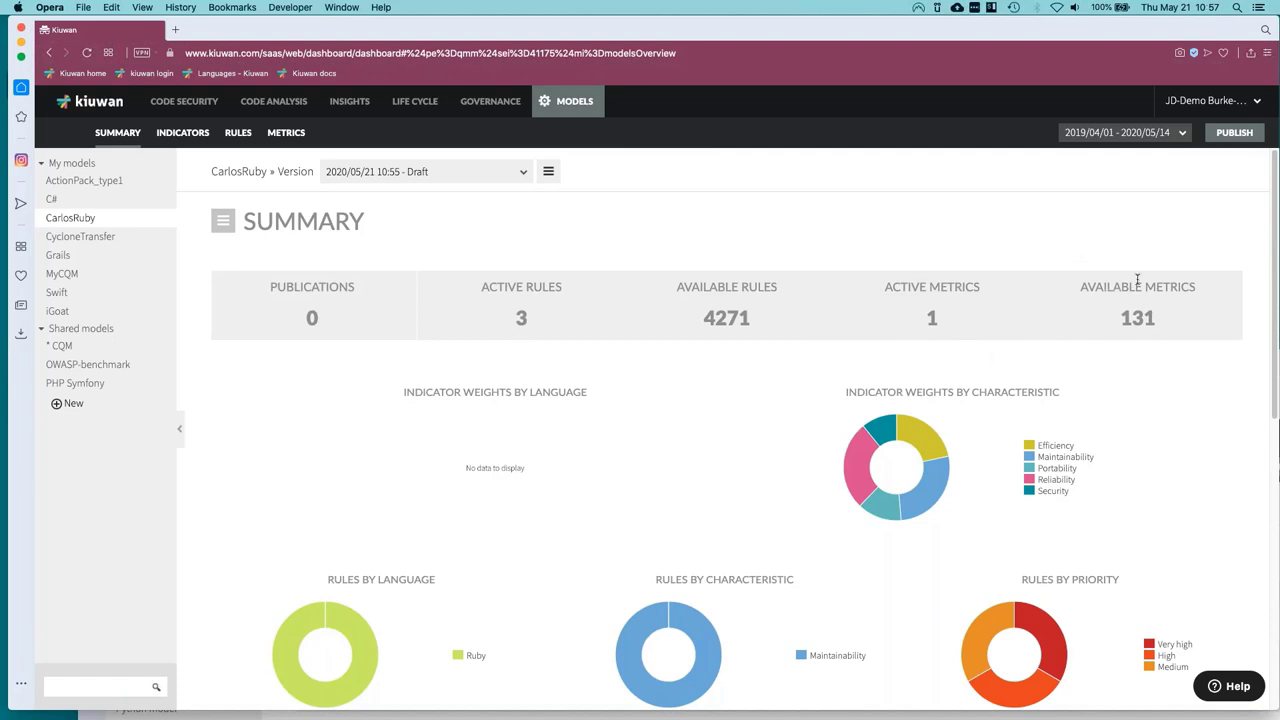
{"action": "left_click", "coordinate": [1236, 133]}
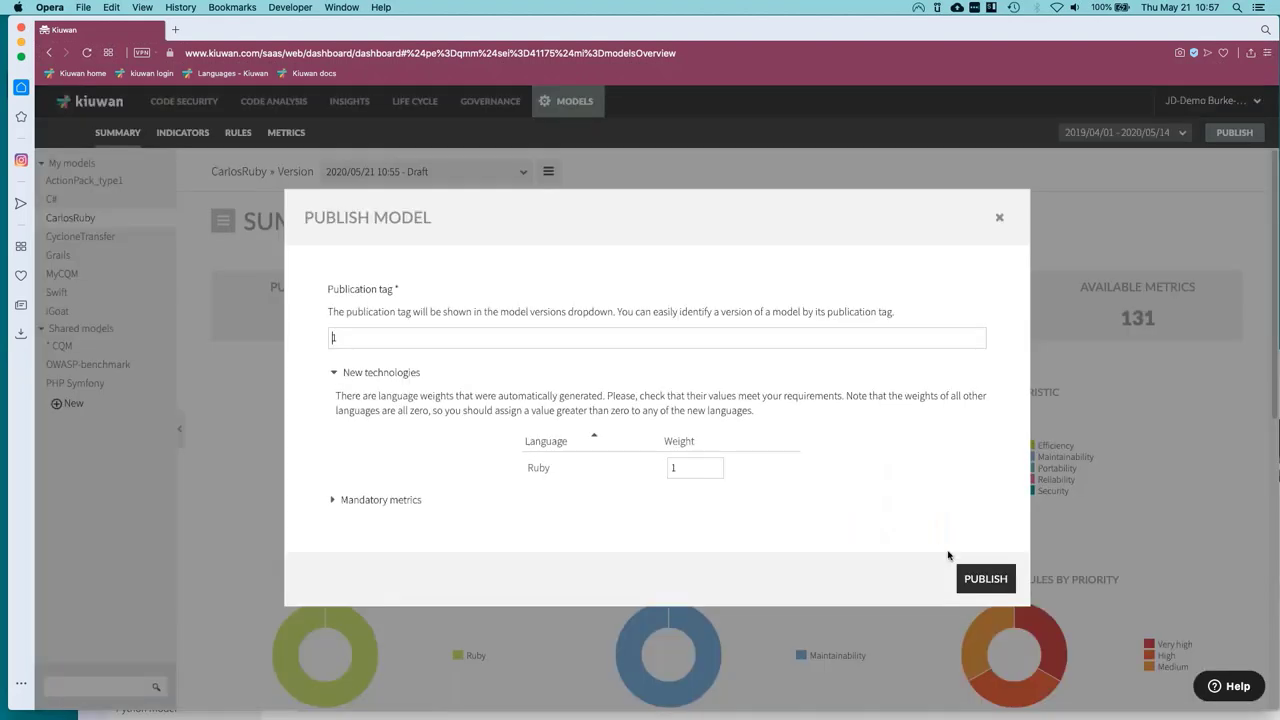
{"action": "left_click", "coordinate": [994, 588]}
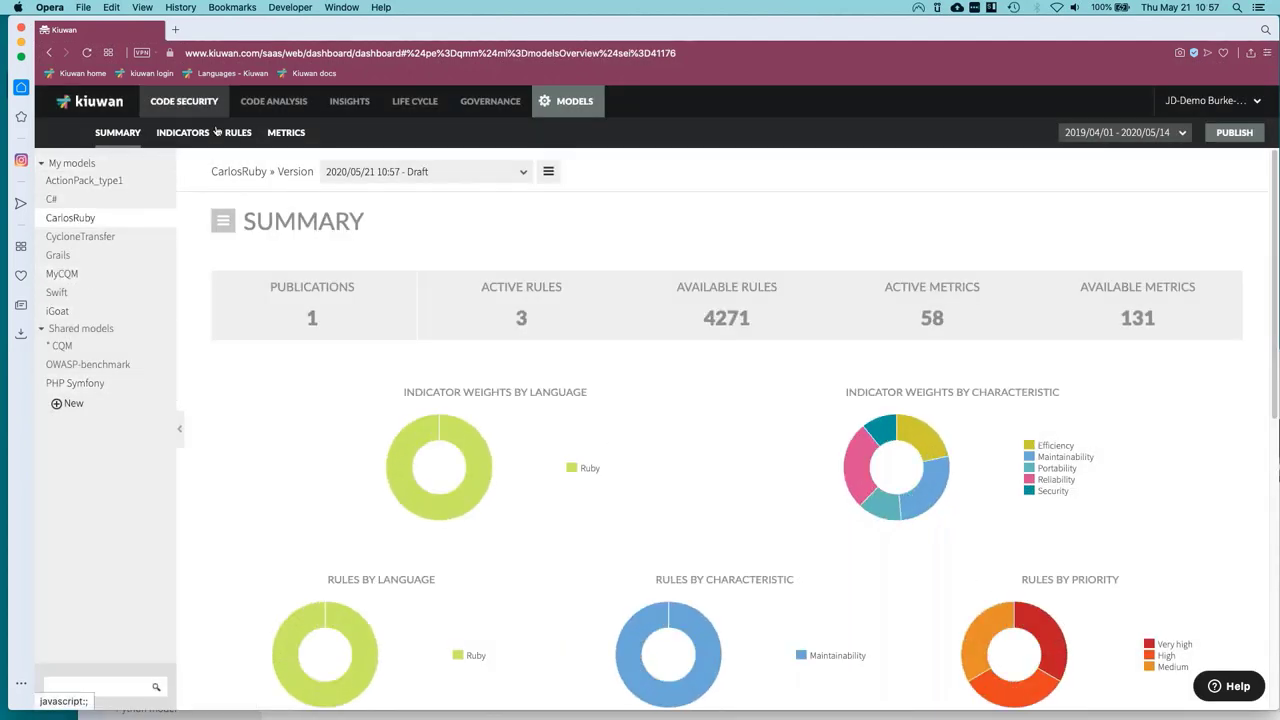
{"action": "left_click", "coordinate": [493, 317]}
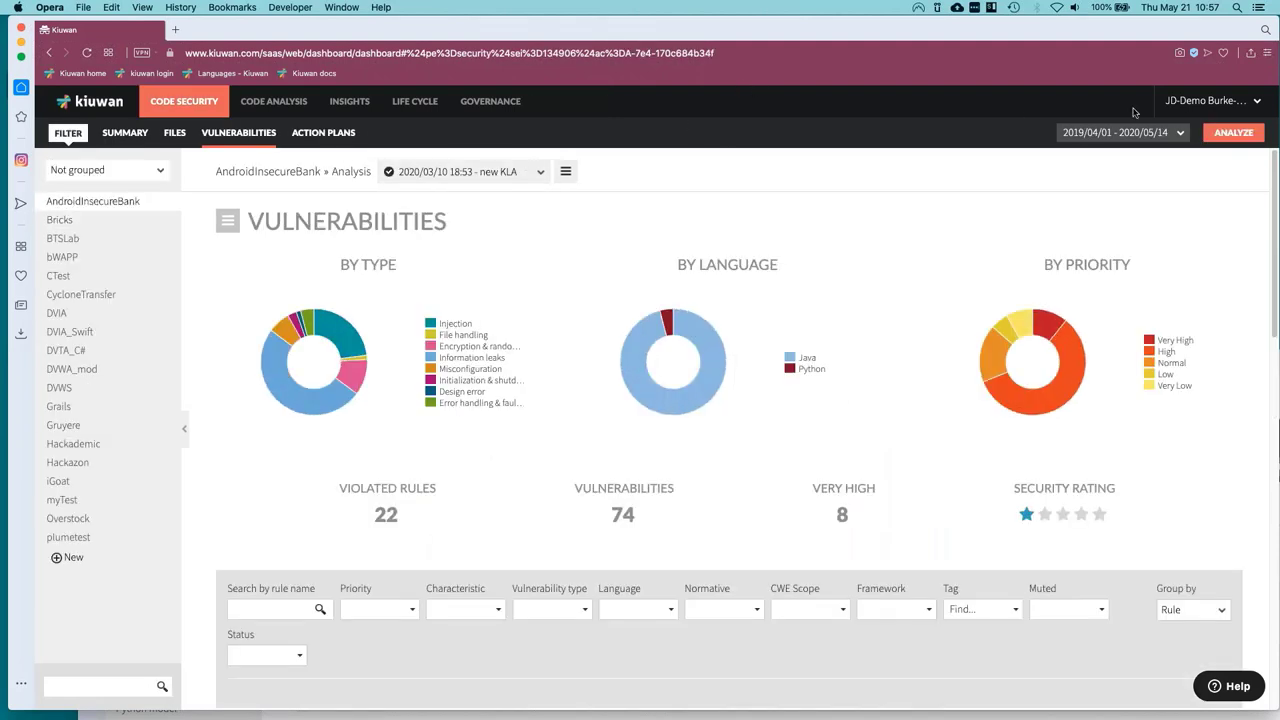
In Application Management, view AndroidInsecureBank's available models and close the Model dialog unchanged.
{"action": "left_click", "coordinate": [1205, 100]}
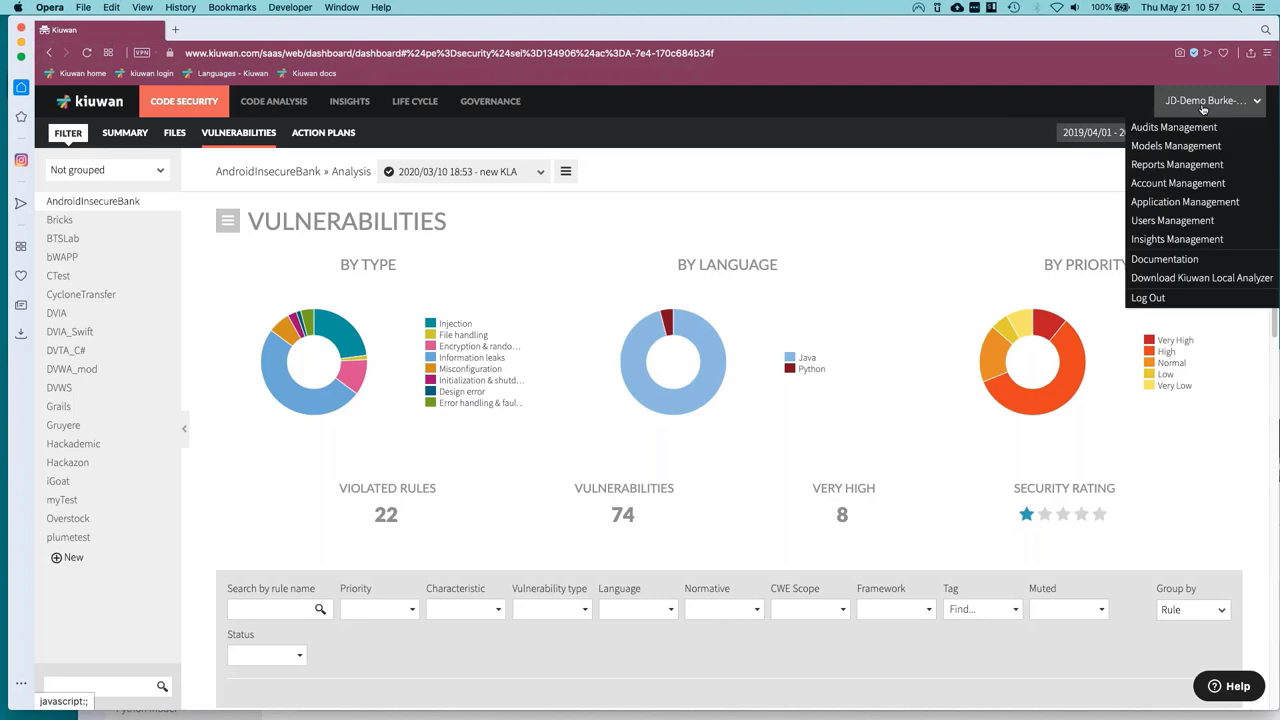
{"action": "left_click", "coordinate": [1157, 203]}
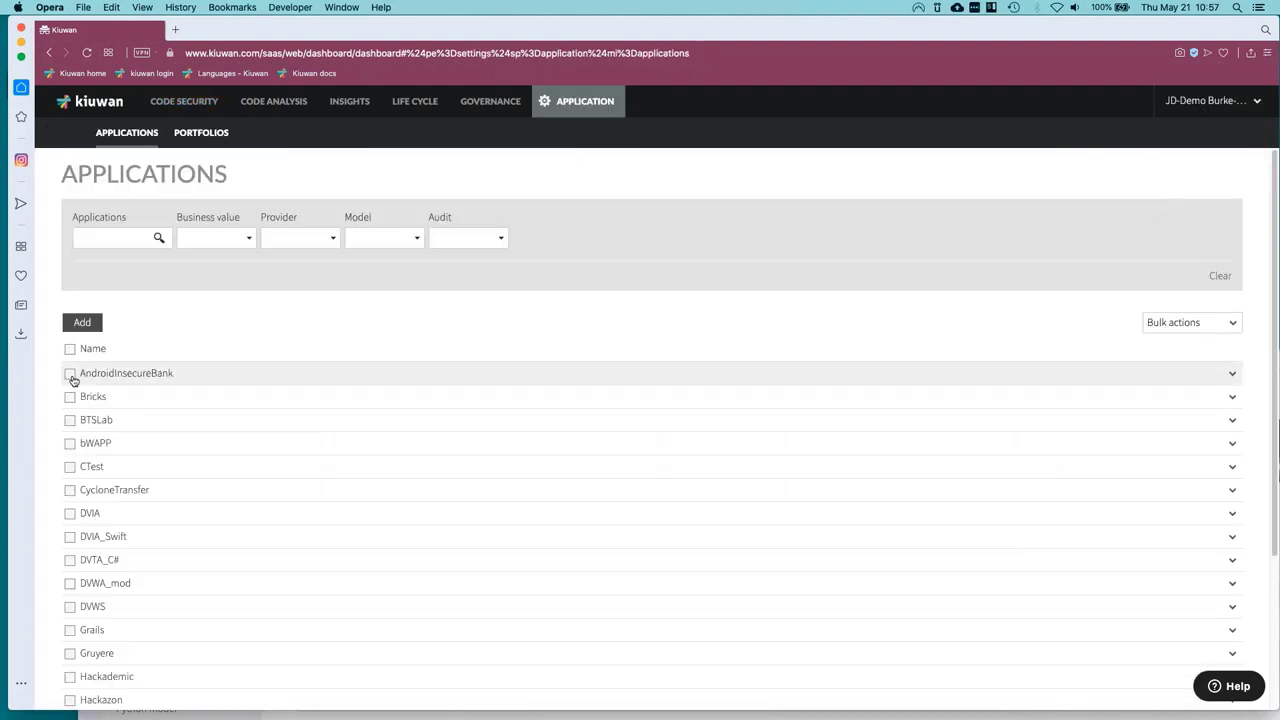
{"action": "left_click", "coordinate": [71, 377]}
{"action": "left_click", "coordinate": [1232, 374]}
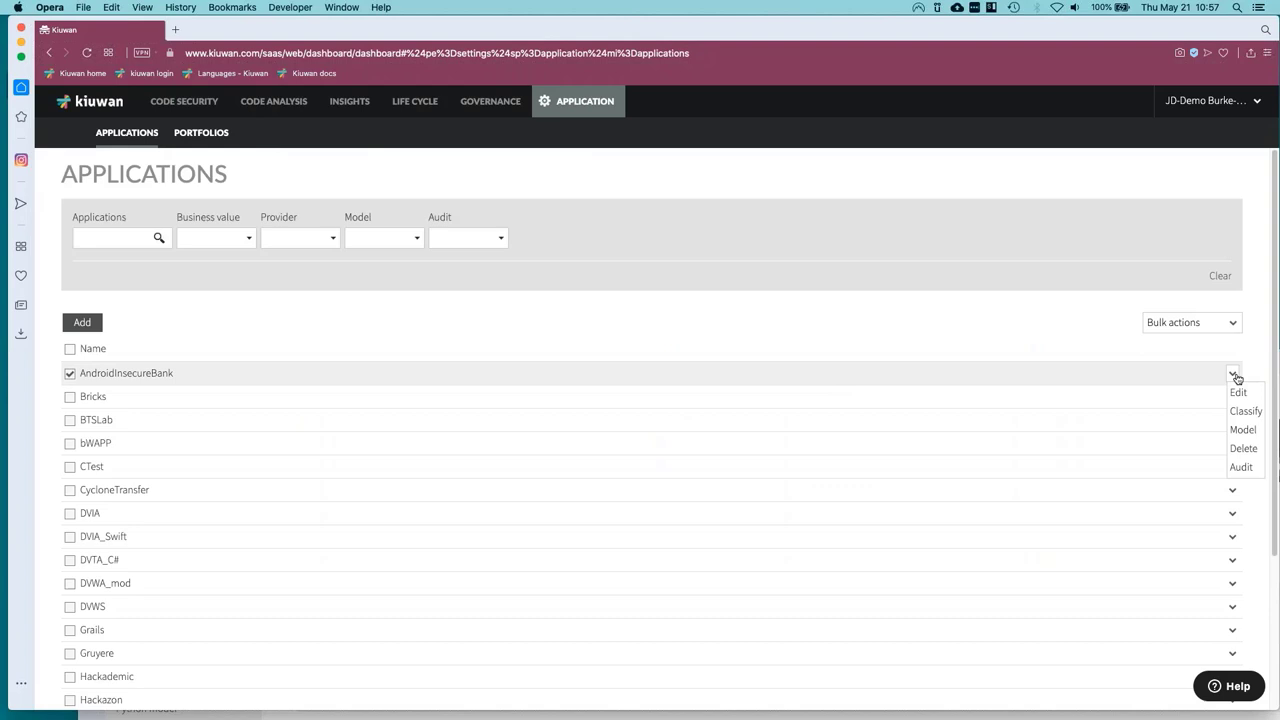
{"action": "left_click", "coordinate": [1241, 429]}
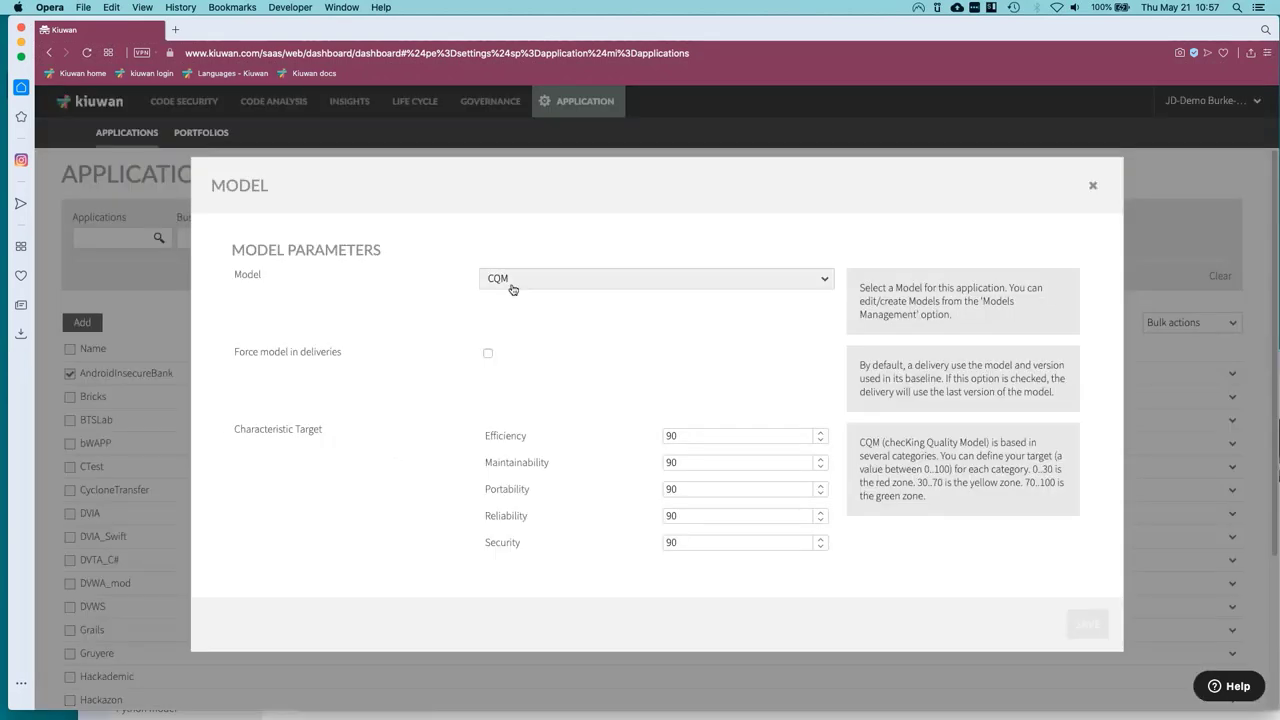
{"action": "left_click", "coordinate": [512, 285]}
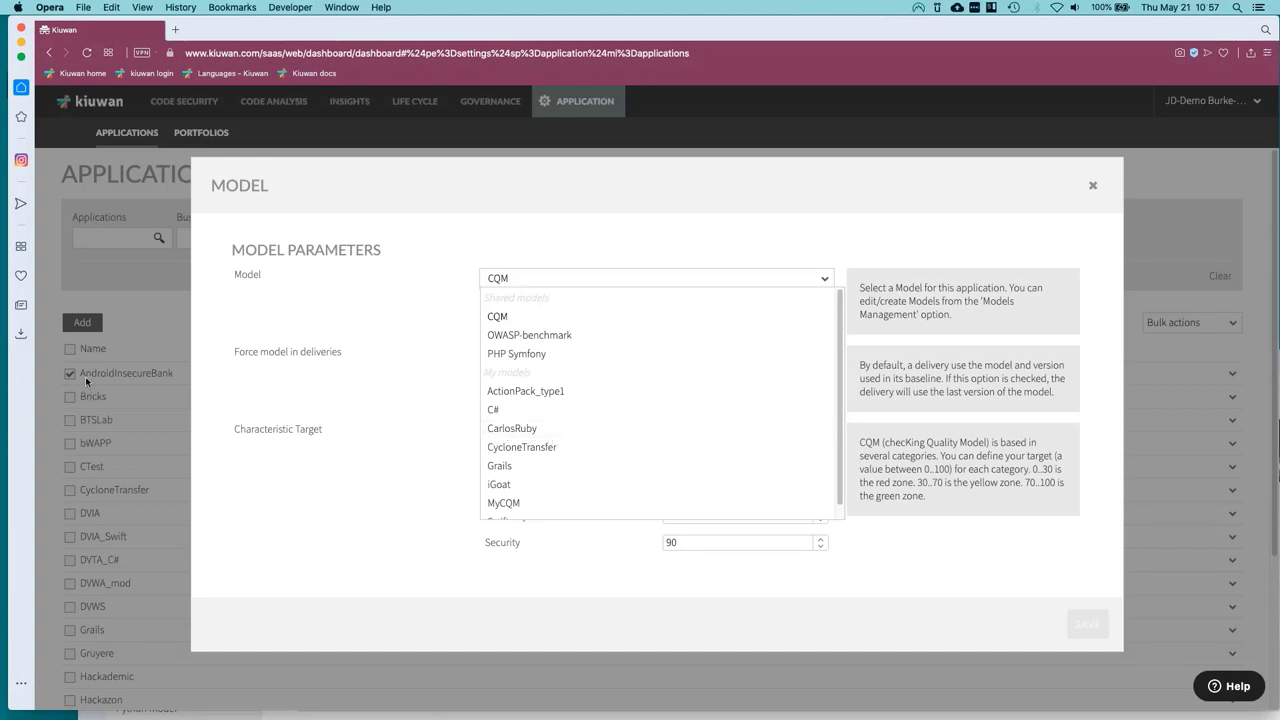
{"action": "left_click", "coordinate": [1093, 185]}
{"action": "left_click", "coordinate": [1145, 293]}
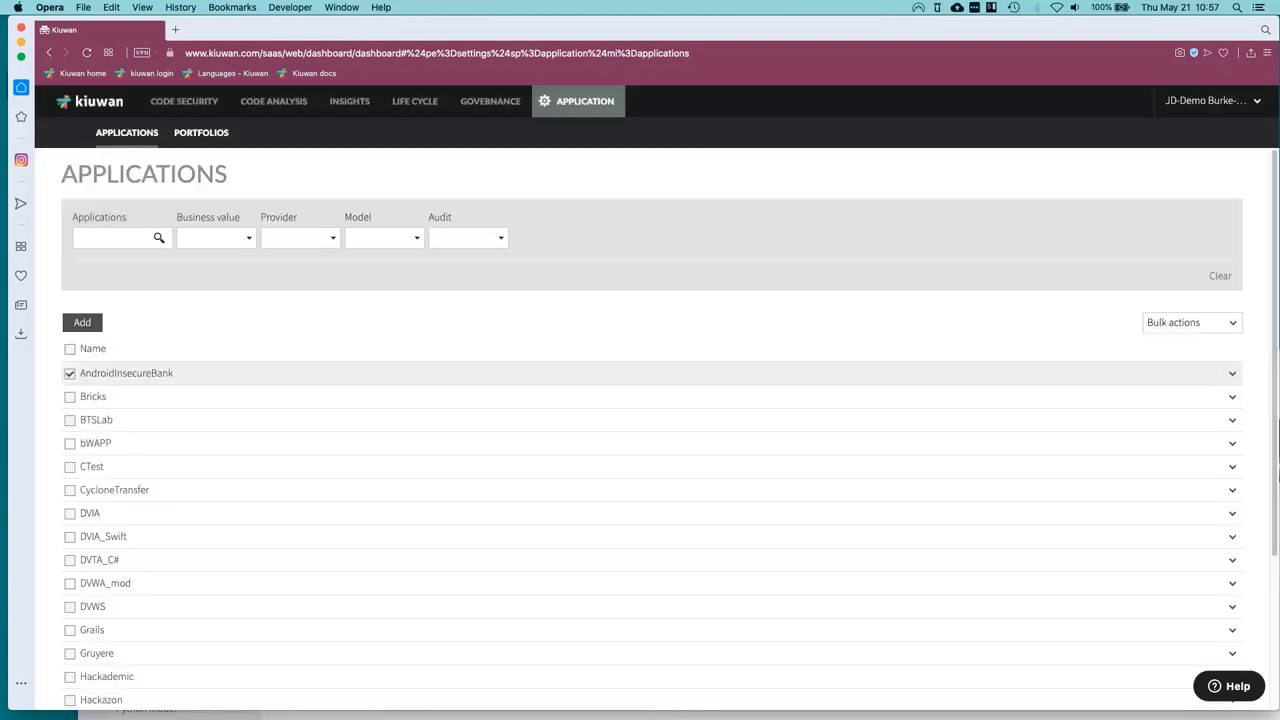